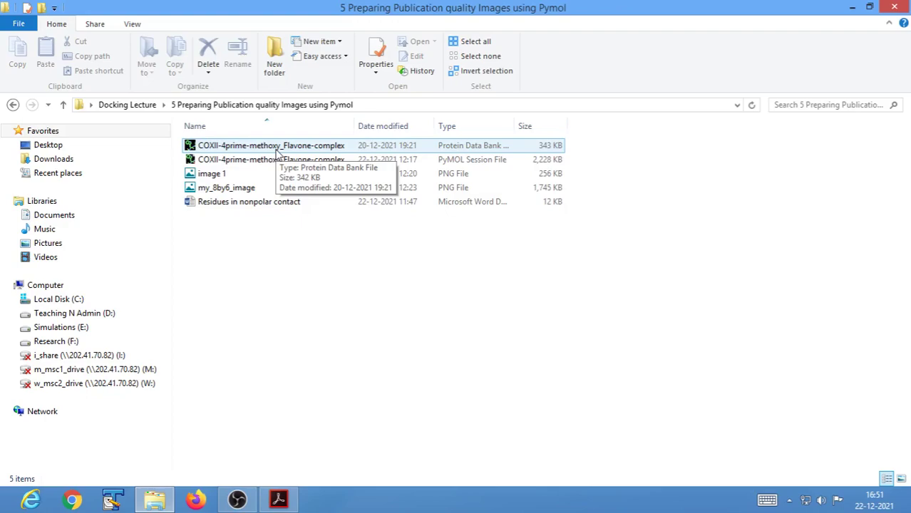
Open the COXII-4prime-methoxy_Flavone-complex Protein Data Bank file in PyMOL and arrange the Viewer and Tcl/Tk GUI windows one below the other
left_click(267, 149)
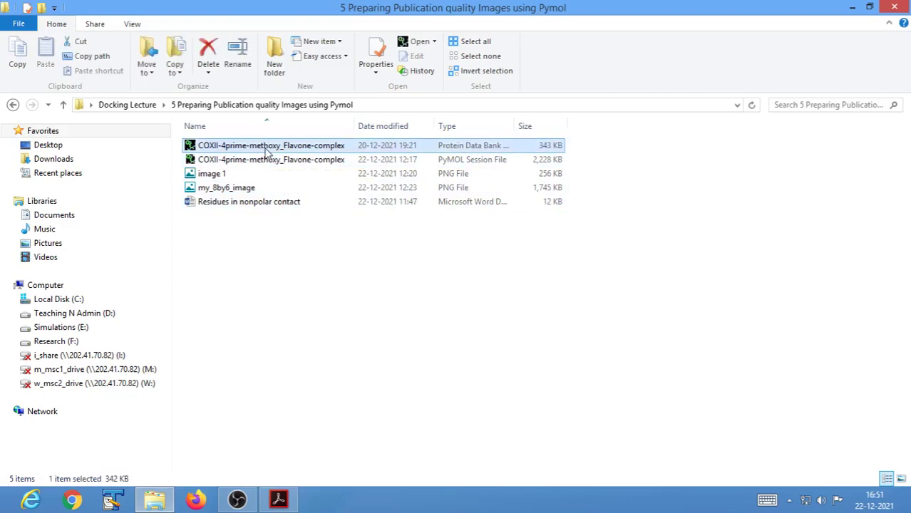
double_click(267, 149)
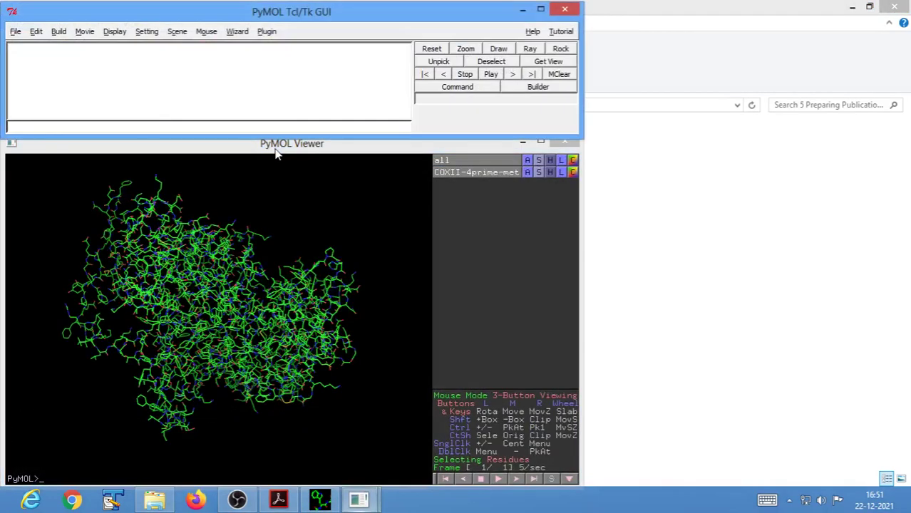
left_click_drag(277, 151, 312, 161)
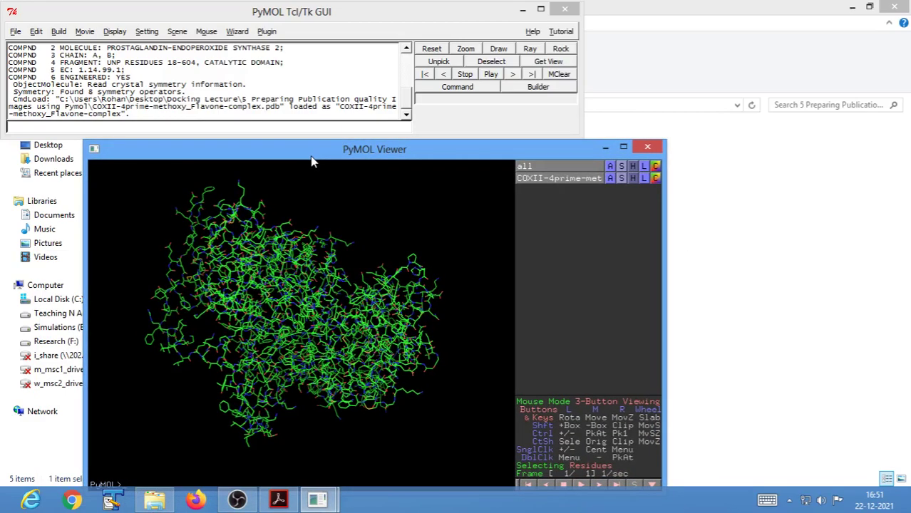
left_click_drag(341, 155, 302, 146)
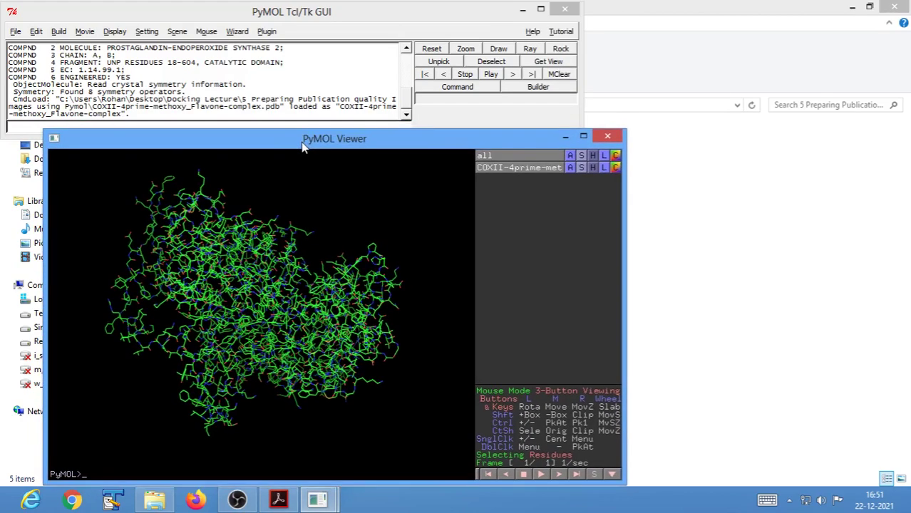
left_click_drag(348, 18, 435, 17)
left_click_drag(387, 147, 430, 157)
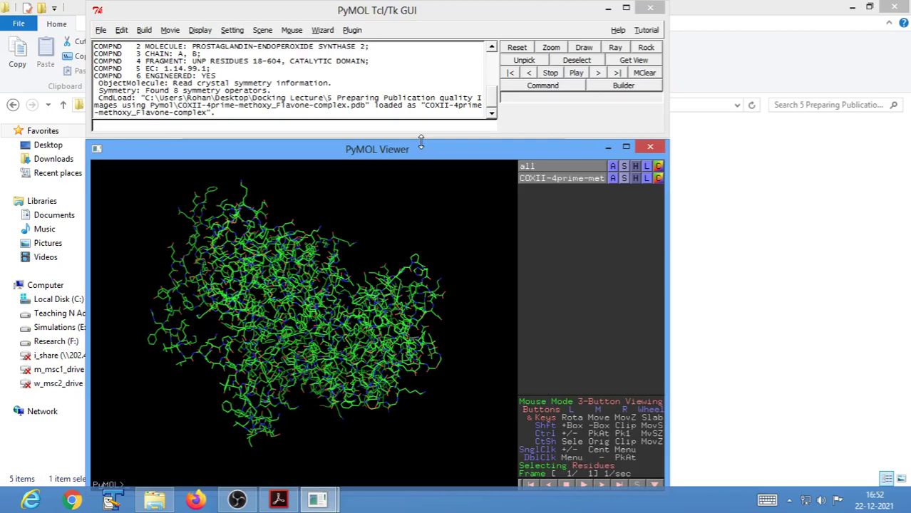
left_click_drag(412, 159, 456, 197)
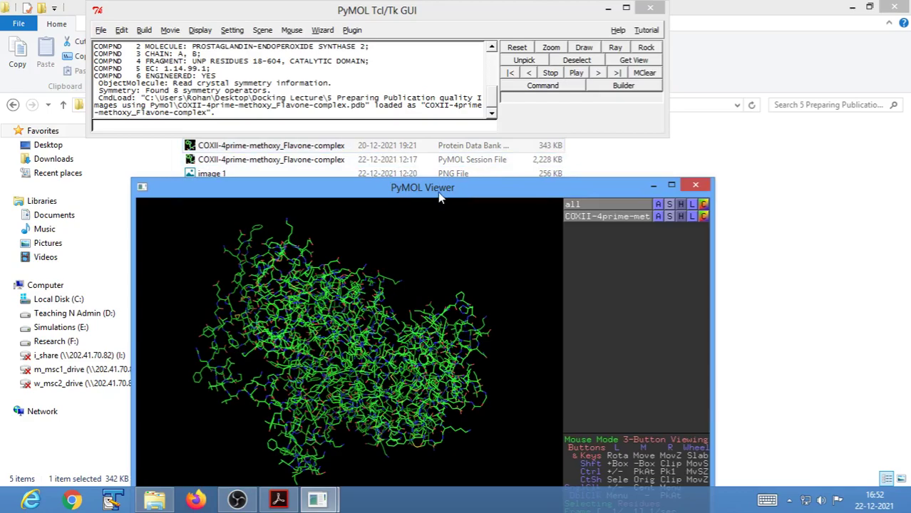
left_click_drag(439, 192, 397, 183)
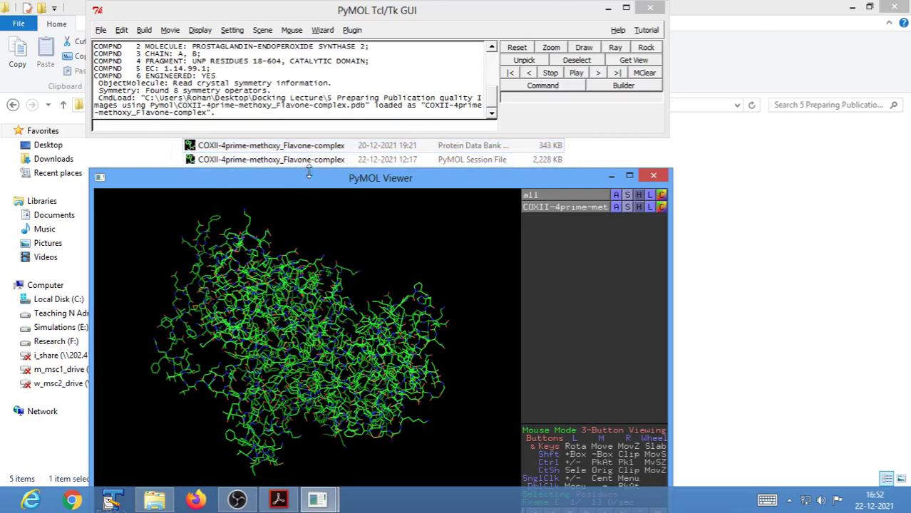
Move the PyMOL Viewer window directly beneath the Tcl/Tk GUI window
left_click(290, 146)
left_click(100, 32)
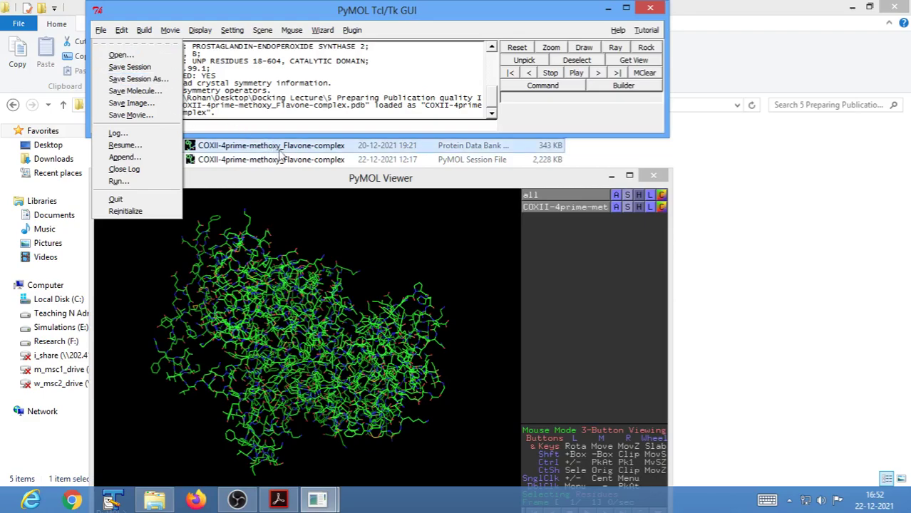
left_click(300, 187)
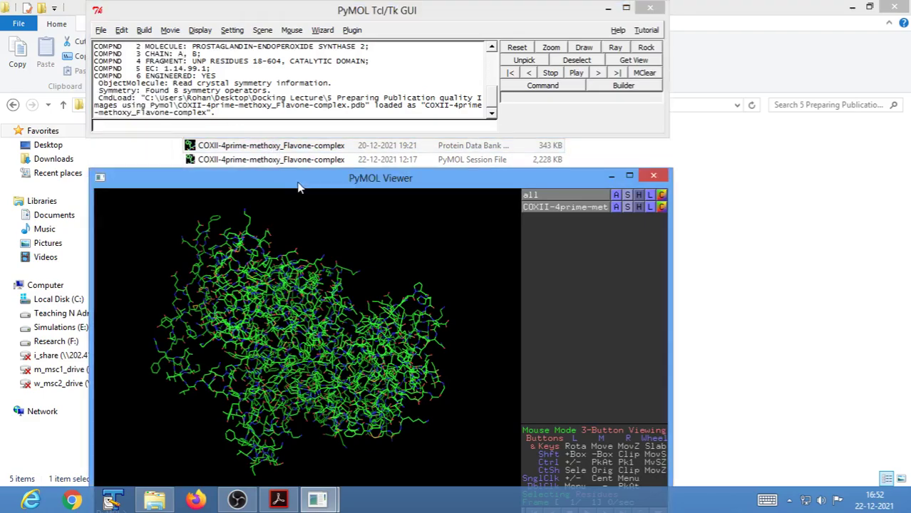
left_click_drag(290, 176, 288, 158)
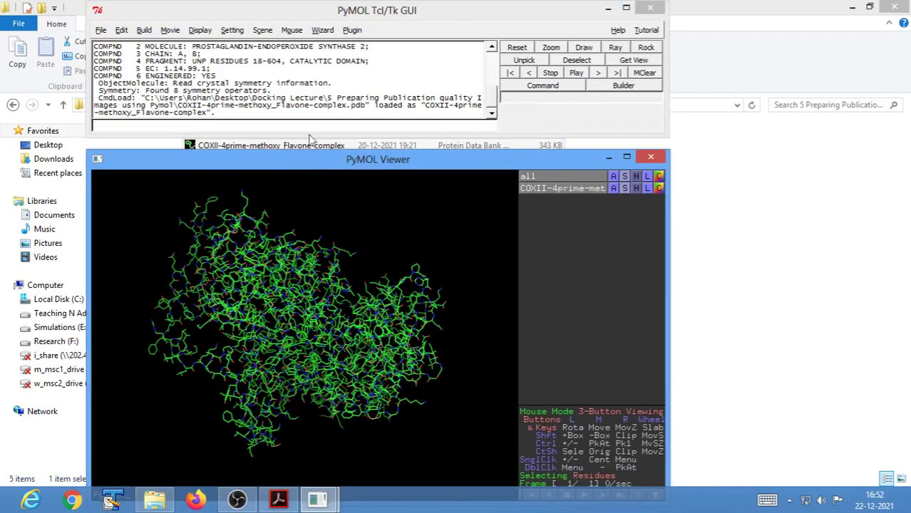
left_click(328, 11)
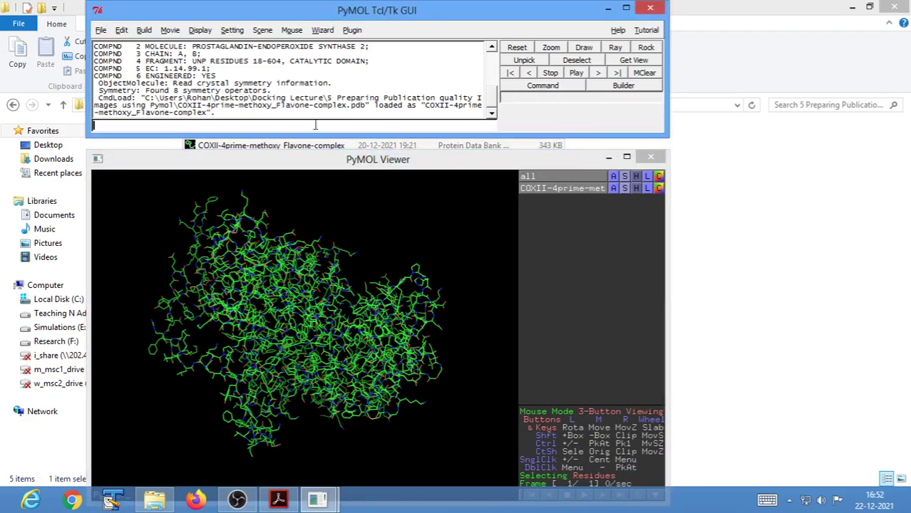
left_click(310, 164)
left_click_drag(310, 166, 310, 159)
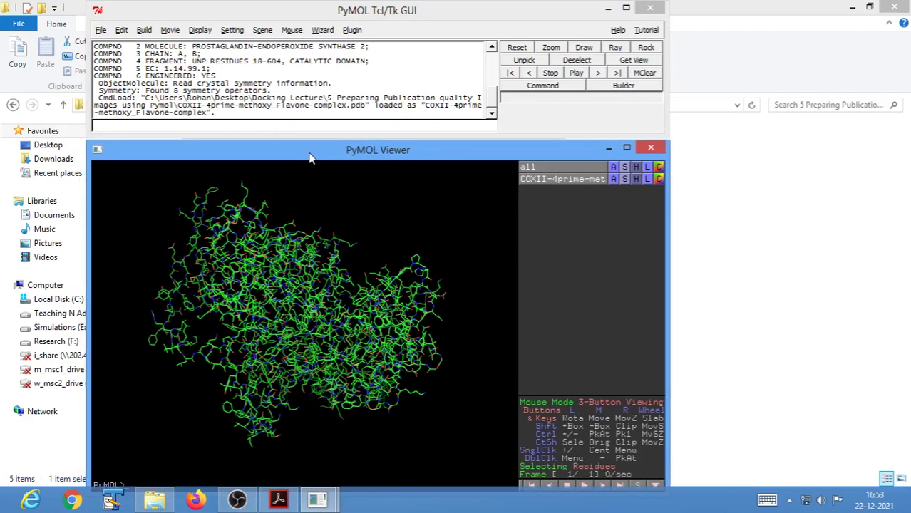
left_click(376, 14)
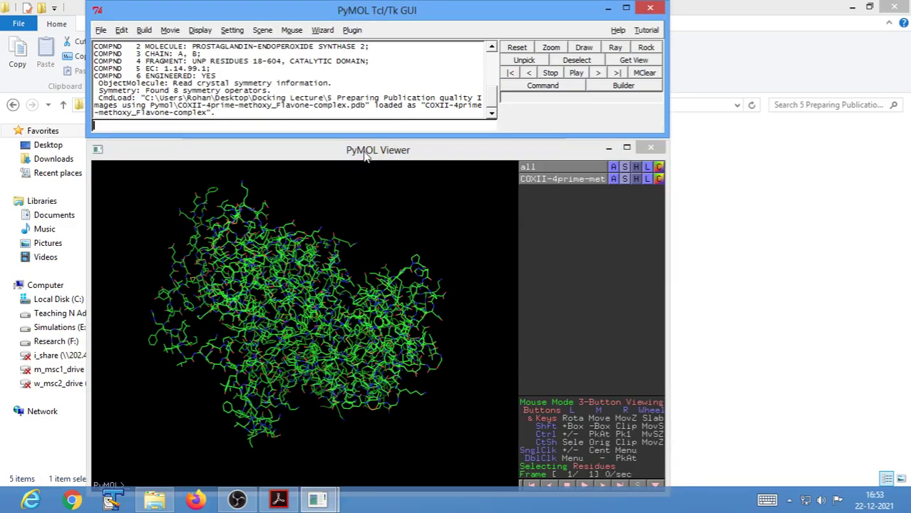
Examine the protein-ligand complex from several sides by rotating it in the PyMOL Viewer
left_click_drag(365, 157, 371, 129)
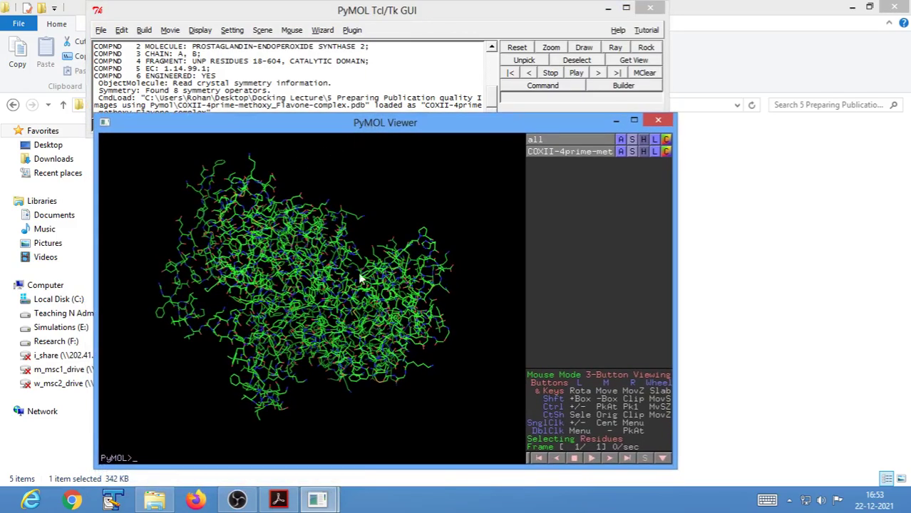
left_click_drag(390, 404, 392, 373)
left_click_drag(353, 186, 318, 284)
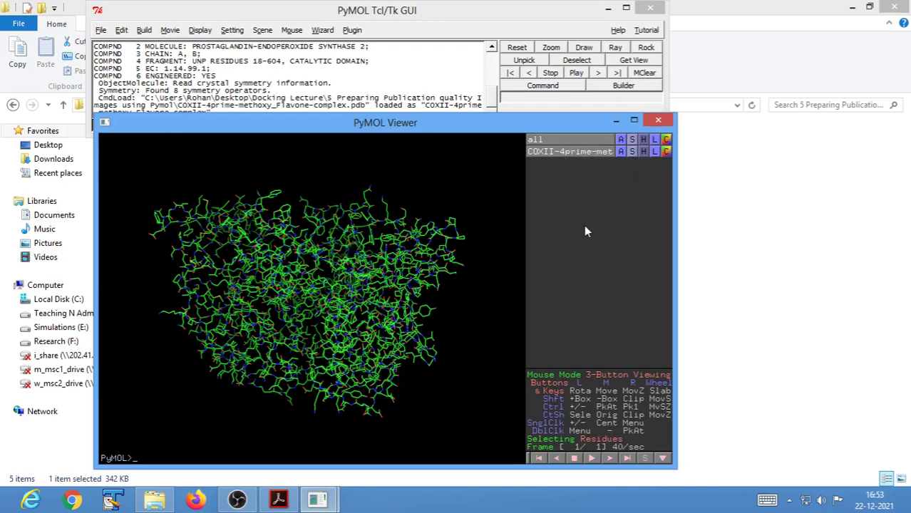
left_click_drag(383, 132, 392, 155)
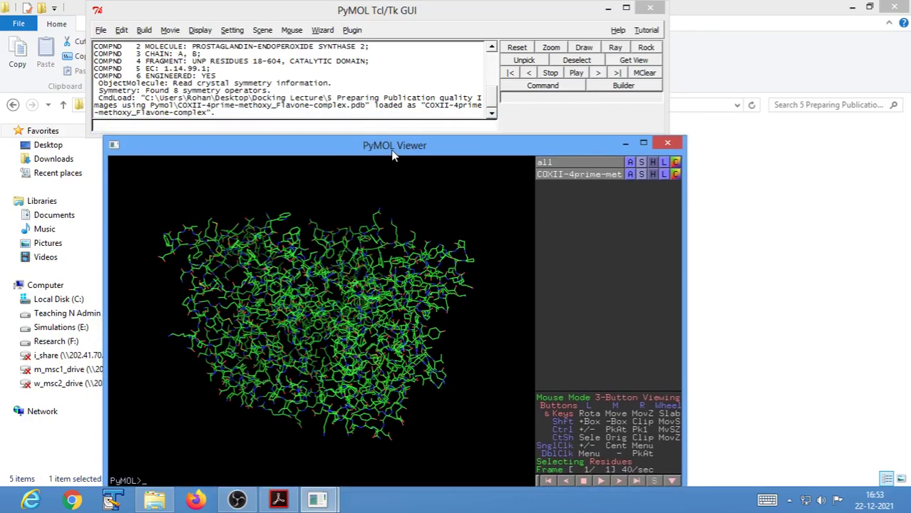
left_click(378, 14)
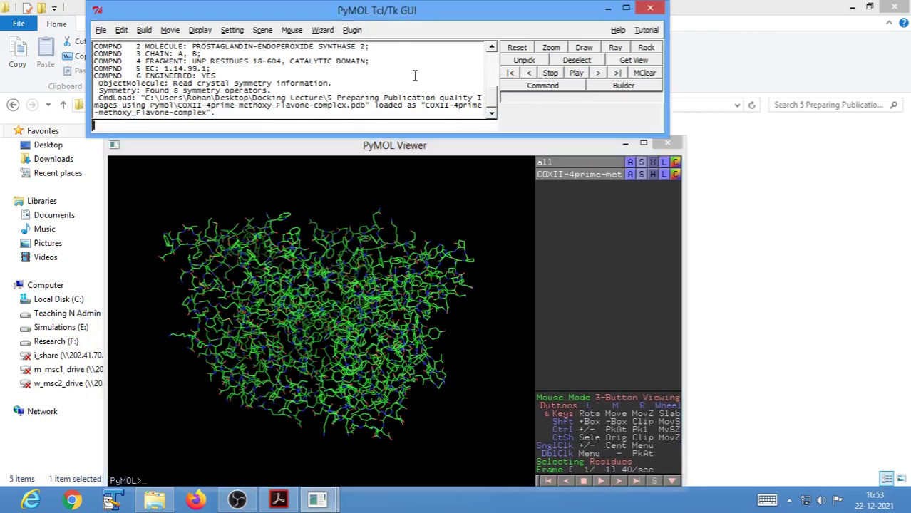
left_click_drag(431, 152, 414, 153)
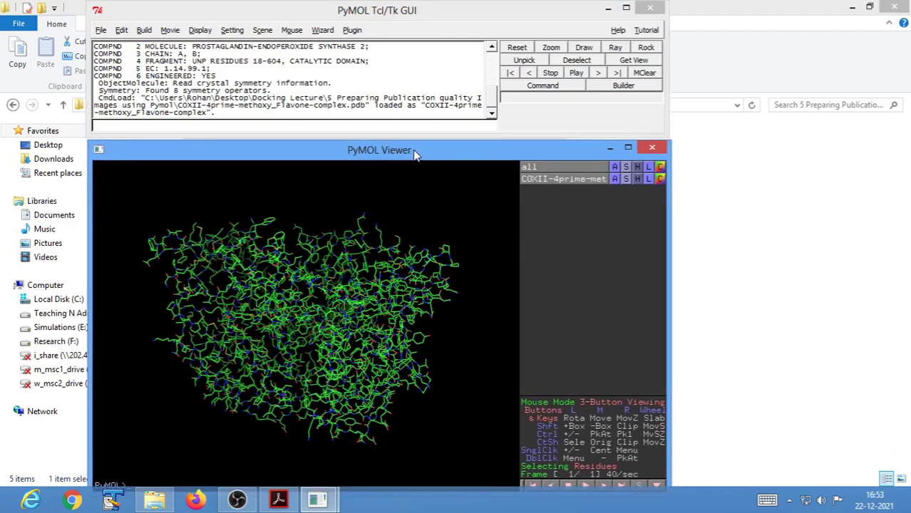
left_click_drag(445, 424, 302, 417)
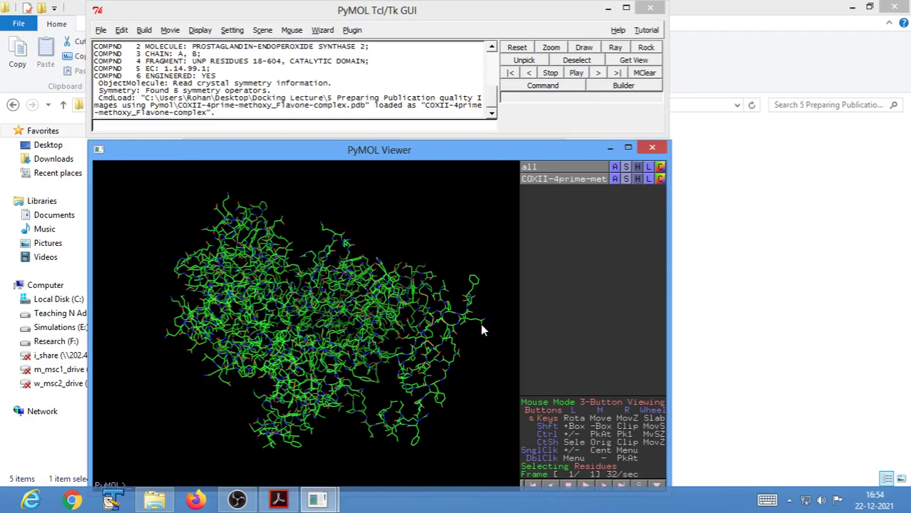
left_click_drag(350, 439, 363, 399)
mouse_move(205, 361)
left_mouse_down()
mouse_move(216, 340)
mouse_move(205, 350)
left_mouse_up()
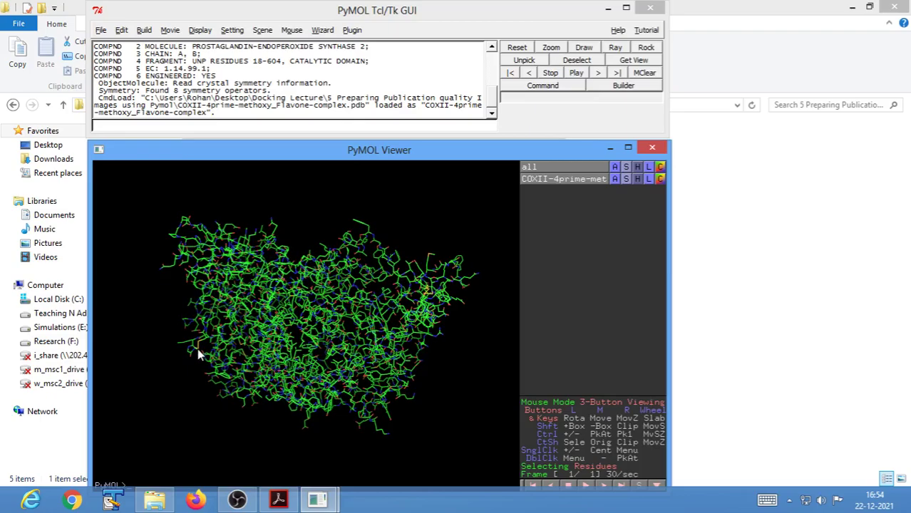
left_click_drag(447, 433, 414, 428)
left_click_drag(281, 220, 286, 348)
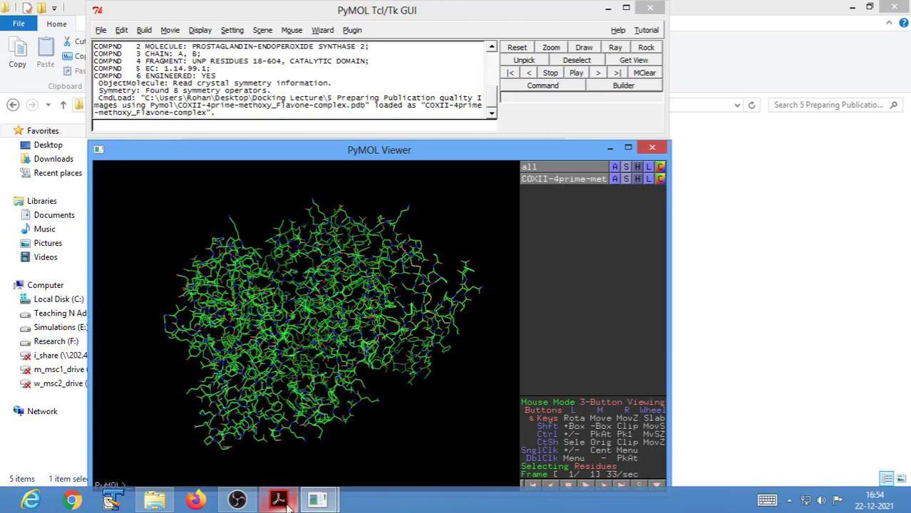
Switch to 4prime-methoxy-flavone.pdf in Adobe Acrobat and highlight the Ser530 label on the ligand interaction diagram
mouse_move(290, 503)
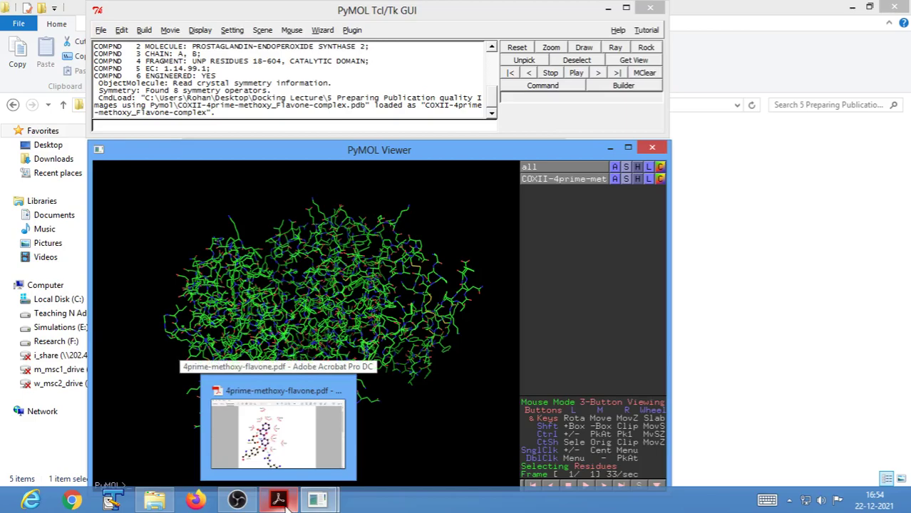
left_click(285, 503)
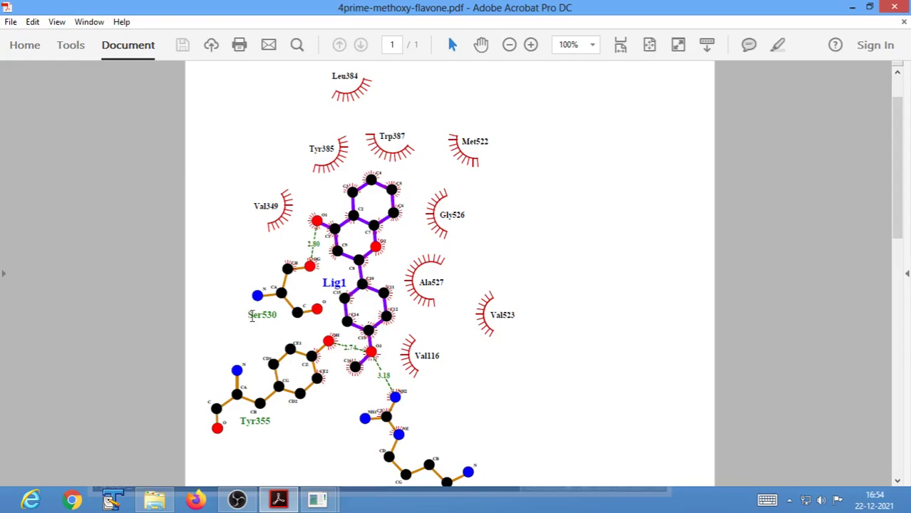
left_click_drag(247, 314, 281, 314)
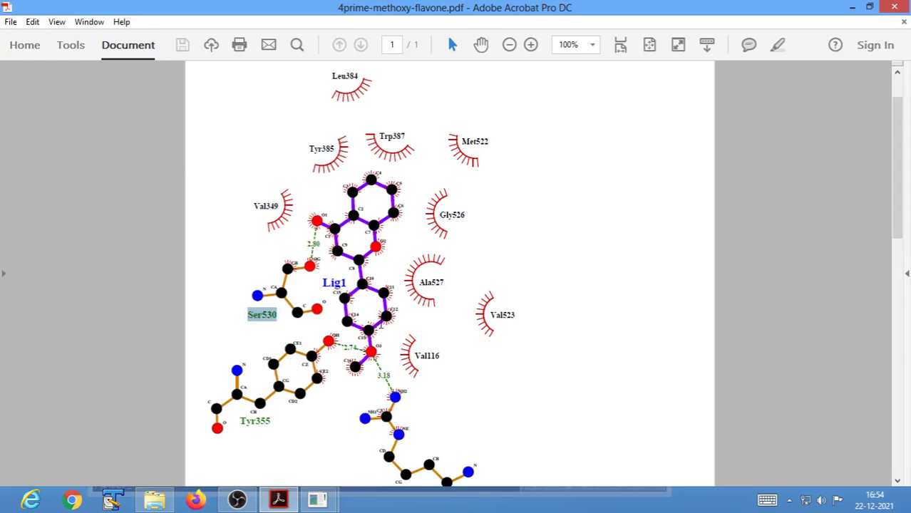
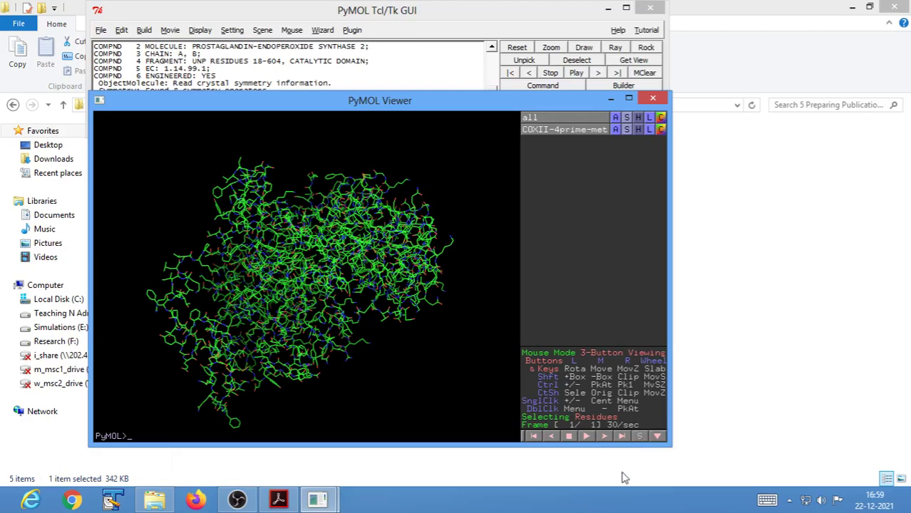
Display the complex's residue sequence in PyMOL and select the LIG ligand at the end of the sequence
left_click(639, 436)
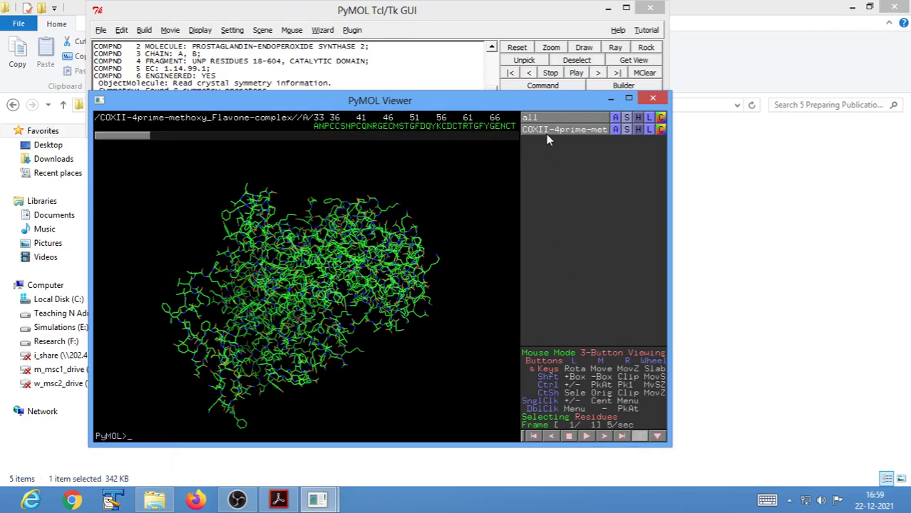
left_click_drag(417, 364, 373, 384)
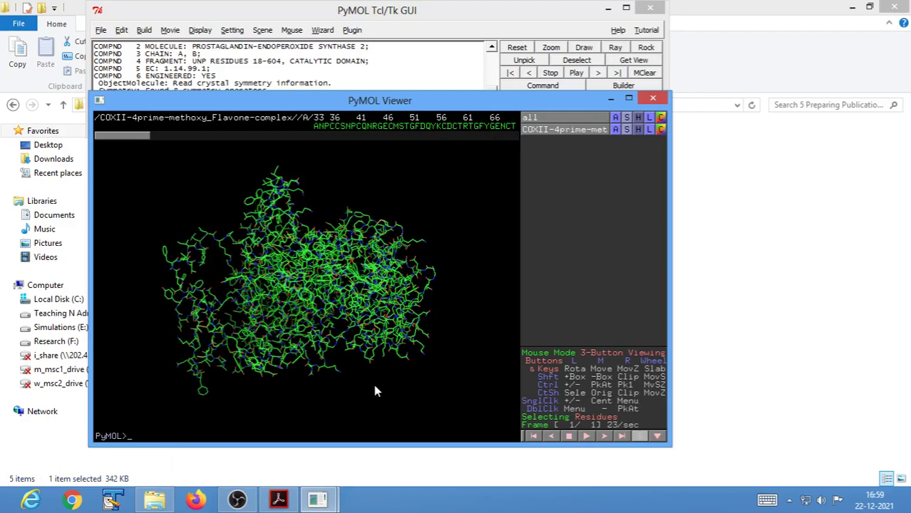
left_click_drag(127, 142, 505, 142)
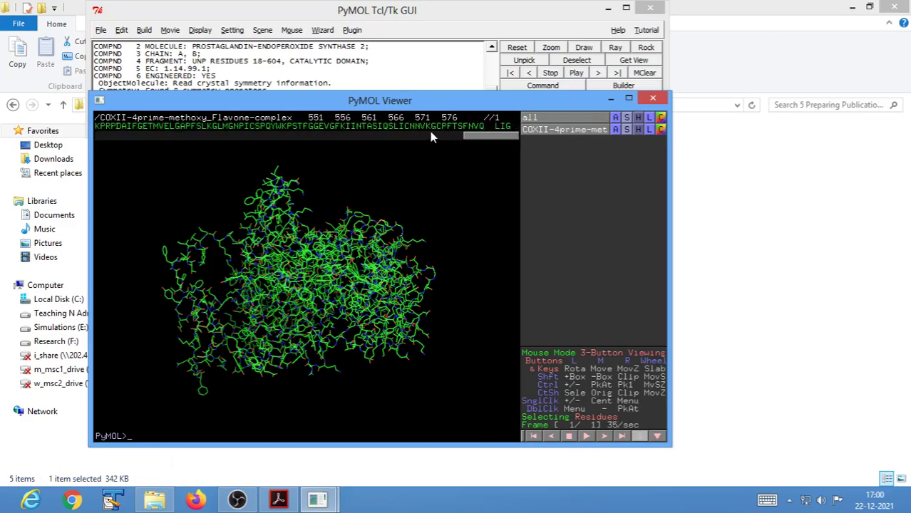
left_click(504, 127)
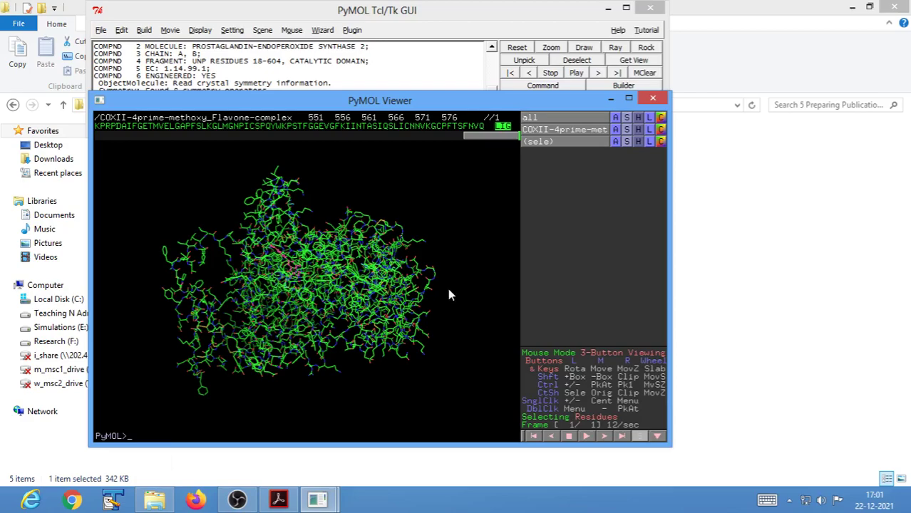
Review the residues bonded to the ligand in the Adobe Acrobat interaction diagram and return to PyMOL
left_click(278, 500)
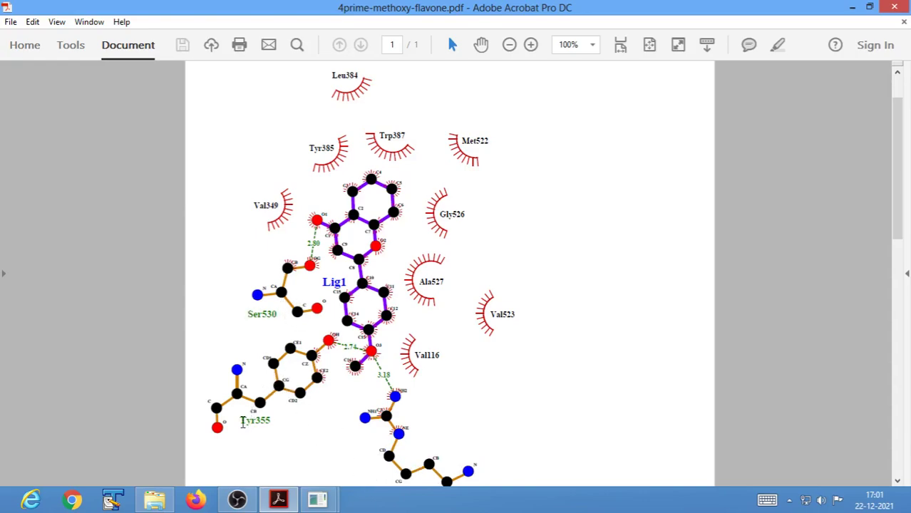
scroll(578, 422, "down", 2)
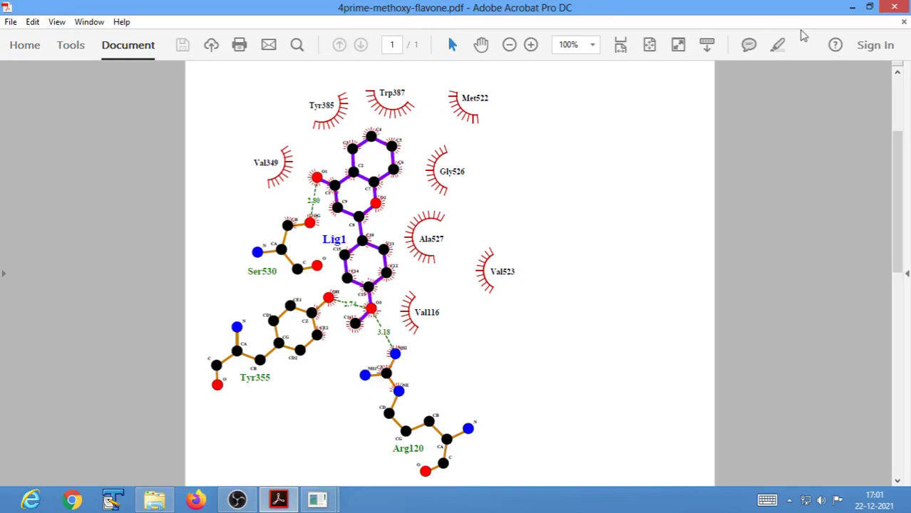
left_click(853, 9)
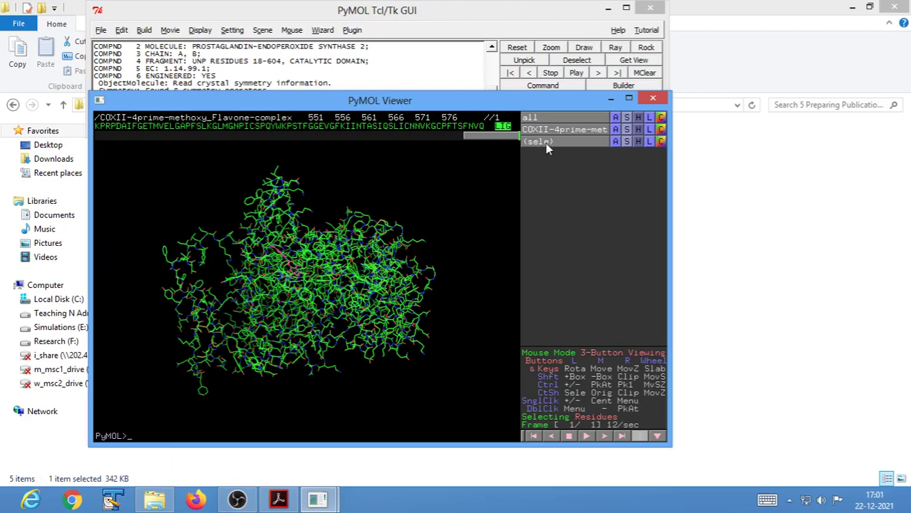
Create a separate object from the selected LIG ligand
left_click(615, 142)
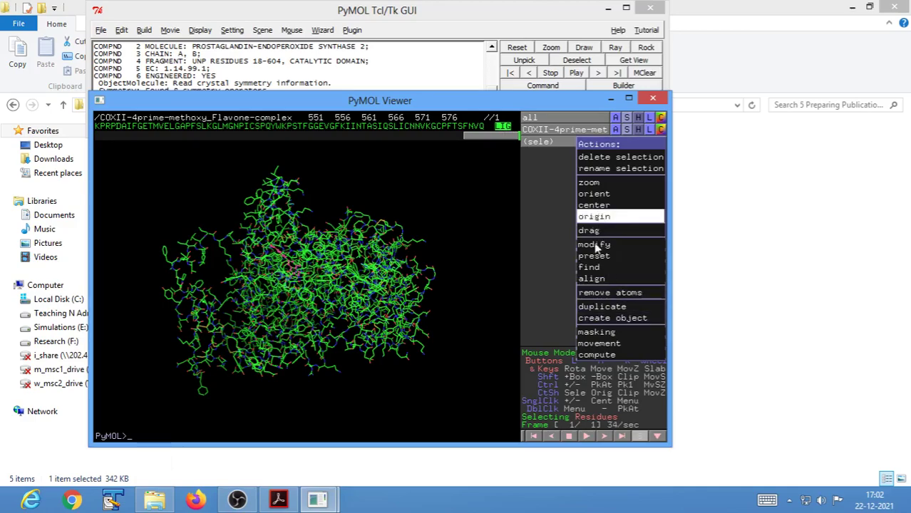
left_click(602, 319)
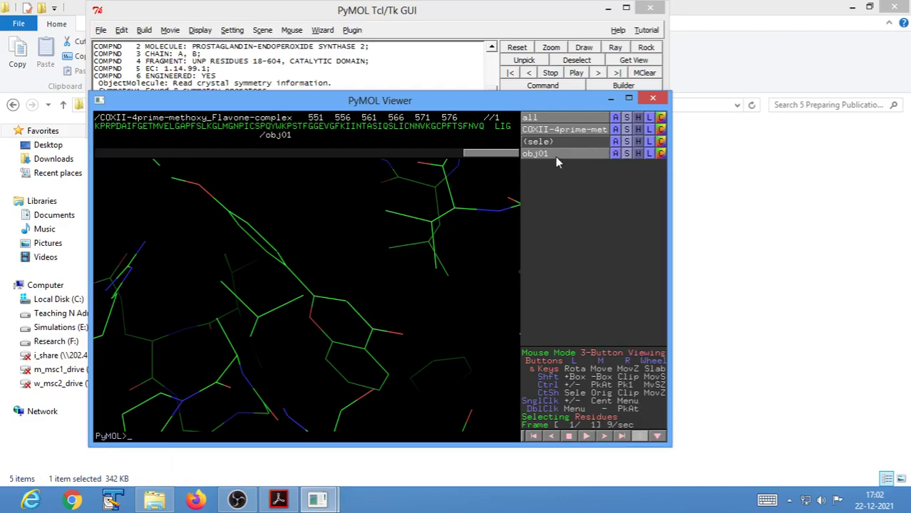
Delete the sele selection and rename the extracted ligand object obj01 to 4_MF
left_click(615, 142)
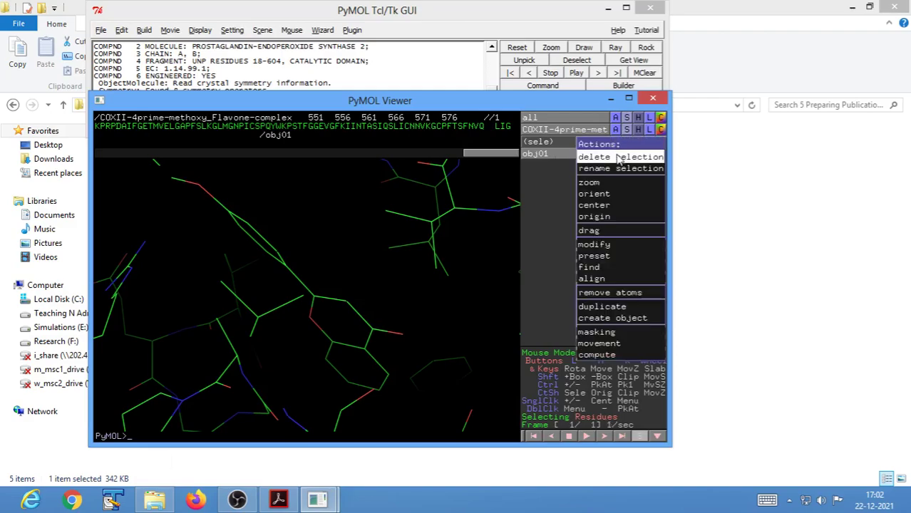
left_click(617, 158)
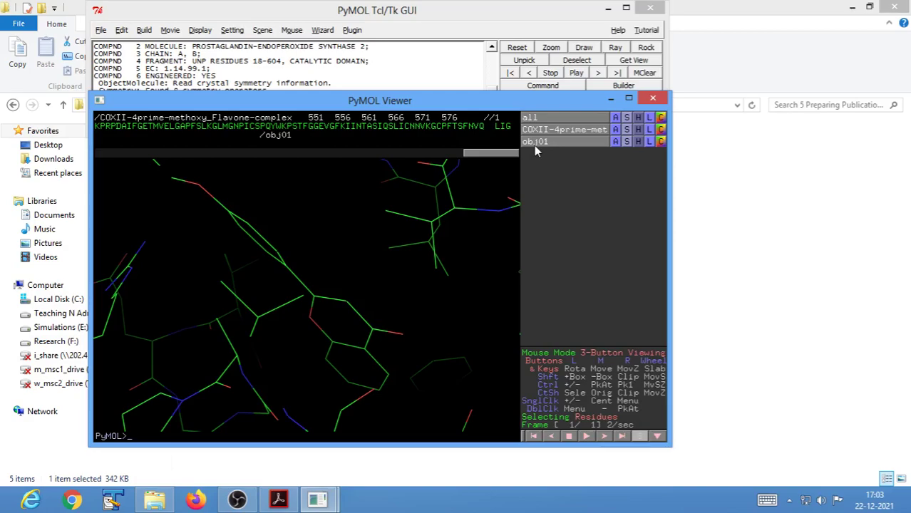
left_click(615, 142)
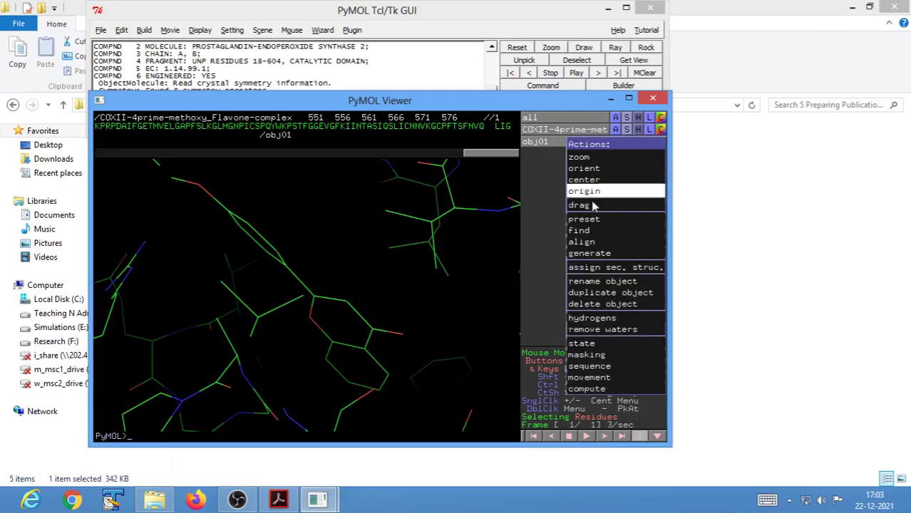
left_click(605, 288)
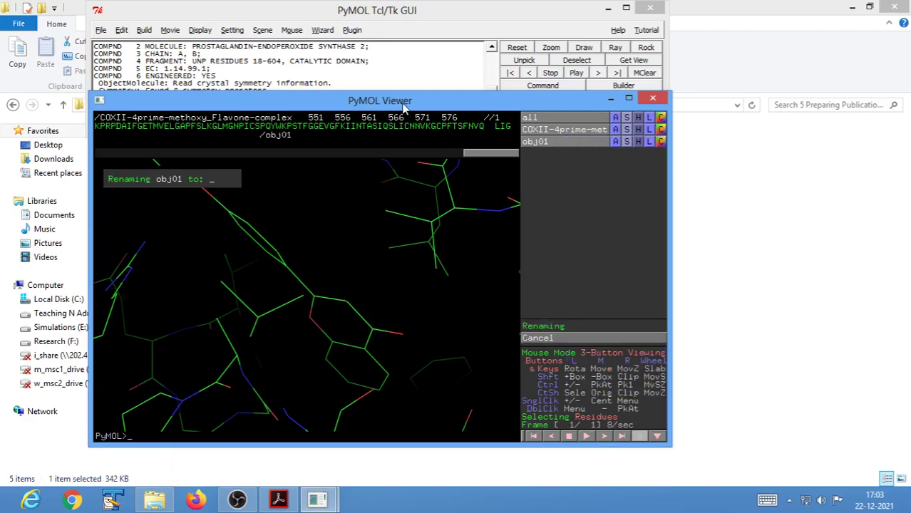
left_click_drag(404, 103, 510, 147)
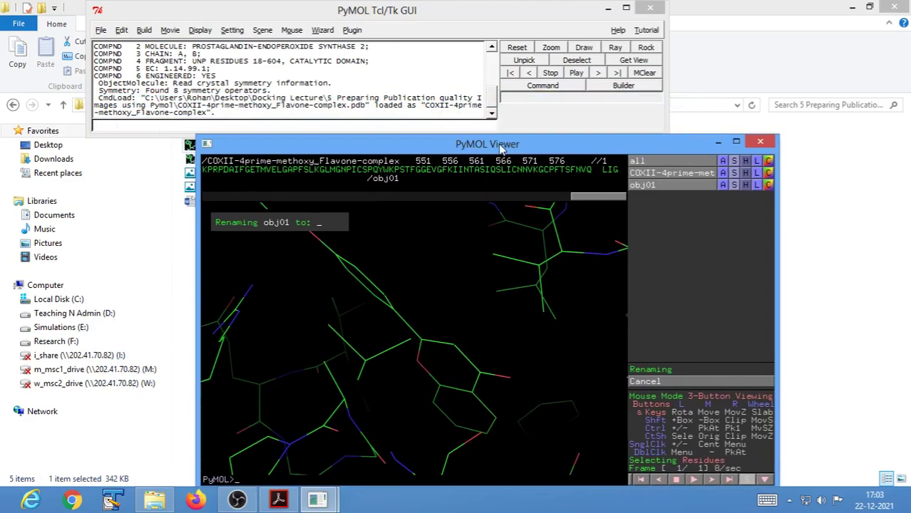
type("4_MF")
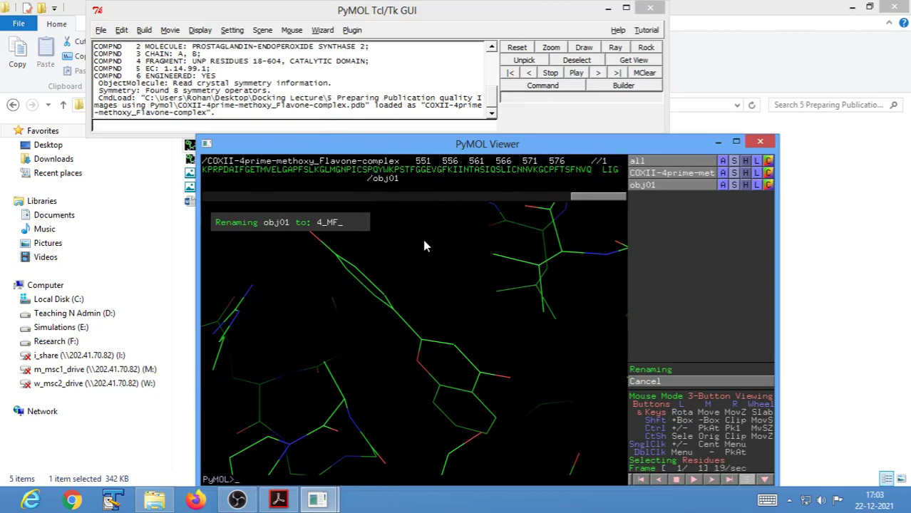
key("Return")
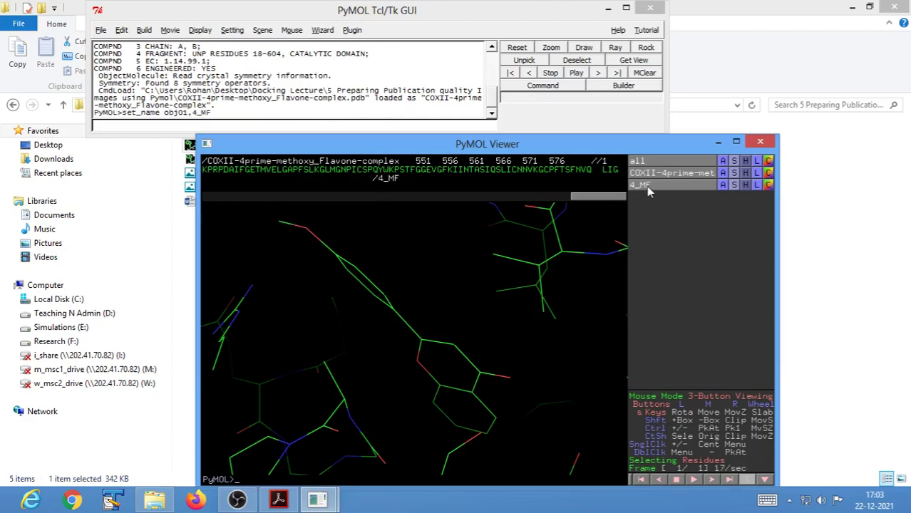
Arrange the PyMOL Viewer and Tcl/Tk GUI windows so the command line and the structure view are both accessible
left_click_drag(586, 146, 547, 111)
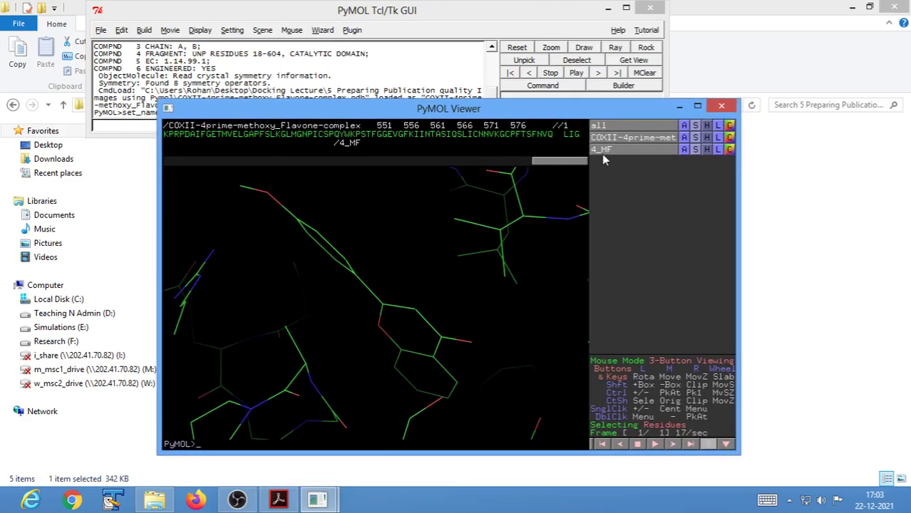
left_click(279, 501)
left_click(279, 501)
left_click_drag(444, 119, 401, 159)
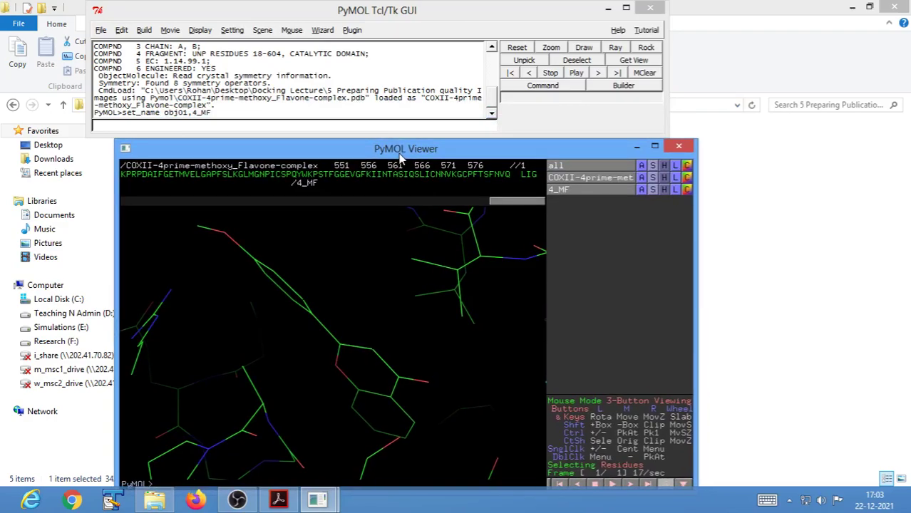
left_click_drag(409, 17, 462, 26)
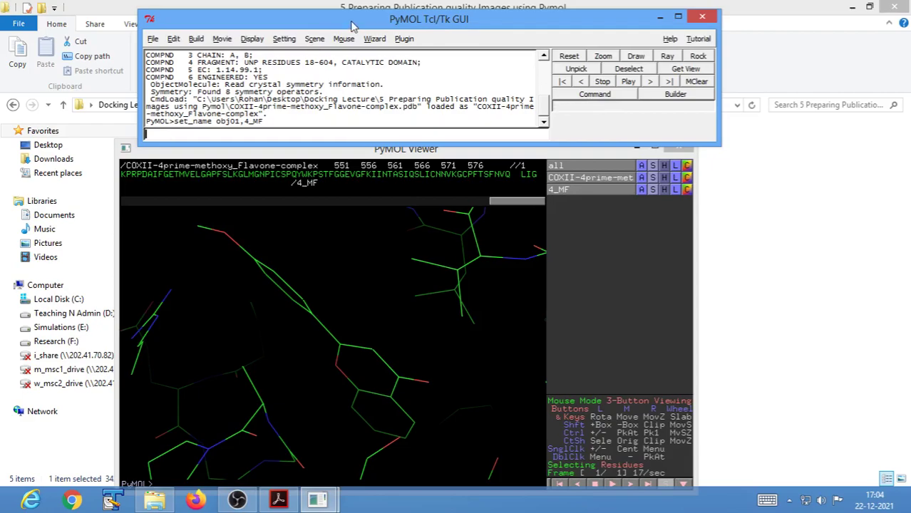
left_click_drag(352, 27, 349, 20)
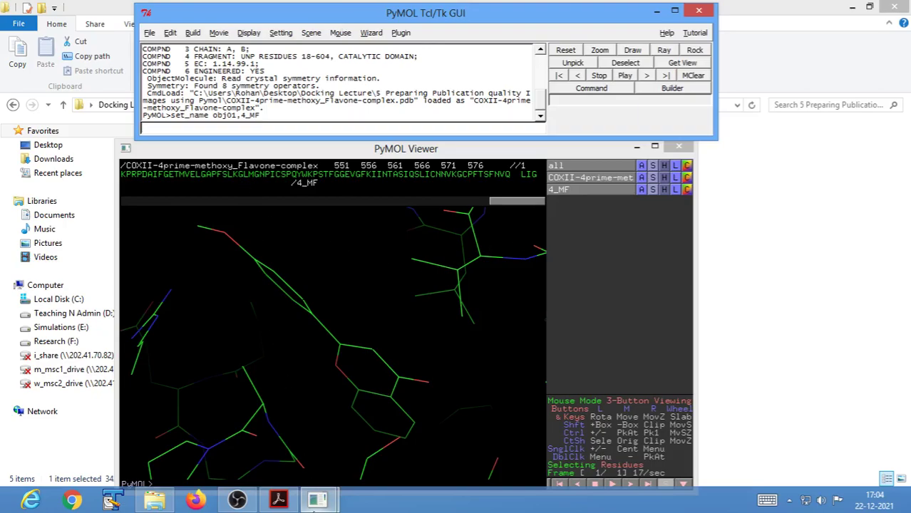
Highlight the Ser530 label on the ligand interaction diagram in Adobe Acrobat and return to PyMOL
mouse_move(316, 504)
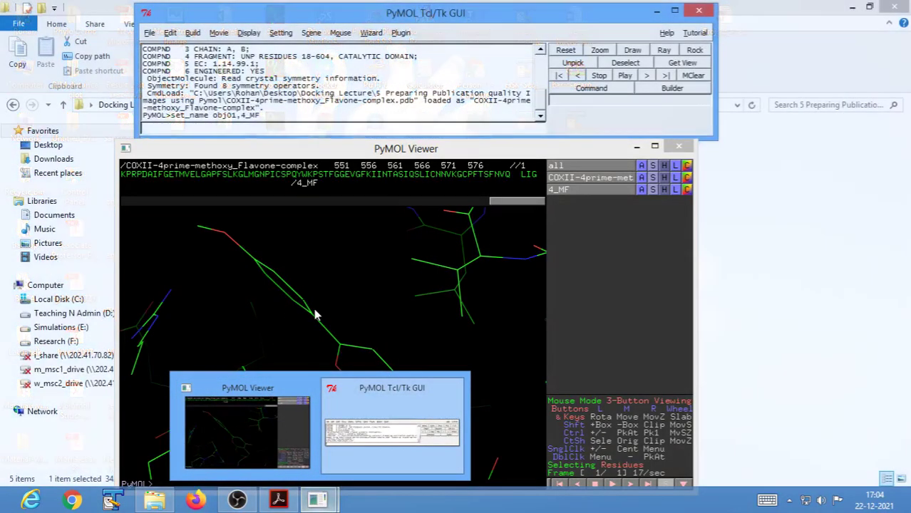
left_click(249, 420)
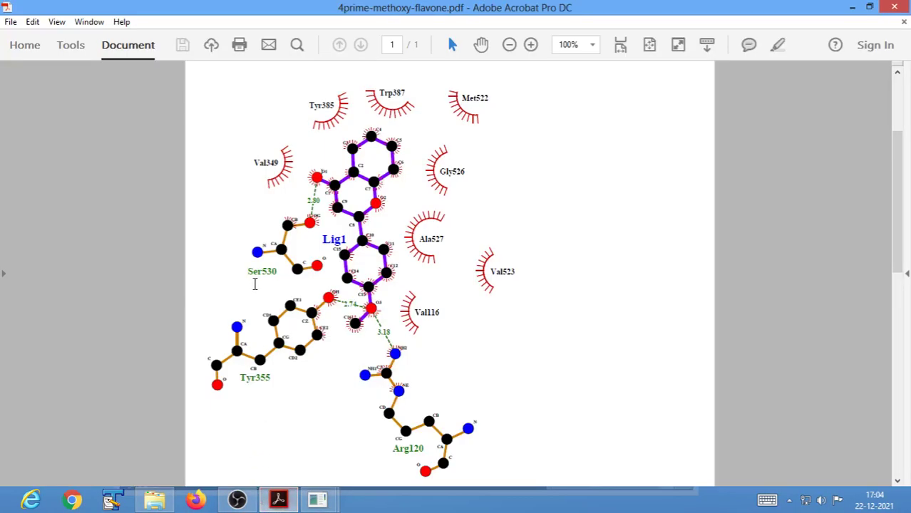
left_click_drag(246, 271, 276, 272)
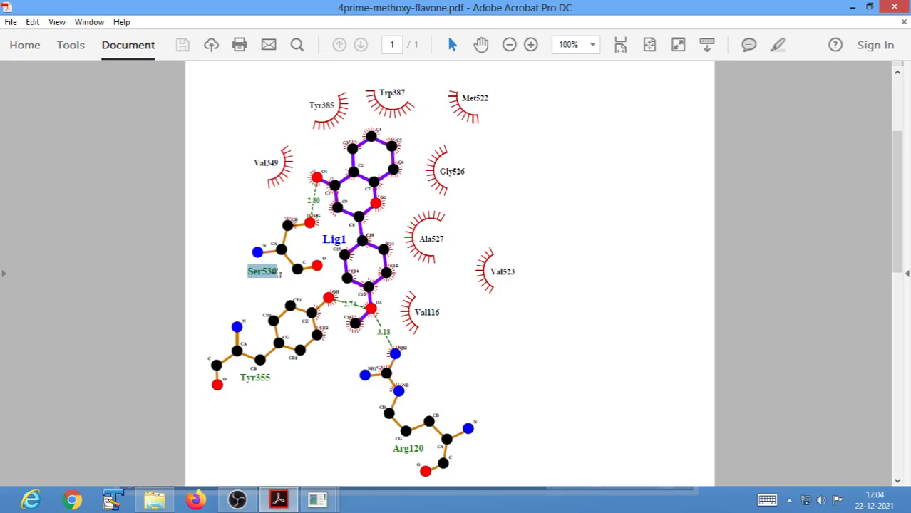
left_click(851, 6)
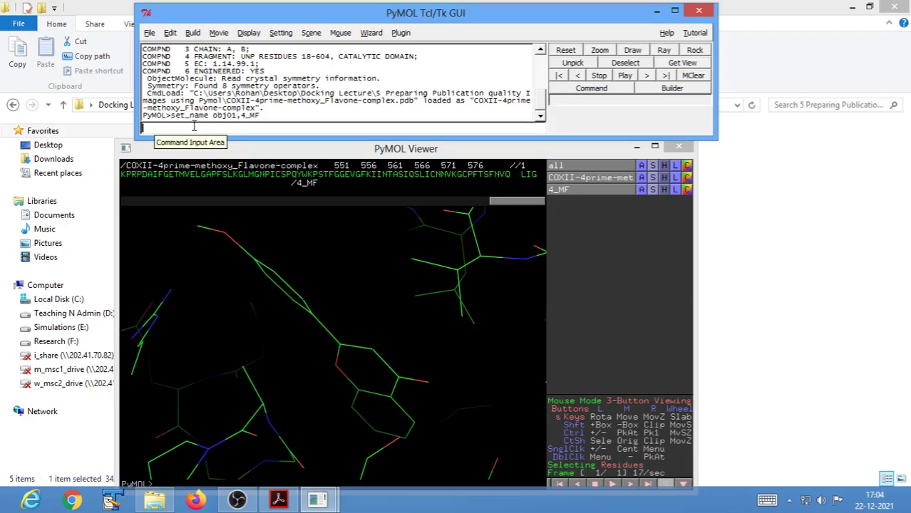
Create a separate object for the serine residue with the command create Ser530,(resid 530)
type("create")
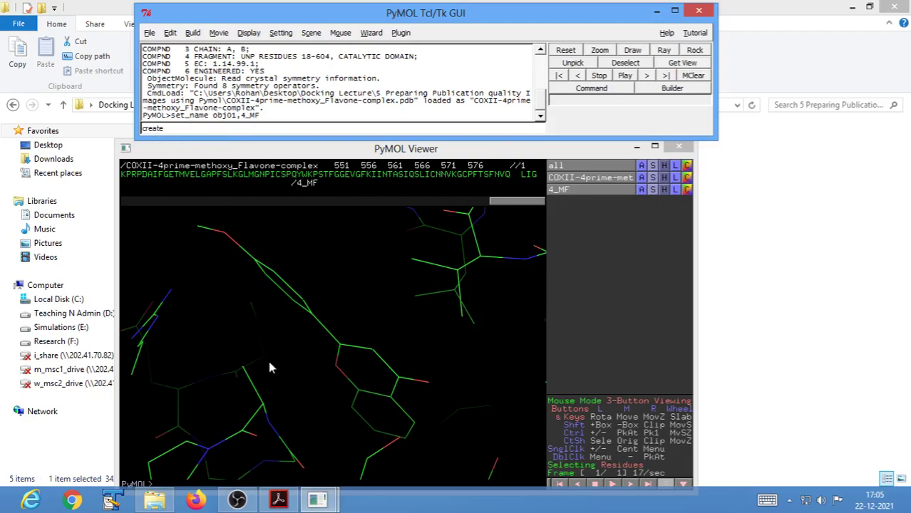
left_click(278, 500)
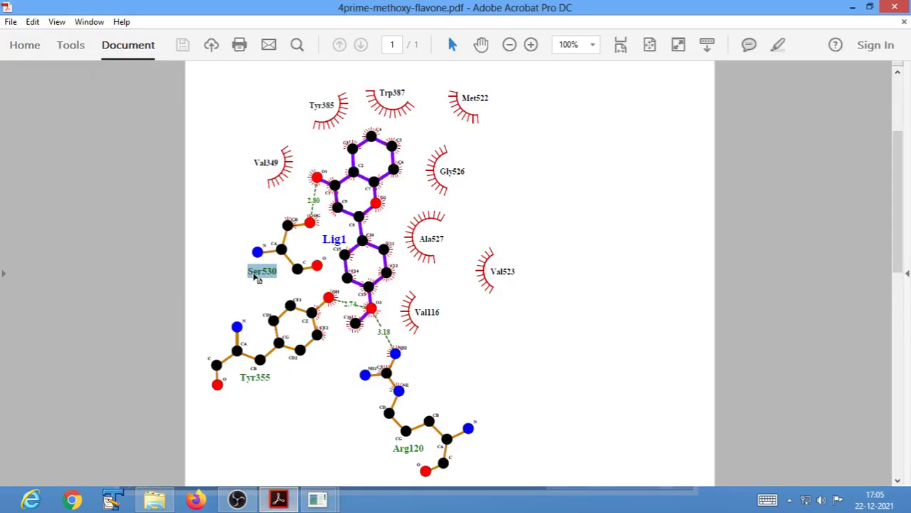
left_click(852, 7)
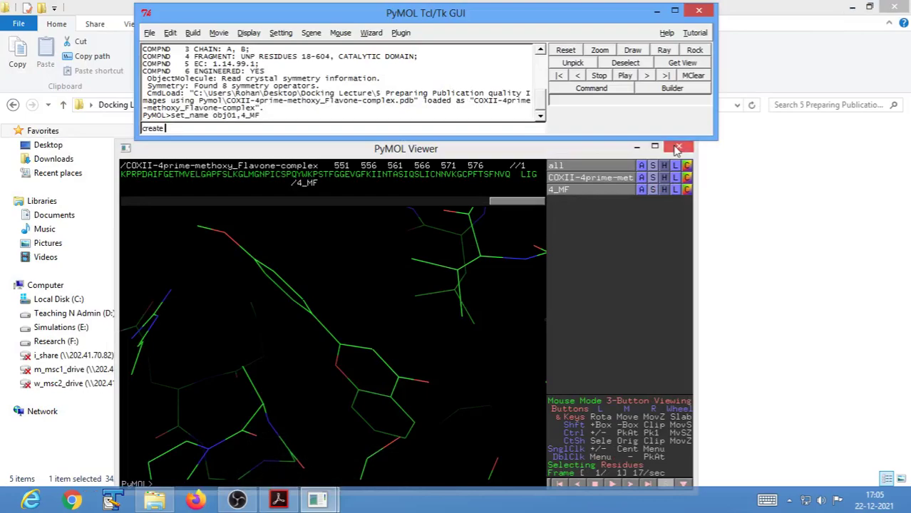
type("Ser")
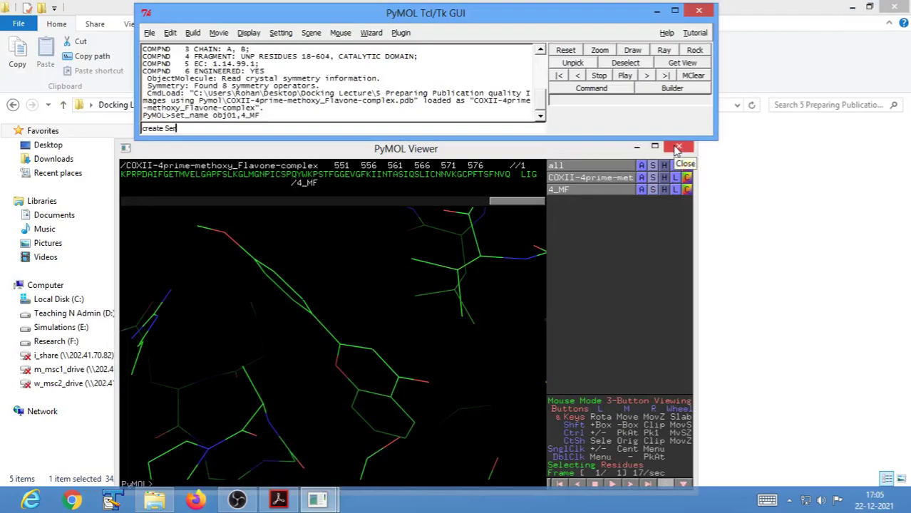
type("530")
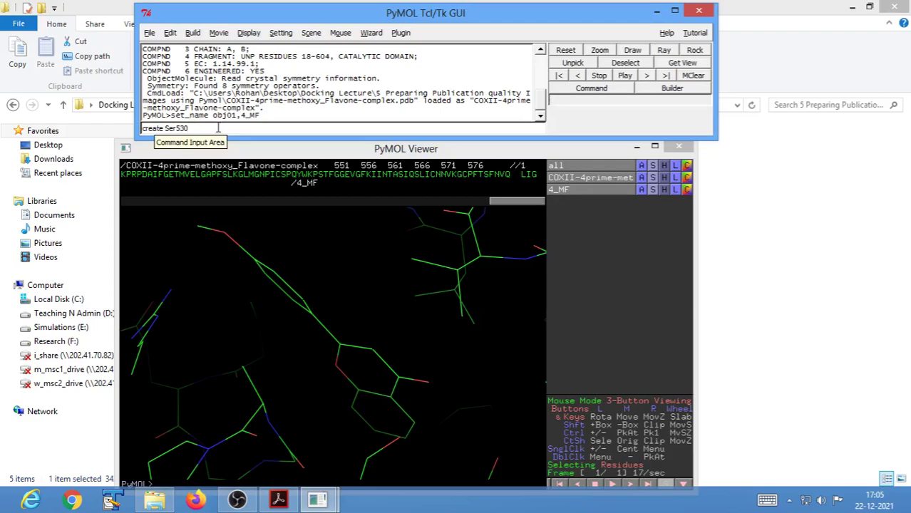
type(",(")
type("resid)")
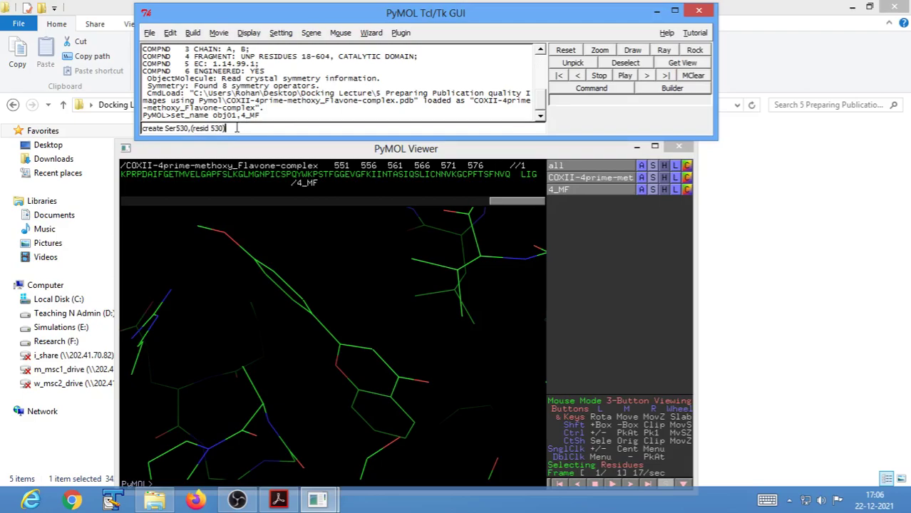
key("Return")
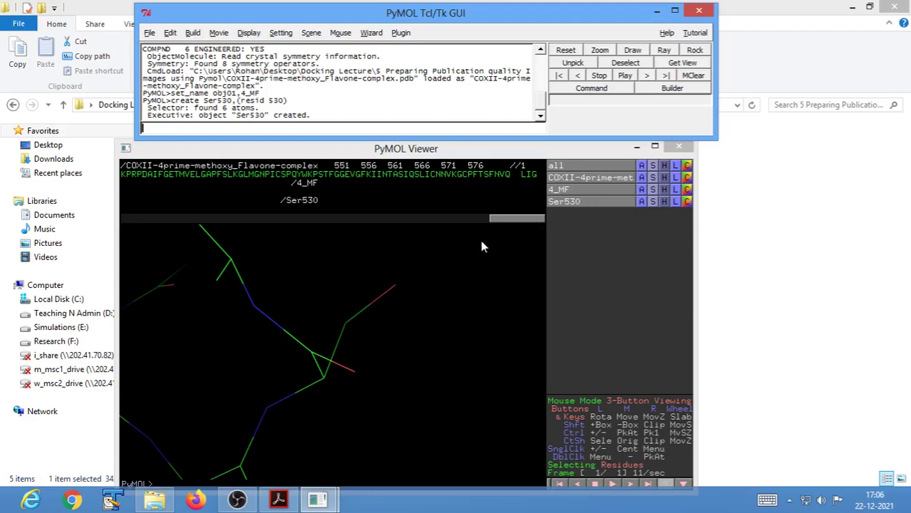
Highlight the Tyr355 and Arg120 labels on the Adobe Acrobat interaction diagram and return to PyMOL
left_click(282, 501)
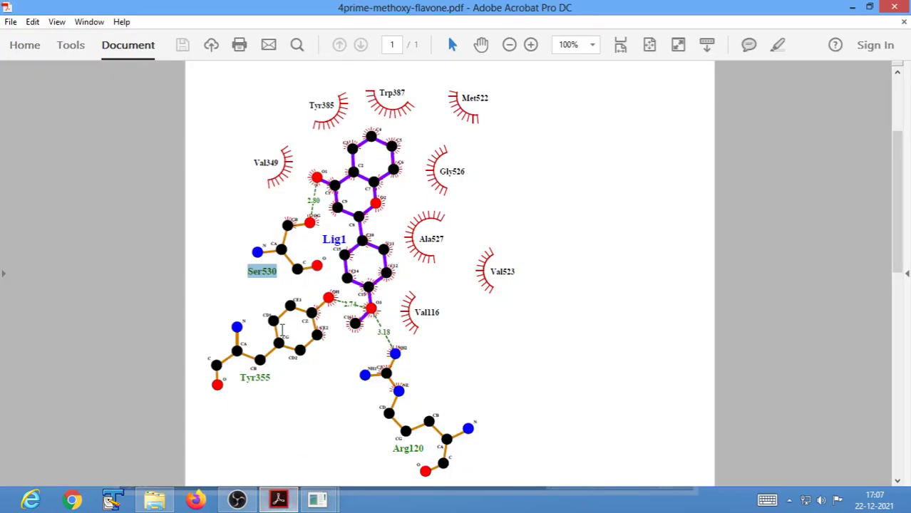
left_click_drag(243, 379, 272, 379)
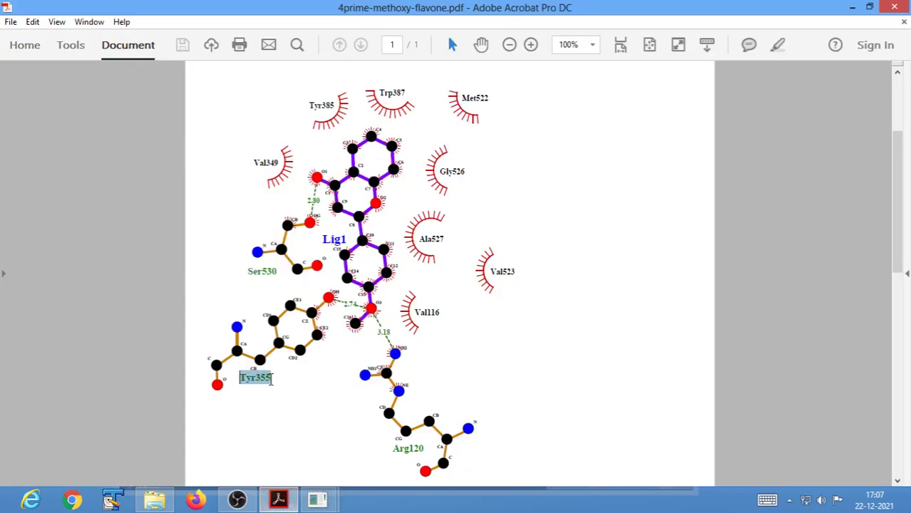
scroll(261, 403, "down", 1)
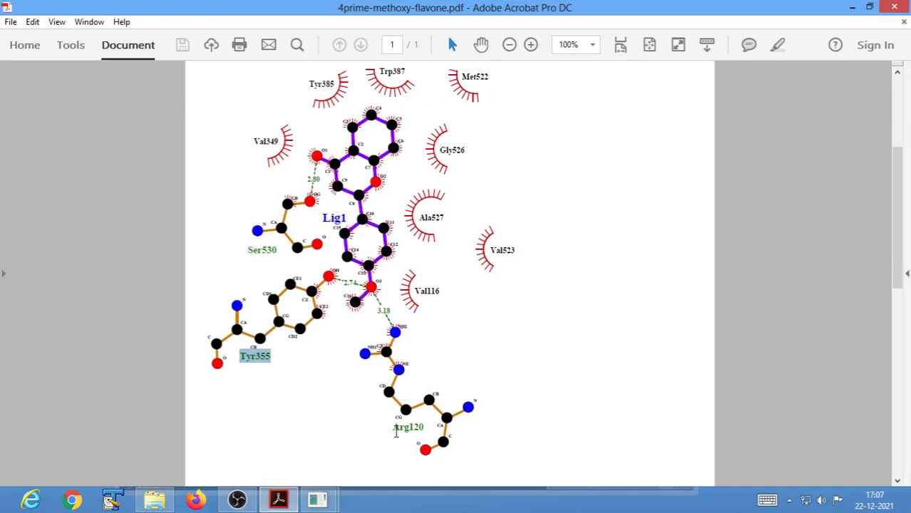
left_click_drag(393, 427, 429, 427)
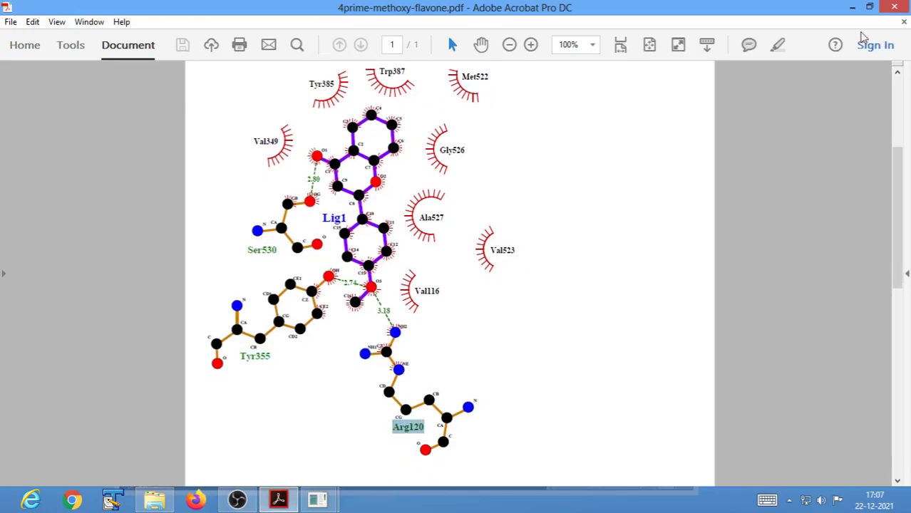
left_click(852, 6)
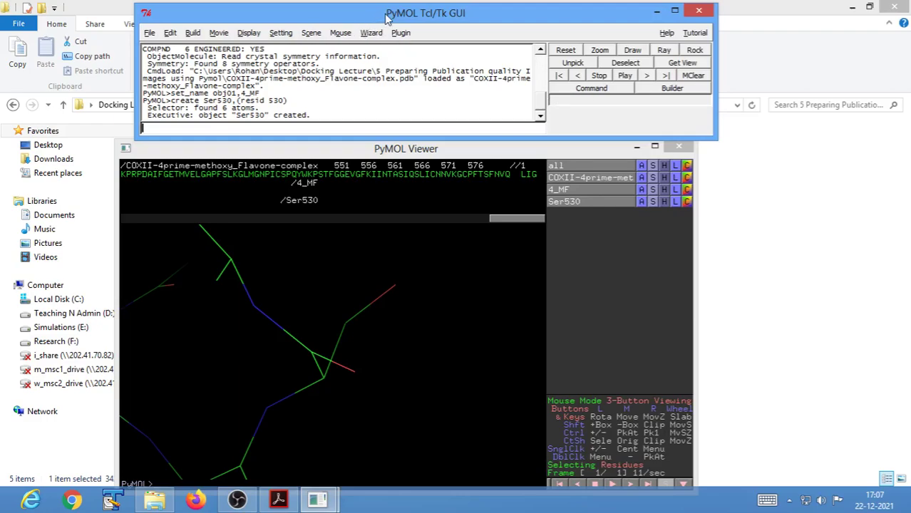
Recall the create Ser530 command in the PyMOL command line and check the Tyr355 label on the Adobe Acrobat interaction diagram
left_click_drag(385, 16, 378, 14)
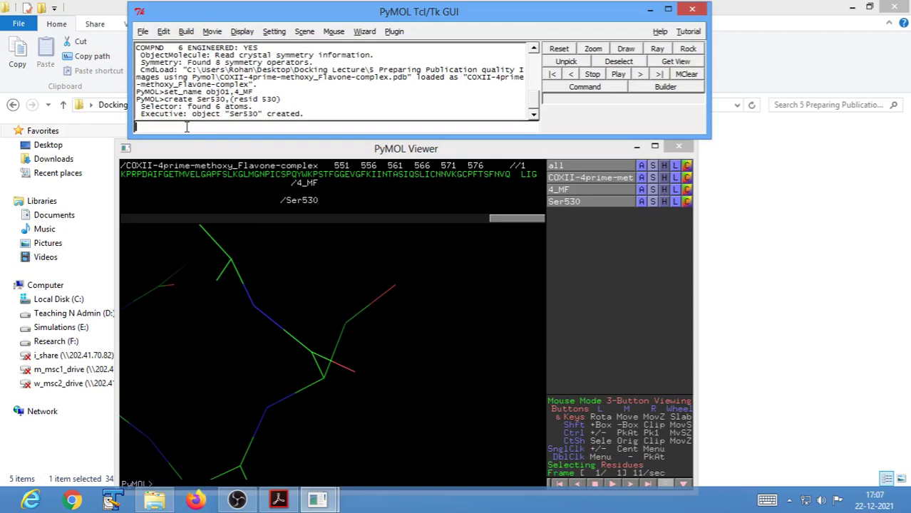
key("Up")
key("Down")
key("Up")
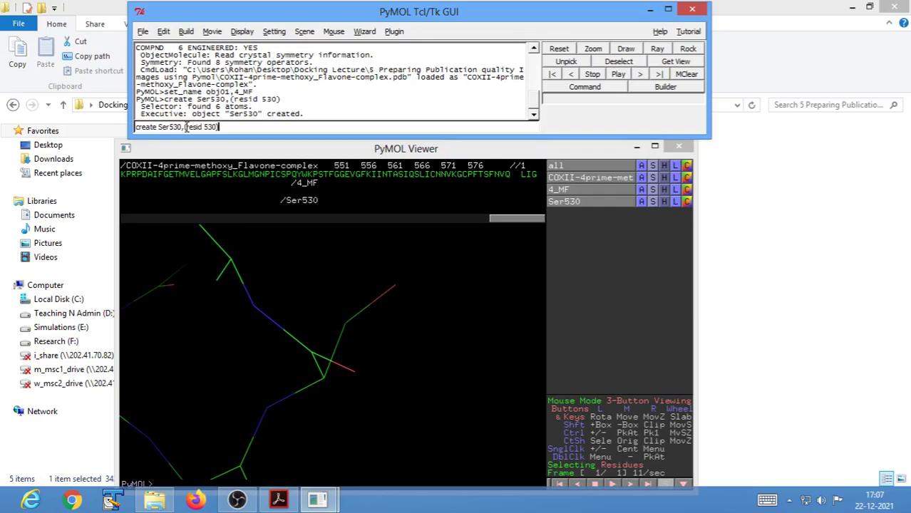
key("Down")
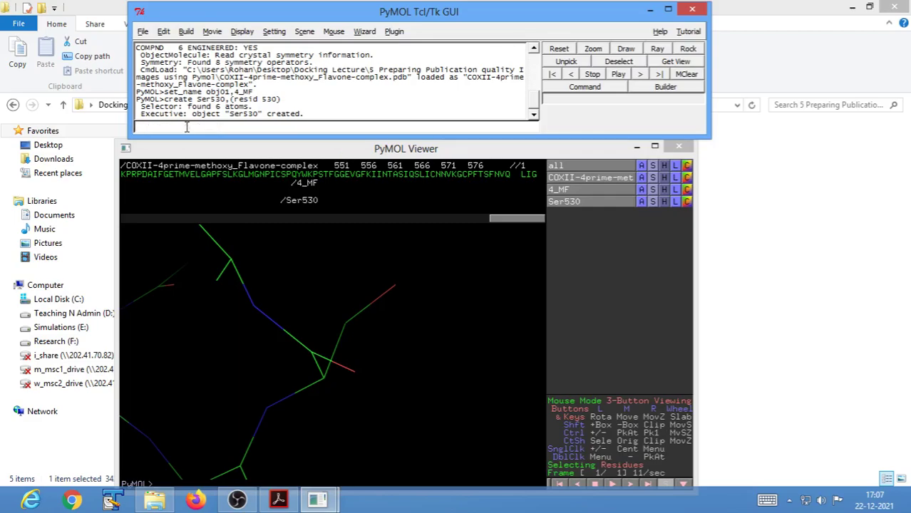
key("Up")
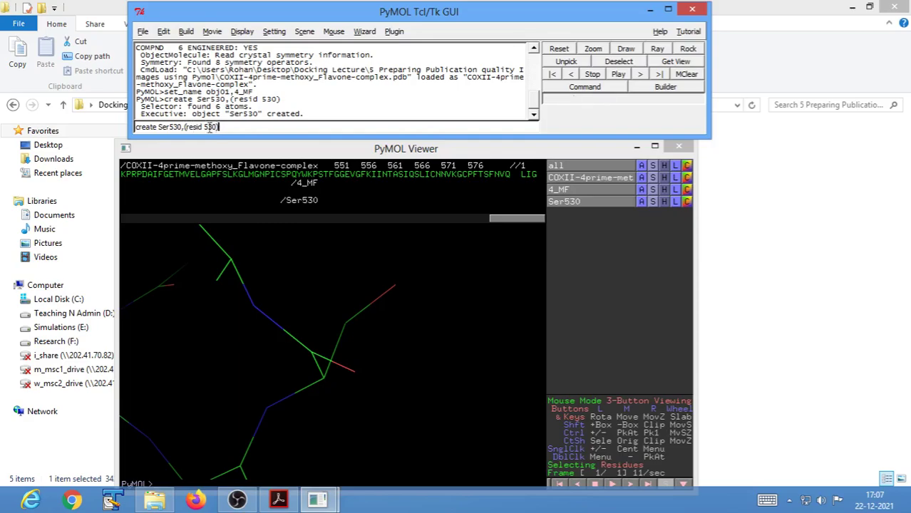
left_click(219, 128)
left_click(278, 499)
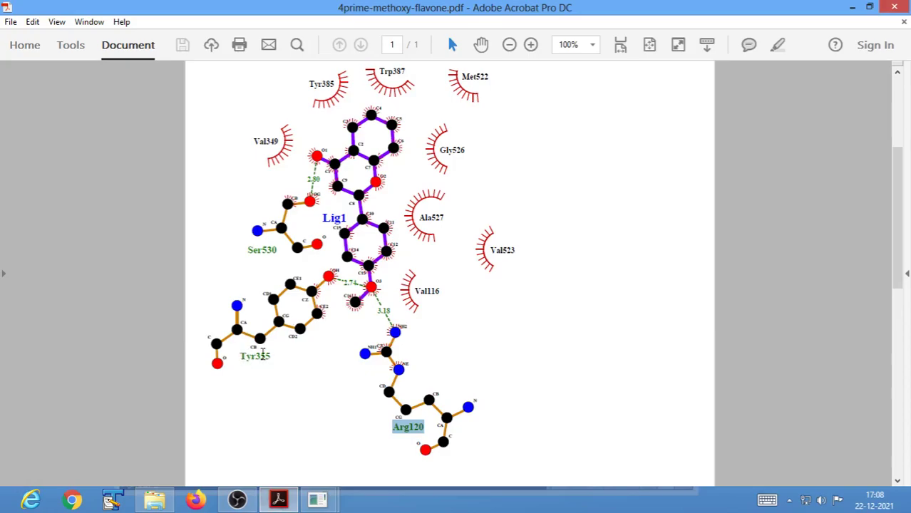
left_click(852, 9)
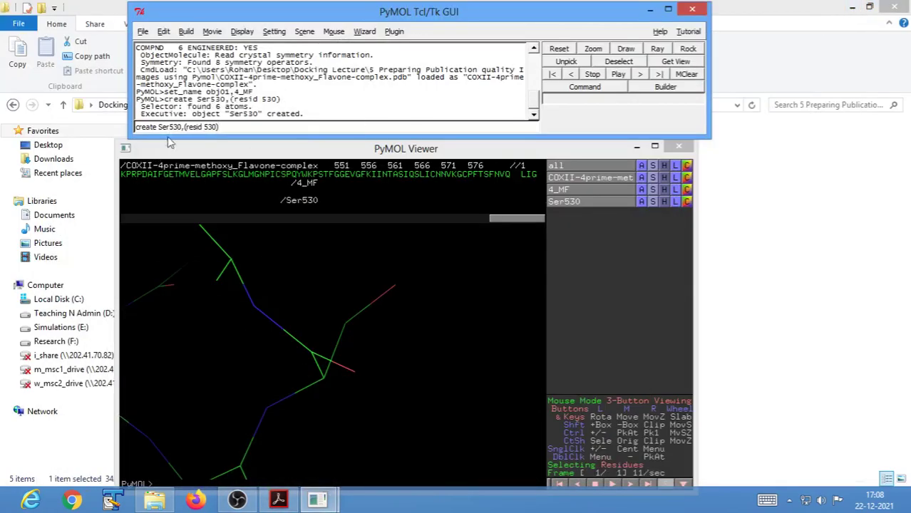
Edit the recalled command to create Tyr355,(resid 355) and run it to make a separate tyrosine object
left_click_drag(158, 127, 181, 128)
type("T")
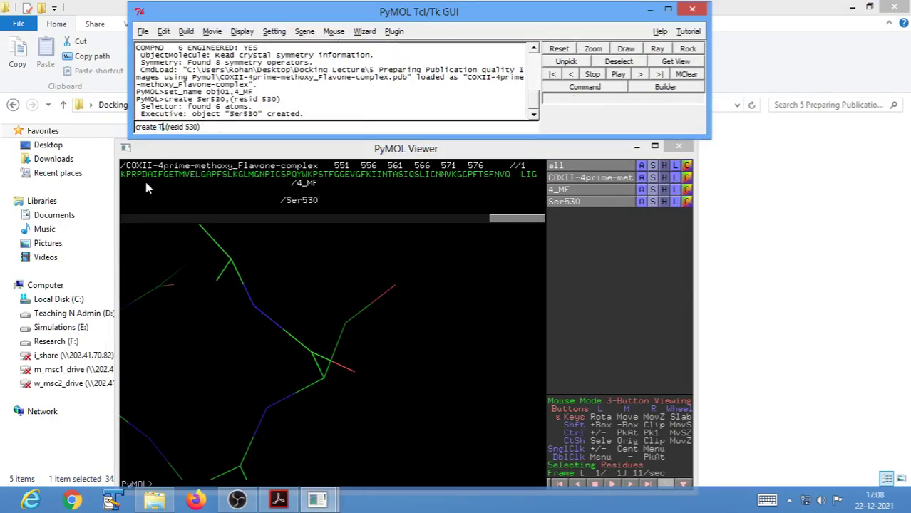
type("yr355")
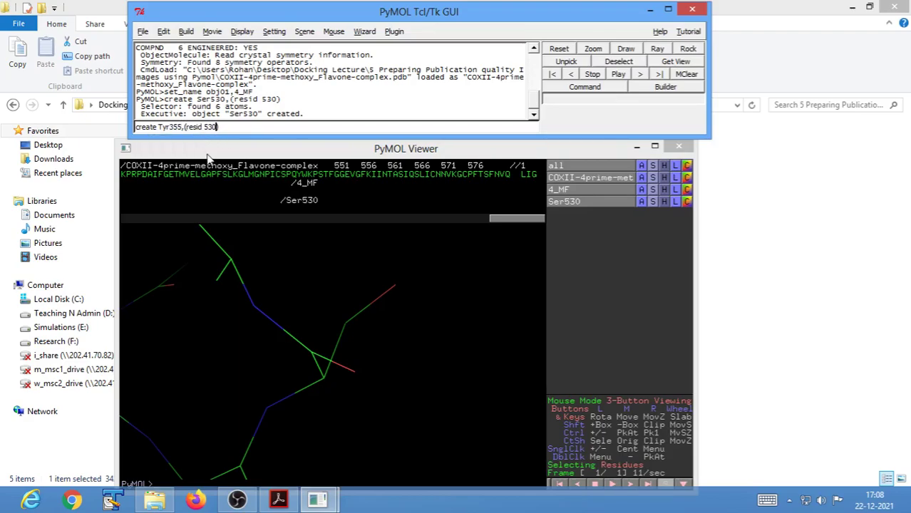
key("BackSpace")
key("BackSpace")
key("BackSpace")
type("355")
type(")")
key("Return")
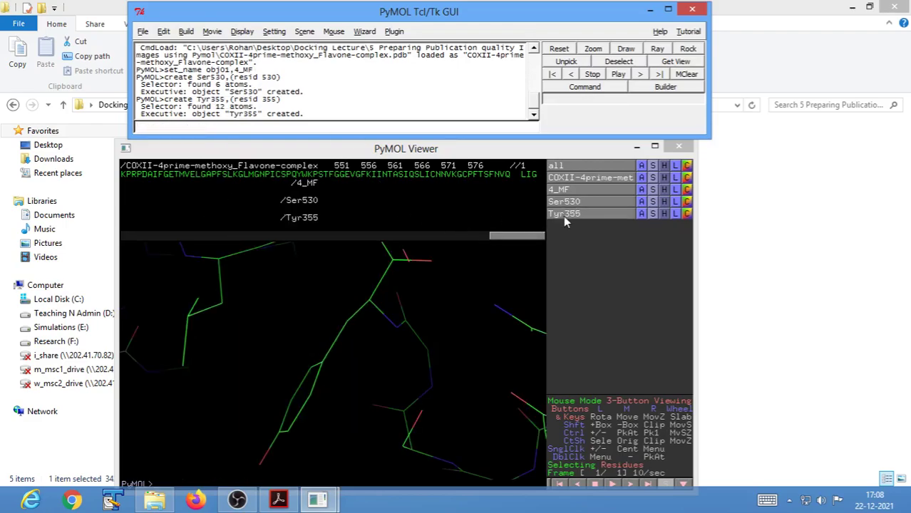
Recall the create Tyr355 command in PyMOL and check the Arg120 label on the Adobe Acrobat interaction diagram
left_click(278, 499)
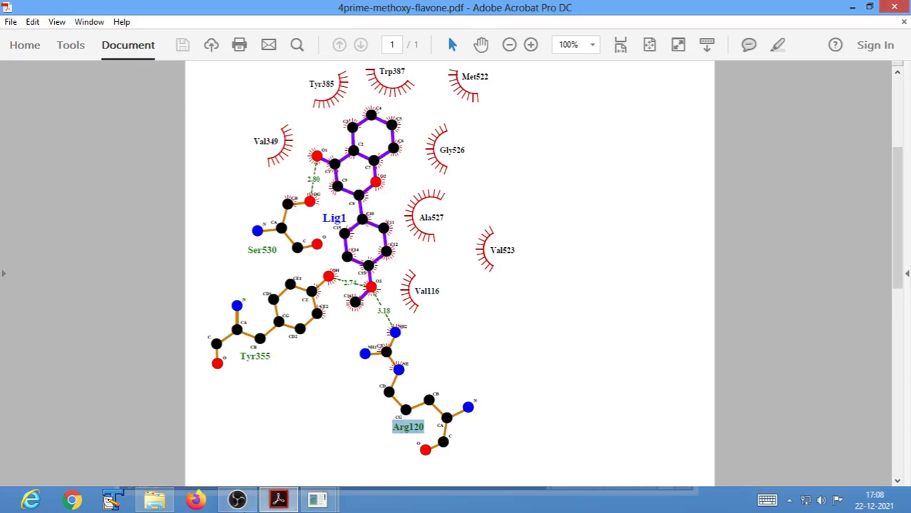
left_click(852, 6)
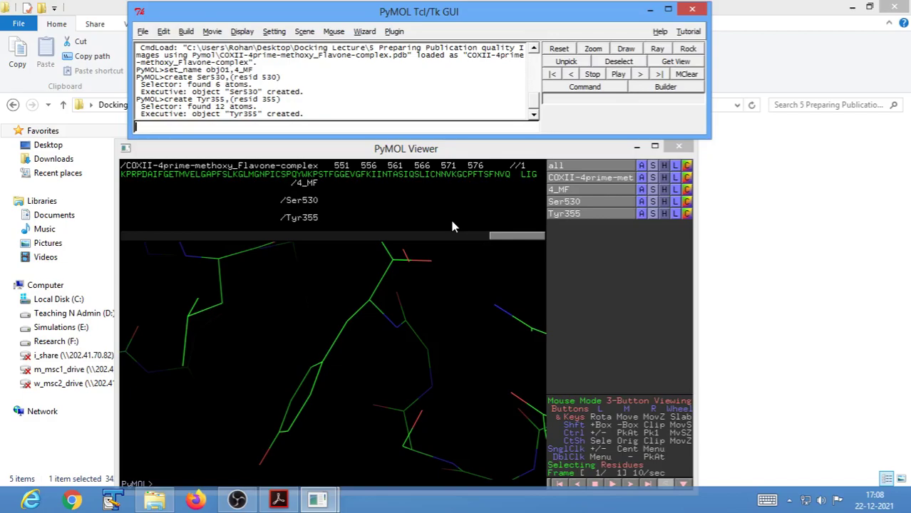
key("Up")
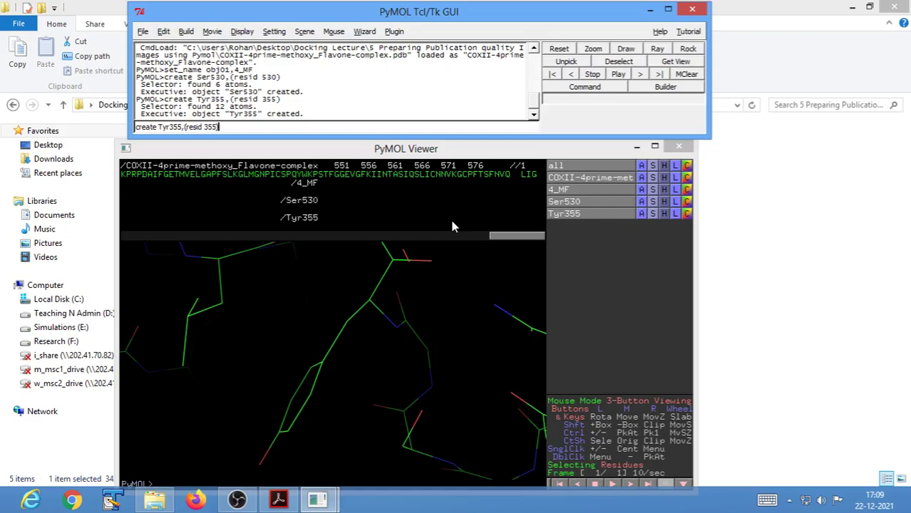
key("Up")
key("Down")
key("Down")
key("Up")
key("Up")
key("Down")
key("Down")
key("Up")
key("Down")
key("Up")
left_click(278, 500)
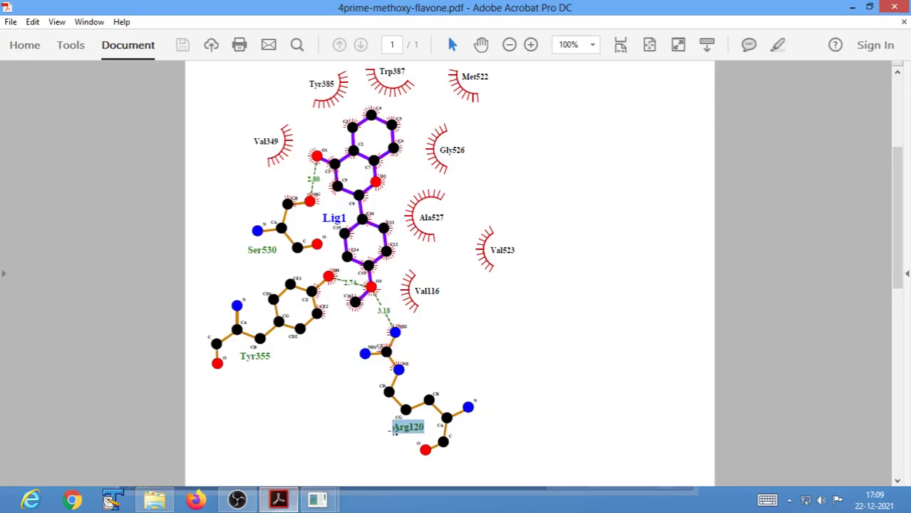
left_click(851, 6)
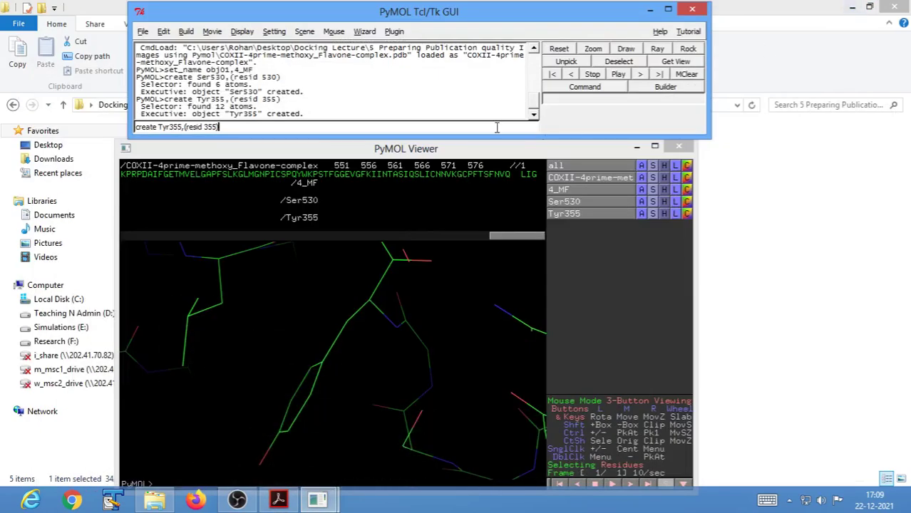
Replace the object name in the recalled create command with Arg120
key("Left")
key("Left")
key("Left")
key("Left")
key("Left")
key("Left")
key("Left")
key("Left")
key("Left")
key("Left")
key("Left")
key("Left")
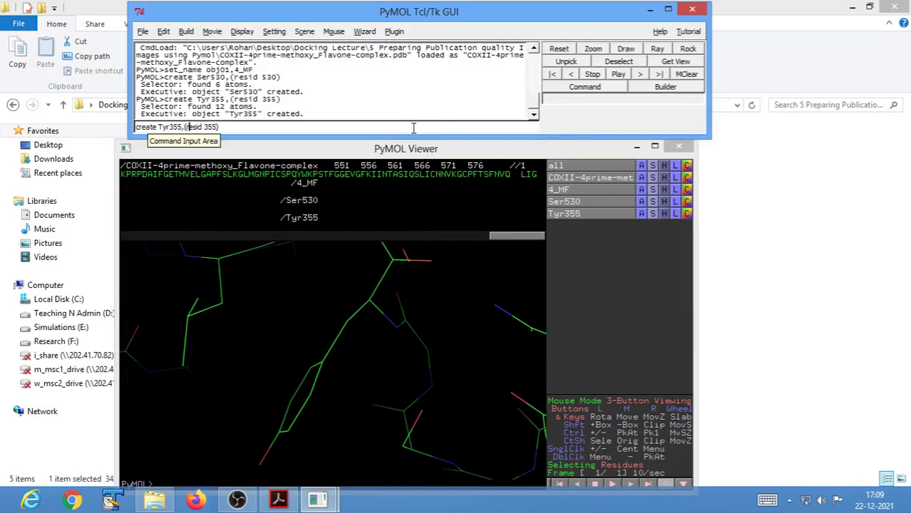
key("shift+Left")
key("shift+Left")
key("shift+Left")
key("shift+Left")
key("shift+Left")
key("shift+Left")
type("Arg120")
Set the residue number in the command to 120 and run it to create the separate arginine object
key("Right")
key("Right")
key("Right")
key("Right")
key("Right")
key("Right")
key("Right")
key("Delete")
key("Delete")
key("Delete")
type("120")
key("Return")
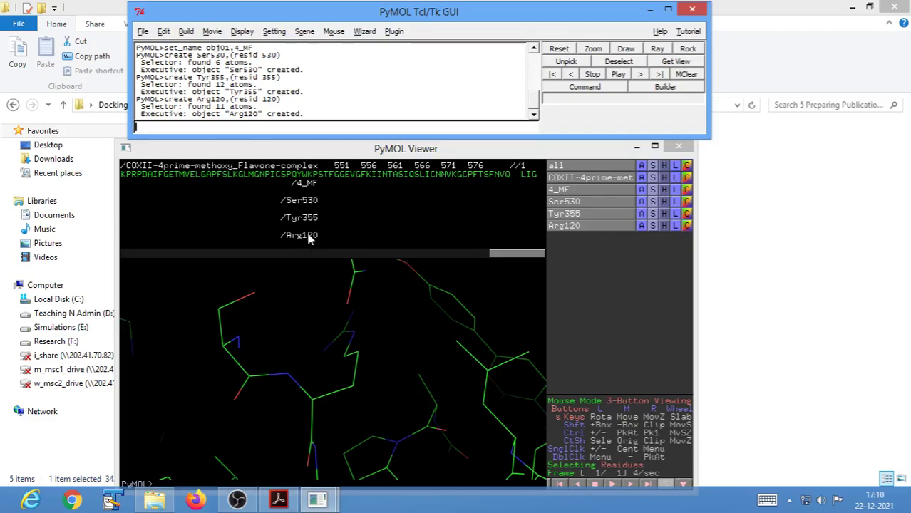
Examine the nonpolar contact residues around the ligand on the Adobe Acrobat interaction diagram and return to PyMOL
mouse_move(322, 507)
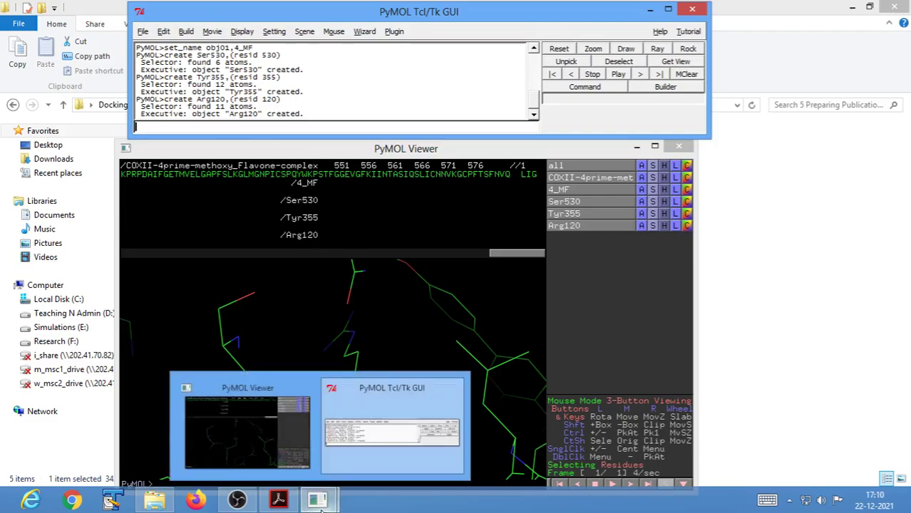
left_click(278, 500)
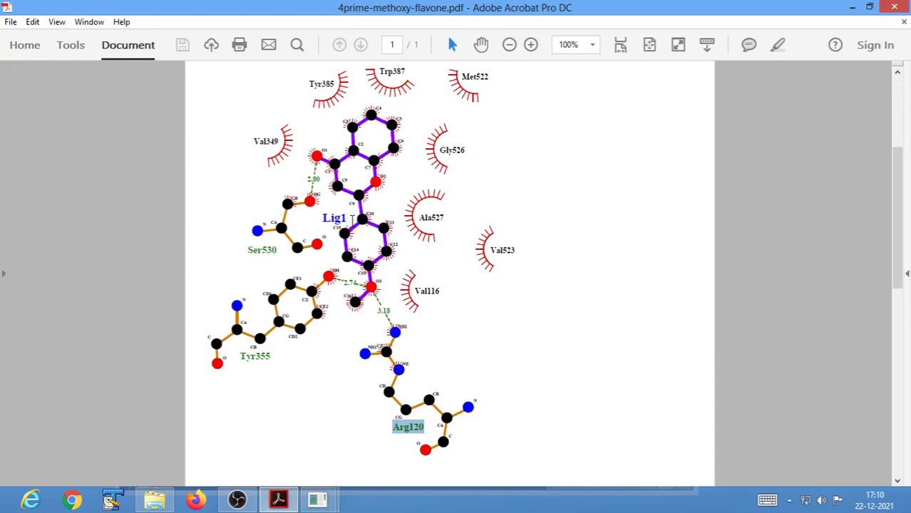
scroll(352, 219, "up", 1)
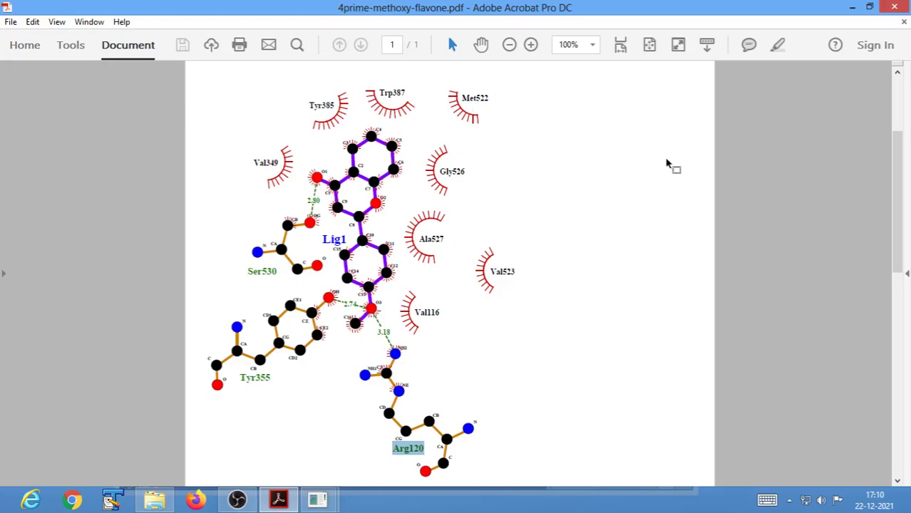
left_click(855, 8)
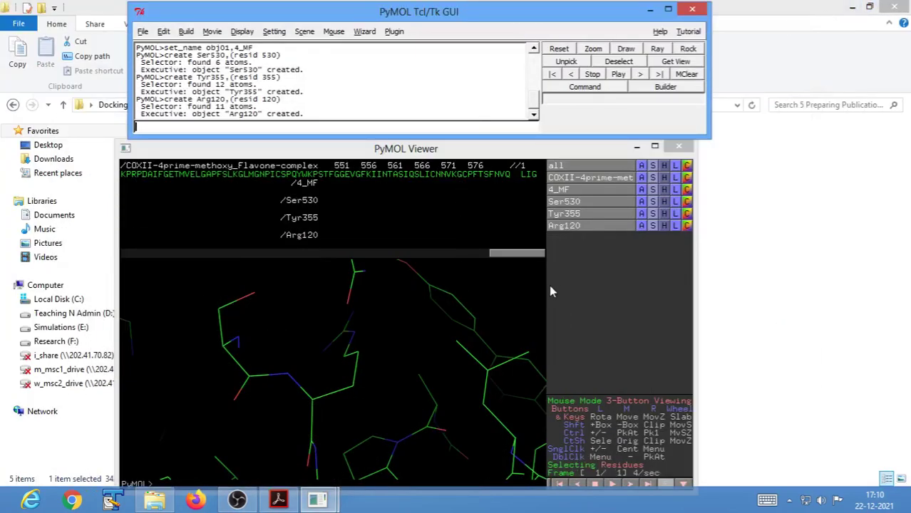
left_click(278, 500)
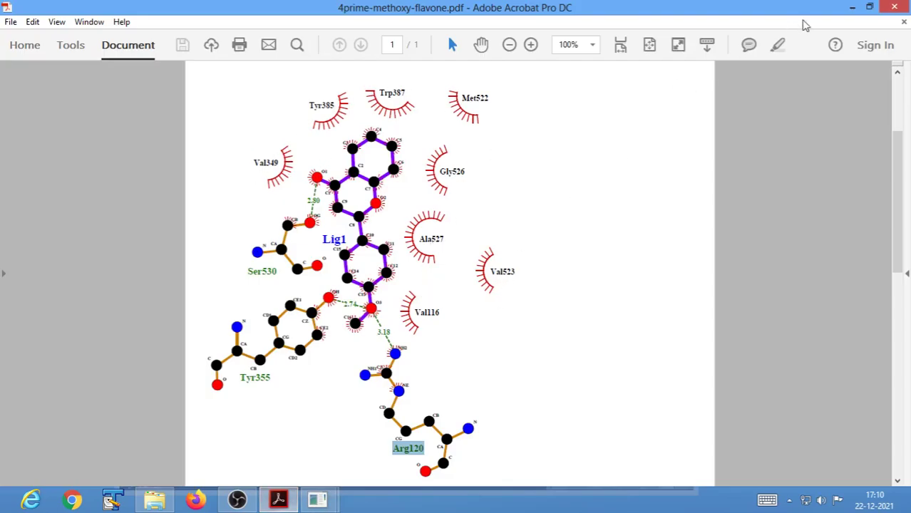
left_click(852, 8)
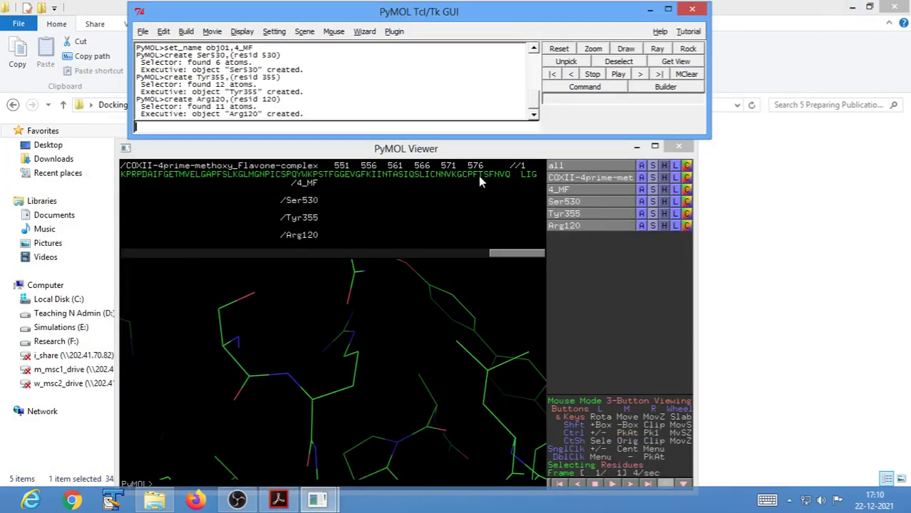
left_click(278, 500)
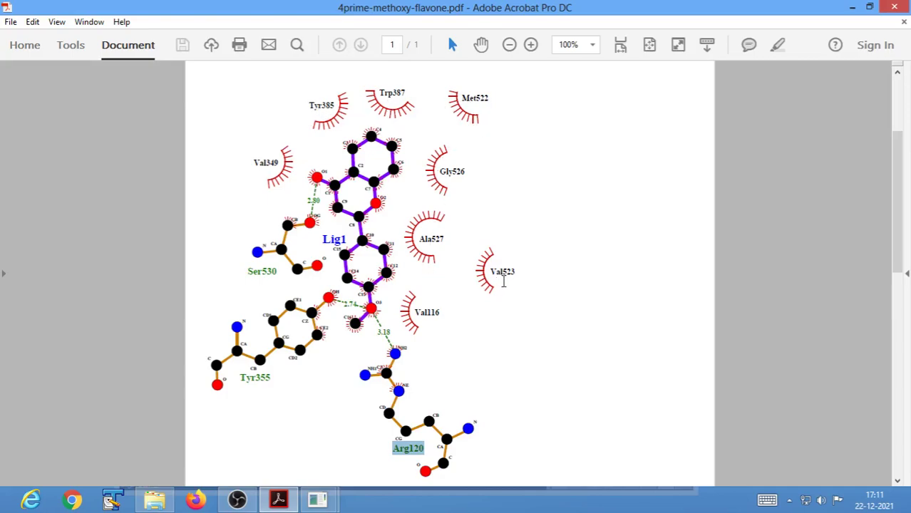
left_click(852, 9)
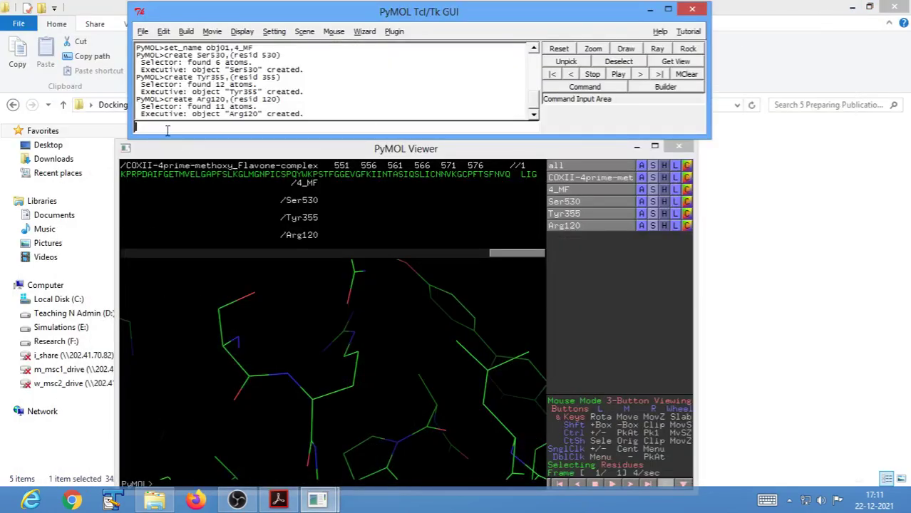
Recall the create Arg120 command and replace its object name with hyd
key("Up")
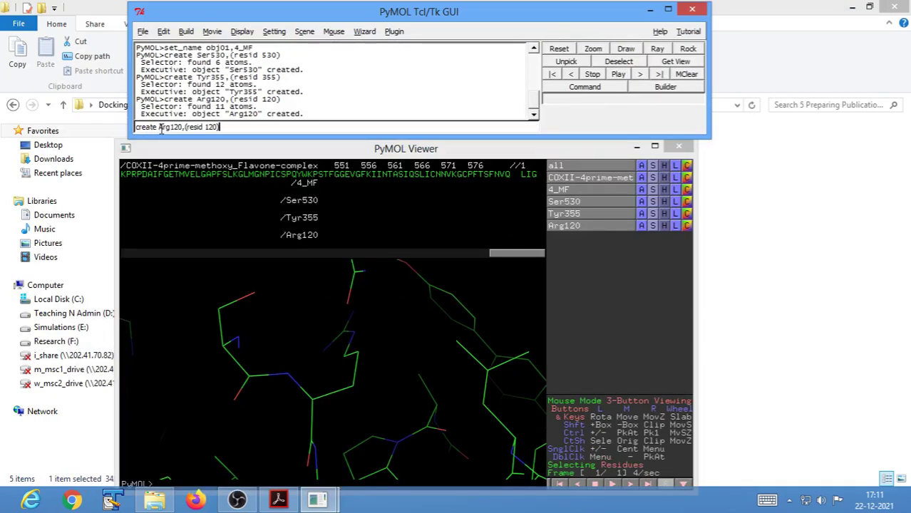
key("Delete")
key("Delete")
key("Delete")
key("Delete")
key("Delete")
key("Delete")
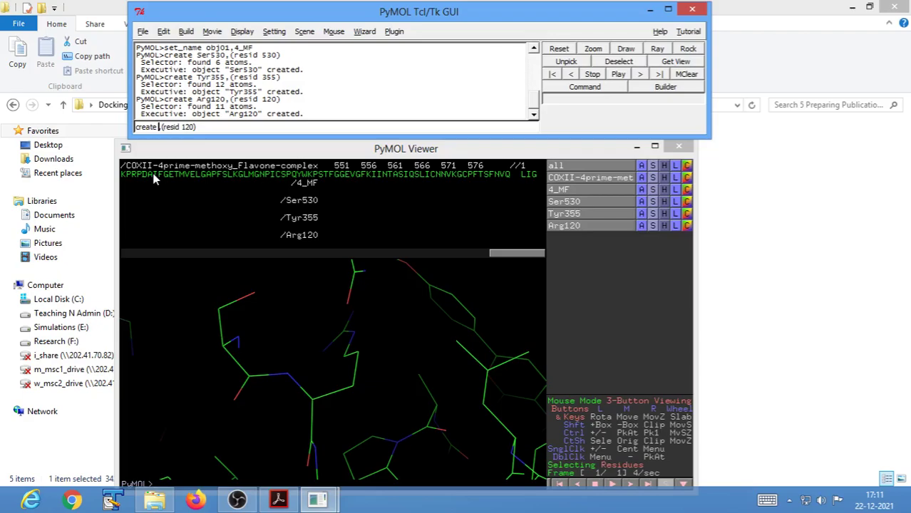
type("hyd")
key("Delete")
Open the Word document Residues in nonpolar contact and select the residue list from Val116 to Ala527
left_click(155, 500)
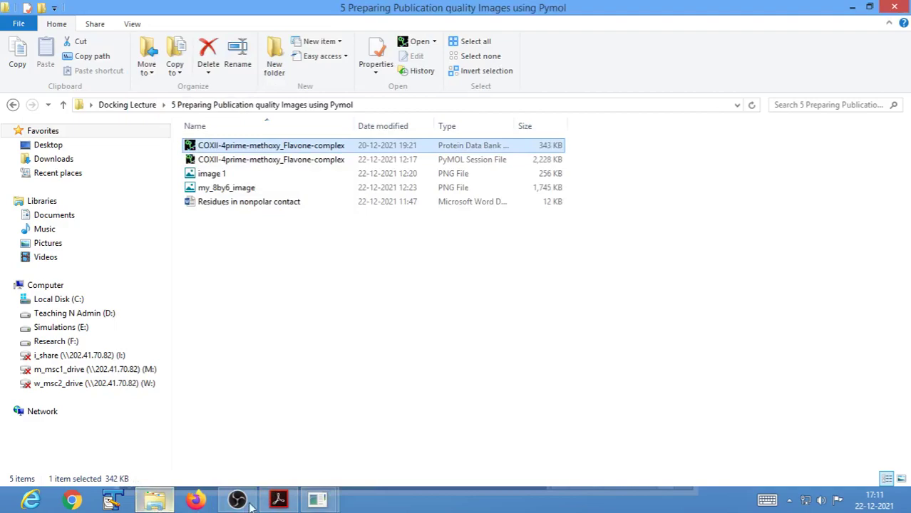
left_click(278, 500)
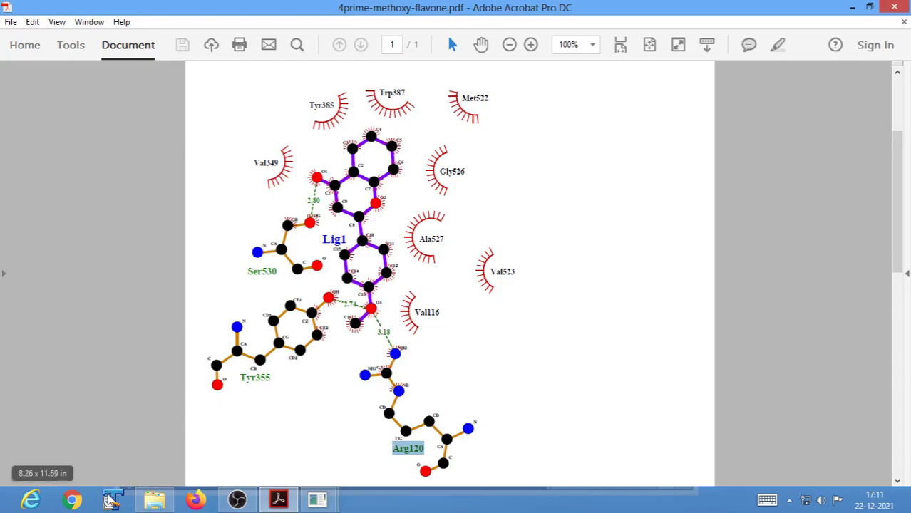
left_click(155, 499)
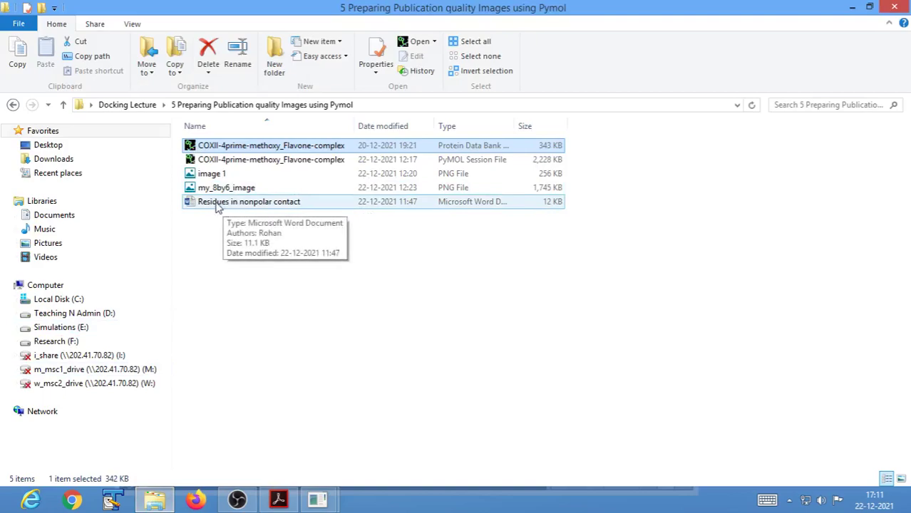
double_click(270, 203)
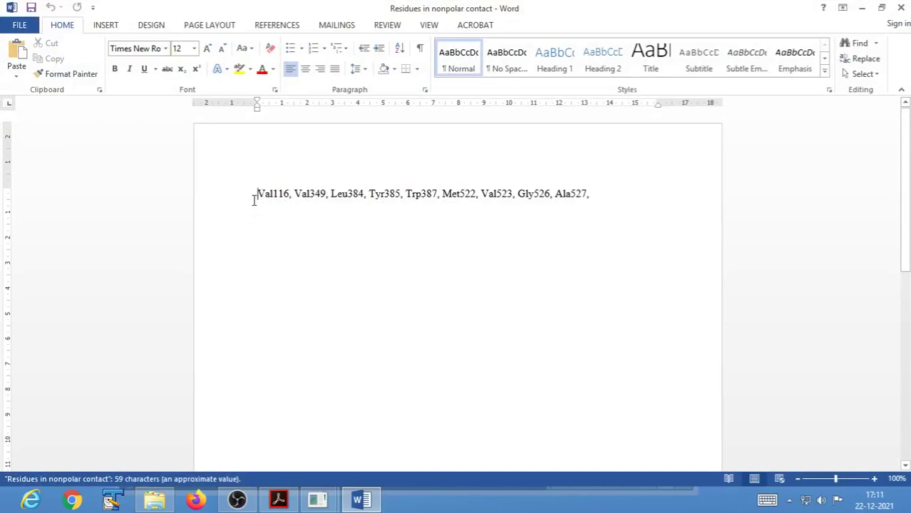
left_click_drag(257, 193, 590, 197)
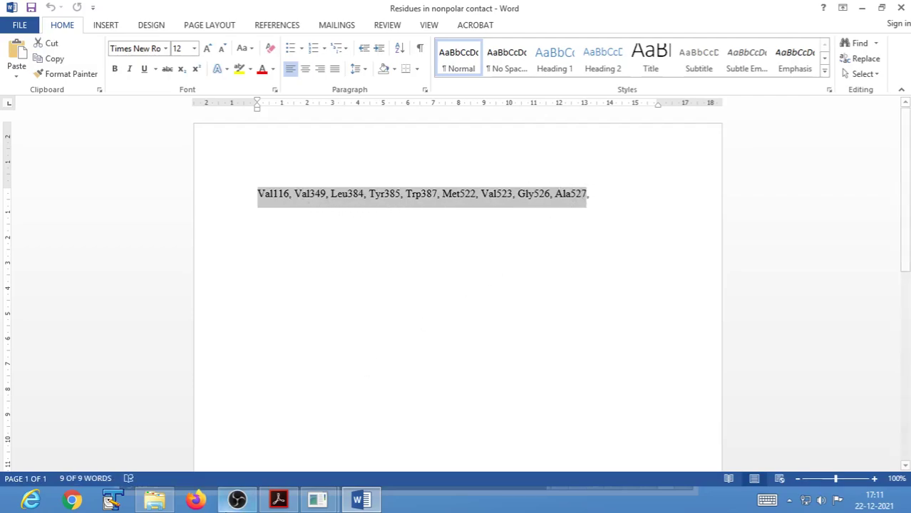
Compare the Word residue list with the Adobe Acrobat interaction diagram and highlight the residue number 116 of Val116
left_click(275, 502)
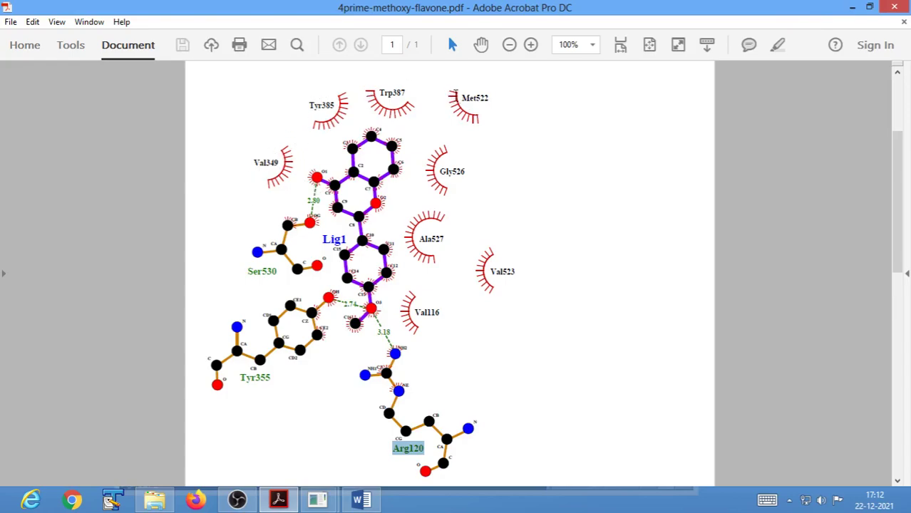
left_click(853, 9)
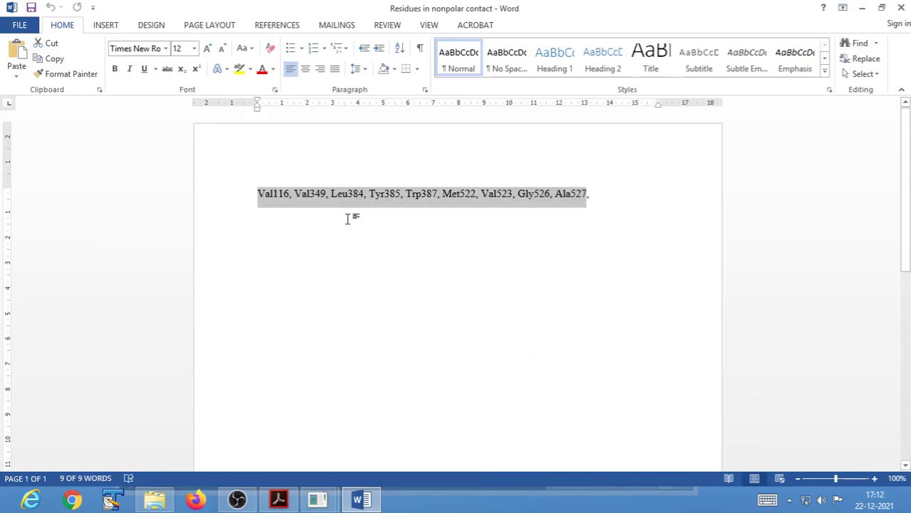
left_click(348, 219)
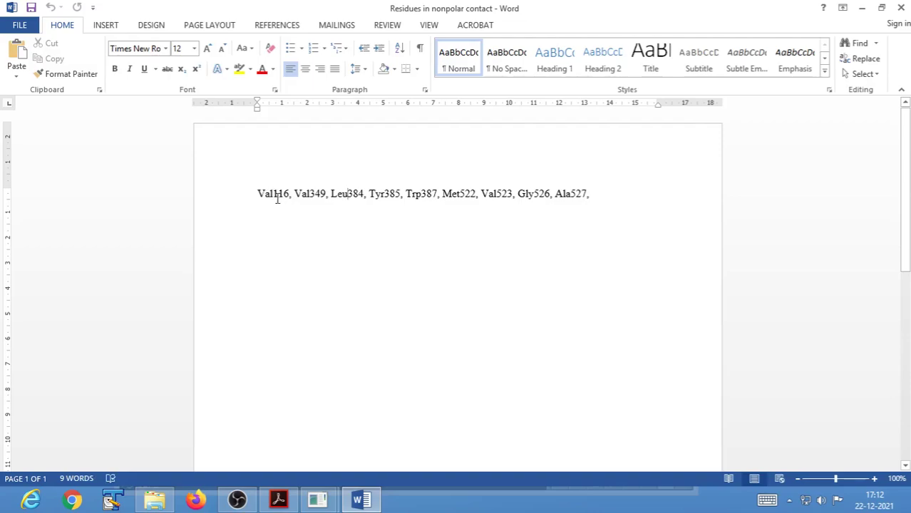
left_click_drag(274, 197, 289, 199)
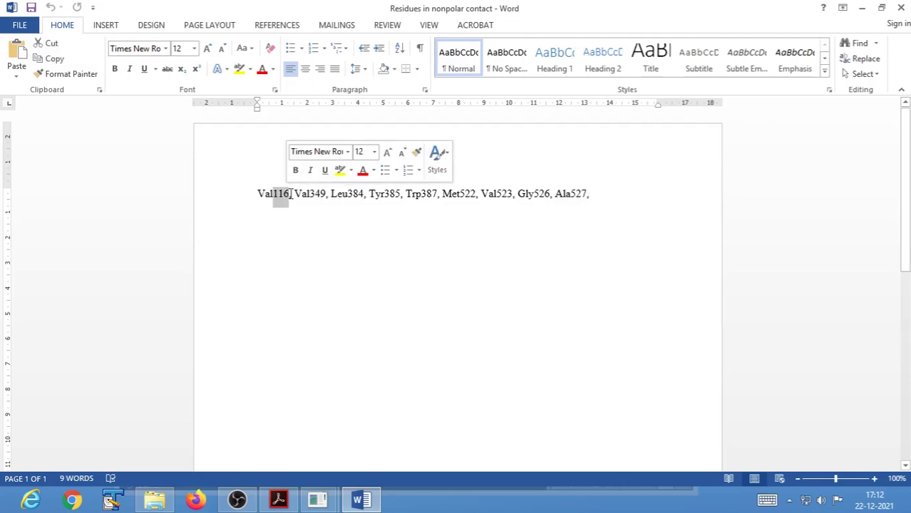
Highlight the residue number 527 of Ala527 and check the Word list against the interaction diagram in Adobe Acrobat
left_click_drag(573, 194, 588, 194)
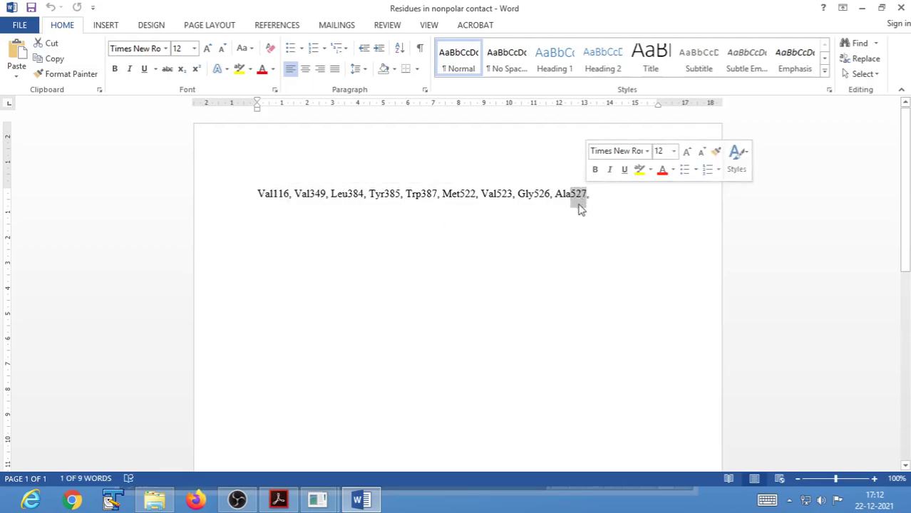
left_click(278, 500)
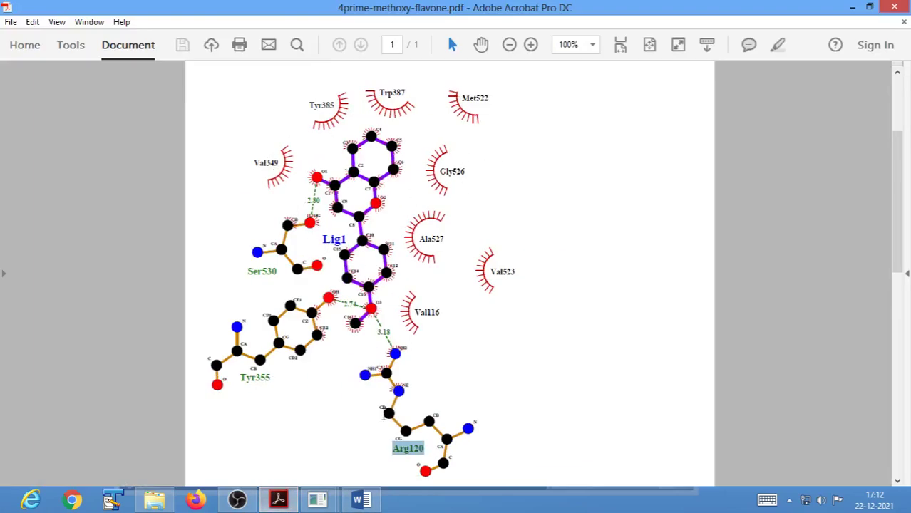
left_click(360, 499)
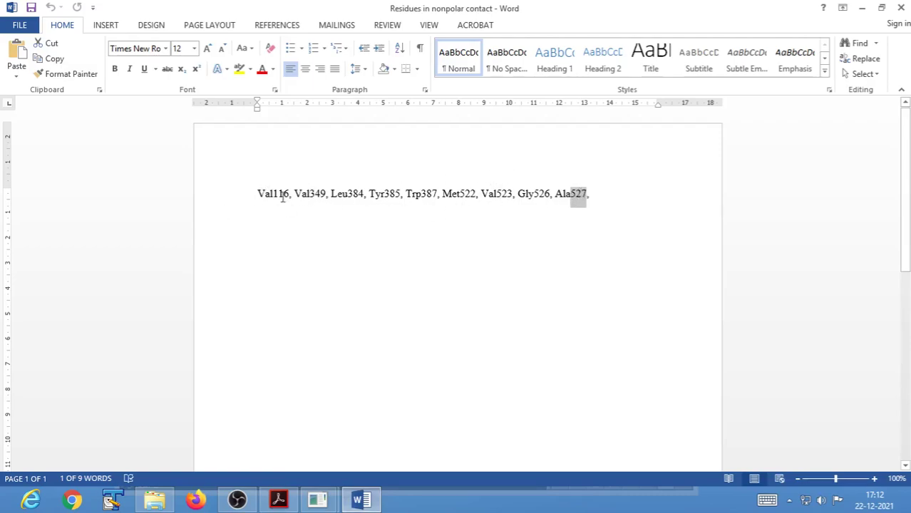
Copy the Word residue list from Val116 to Ala527 and paste it after resid in the create hyd command in PyMOL
left_click_drag(257, 193, 588, 190)
key("ctrl+c")
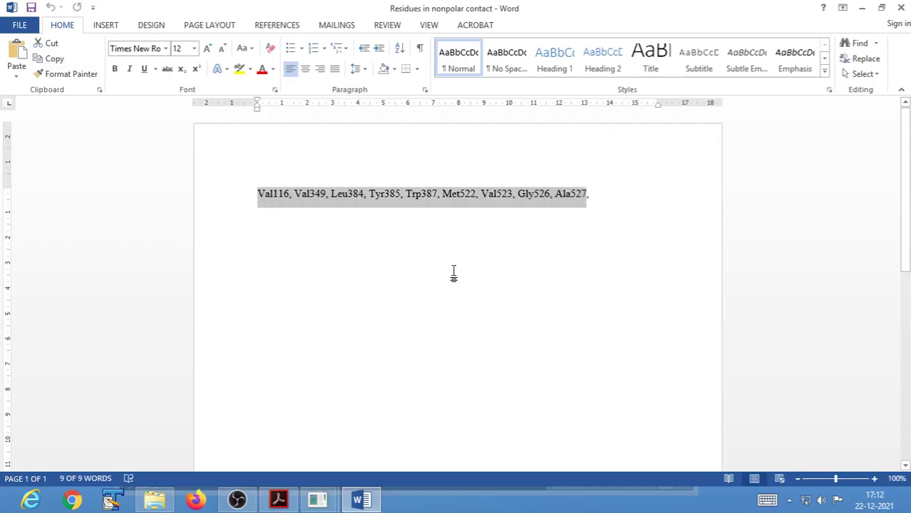
left_click(864, 10)
mouse_move(318, 500)
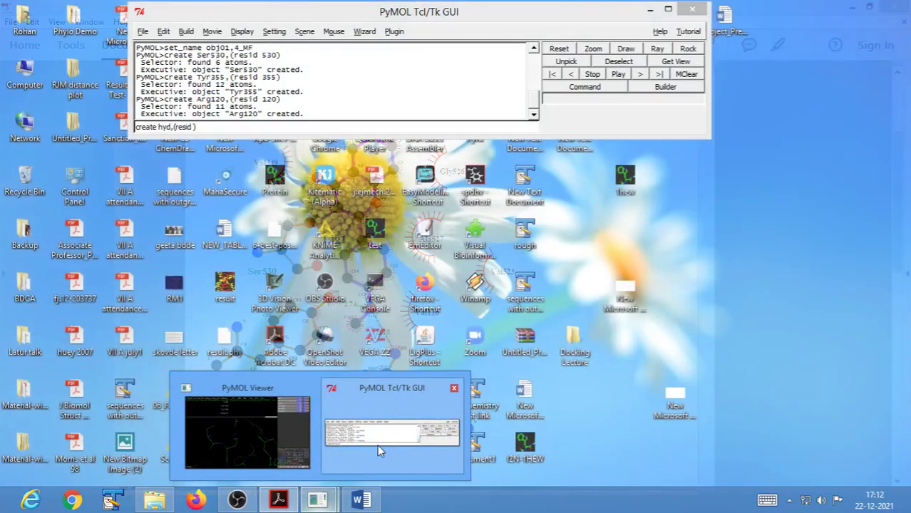
left_click(379, 448)
key("ctrl+v")
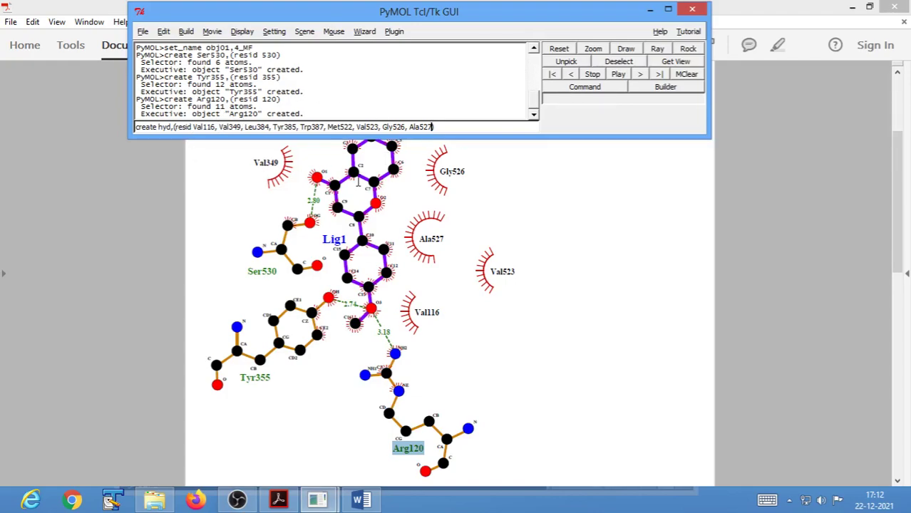
Strip the Val prefixes from the first two residues in the command, leaving 116, 349
left_click(191, 127)
key("Delete")
key("Delete")
key("Delete")
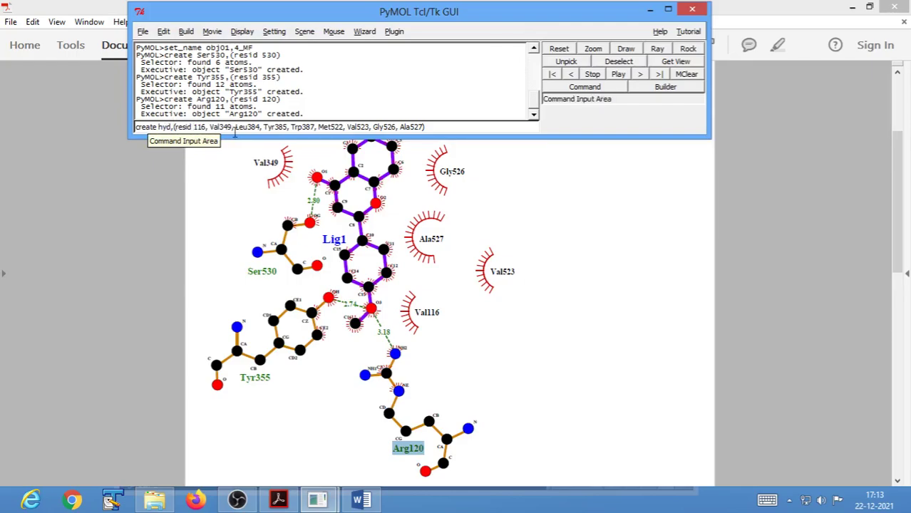
left_click(211, 127)
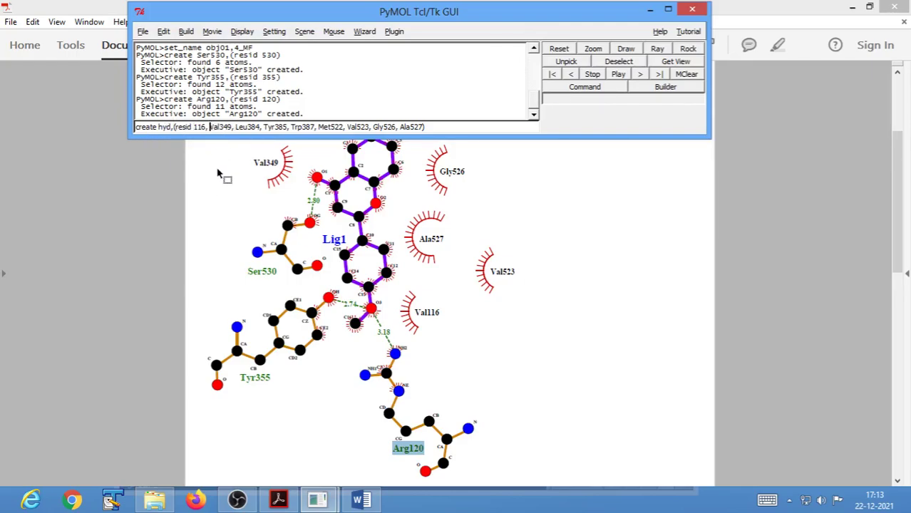
key("BackSpace")
key("BackSpace")
key("Delete")
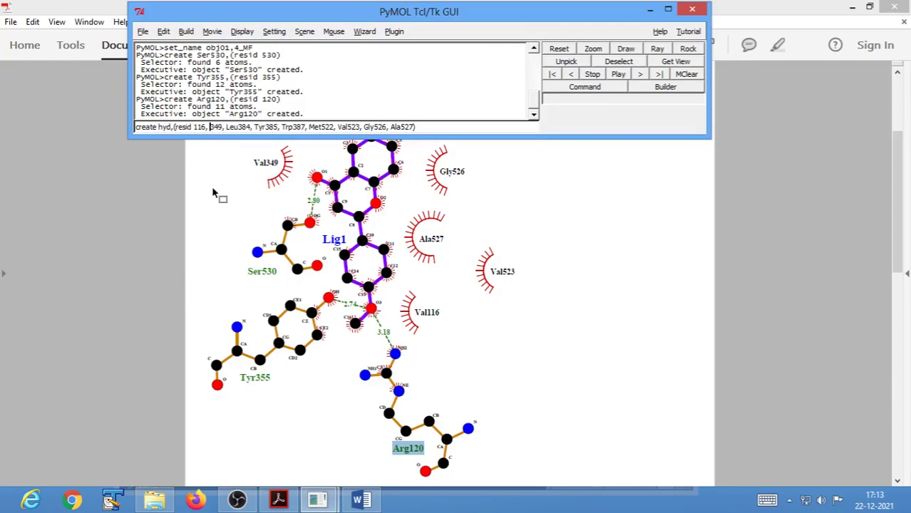
Remove the spaces and residue names before 384 and 385 so the command's list continues as 349,384,385
key("Right")
key("Right")
key("Right")
key("Right")
key("Delete")
key("Delete")
key("Delete")
key("Delete")
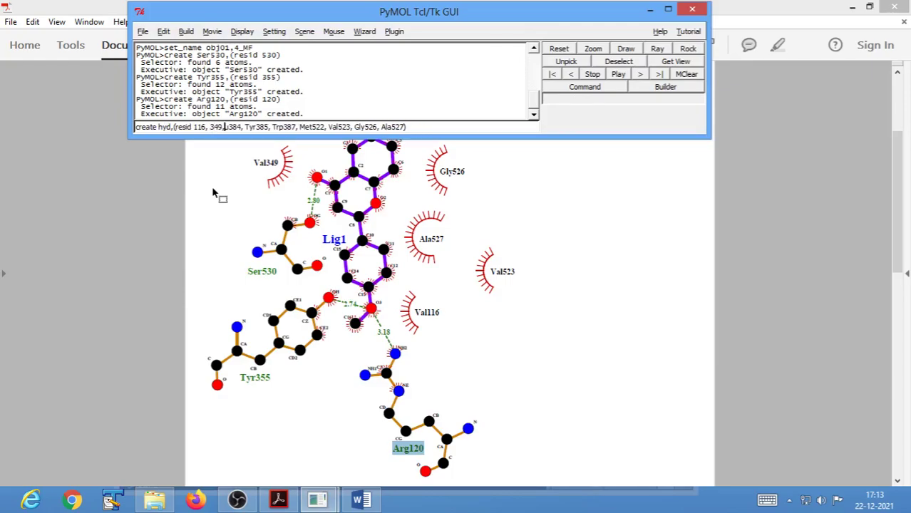
key("Right")
key("Right")
key("Right")
key("Right")
key("Delete")
key("Delete")
key("Delete")
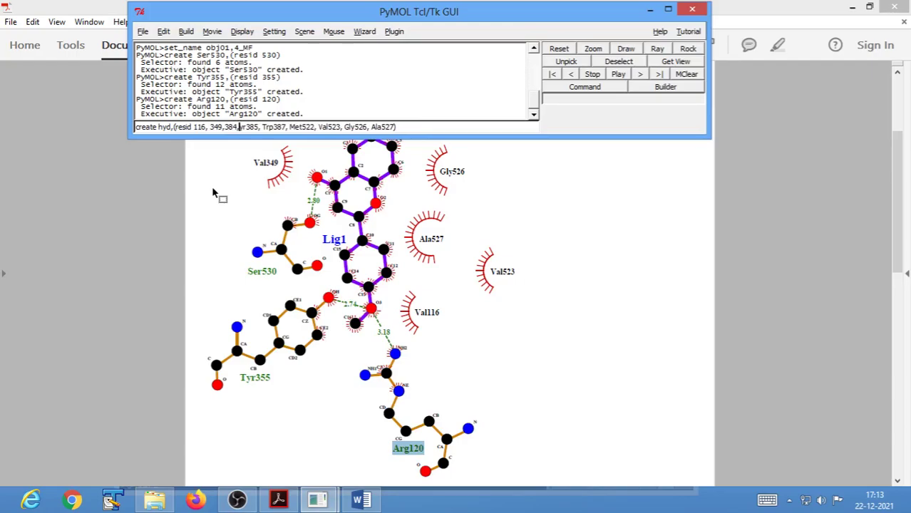
key("Right")
key("Right")
key("Right")
key("Delete")
type(",")
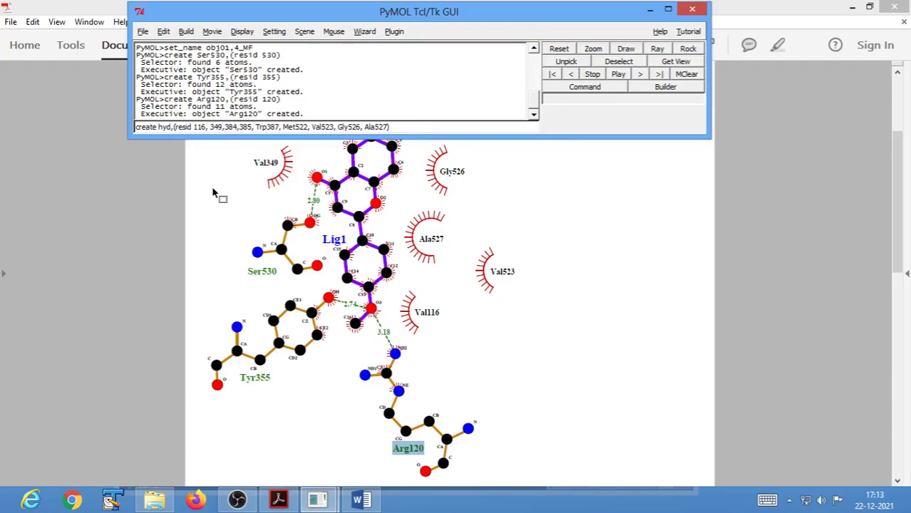
Reduce Trp387 and Met522 in the command to the bare numbers 387,522 without spaces
key("Delete")
key("Delete")
key("Delete")
key("Right")
key("Right")
key("Right")
key("Right")
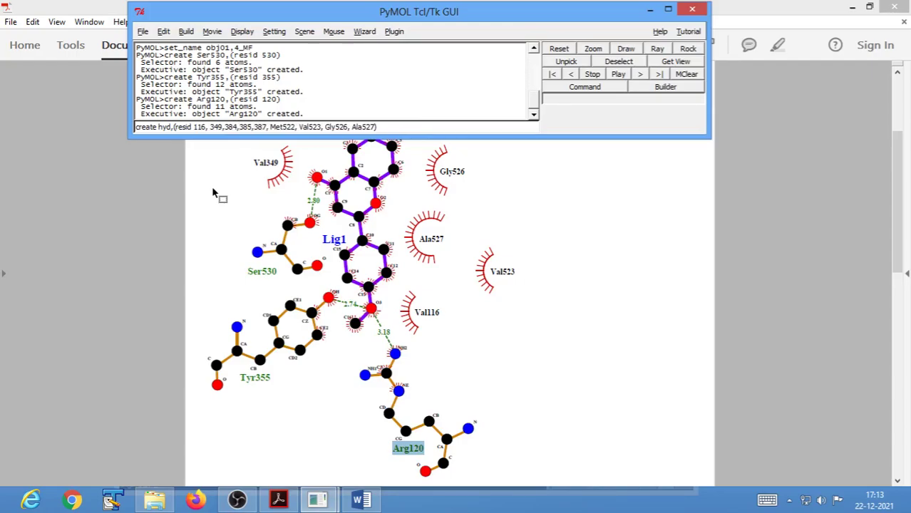
key("Delete")
key("Delete")
key("Delete")
key("Delete")
key("Right")
key("Right")
key("Right")
key("Right")
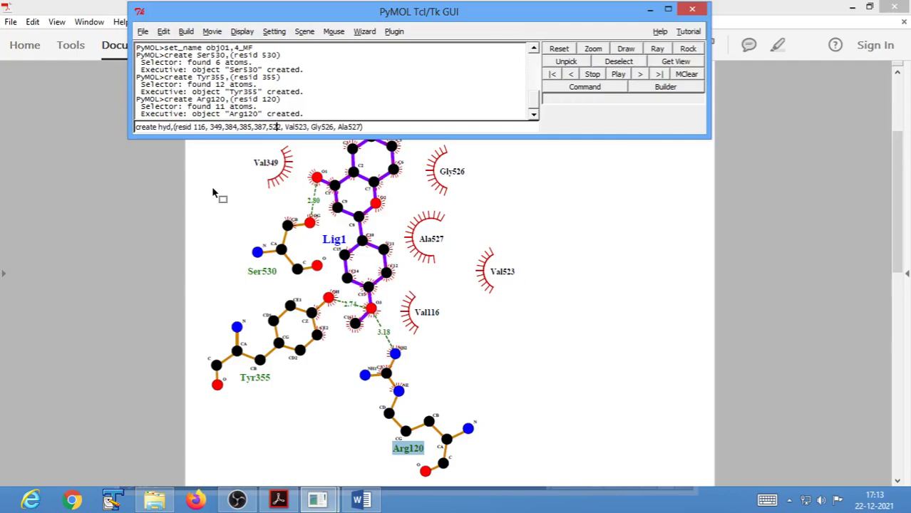
Reduce Val523, Gly526 and Ala527 to bare numbers, ending the command's residue list with 523,526,527
key("Delete")
key("Delete")
key("Delete")
key("Delete")
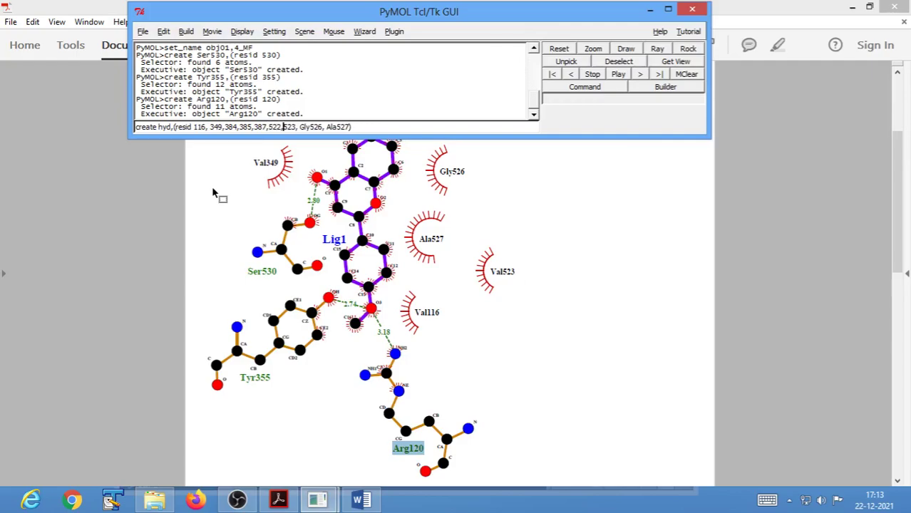
key("Right")
key("Right")
key("Right")
key("Right")
key("Delete")
key("Delete")
key("Delete")
key("Delete")
key("Right")
key("Right")
key("Right")
key("Right")
key("Delete")
key("Delete")
key("Delete")
key("Delete")
Review the object name and residue numbers, and run create hyd,(resid 116, 349,384,385,387,522,523,526,527)
left_click(159, 127)
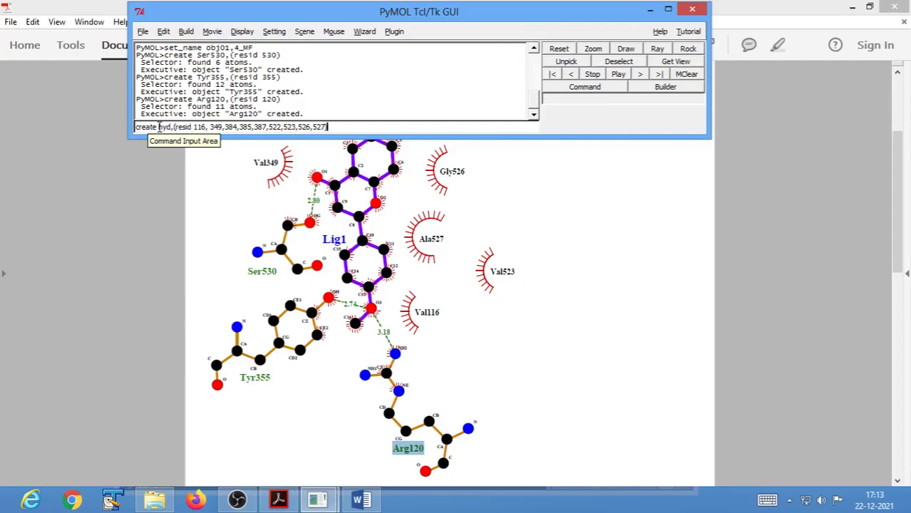
left_click(172, 127)
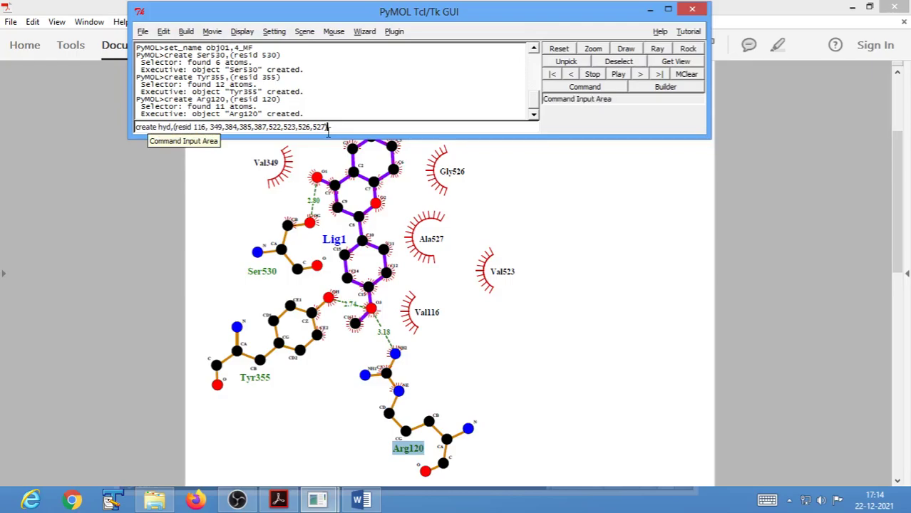
left_click(193, 127)
left_click_drag(193, 127, 325, 125)
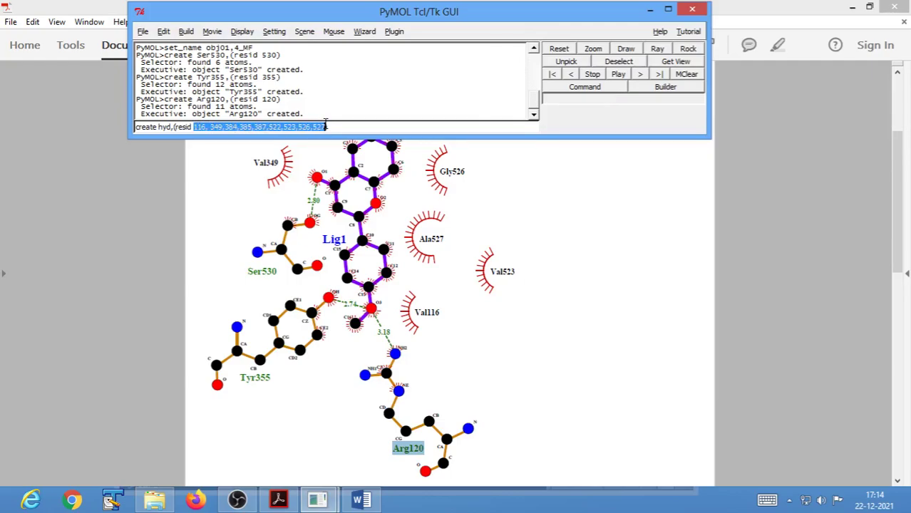
left_click(212, 128)
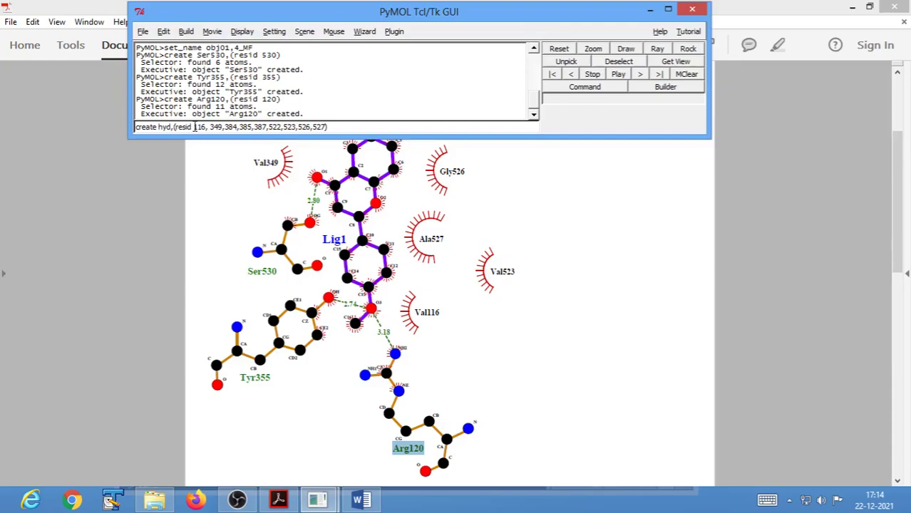
left_click_drag(194, 127, 207, 127)
left_click_drag(312, 126, 322, 126)
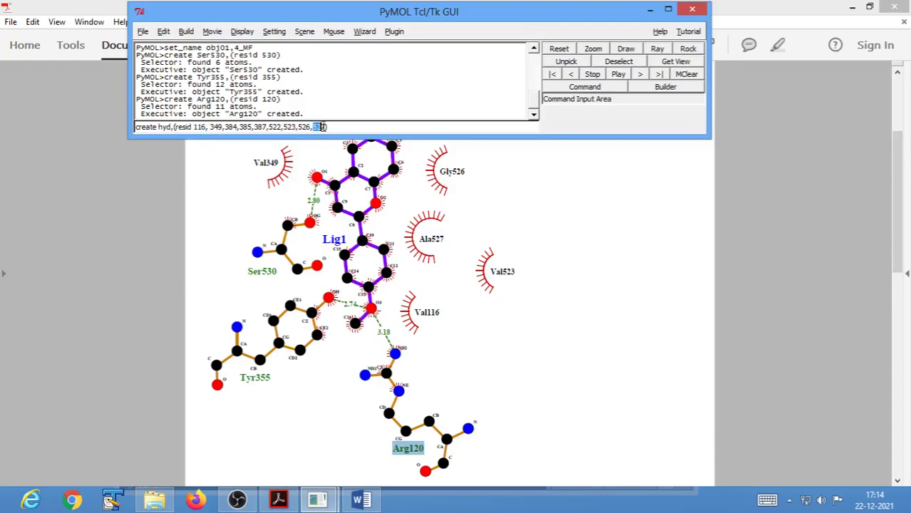
left_click(330, 127)
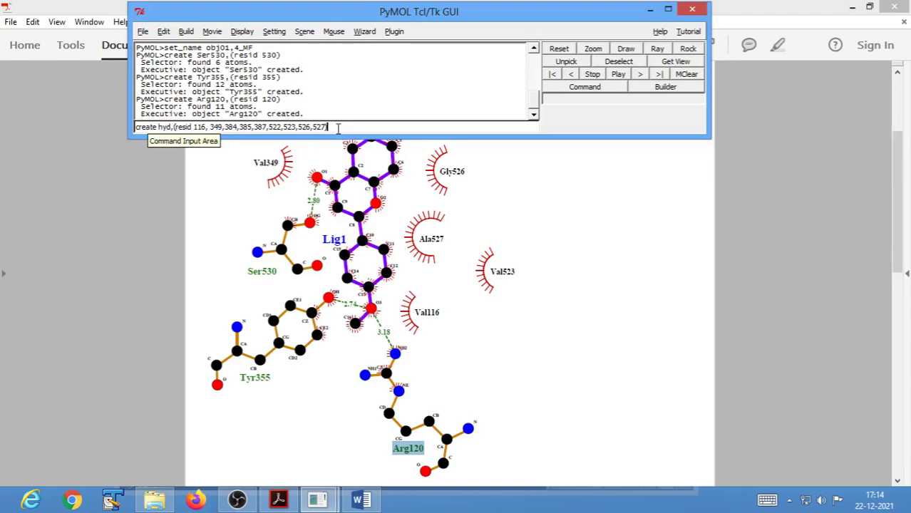
key("Return")
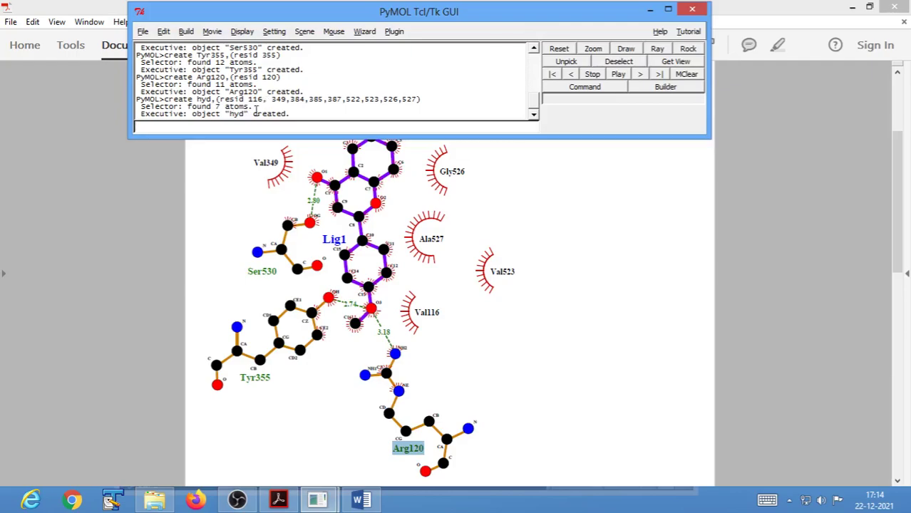
Recall the create hyd command and examine the residue list and the atom count in the command output
key("Up")
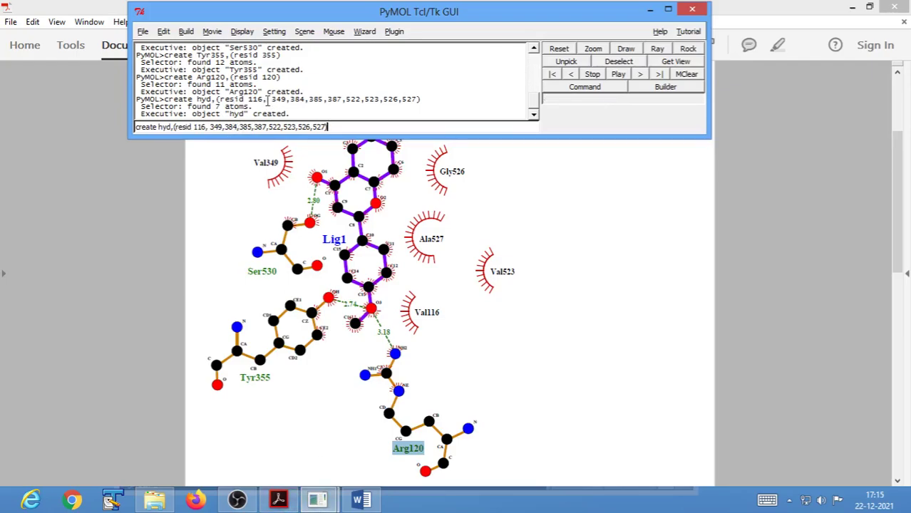
left_click_drag(249, 99, 263, 99)
left_click_drag(248, 99, 417, 97)
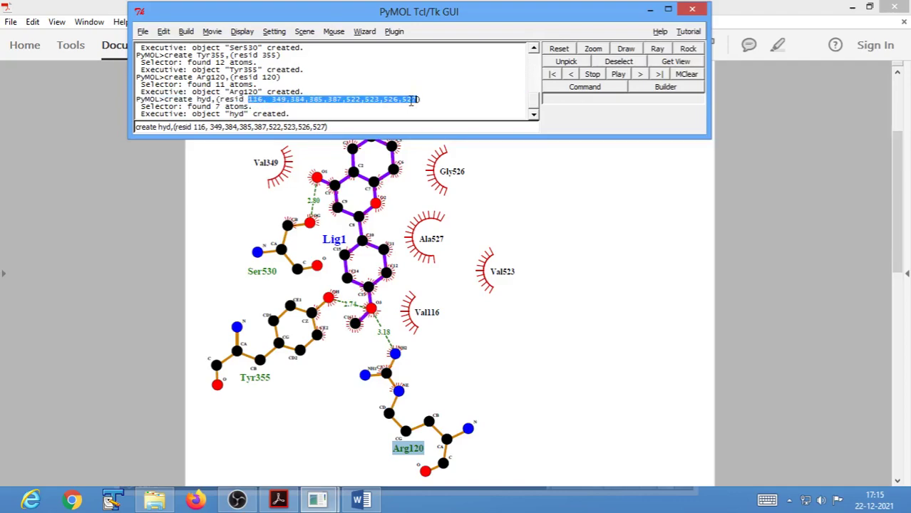
left_click_drag(216, 106, 248, 107)
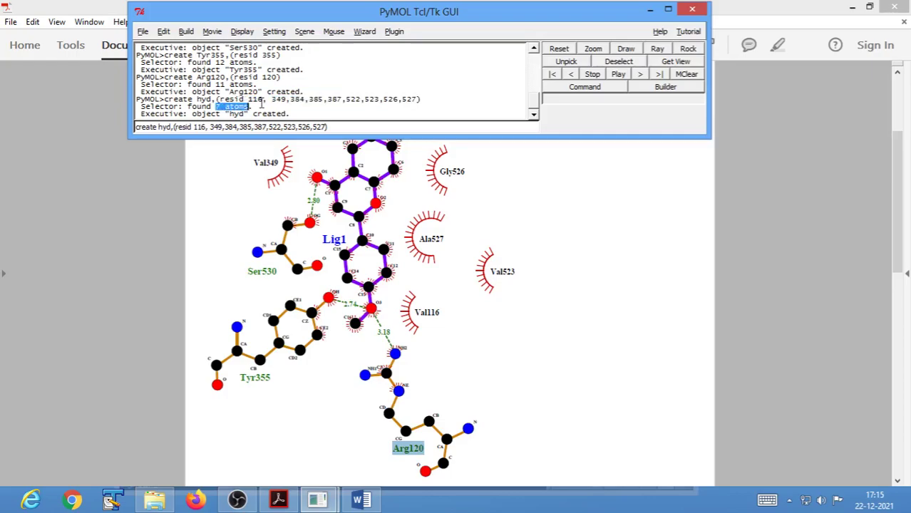
left_click(218, 107)
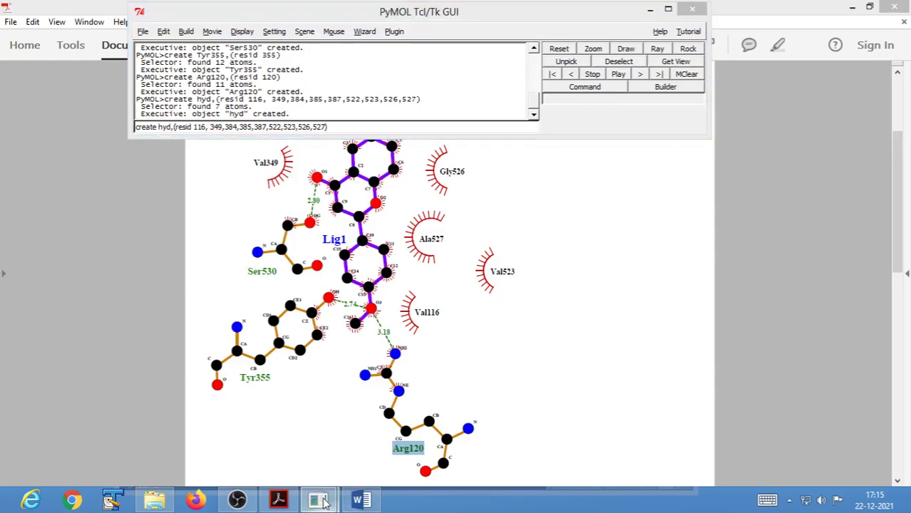
Delete the hyd object in the PyMOL Viewer
mouse_move(317, 500)
left_click(278, 441)
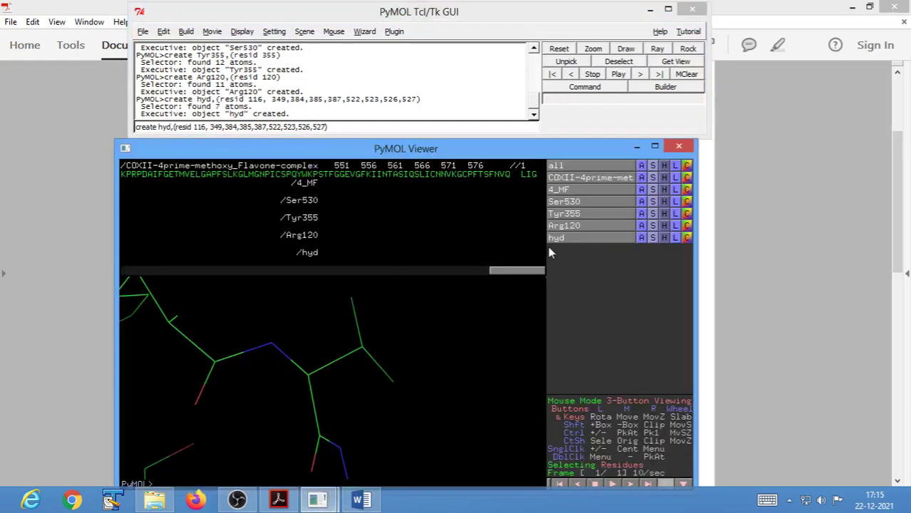
left_click(643, 241)
mouse_move(612, 456)
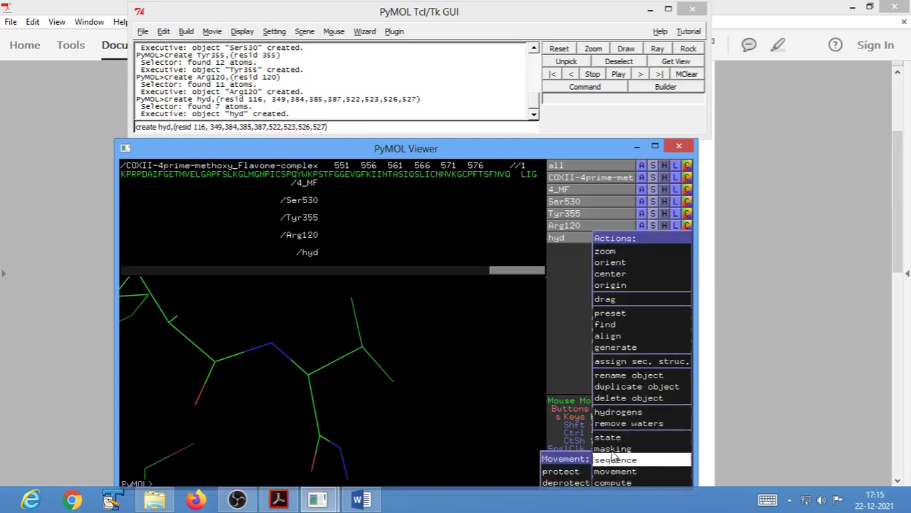
left_click(613, 399)
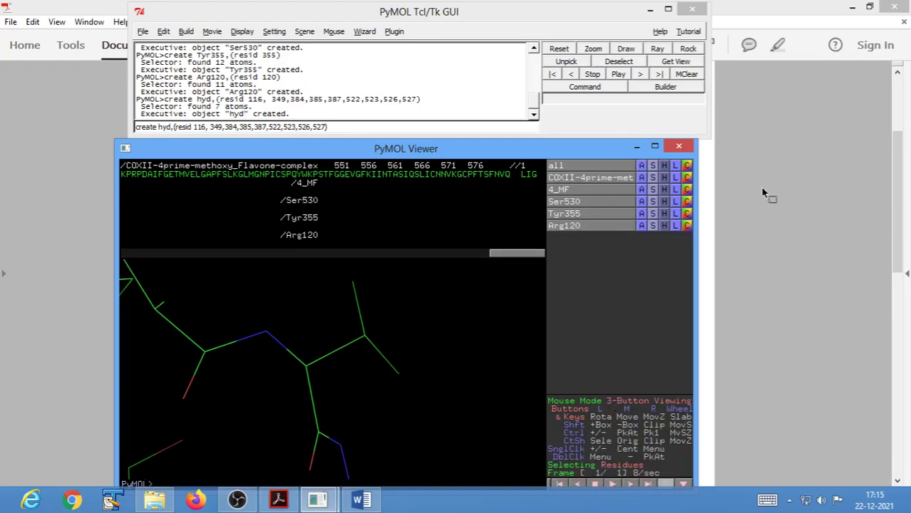
left_click(756, 279)
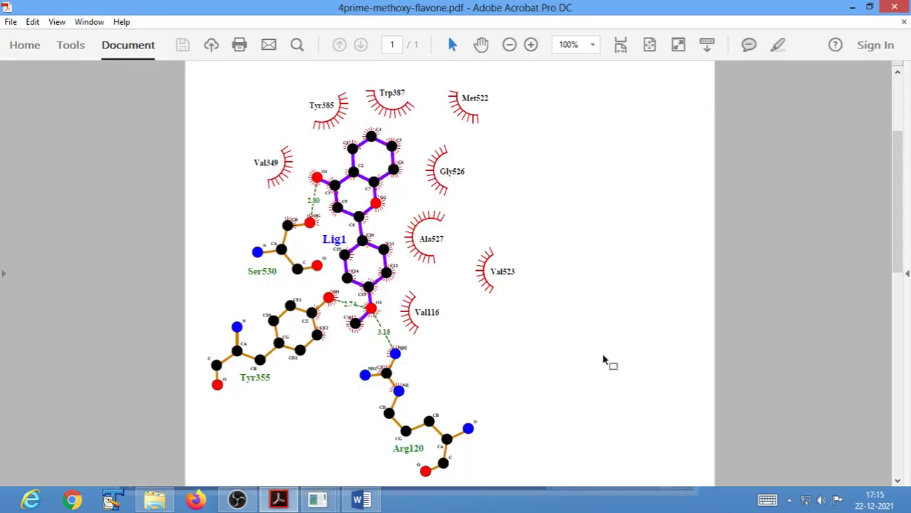
Remove the space after 116, in the recalled command and run create hyd,(resid 116,349,384,385,387,522,523,526,527)
mouse_move(317, 502)
left_click(365, 442)
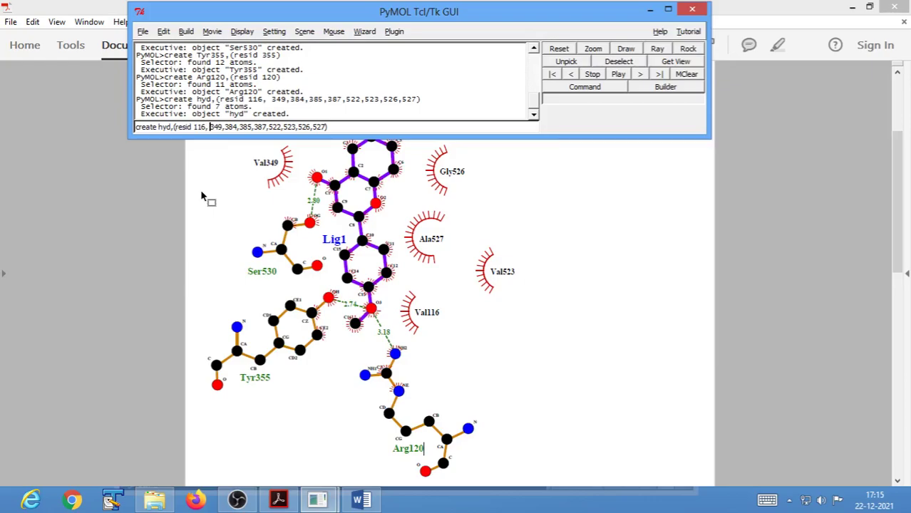
key("BackSpace")
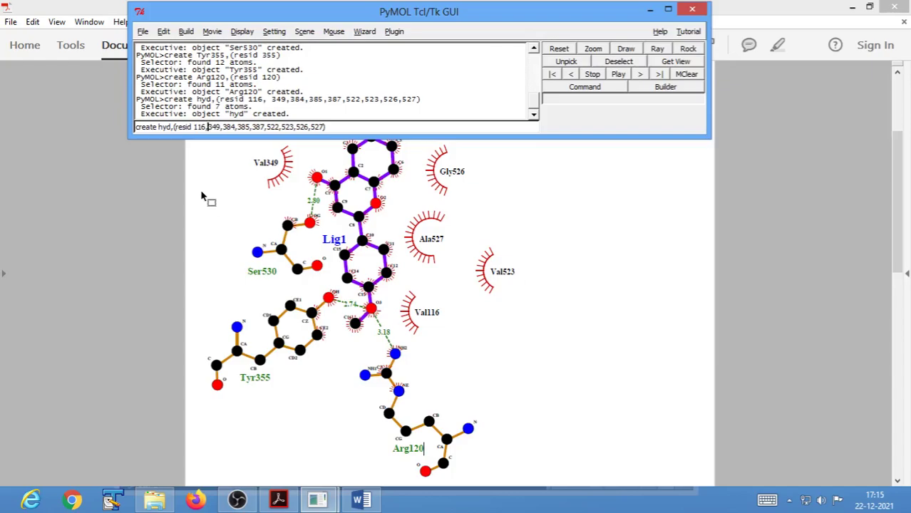
left_click(342, 125)
key("Return")
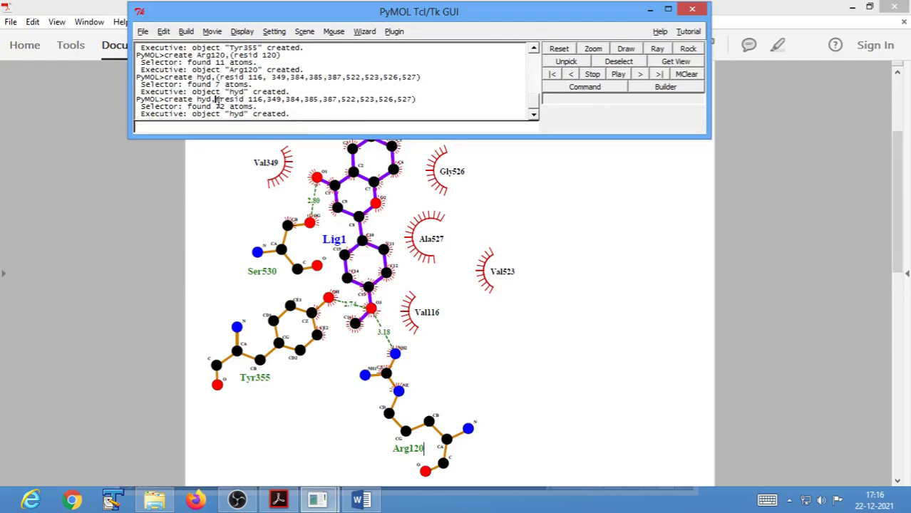
Check the atom count reported for hyd, bring up the PyMOL Viewer with its object list and move the window higher
left_click_drag(216, 102, 220, 102)
left_click_drag(215, 106, 225, 107)
left_click(317, 500)
left_click(217, 459)
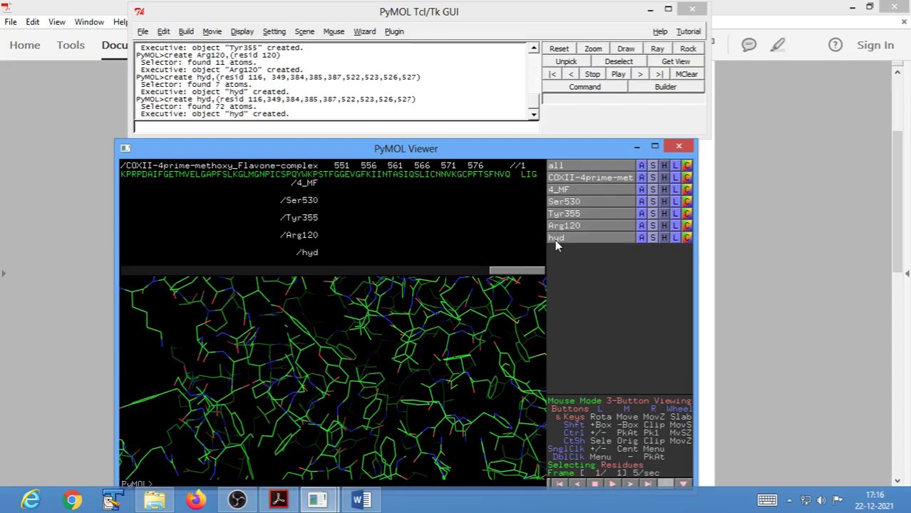
left_click_drag(389, 152, 380, 85)
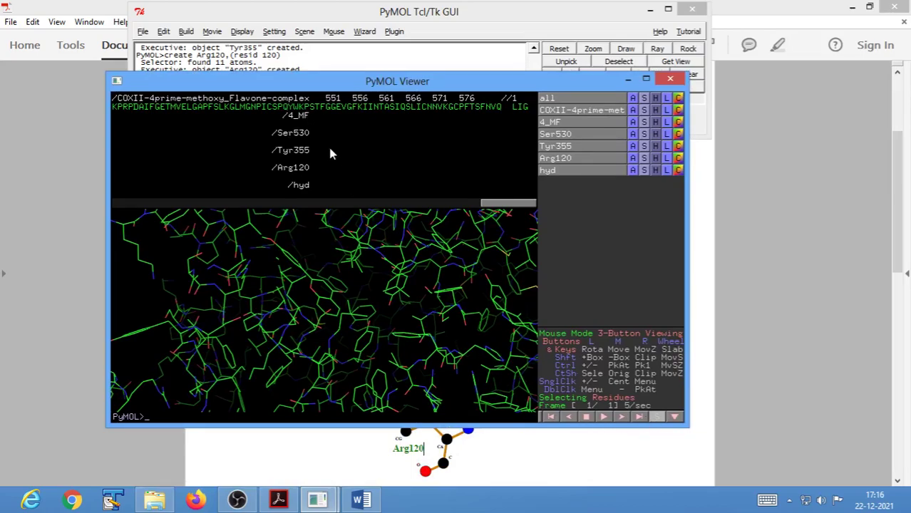
left_click(656, 418)
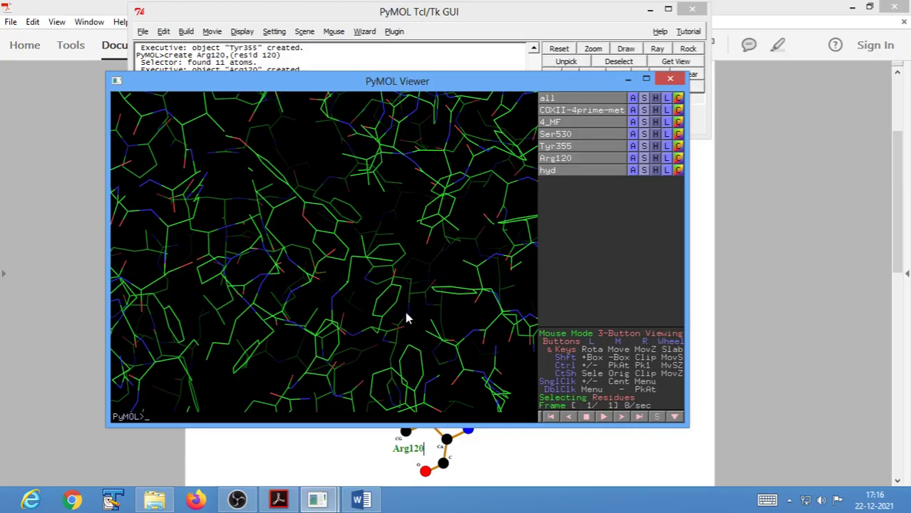
left_click_drag(462, 350, 380, 342)
left_click_drag(368, 305, 414, 345)
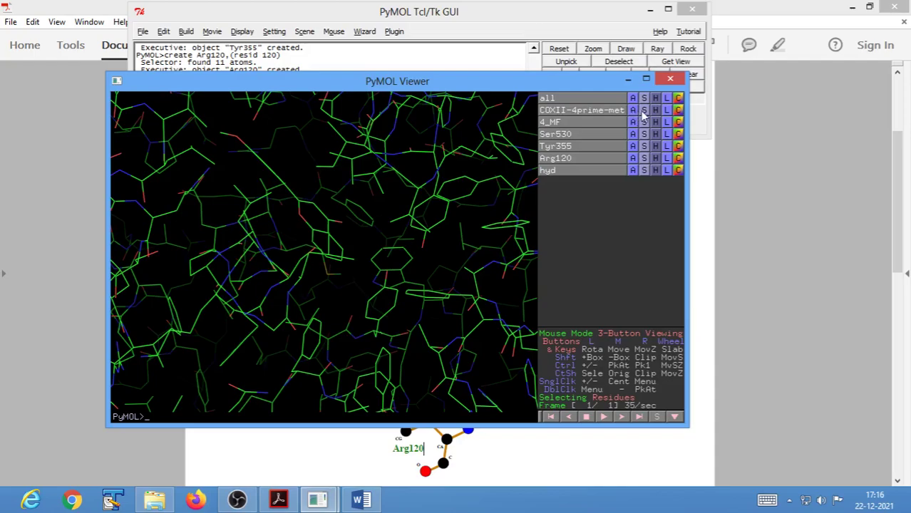
left_click(657, 418)
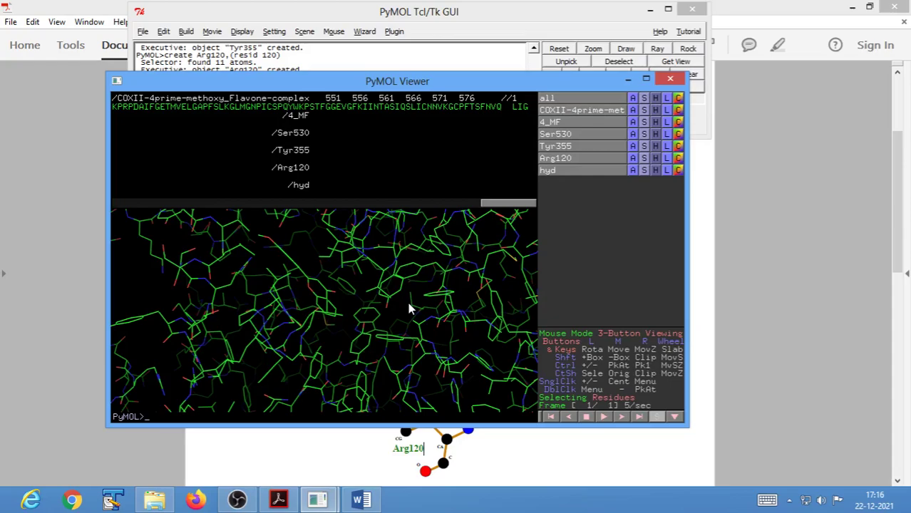
Select the whole protein chain in the complex's sequence, from residue 33 to the last residue, leaving out the LIG ligand
left_click_drag(495, 208, 122, 214)
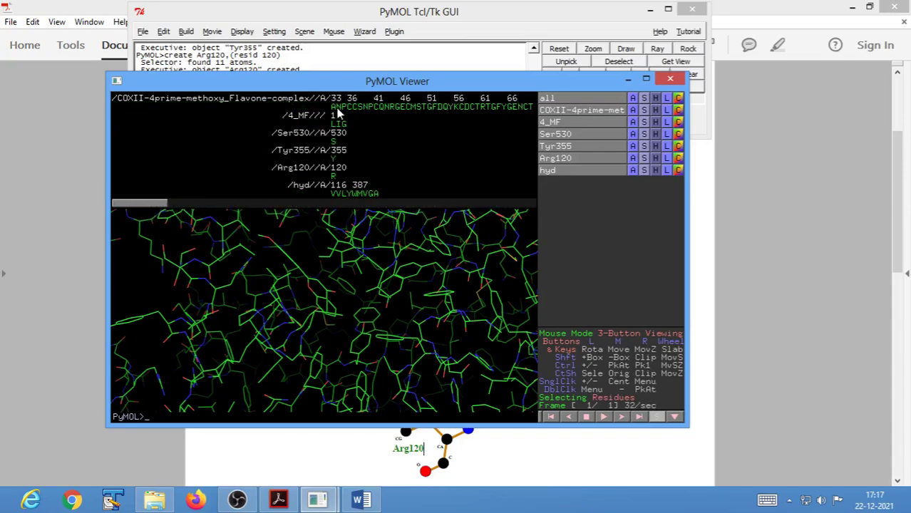
left_click(332, 107)
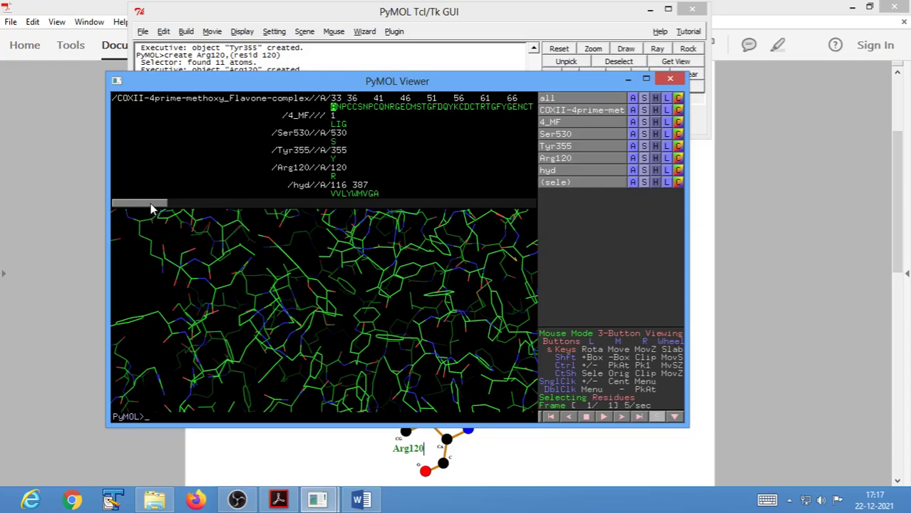
left_click_drag(147, 202, 149, 203)
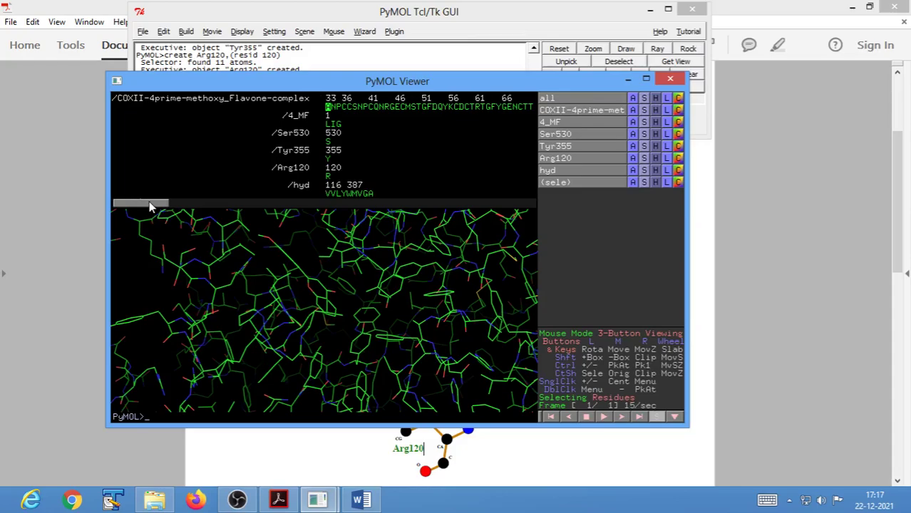
left_click_drag(149, 206, 521, 217)
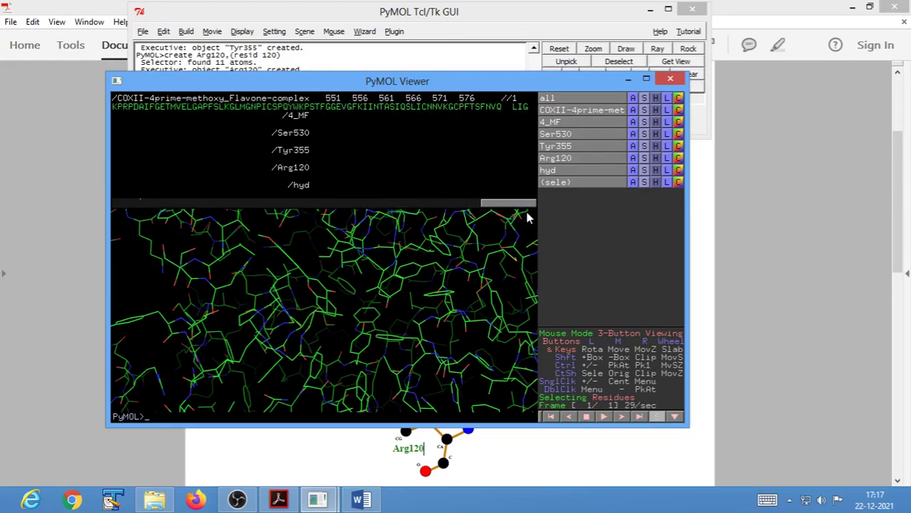
left_click(499, 108, "shift")
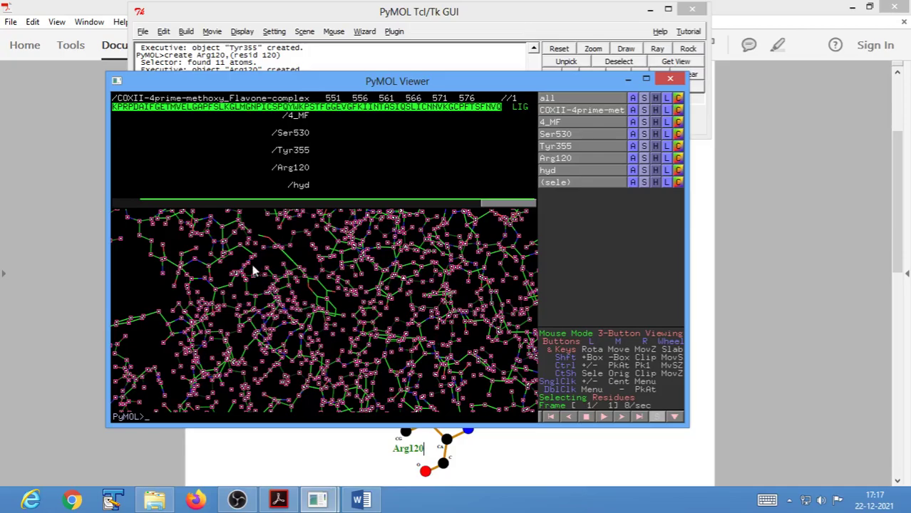
Create a new object from the selected protein residues, then delete the sele selection
right_click_drag(168, 336, 82, 235)
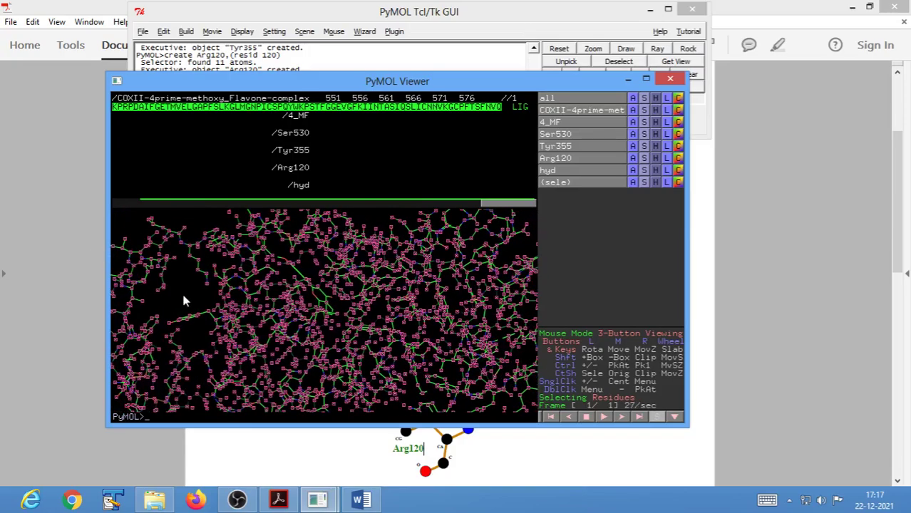
right_click_drag(183, 294, 146, 228)
right_click_drag(510, 346, 420, 270)
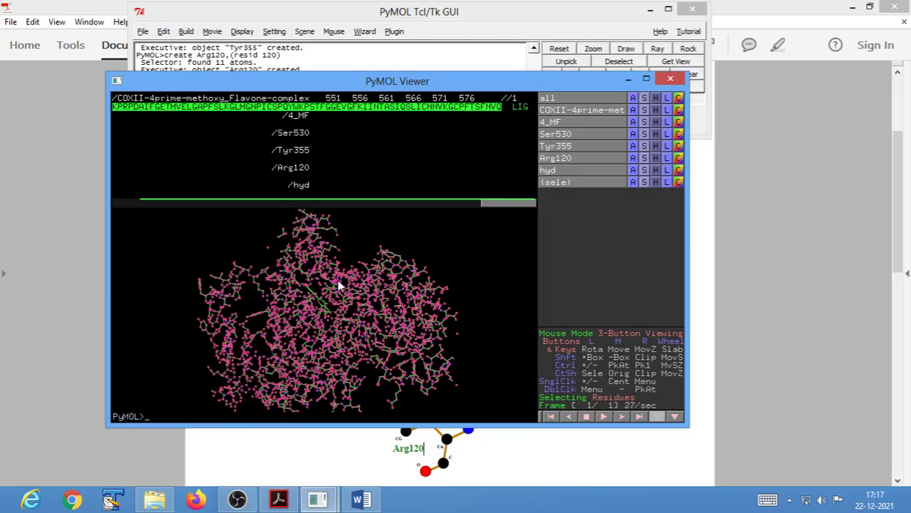
left_click(632, 184)
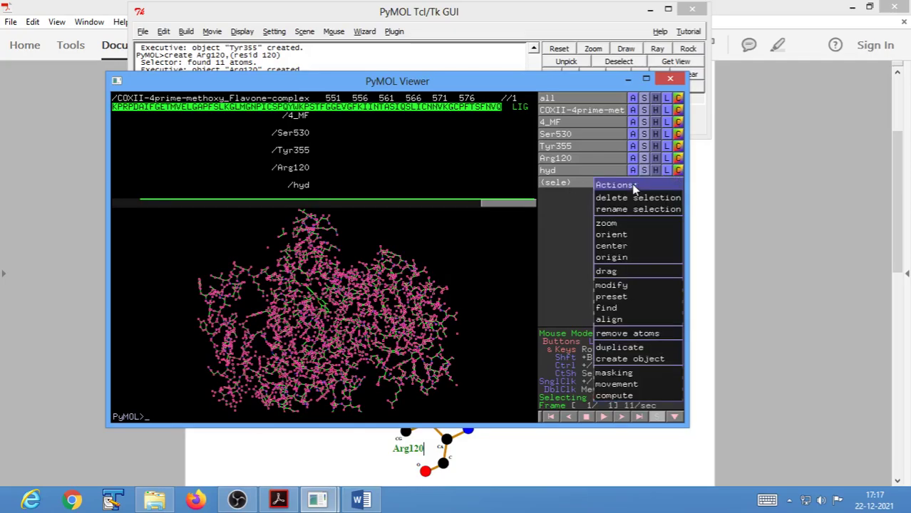
left_click(627, 360)
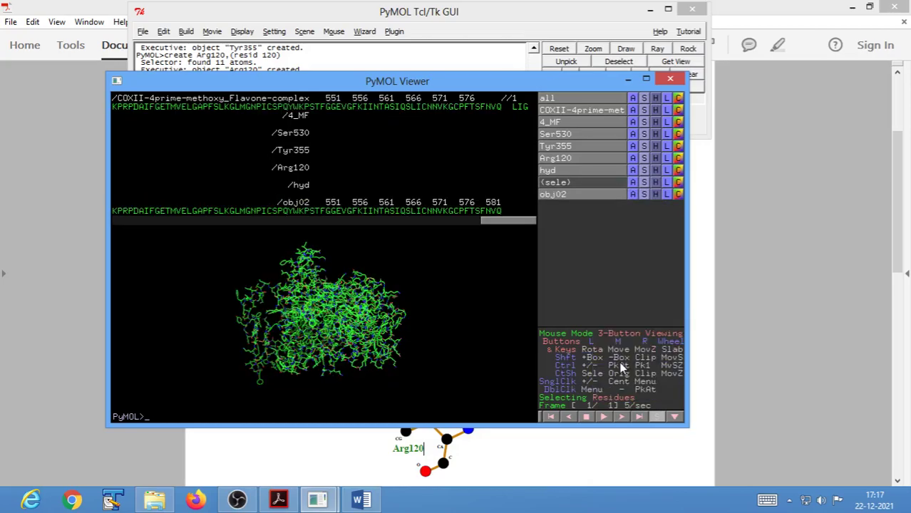
left_click(632, 183)
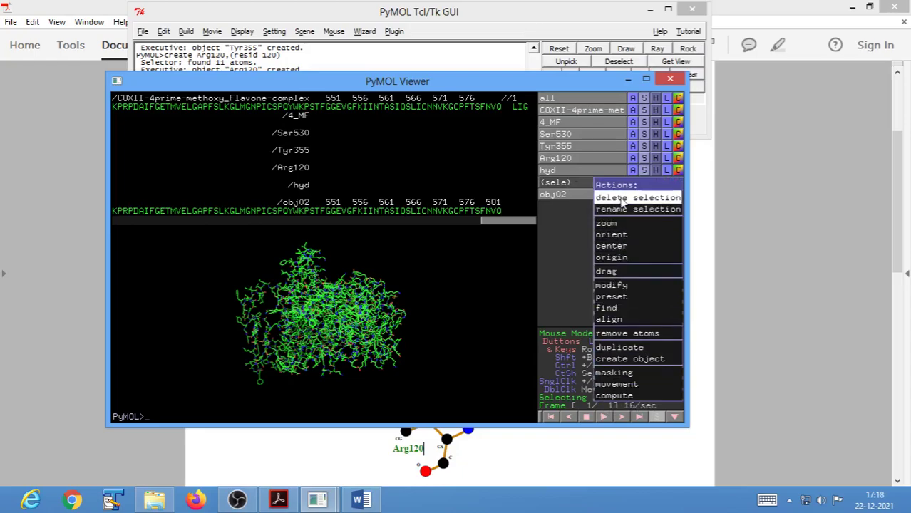
left_click(622, 199)
Rename the obj02 object as Cartoon
left_click(632, 182)
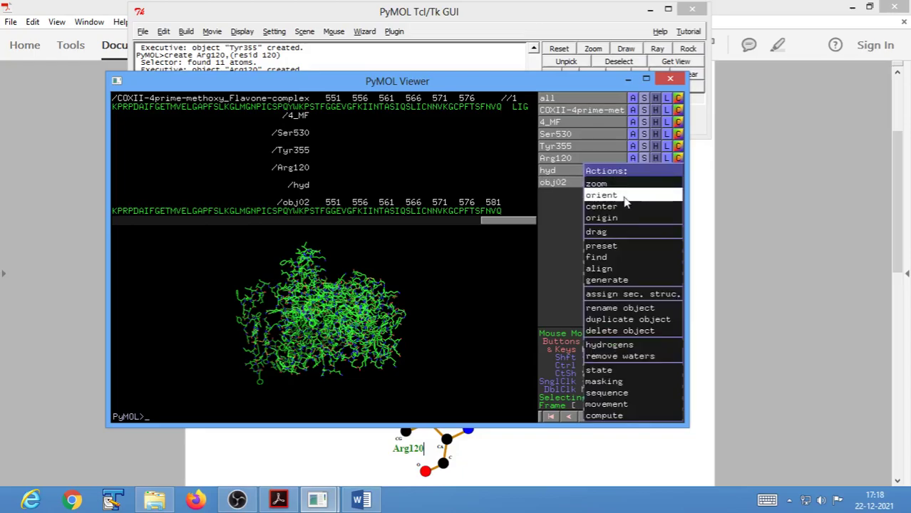
left_click(630, 309)
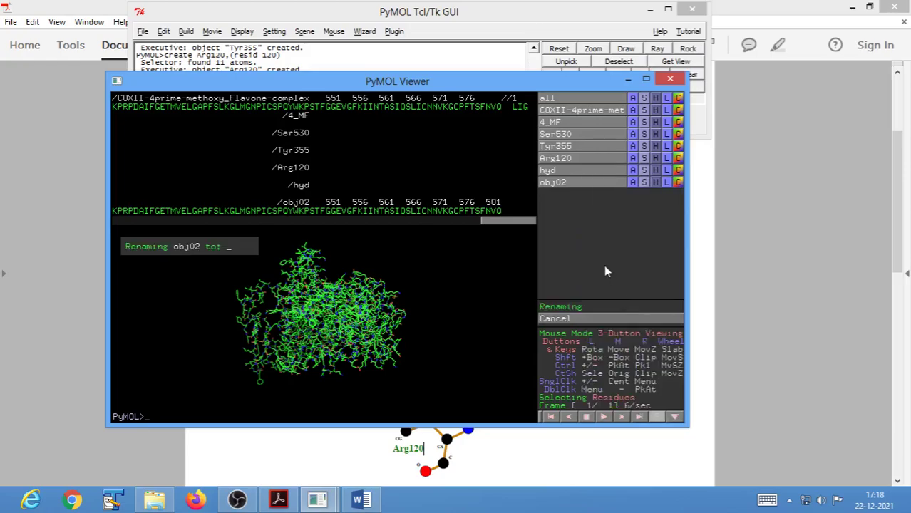
type("Carto")
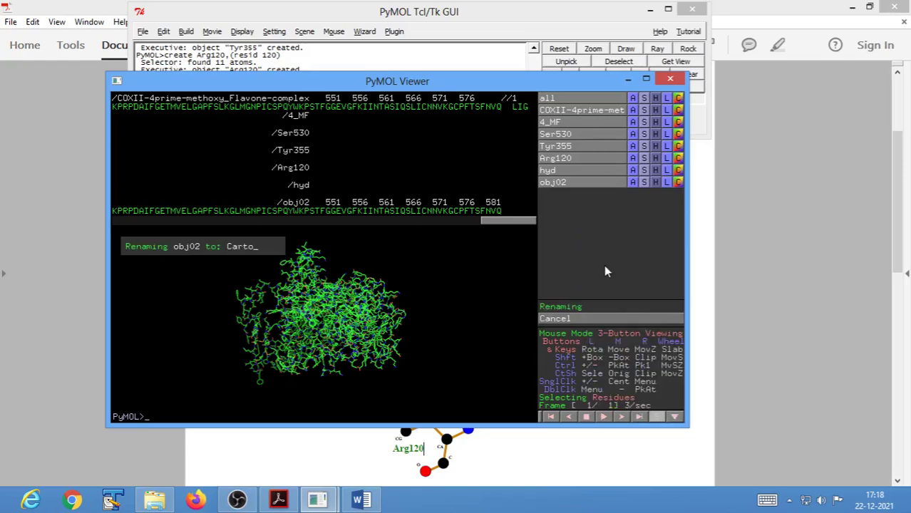
type("on")
key("Return")
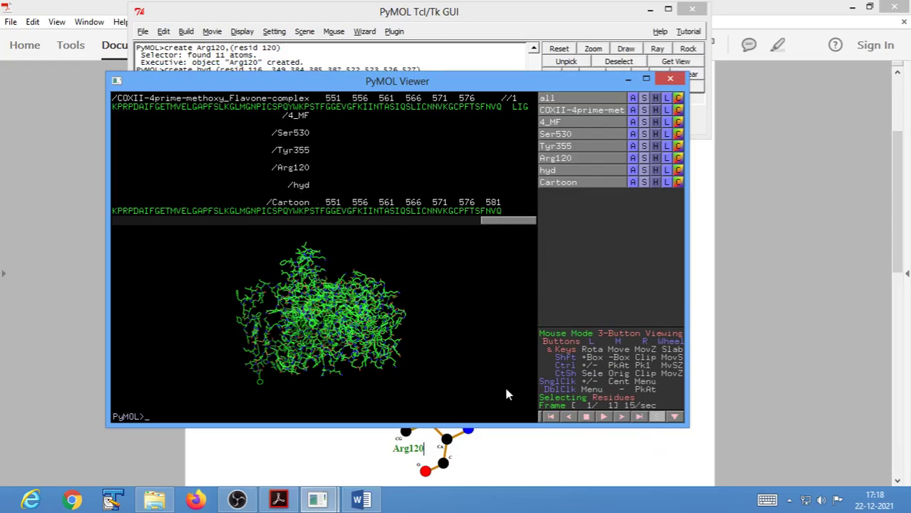
Hide the sequence display and inspect the whole complex from several sides
left_click(657, 416)
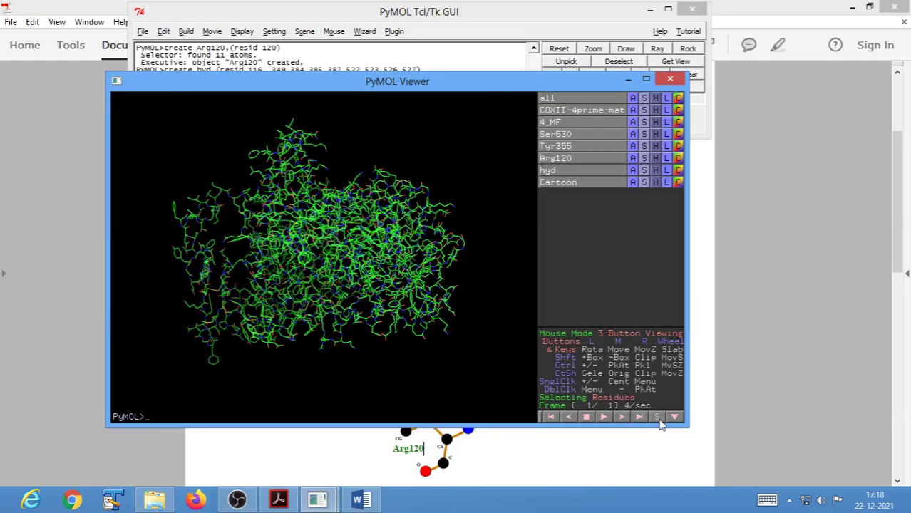
left_click_drag(395, 379, 395, 359)
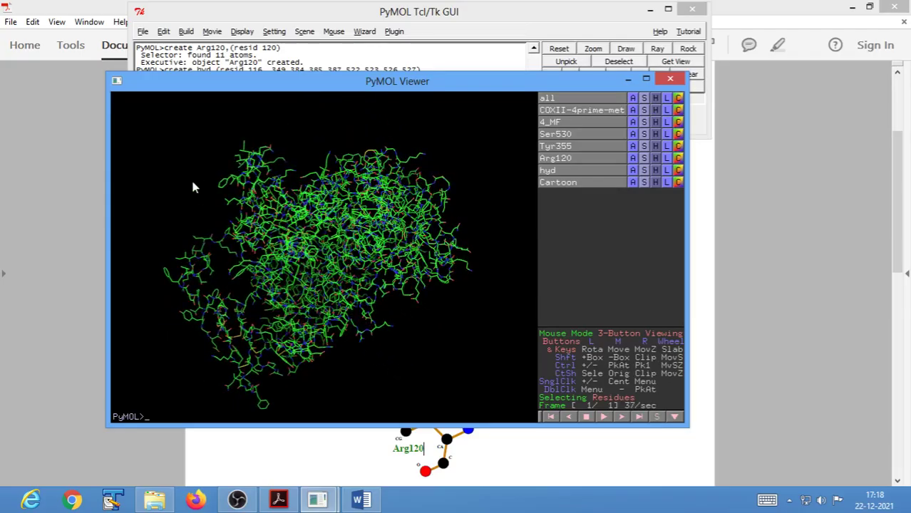
left_click_drag(191, 178, 155, 291)
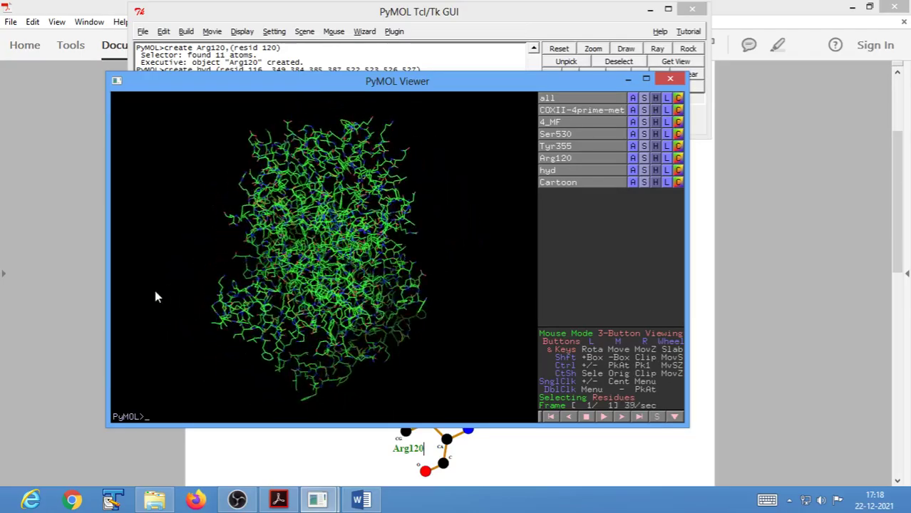
left_click_drag(232, 164, 340, 138)
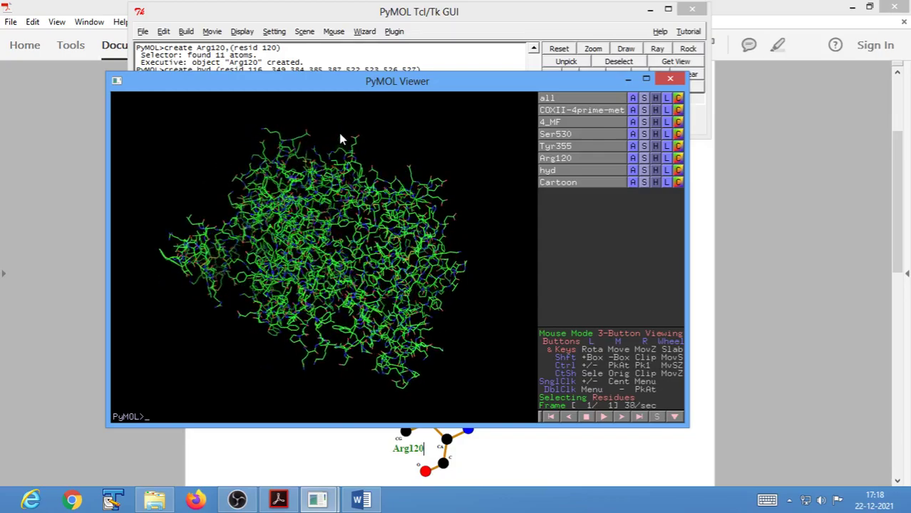
Hide everything for the COXII-4prime-methoxy flavone complex and for all objects
left_click(656, 110)
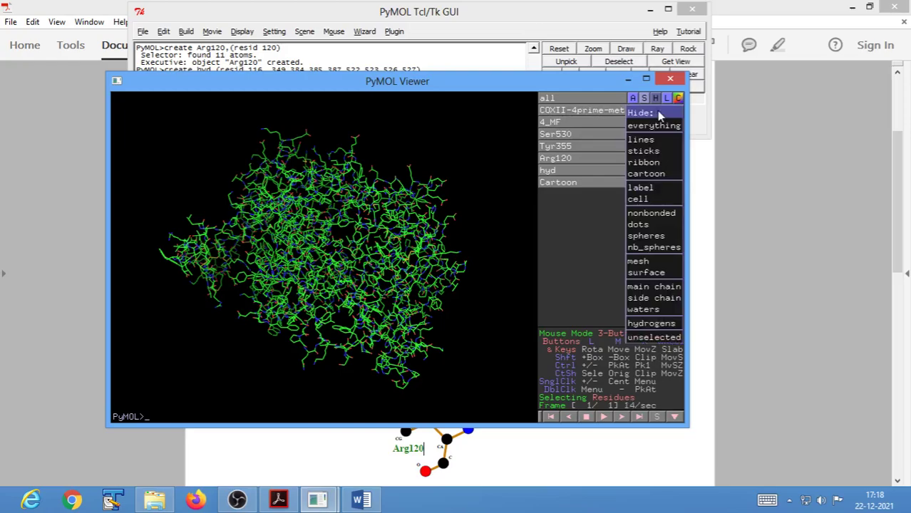
left_click(656, 127)
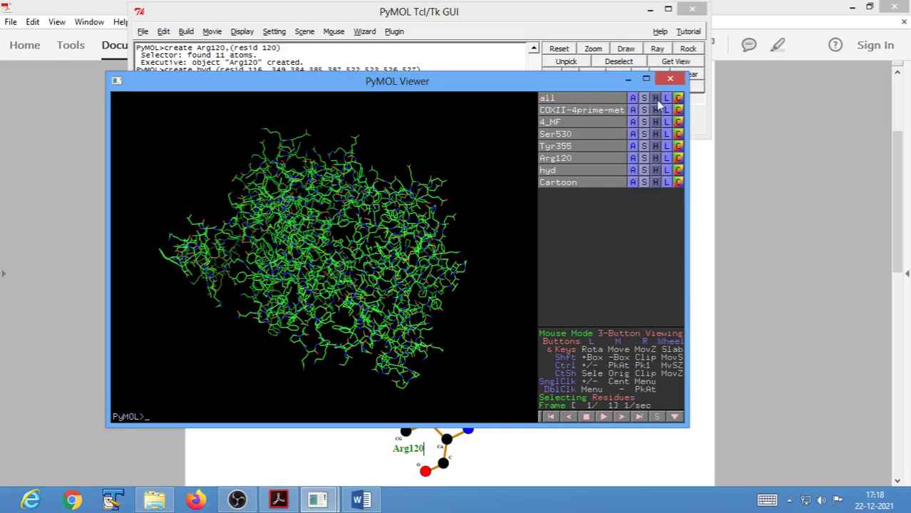
left_click(656, 101)
left_click(655, 111)
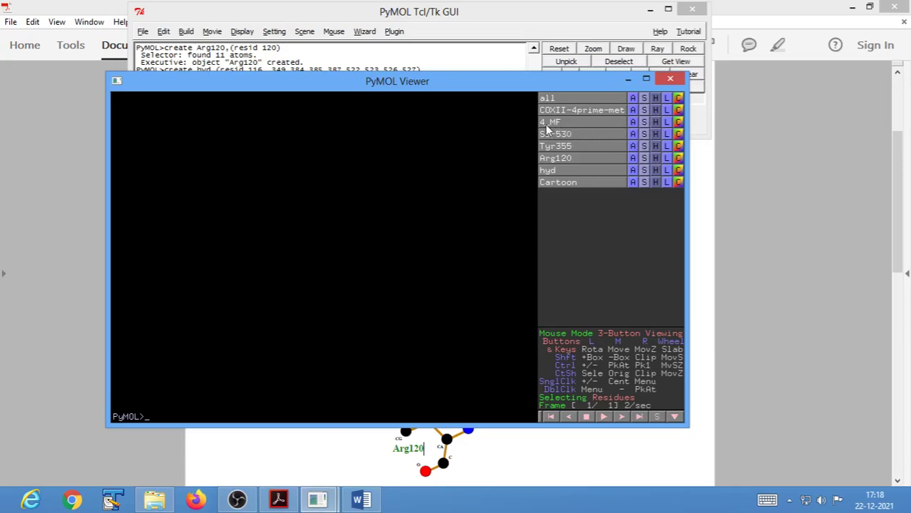
Show the ligand object 4_MF as sticks and zoom the view to it
left_click(644, 122)
left_click(643, 163)
left_click_drag(308, 282, 278, 283)
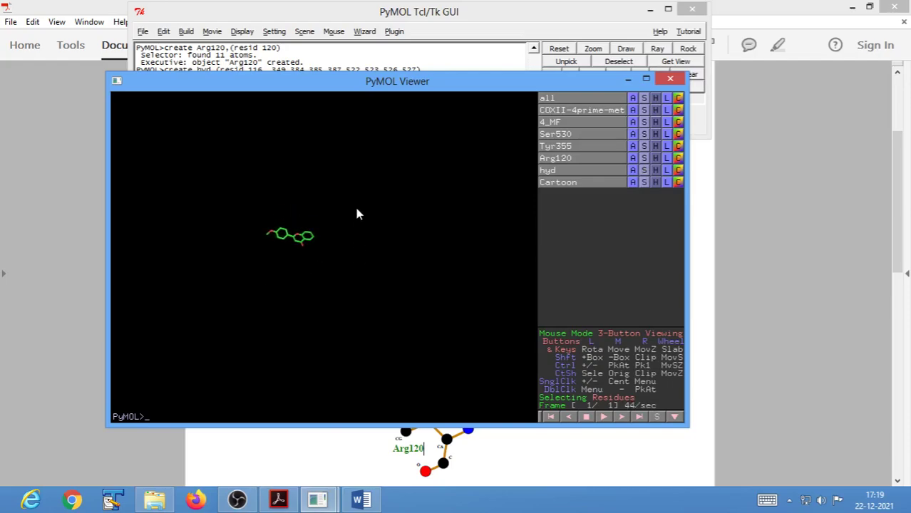
right_click_drag(356, 208, 375, 308)
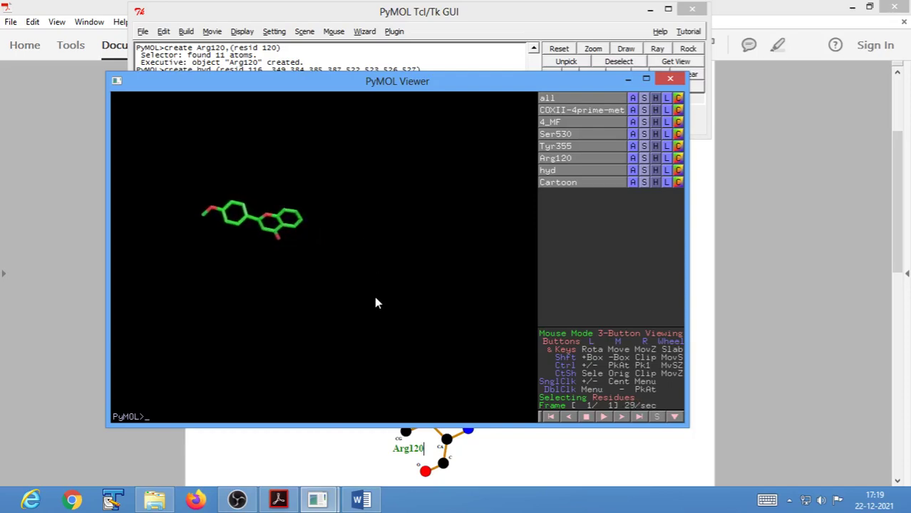
right_click_drag(387, 220, 393, 248)
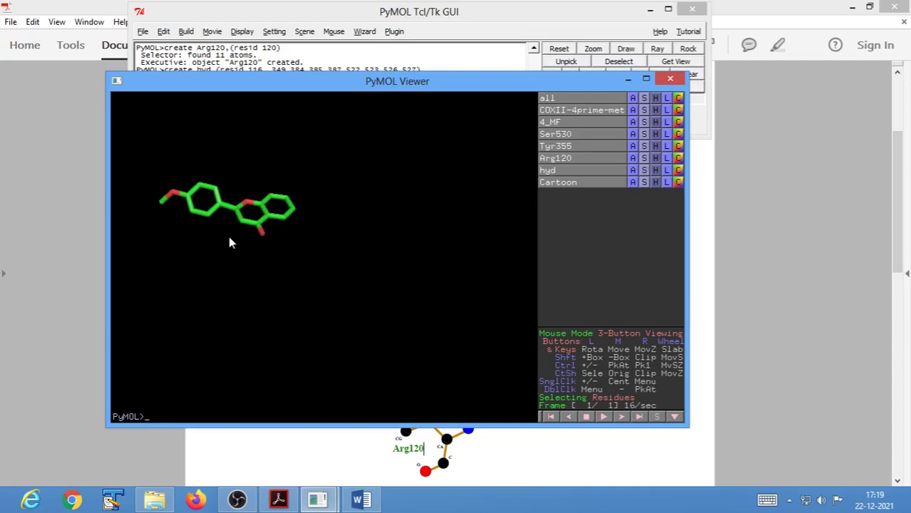
middle_click_drag(229, 240, 321, 278)
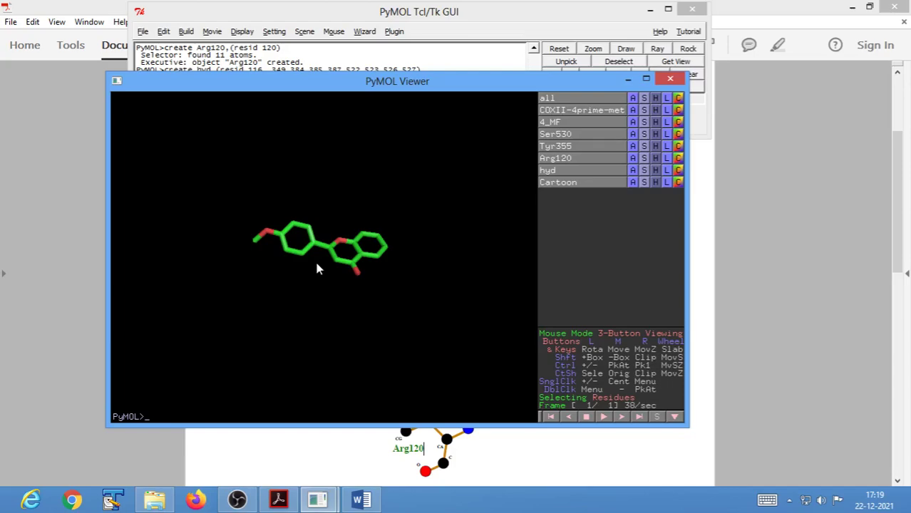
mouse_move(319, 261)
middle_mouse_down()
mouse_move(218, 267)
mouse_move(358, 263)
mouse_move(285, 261)
mouse_move(329, 198)
mouse_move(279, 283)
mouse_move(346, 260)
mouse_move(322, 262)
middle_mouse_up()
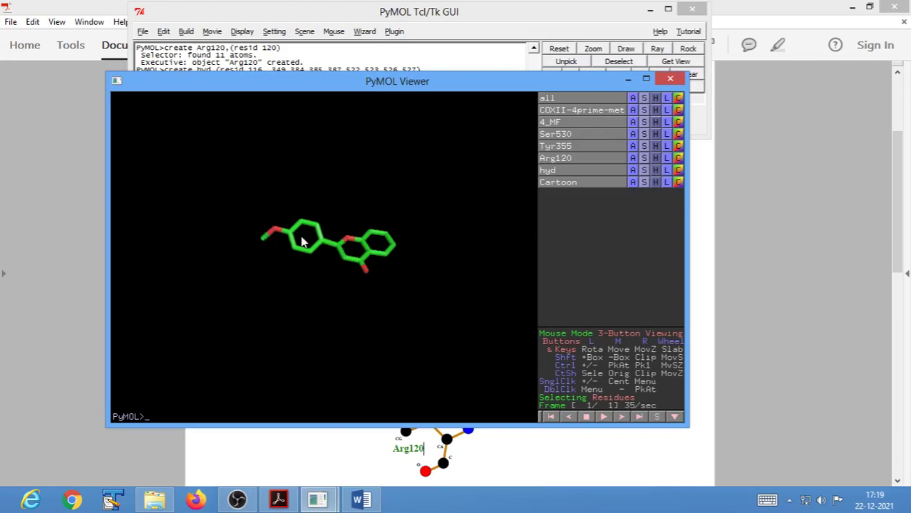
left_click(635, 124)
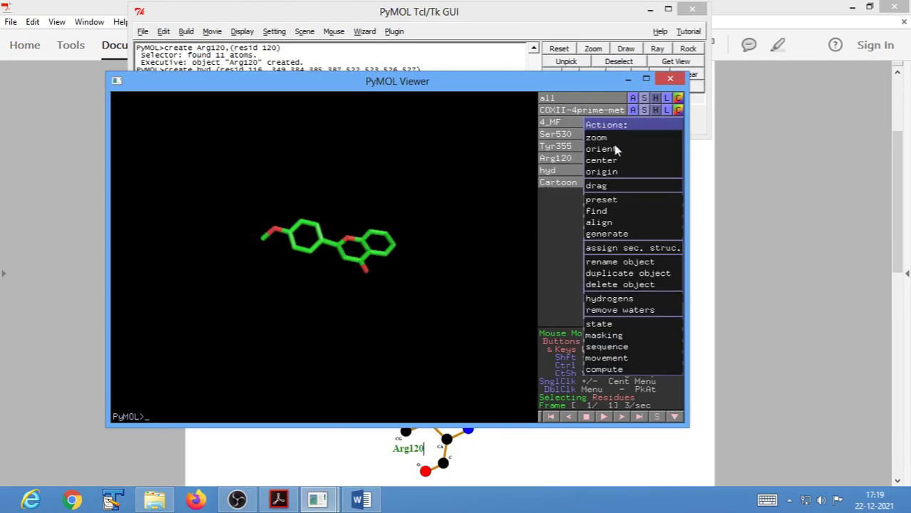
left_click(604, 139)
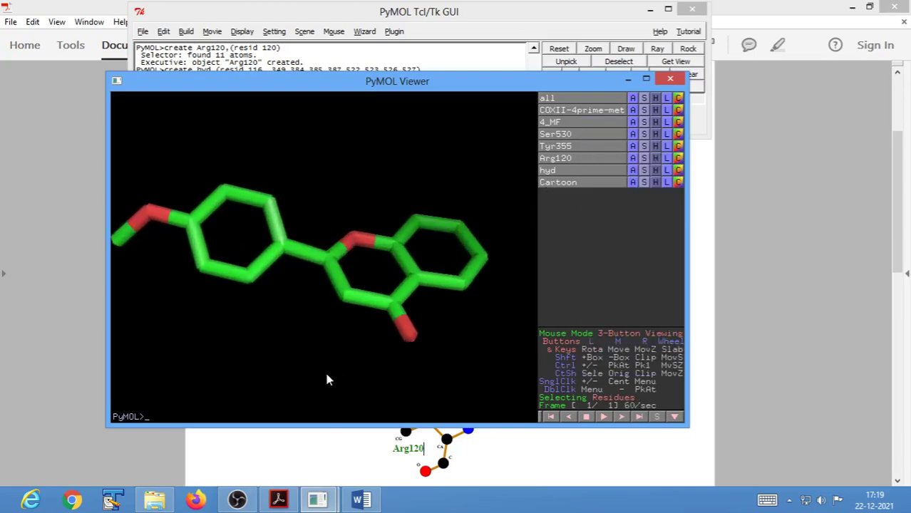
left_click_drag(401, 360, 371, 372)
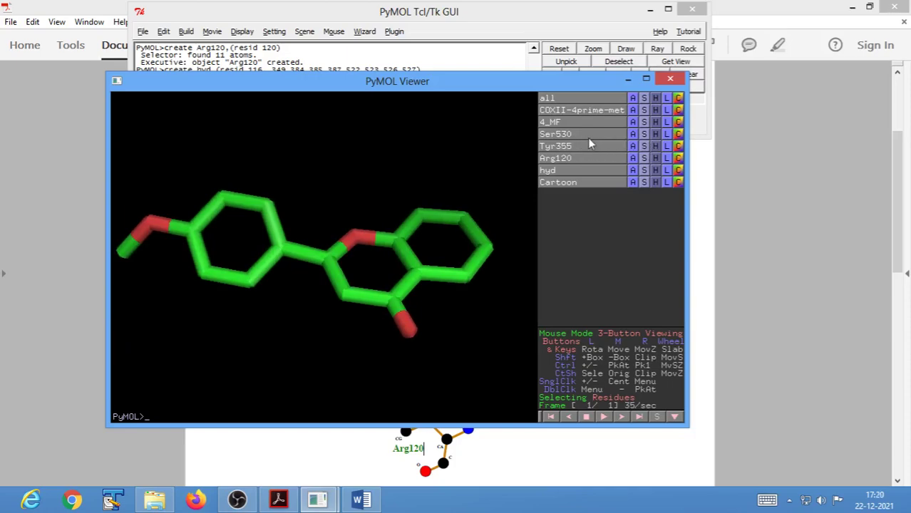
Show the Ser530 residue as sticks together with the ligand
left_click(648, 135)
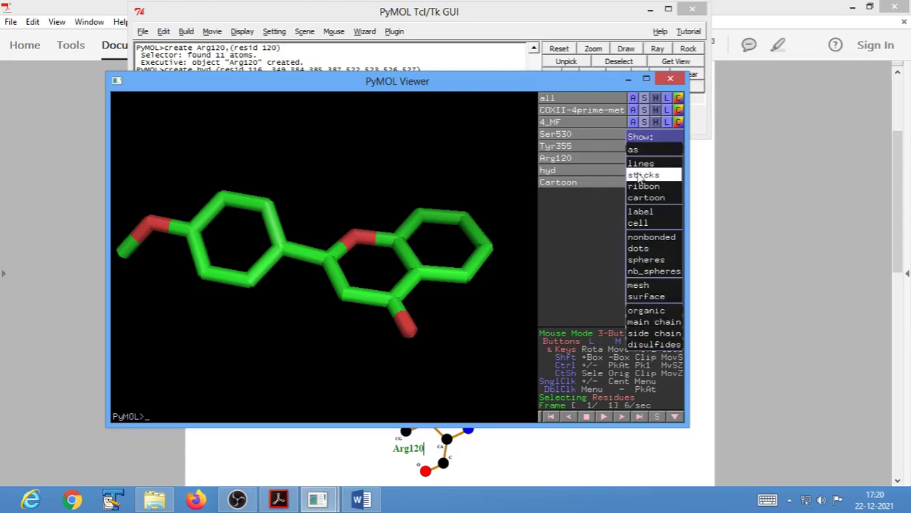
left_click(642, 176)
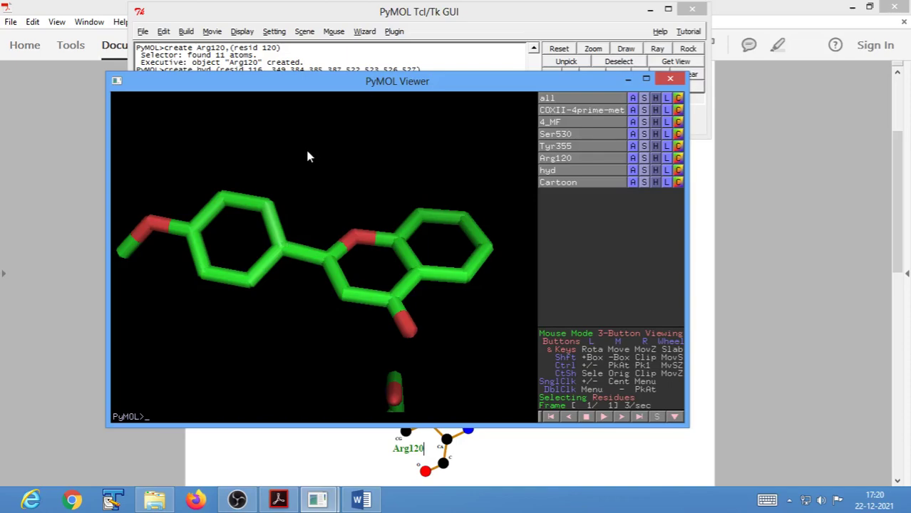
mouse_move(306, 148)
left_mouse_down()
mouse_move(319, 178)
mouse_move(316, 138)
left_mouse_up()
right_click_drag(315, 327, 332, 204)
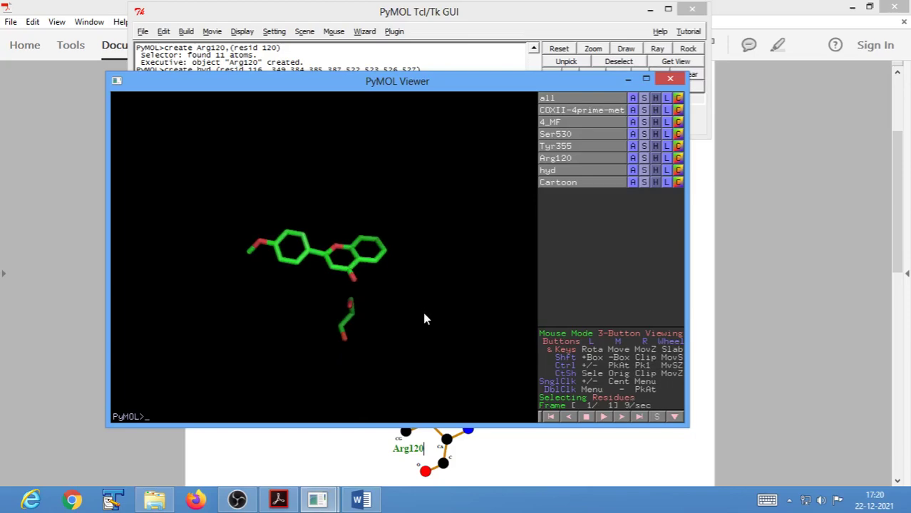
Show the Tyr355 and Arg120 residues as sticks together with the ligand and Ser530
left_click_drag(424, 315, 283, 235)
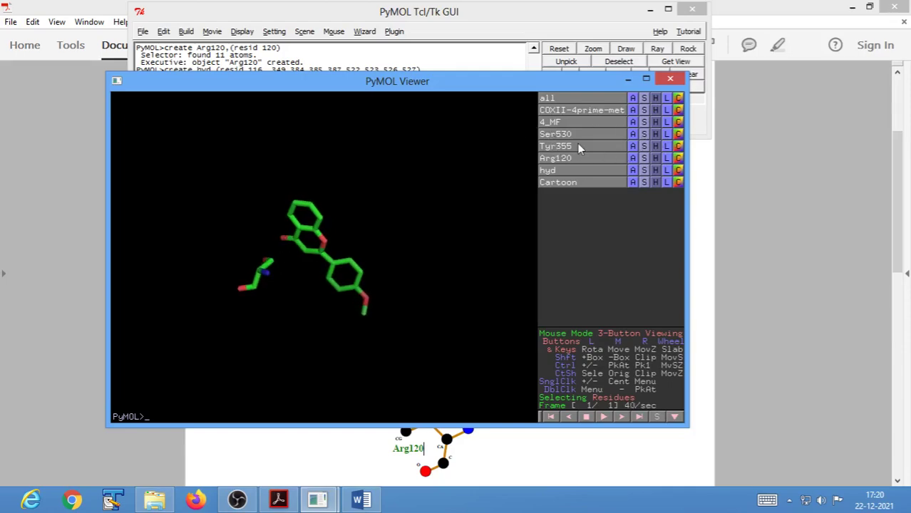
left_click(644, 146)
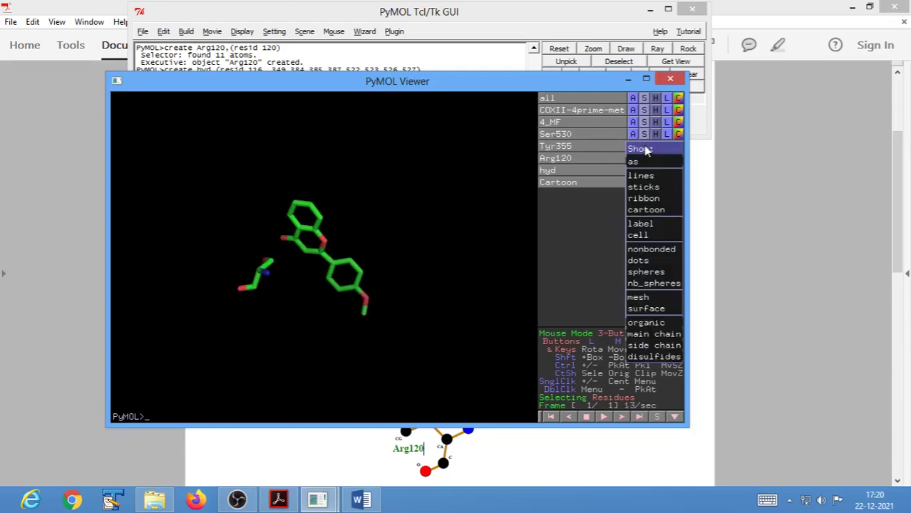
left_click(643, 186)
left_click_drag(456, 257, 473, 199)
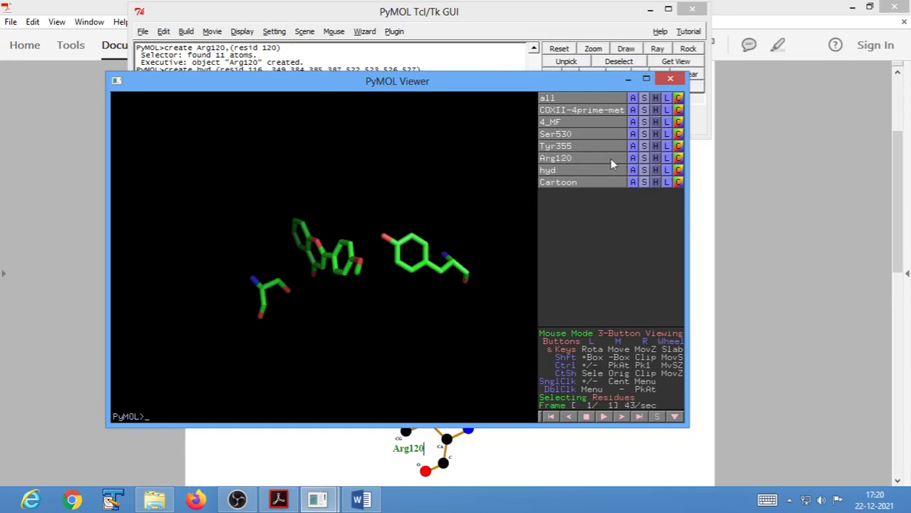
left_click(644, 158)
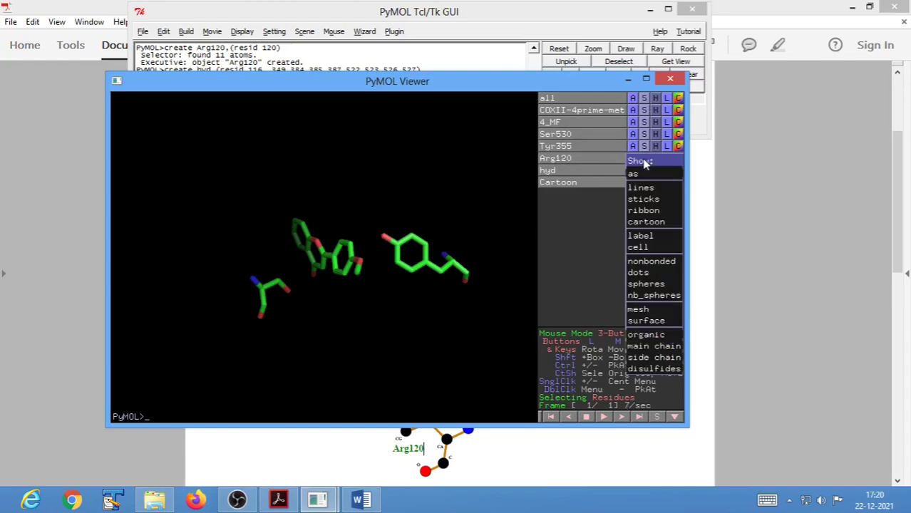
left_click(642, 199)
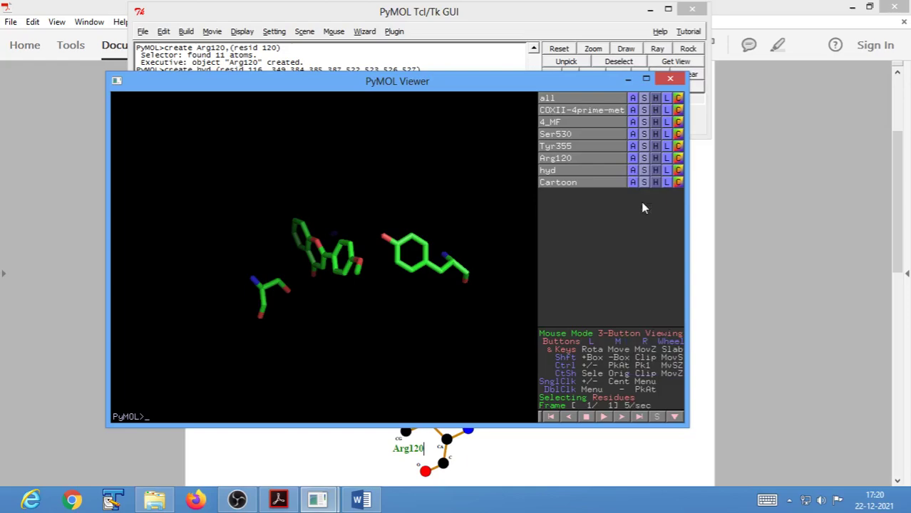
Examine from several sides how Ser530, Tyr355 and Arg120 are arranged around the ligand
left_click_drag(446, 291, 402, 302)
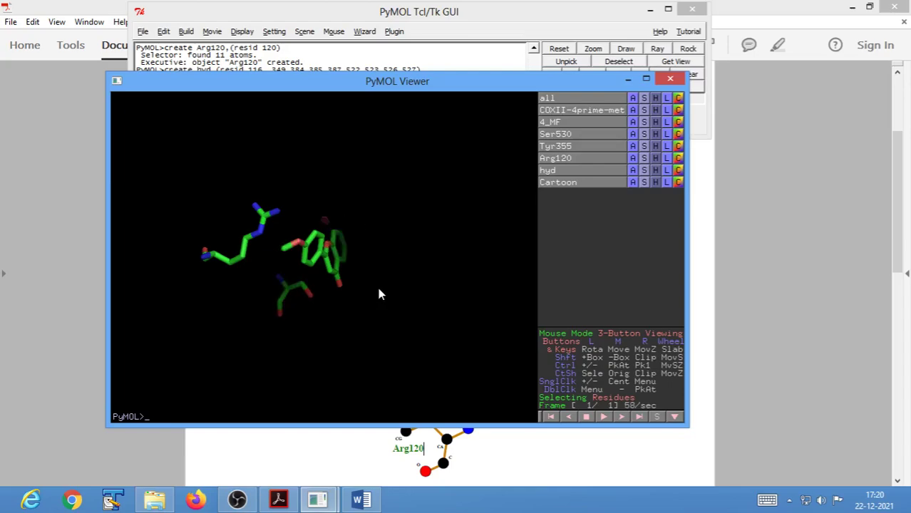
left_click_drag(379, 295, 384, 344)
left_click_drag(497, 286, 442, 236)
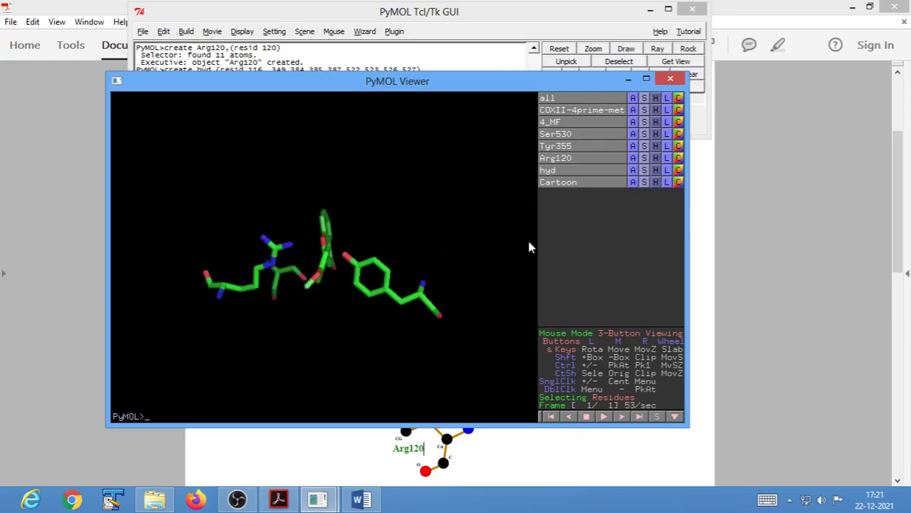
left_click_drag(529, 248, 360, 345)
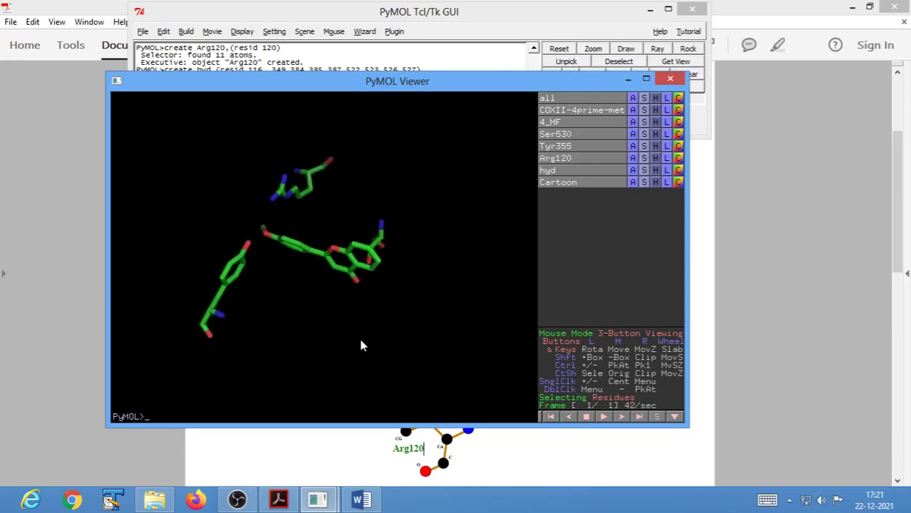
left_click_drag(431, 302, 392, 300)
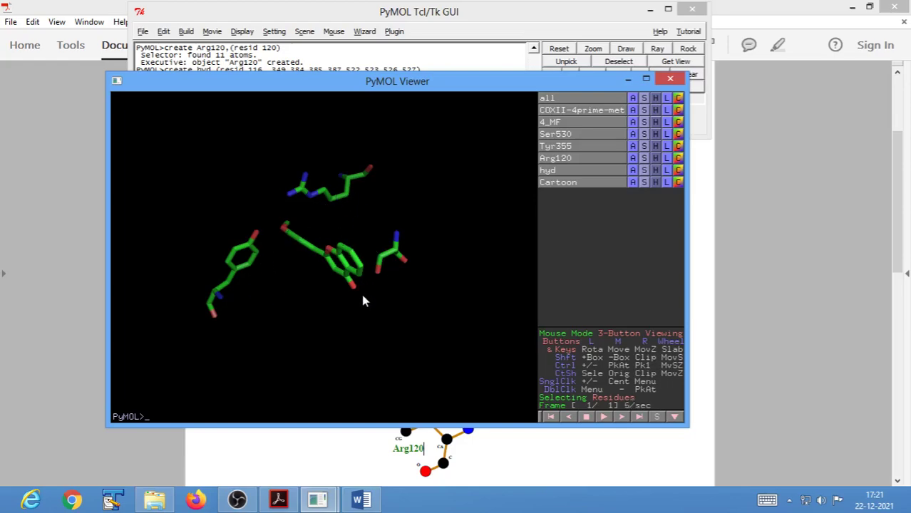
left_click_drag(362, 300, 358, 224)
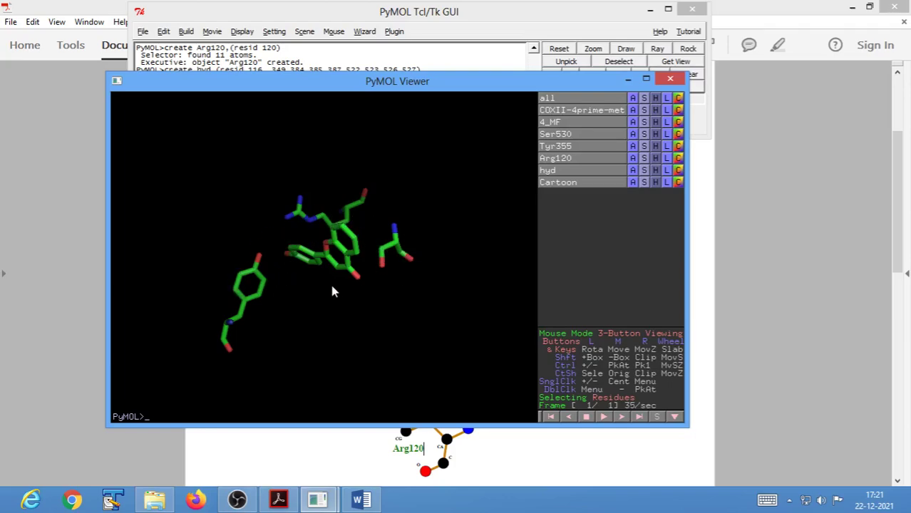
left_click_drag(332, 290, 339, 316)
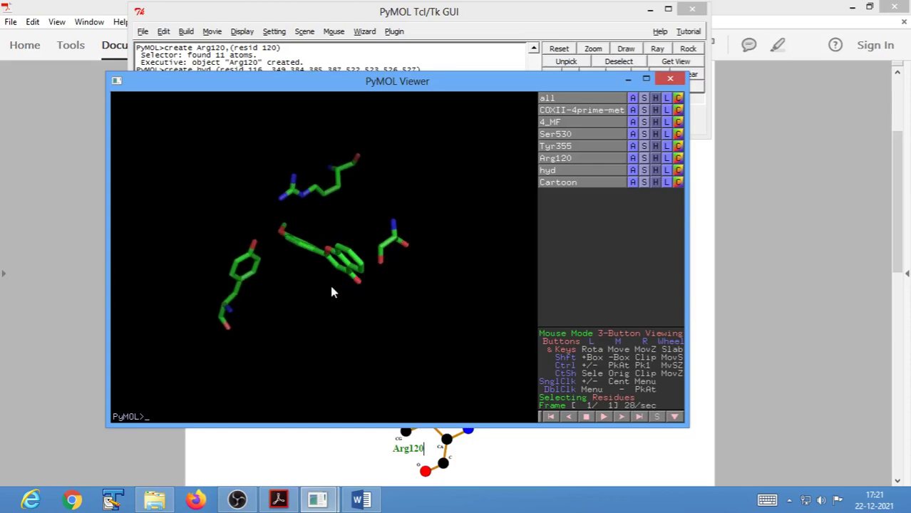
mouse_move(332, 290)
left_mouse_down()
mouse_move(295, 299)
mouse_move(310, 312)
mouse_move(334, 301)
left_mouse_up()
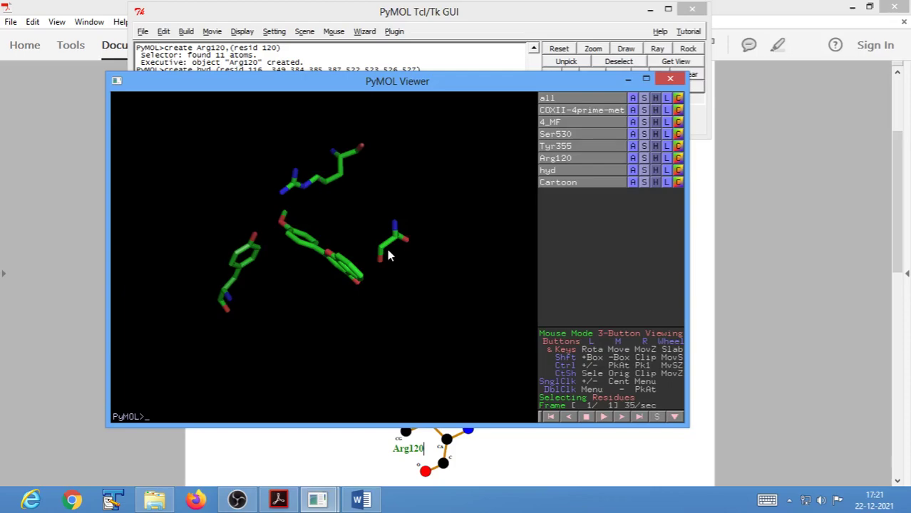
left_click_drag(372, 299, 356, 276)
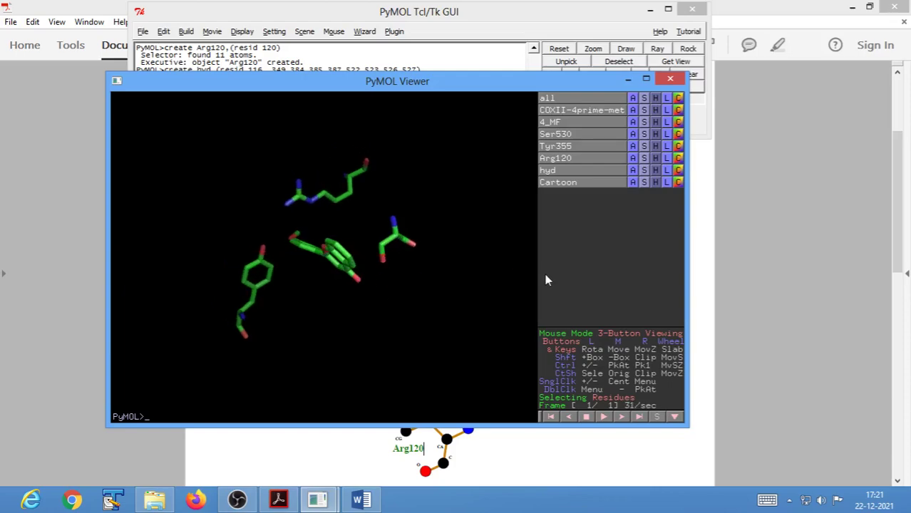
left_click(644, 123)
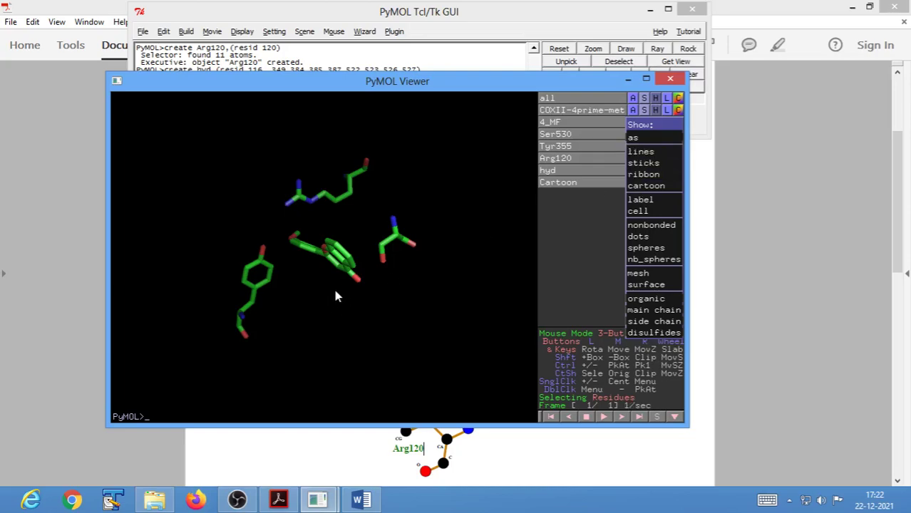
left_click(339, 318)
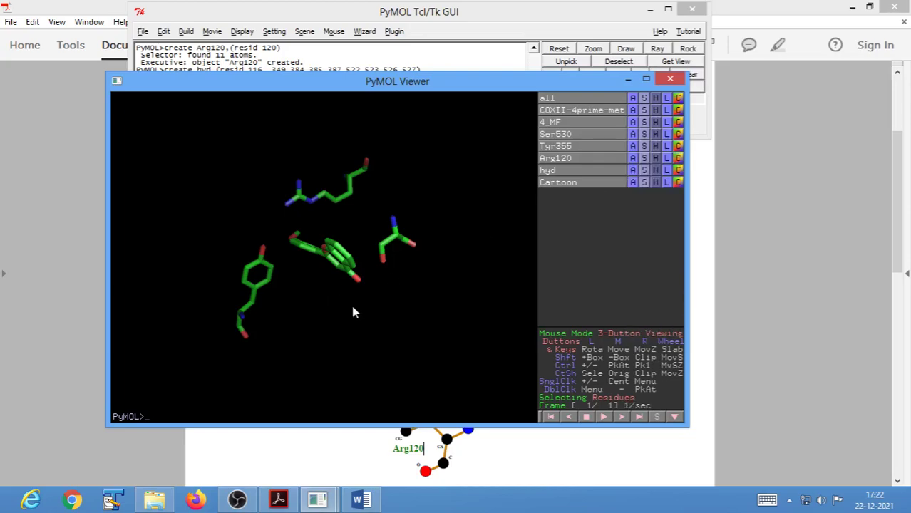
left_click_drag(353, 312, 315, 212)
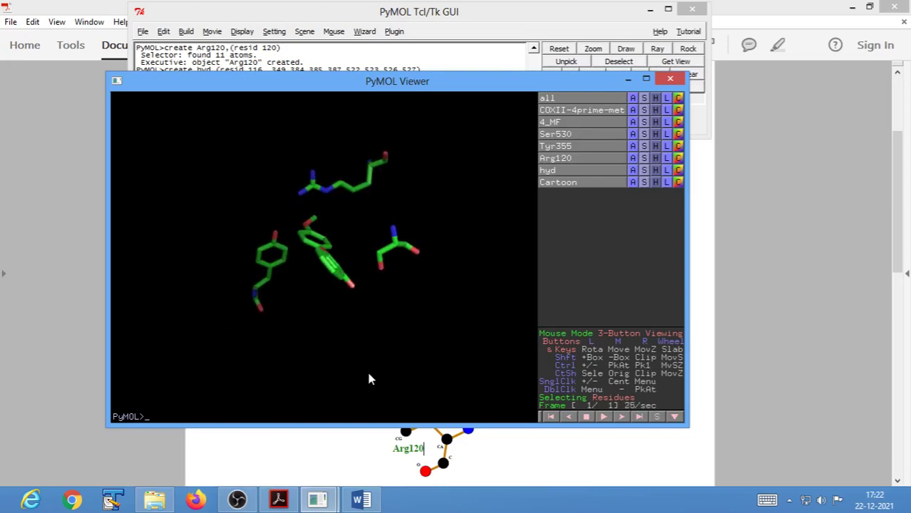
left_click_drag(369, 379, 387, 217)
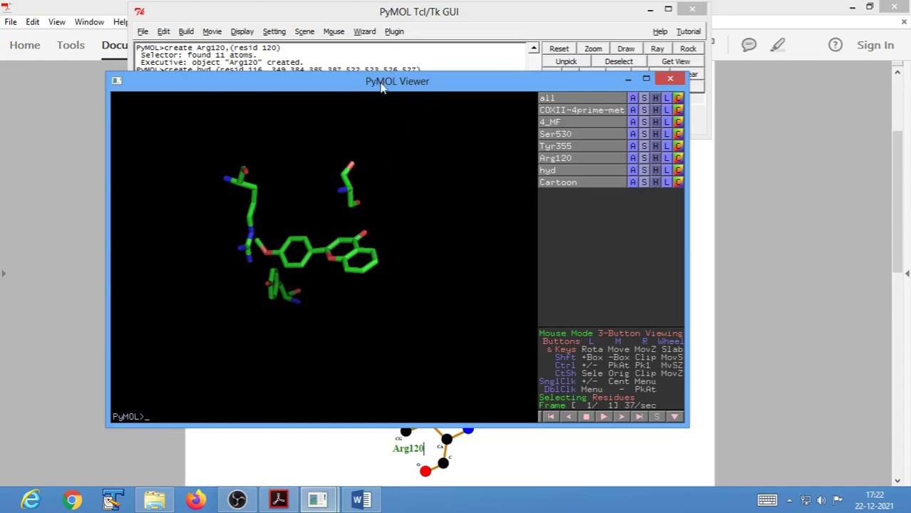
Uncover the command input behind the viewer window and show the ligand object 4_MF as spheres
left_click_drag(384, 87, 397, 161)
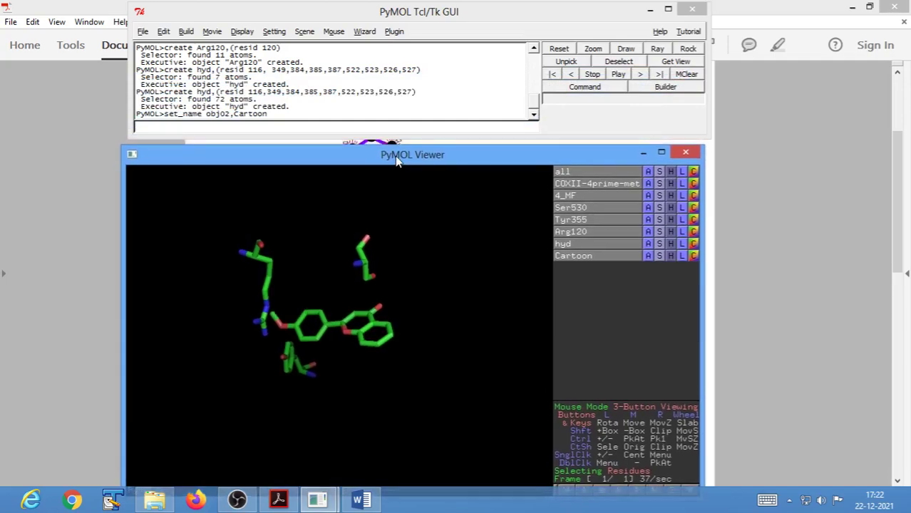
left_click(272, 127)
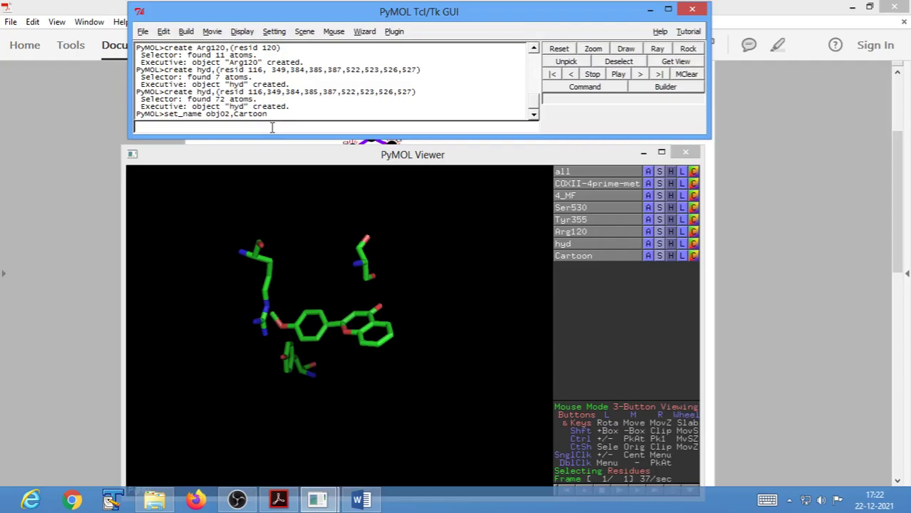
type("show")
type("spheres")
key("BackSpace")
key("BackSpace")
type("e, 4_MF")
key("Return")
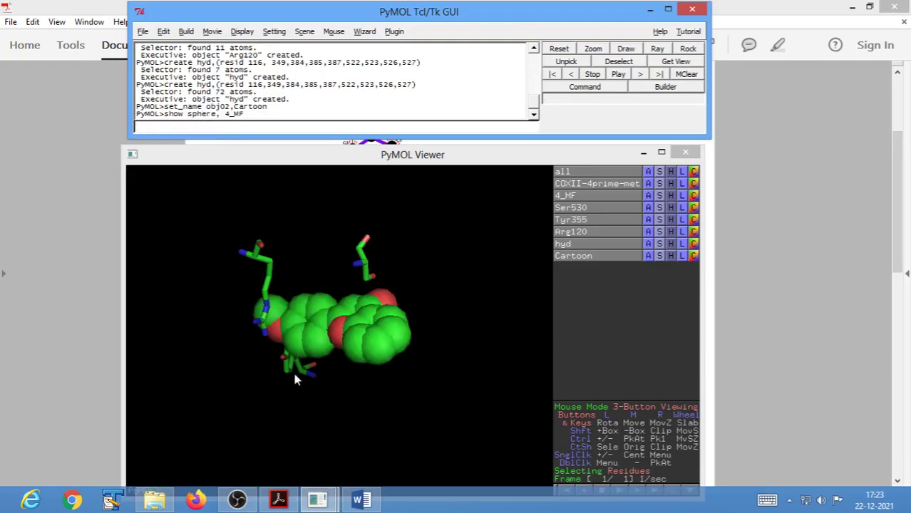
Alter the van der Waals radius of 4_MF to 0.4 and rebuild the display
left_click_drag(372, 363, 391, 340)
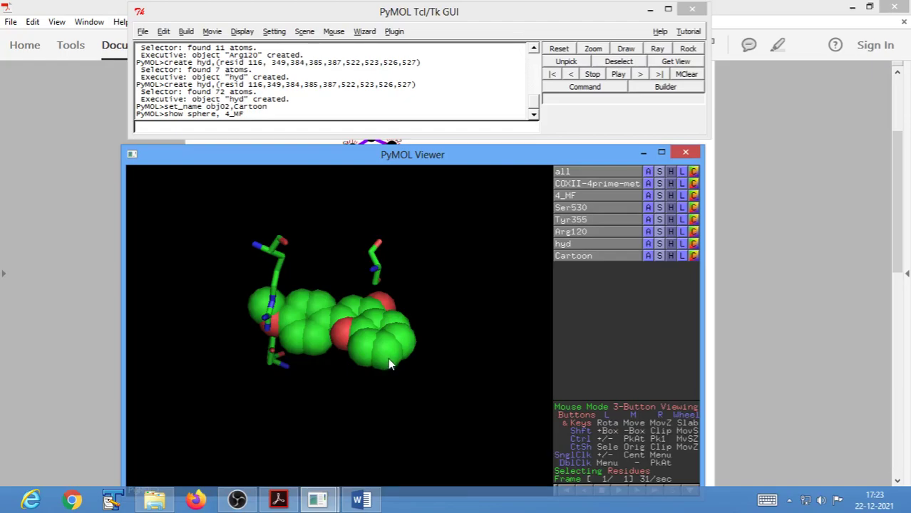
left_click(190, 128)
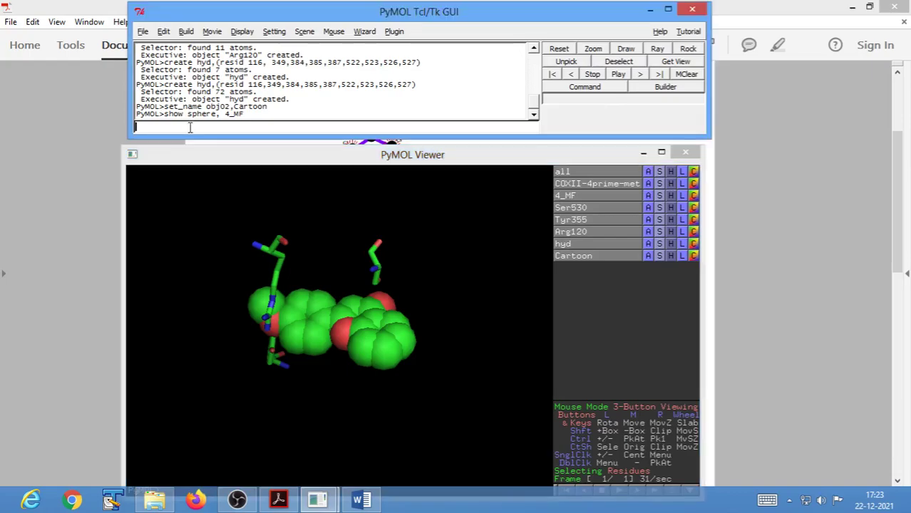
type("alter")
type("4_MF,")
type("vdw")
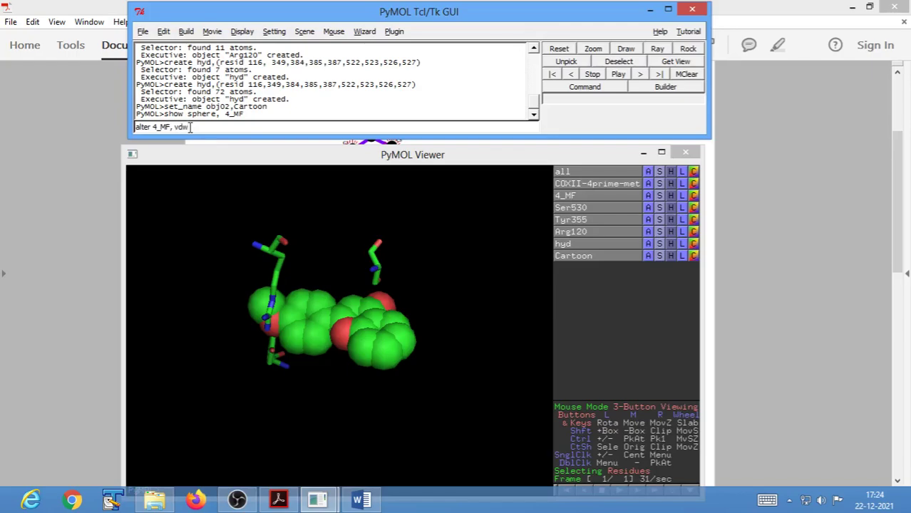
type("=0.4")
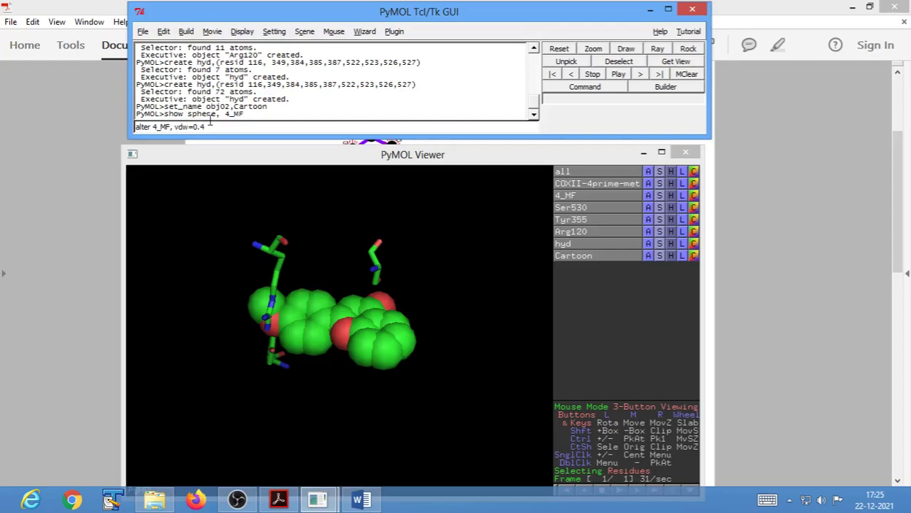
key("Return")
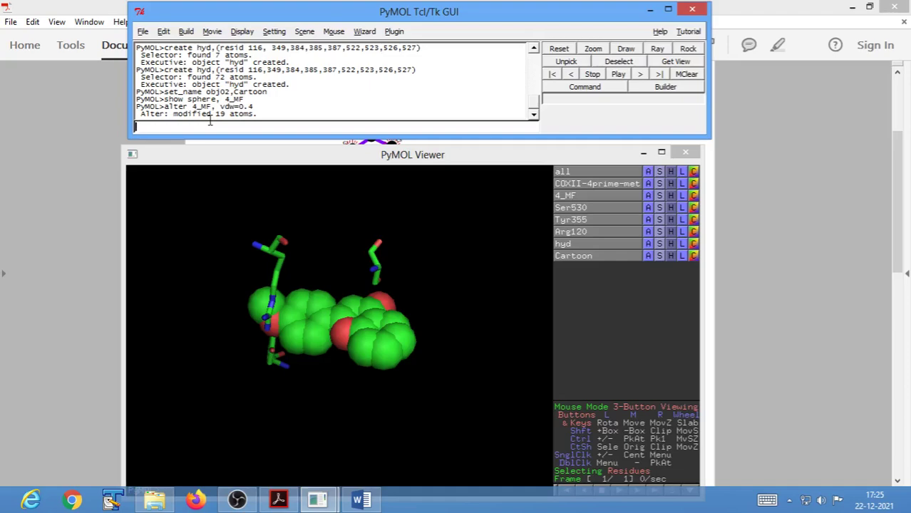
type("rebuild")
key("Return")
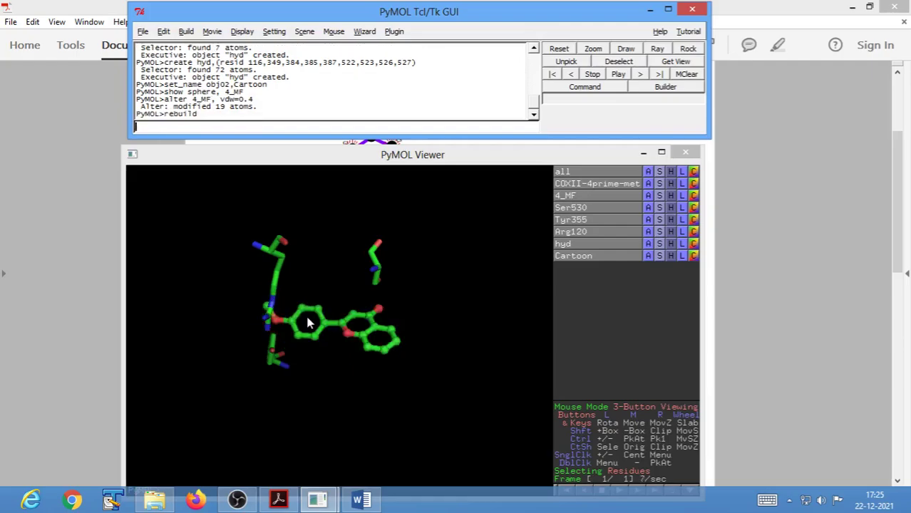
Examine the ball-and-stick ligand and its surrounding hydrogen-bonding residues up close from several angles
left_click(341, 373)
left_click_drag(341, 374, 348, 350)
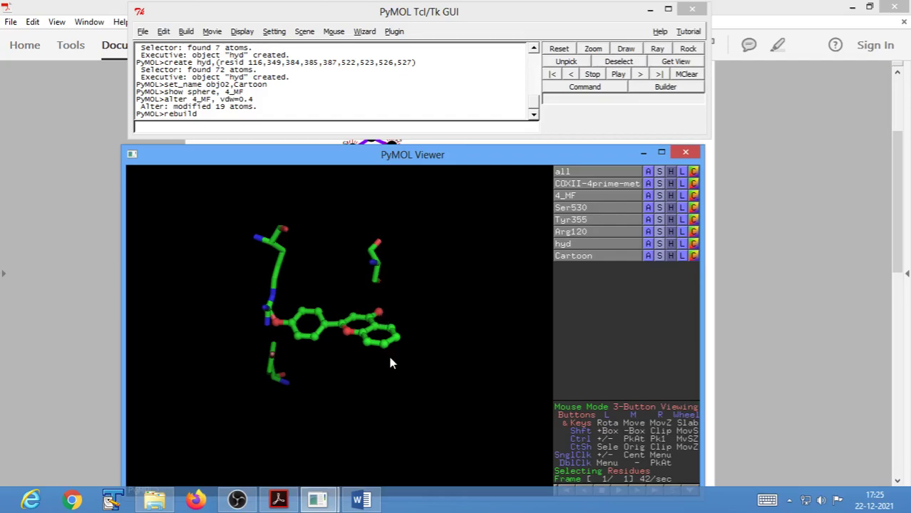
left_click_drag(389, 358, 347, 357)
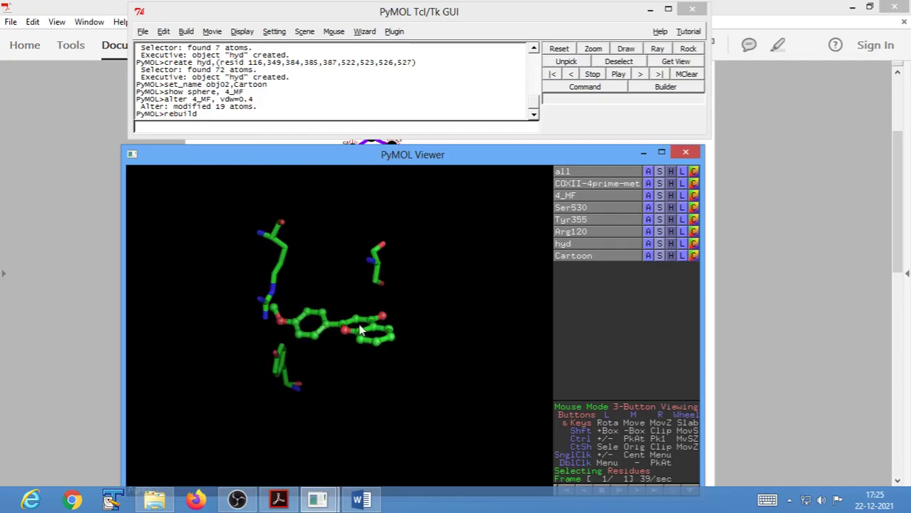
mouse_move(373, 348)
left_mouse_down()
mouse_move(352, 366)
mouse_move(377, 335)
left_mouse_up()
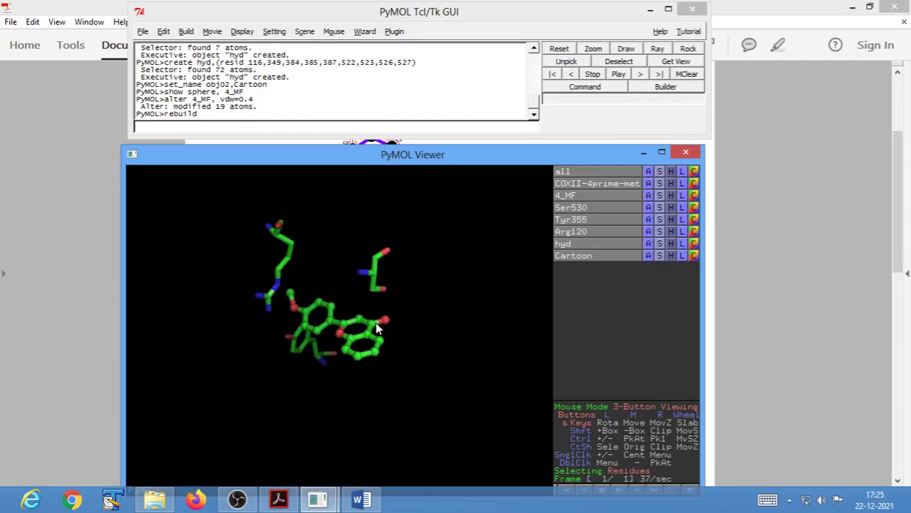
right_click_drag(376, 340, 396, 449)
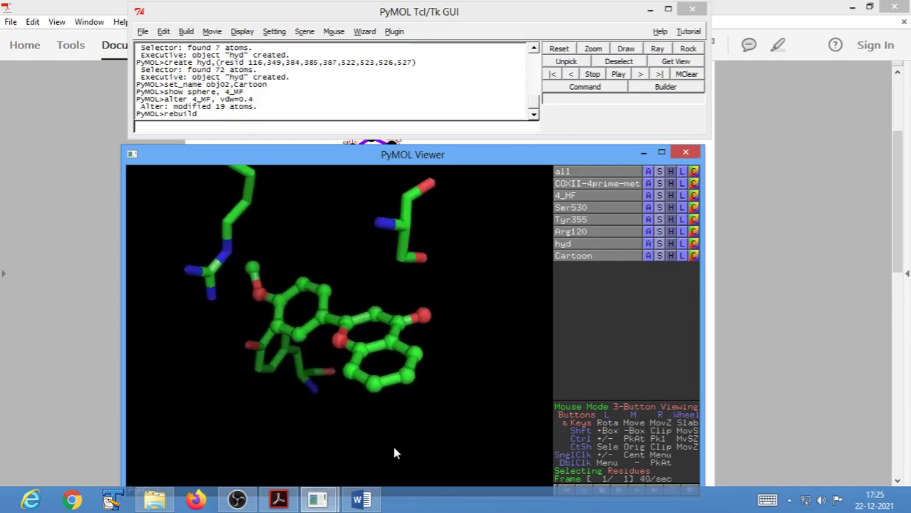
left_click_drag(372, 330, 435, 357)
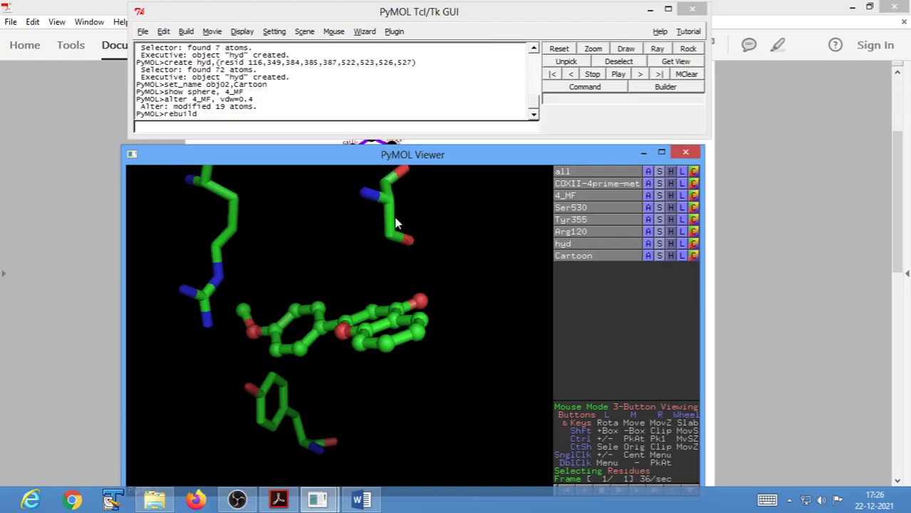
mouse_move(412, 315)
left_mouse_down()
mouse_move(366, 299)
mouse_move(368, 321)
mouse_move(412, 329)
left_mouse_up()
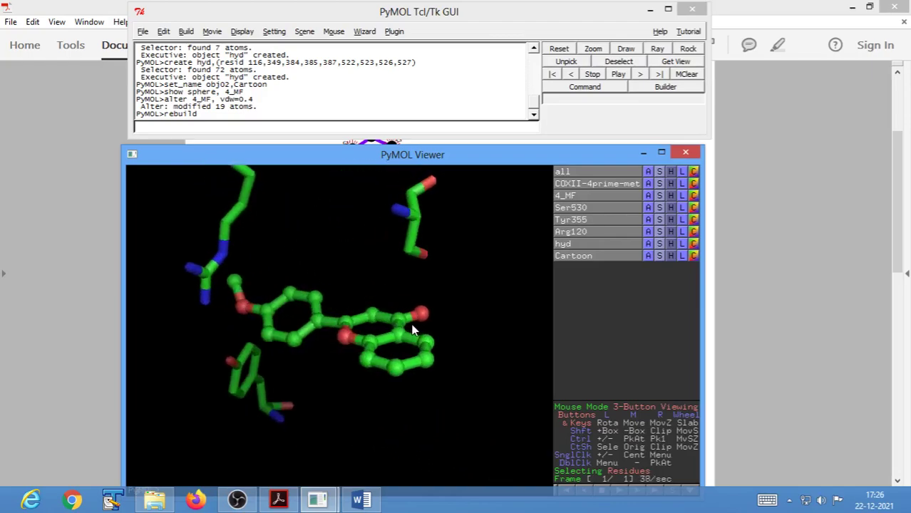
mouse_move(324, 271)
left_mouse_down()
mouse_move(346, 315)
mouse_move(312, 240)
mouse_move(340, 282)
mouse_move(336, 261)
left_mouse_up()
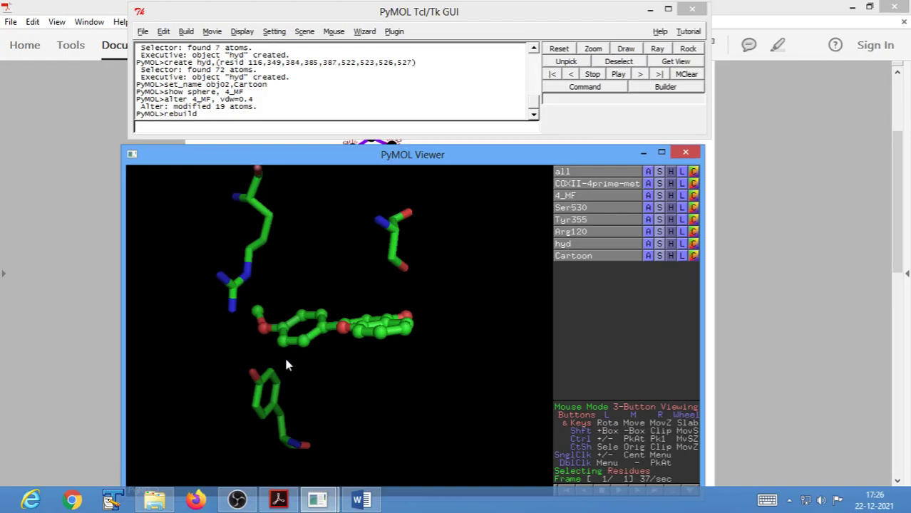
mouse_move(363, 403)
left_mouse_down()
mouse_move(325, 394)
mouse_move(380, 394)
mouse_move(383, 384)
mouse_move(392, 411)
mouse_move(362, 417)
left_mouse_up()
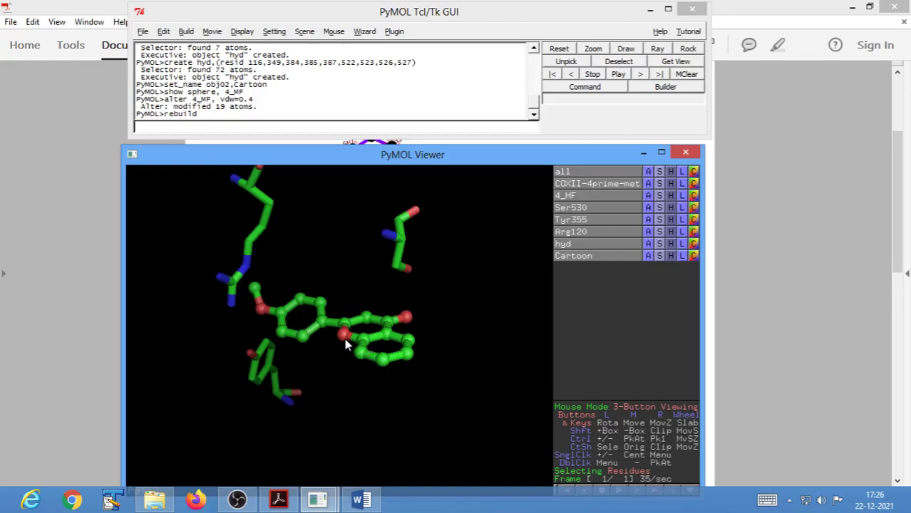
Color the ligand object 4_MF by element with yellow carbons
left_click(693, 197)
mouse_move(691, 213)
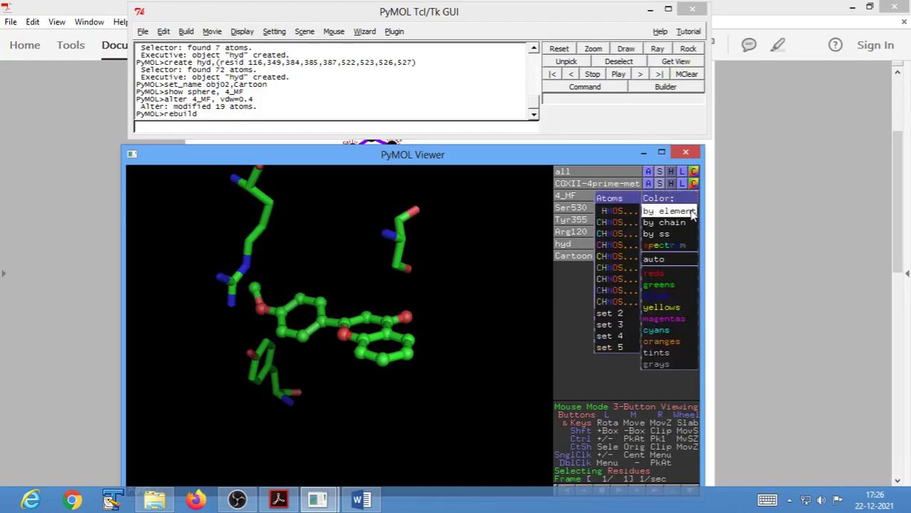
left_click(611, 258)
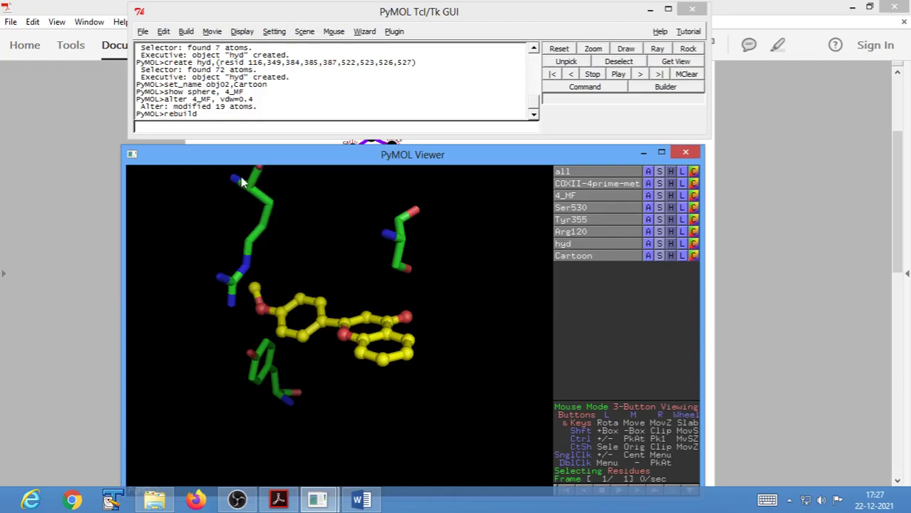
Compare the ligand and its hydrogen-bonding residues with the 2D diagram in 4prime-methoxy-flavone.pdf in Acrobat, and return to the PyMOL viewer, fully clear of the command input
left_click_drag(410, 390, 402, 300)
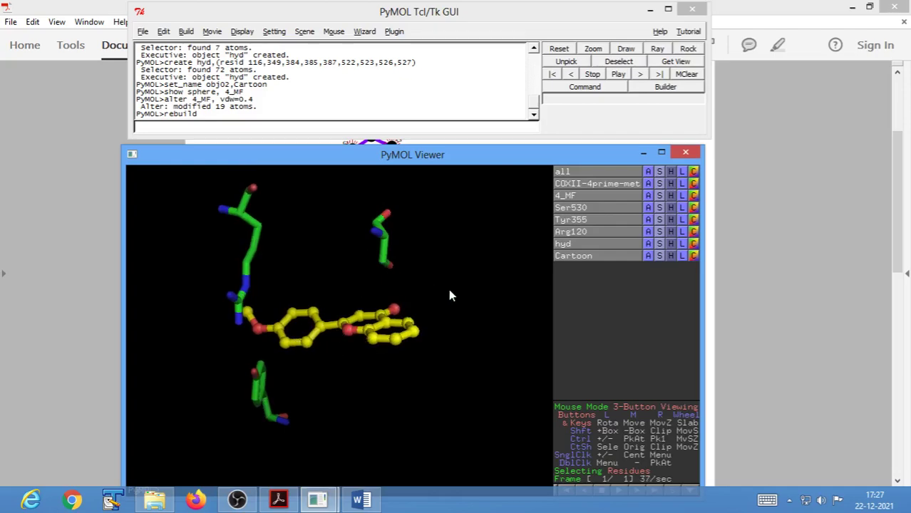
left_click_drag(449, 294, 421, 285)
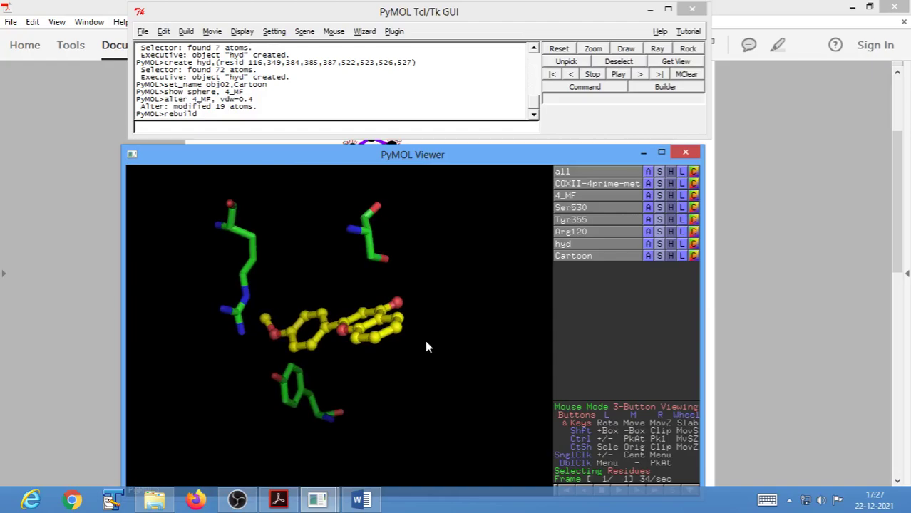
left_click(278, 499)
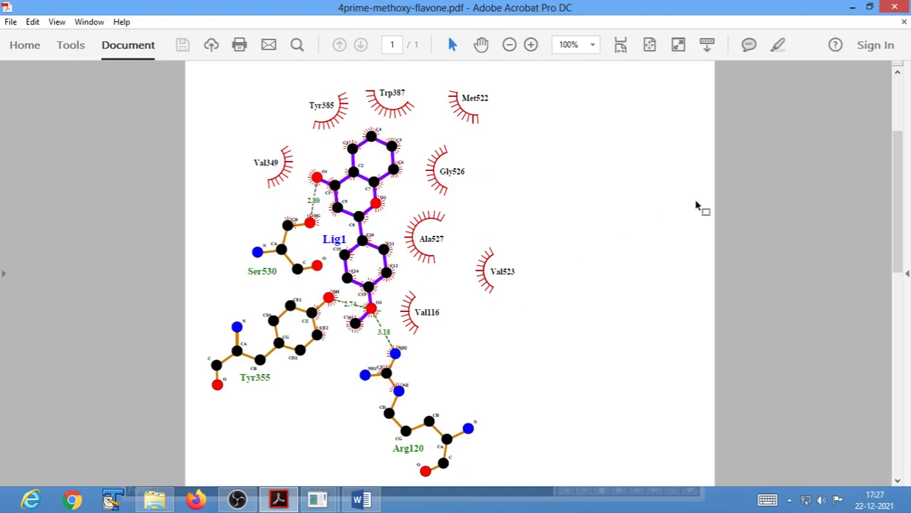
left_click(853, 8)
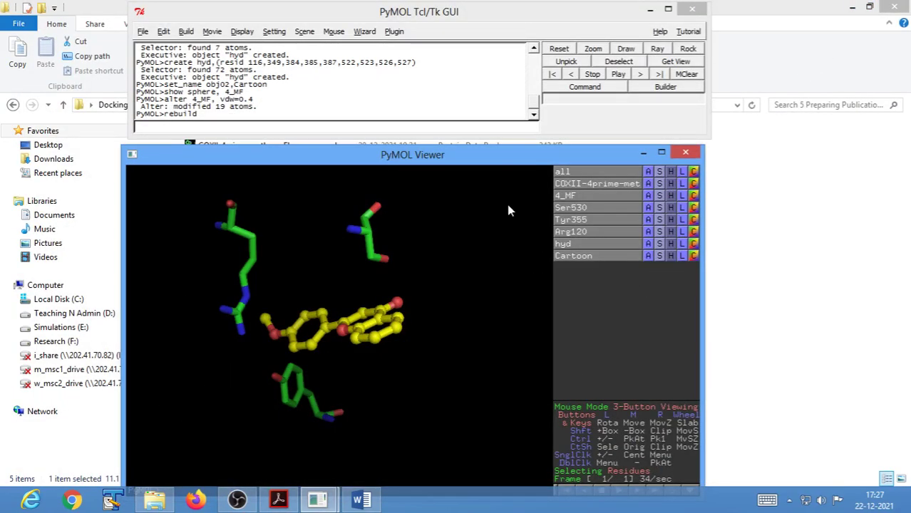
mouse_move(438, 164)
left_mouse_down()
mouse_move(453, 158)
mouse_move(444, 161)
left_mouse_up()
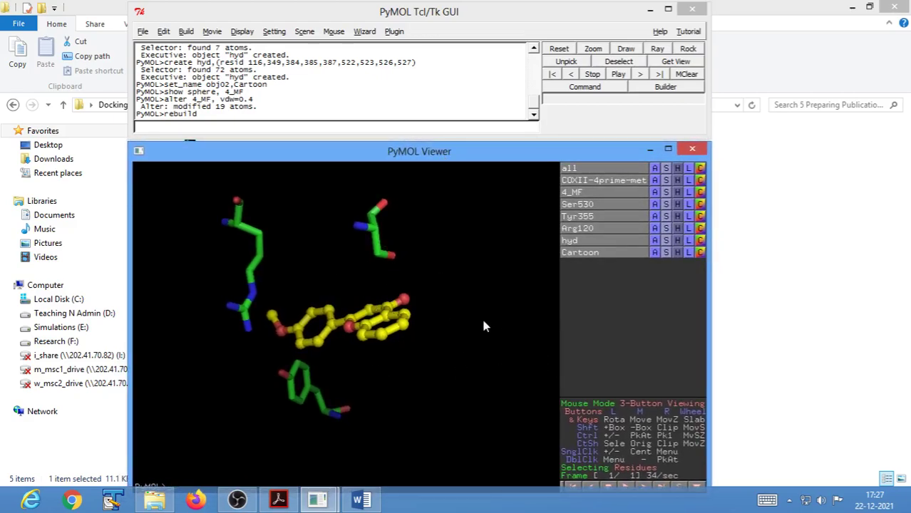
mouse_move(412, 414)
left_mouse_down()
mouse_move(376, 397)
mouse_move(419, 417)
left_mouse_up()
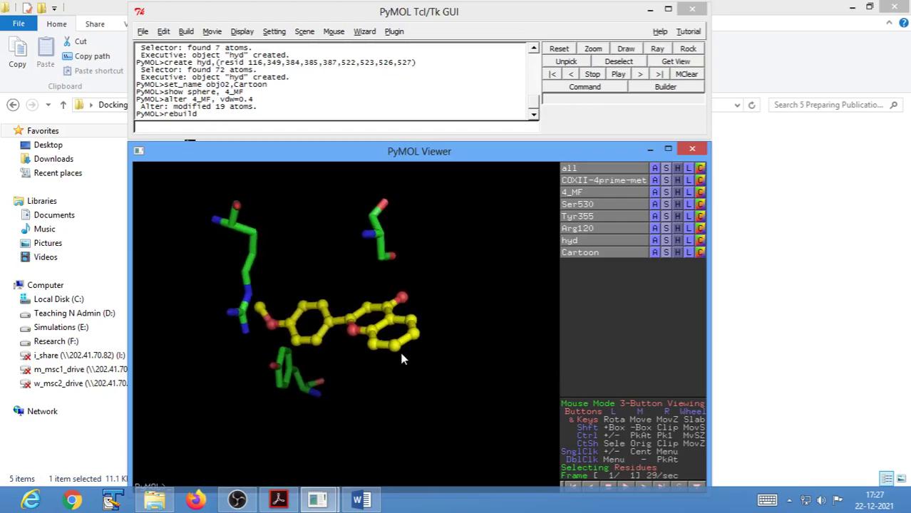
Start the Measurement wizard for distances and look up the hydrogen-bonded atom pairs in the 4prime-methoxy-flavone.pdf diagram in Acrobat
left_click(364, 31)
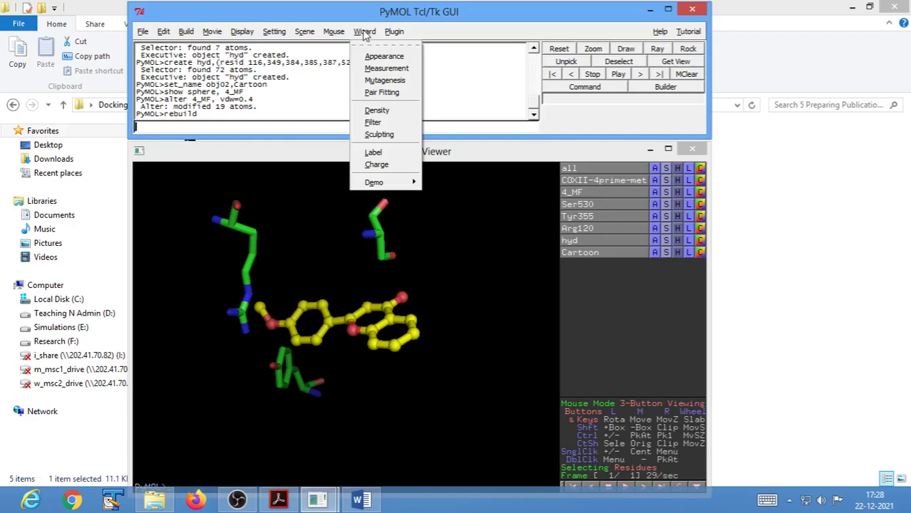
left_click(385, 68)
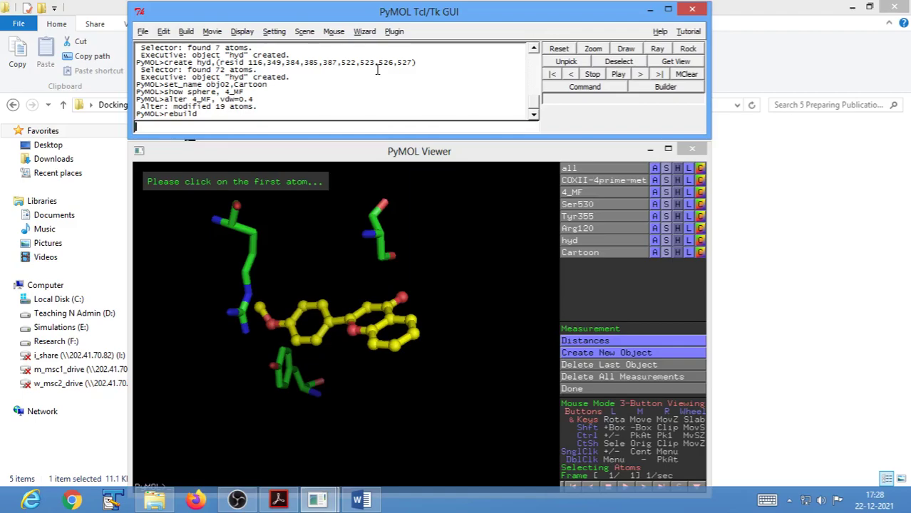
left_click(429, 279)
left_click_drag(429, 280, 556, 306)
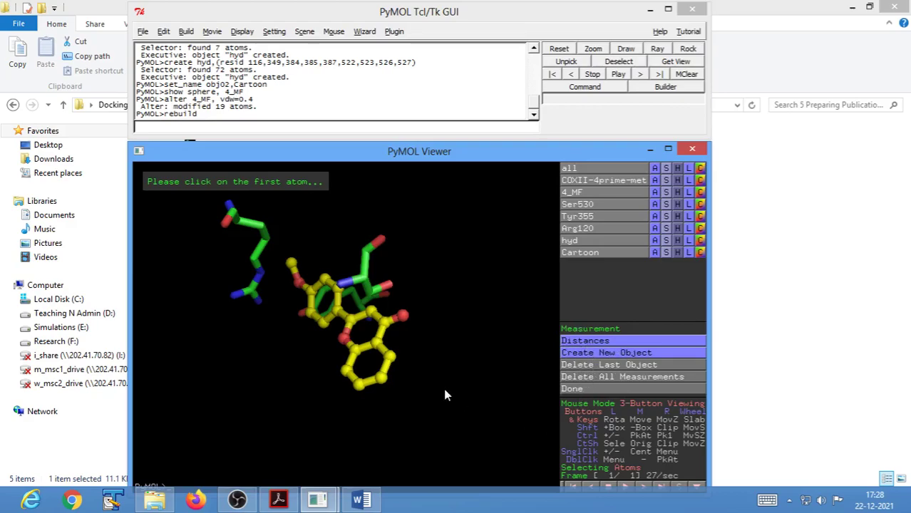
left_click_drag(444, 395, 425, 361)
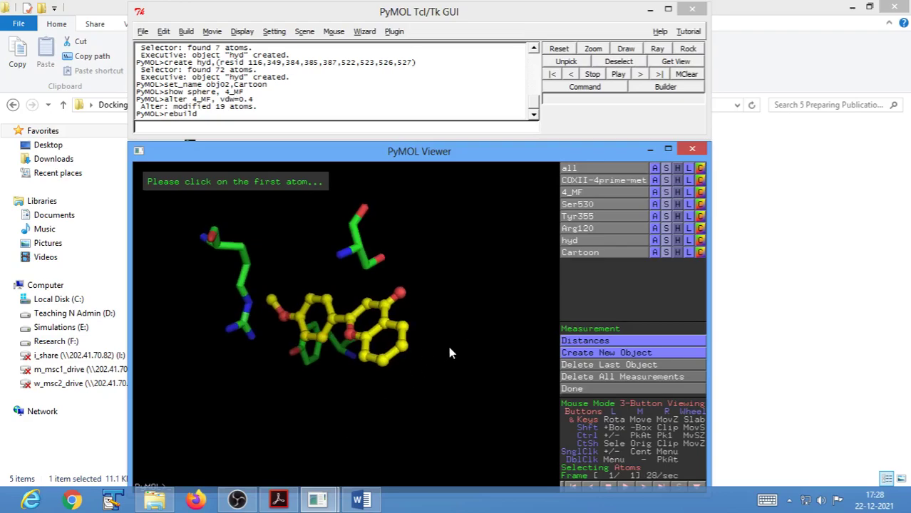
left_click(278, 499)
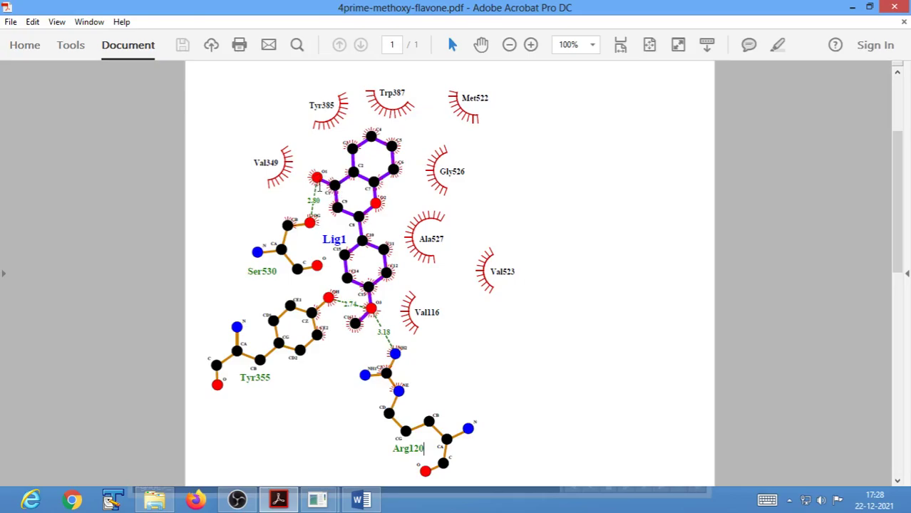
In PyMOL, measure the distance from the ligand's carbonyl oxygen to Ser530's OG atom and check it against the Acrobat interaction diagram
left_click(853, 7)
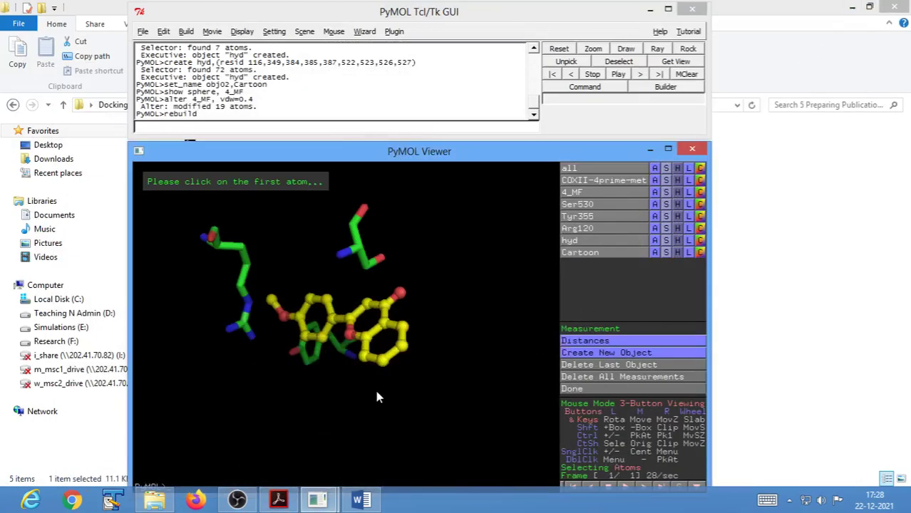
mouse_move(375, 386)
left_mouse_down()
mouse_move(376, 343)
mouse_move(373, 385)
mouse_move(387, 385)
left_mouse_up()
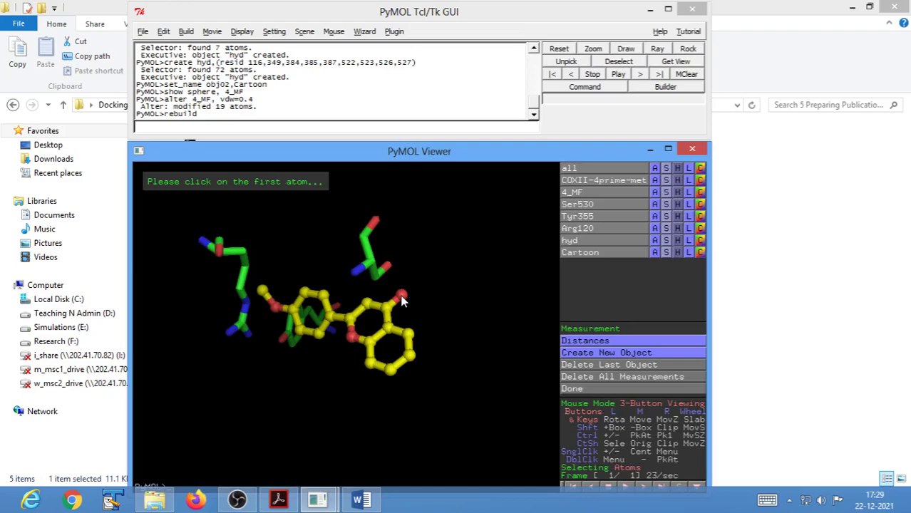
left_click_drag(430, 310, 387, 287)
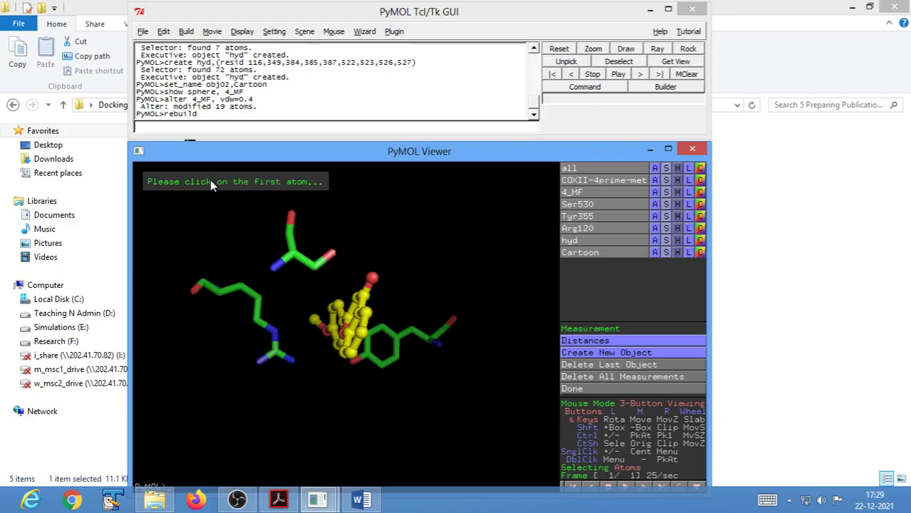
left_click(372, 278)
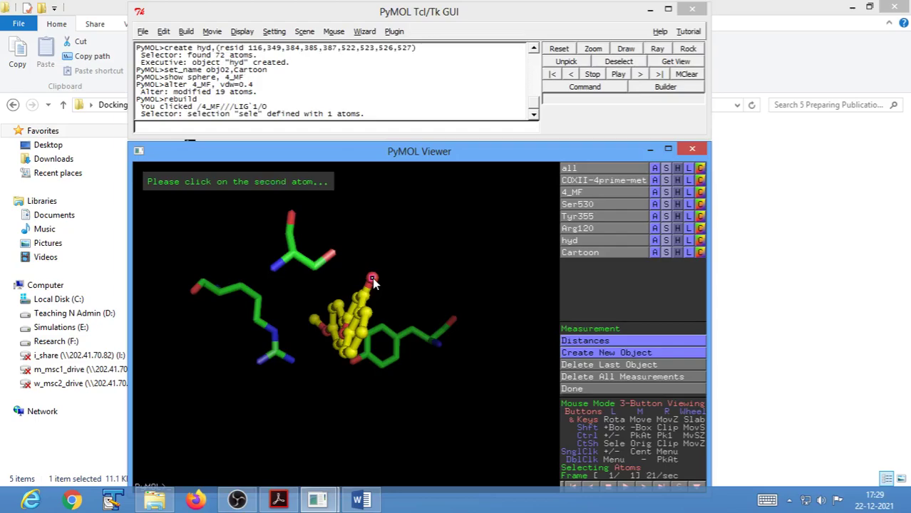
left_click(332, 255)
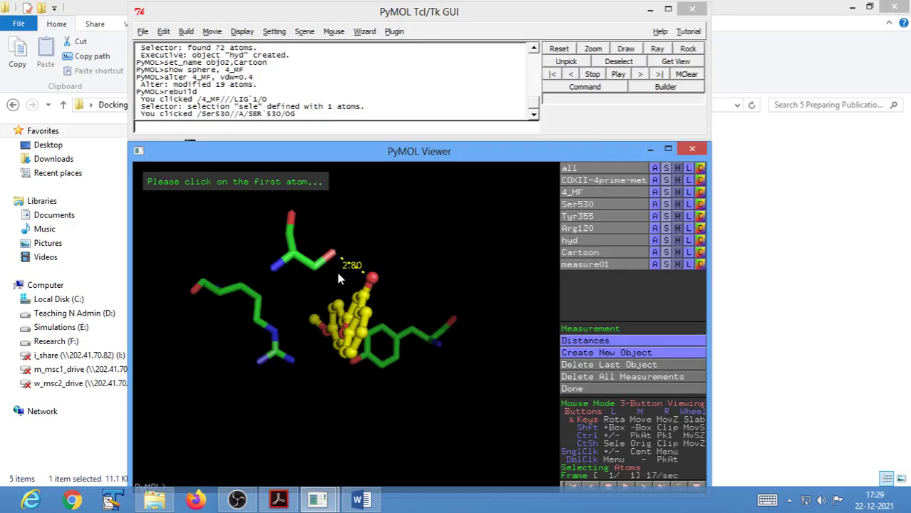
left_click(575, 389)
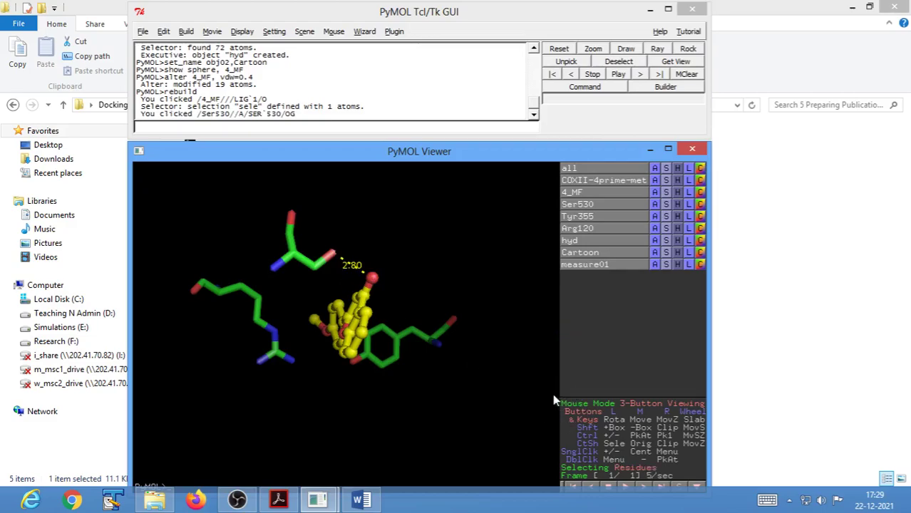
left_click_drag(427, 293, 433, 266)
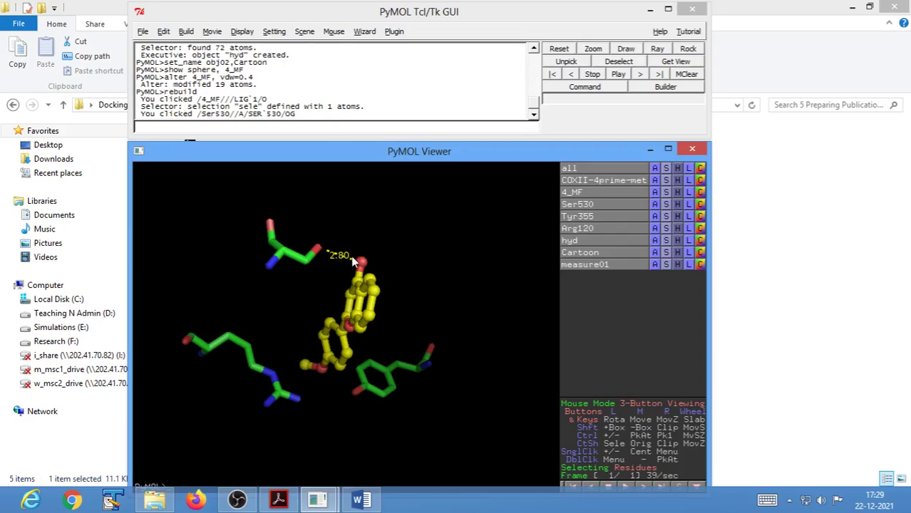
left_click(278, 499)
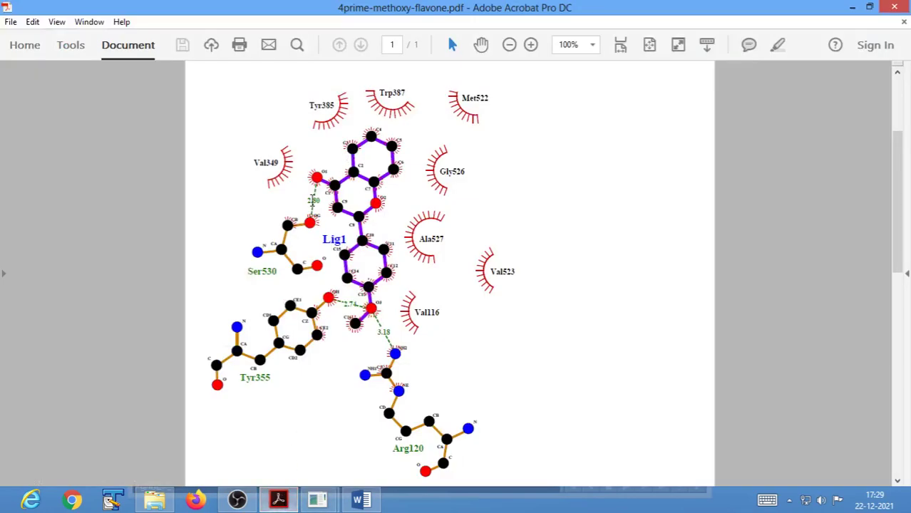
left_click_drag(306, 200, 320, 201)
left_click(852, 8)
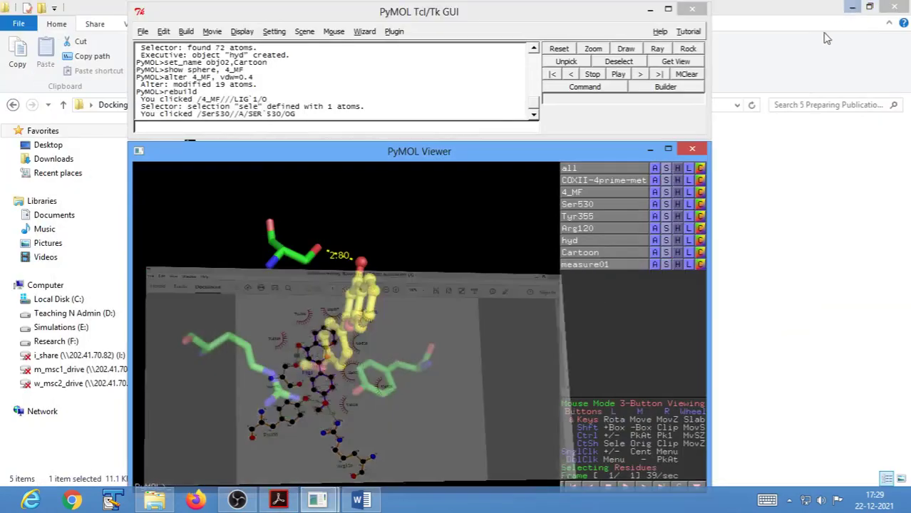
Check the hydrogen-bonding residues in the PDF diagram, then label Ser530, Tyr355 and Arg120 with their residue names in PyMOL
left_click_drag(405, 279, 202, 281)
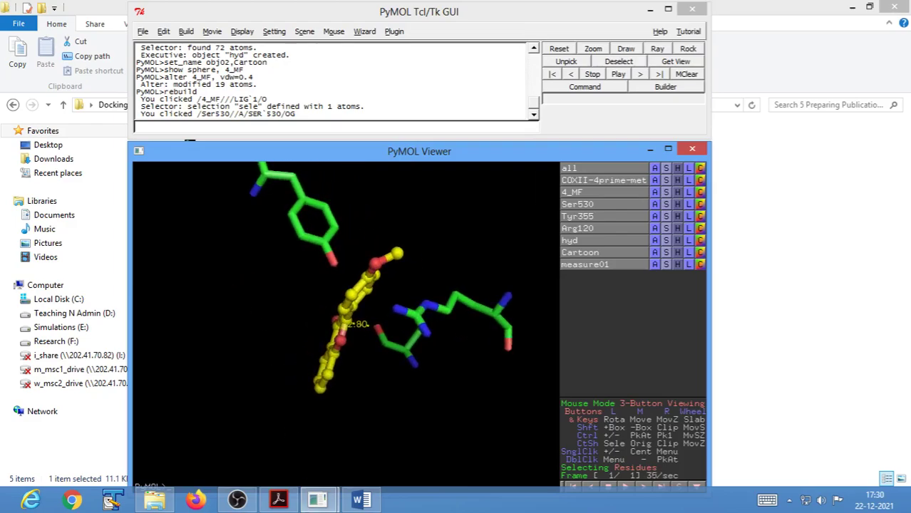
left_click(278, 499)
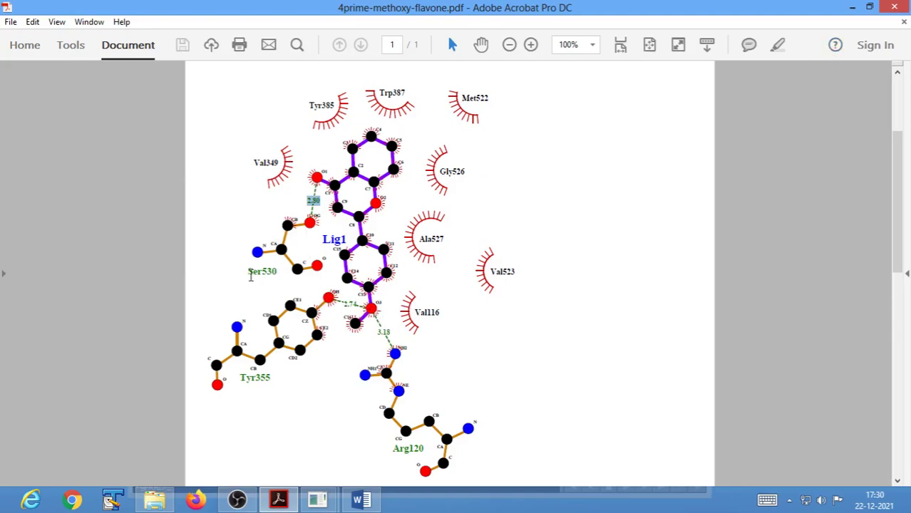
left_click(852, 7)
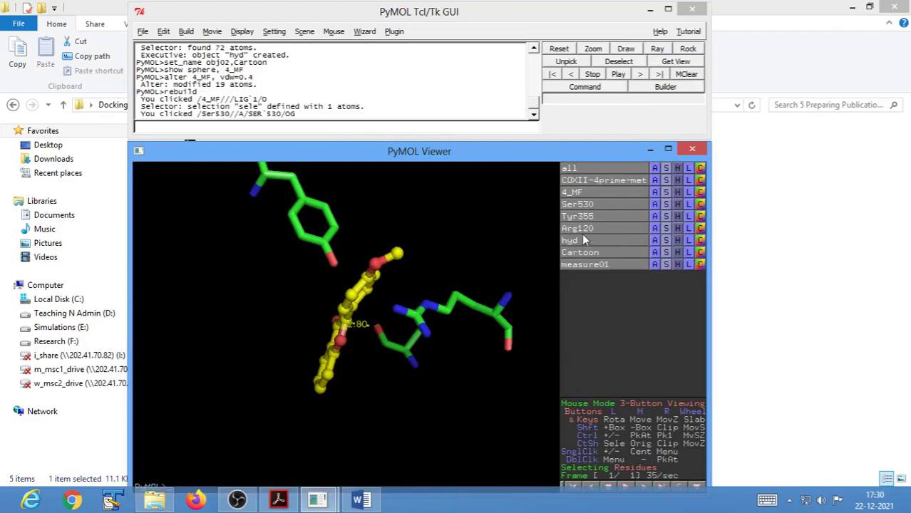
left_click_drag(451, 265, 486, 315)
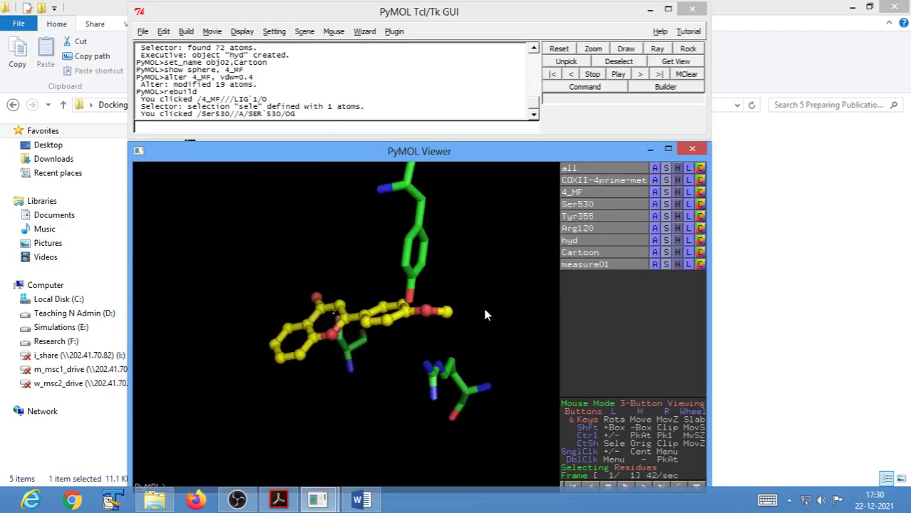
left_click(688, 205)
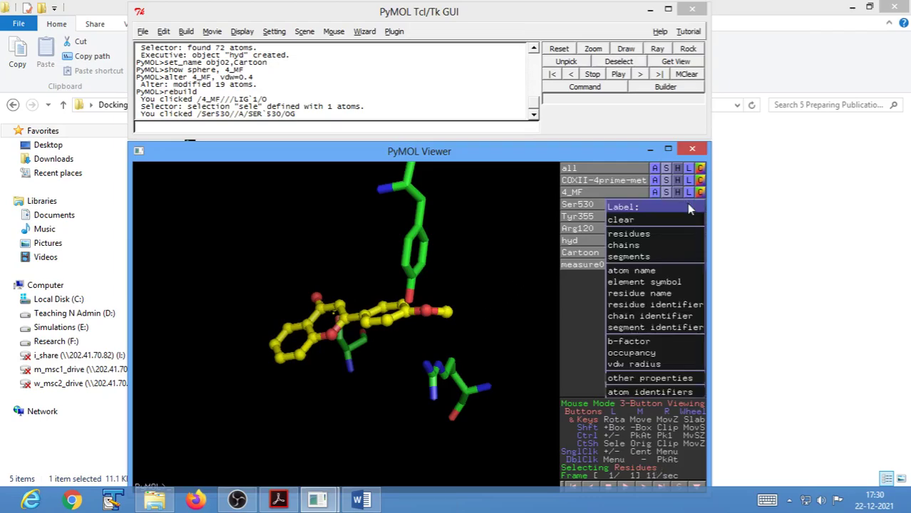
left_click(657, 236)
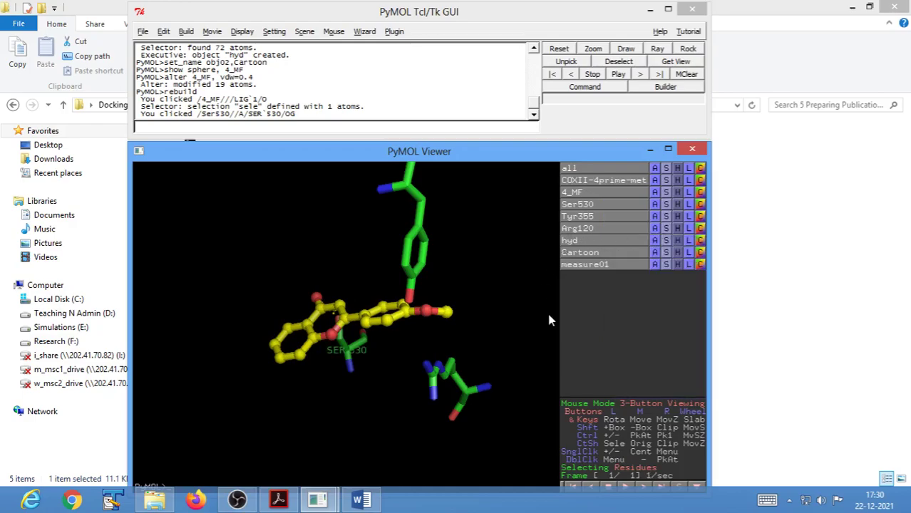
left_click(689, 217)
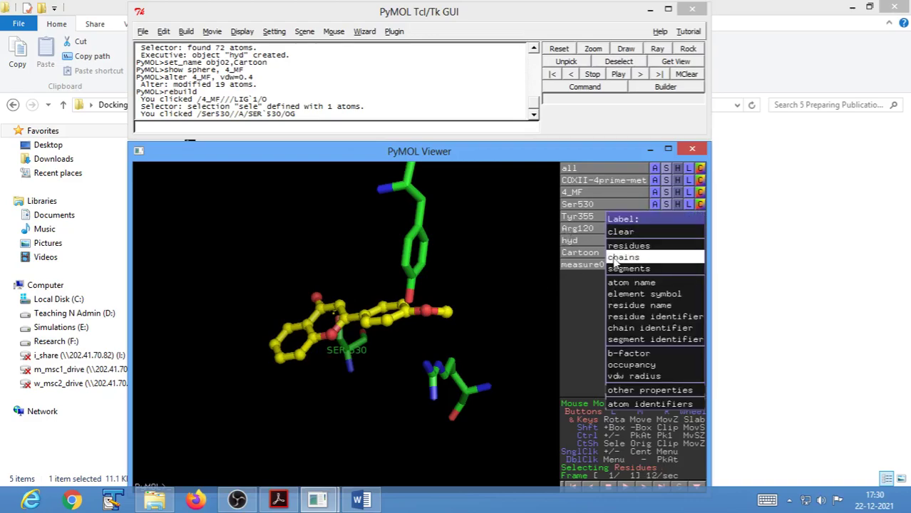
left_click(619, 247)
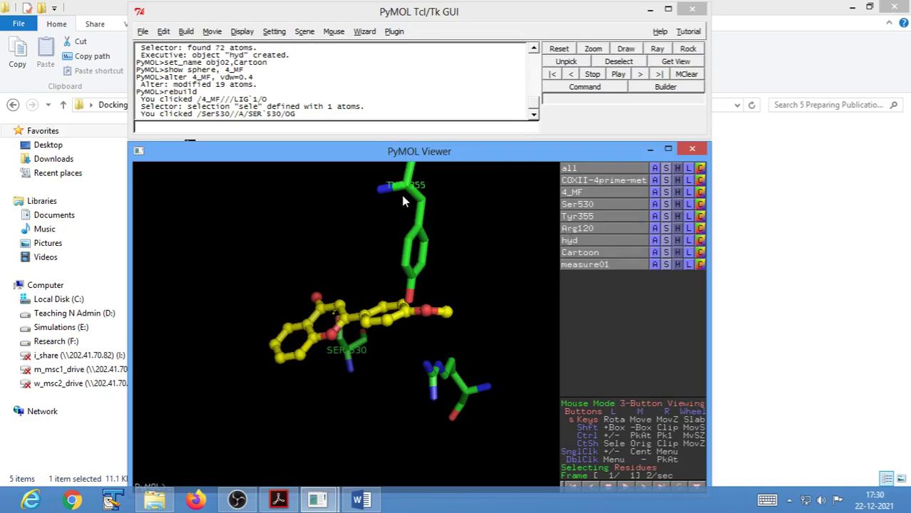
left_click(688, 228)
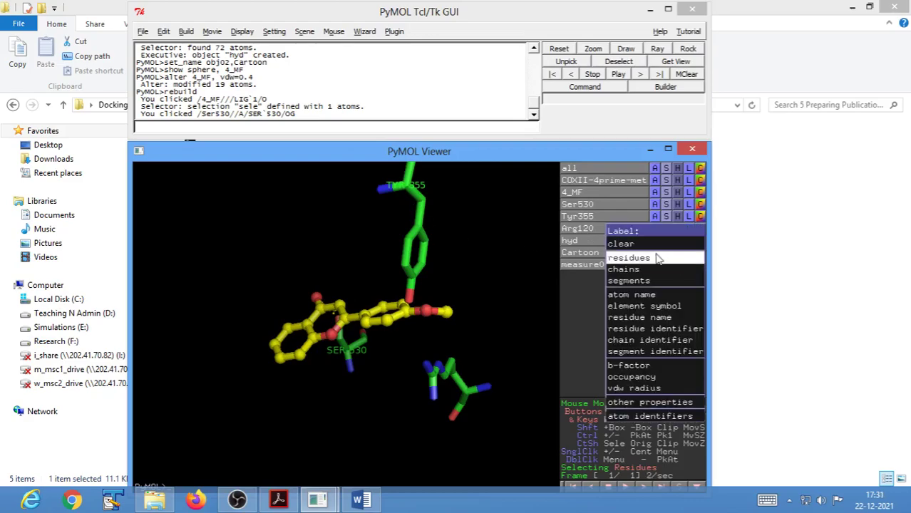
left_click(656, 258)
Measure the distance from Tyr355's OH atom to the ligand's methoxy oxygen and compare it with the PDF diagram
left_click_drag(468, 415, 430, 431)
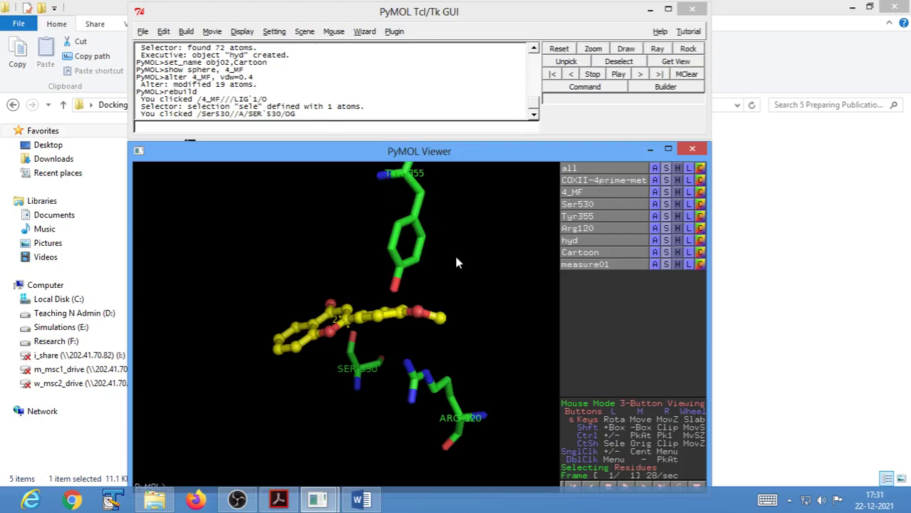
mouse_move(458, 263)
left_mouse_down()
mouse_move(410, 268)
mouse_move(436, 262)
mouse_move(457, 273)
left_mouse_up()
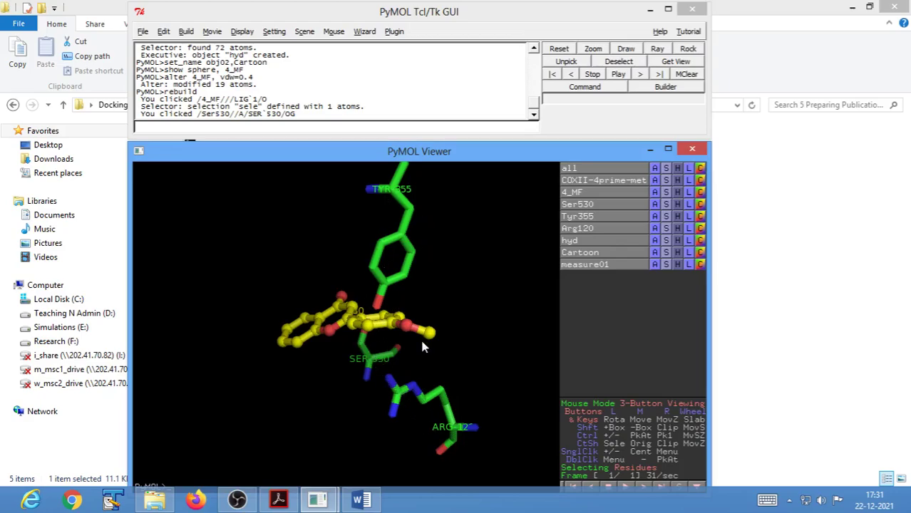
left_click_drag(422, 364, 420, 333)
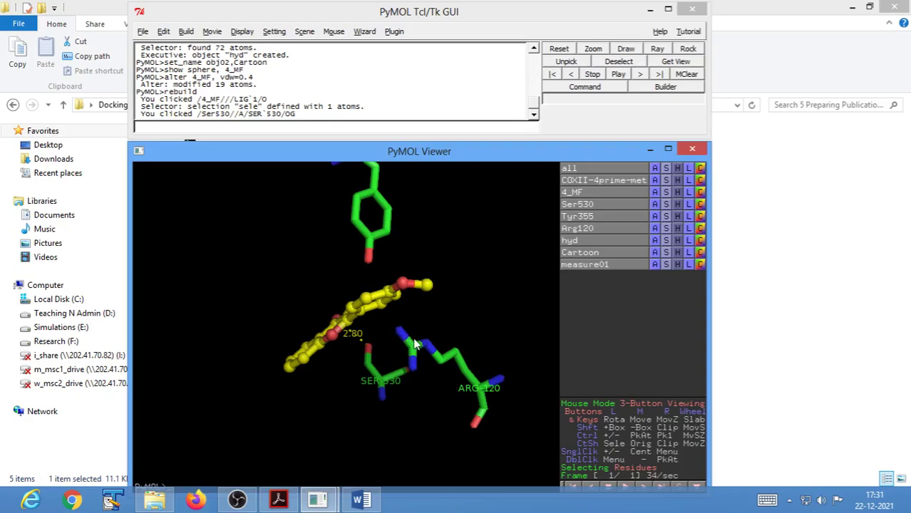
left_click(366, 32)
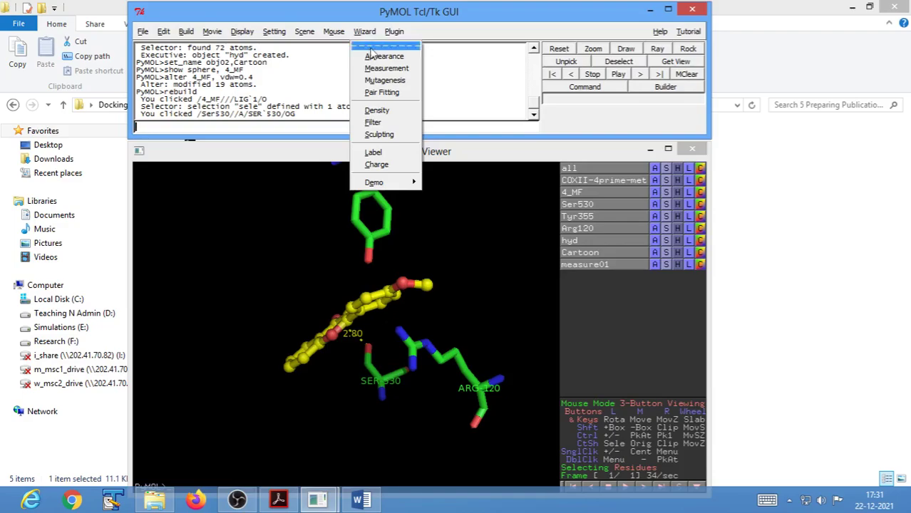
left_click(386, 68)
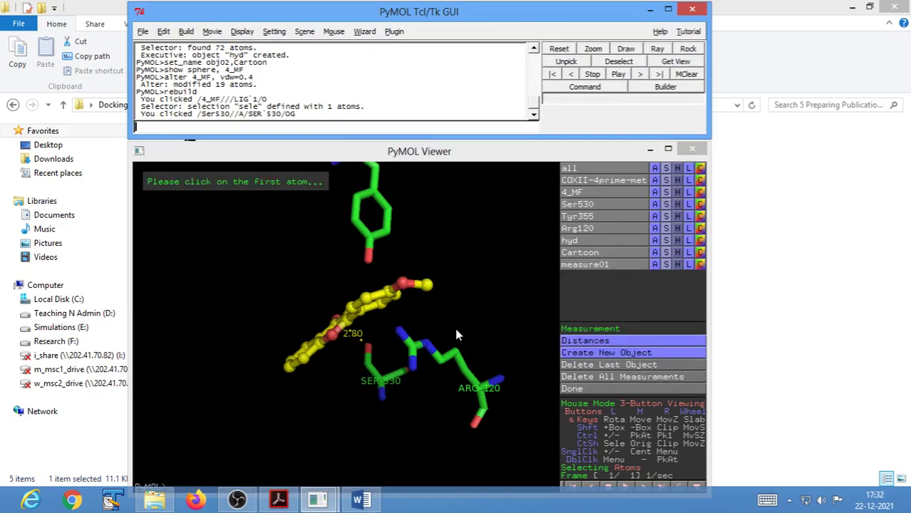
left_click(366, 260)
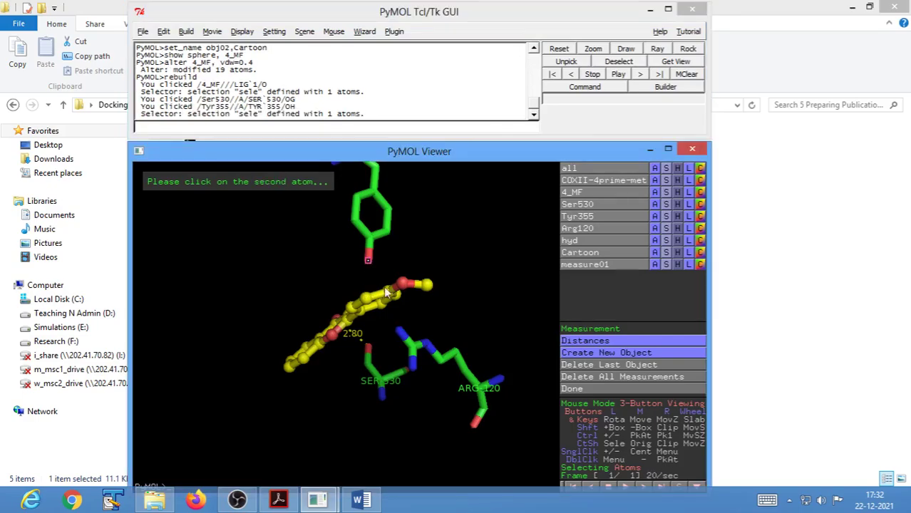
left_click(403, 284)
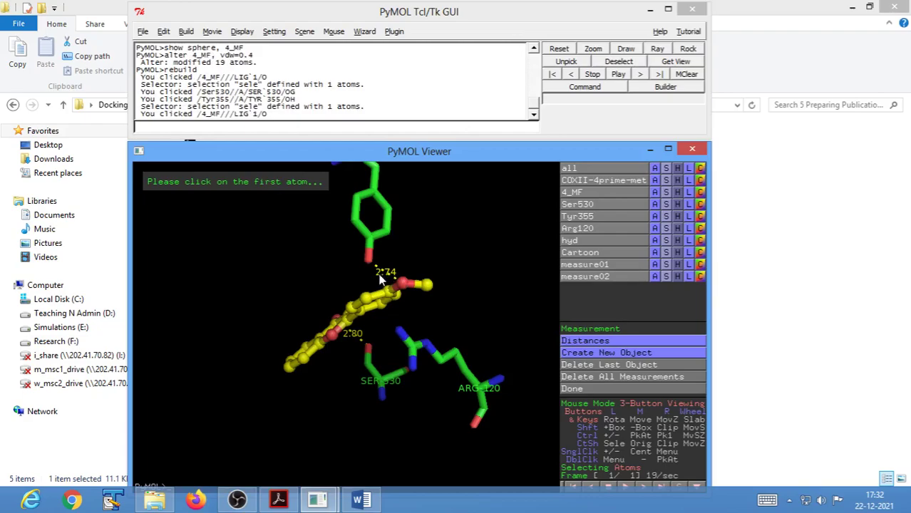
left_click(282, 500)
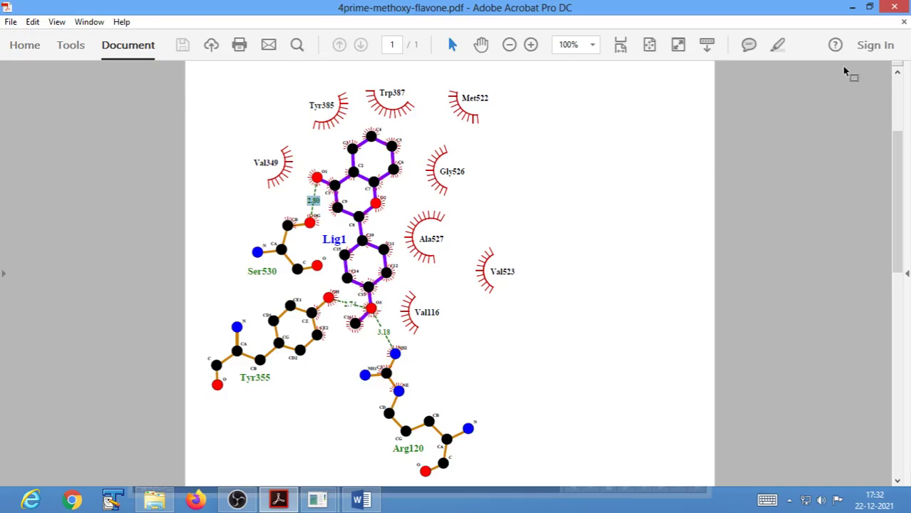
left_click(853, 9)
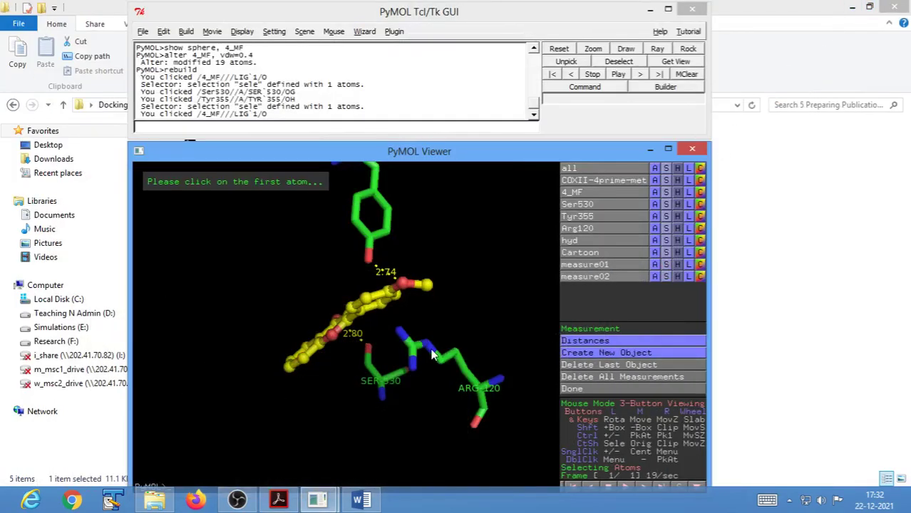
Measure the distance from Arg120's NH2 atom to the ligand's methoxy oxygen, check it against the PDF diagram, and finish measuring
left_click(397, 331)
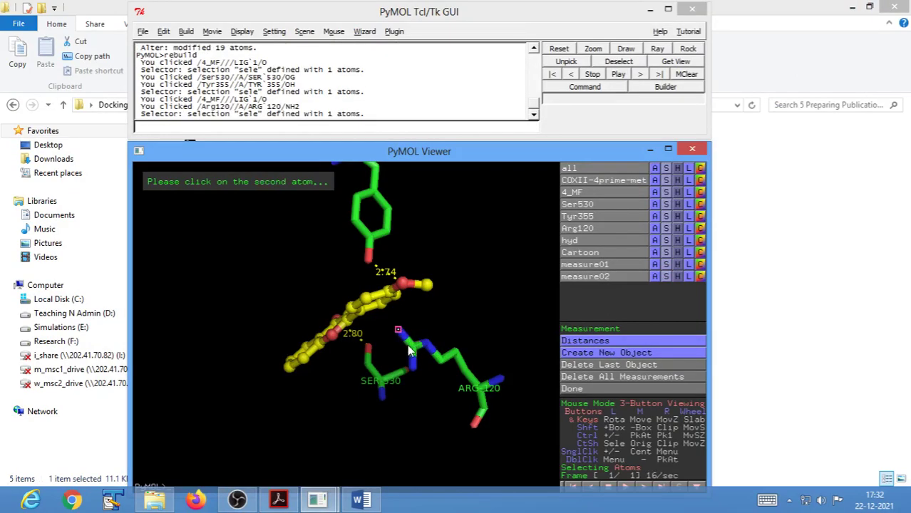
left_click(403, 285)
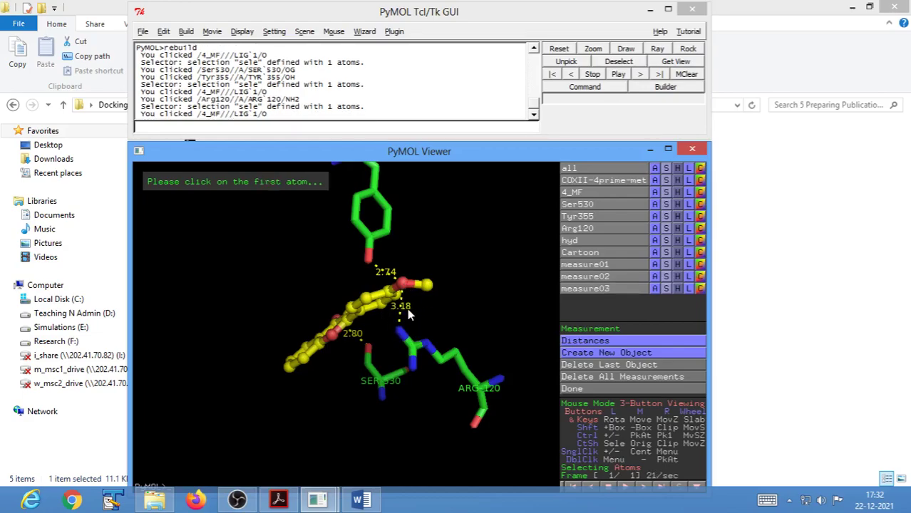
left_click(280, 501)
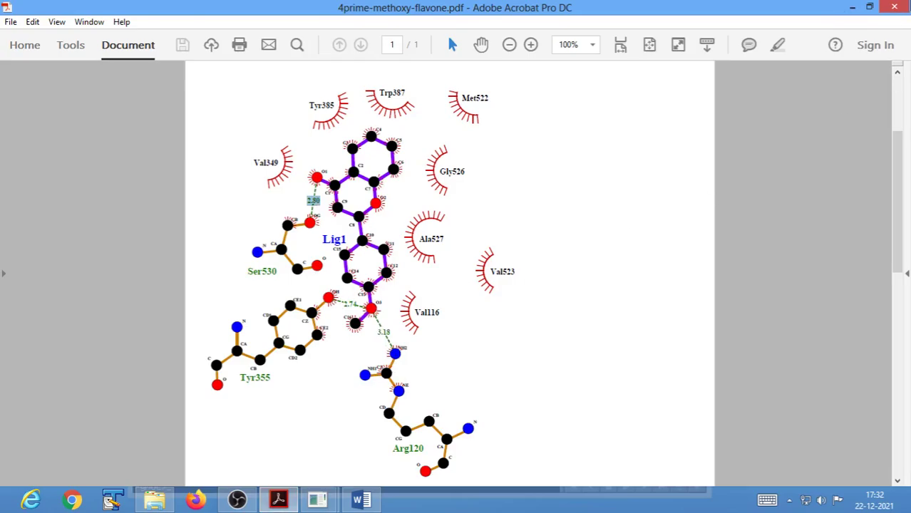
left_click(854, 8)
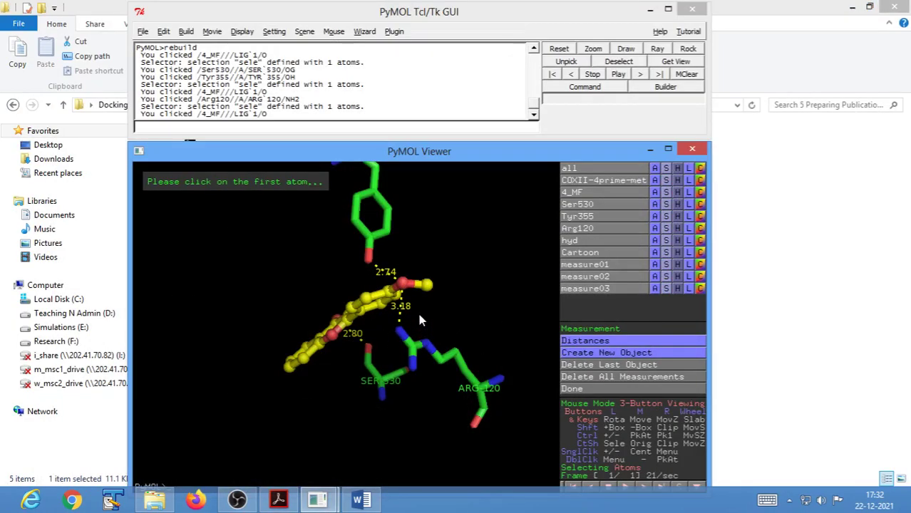
left_click(579, 391)
left_click_drag(459, 351, 391, 366)
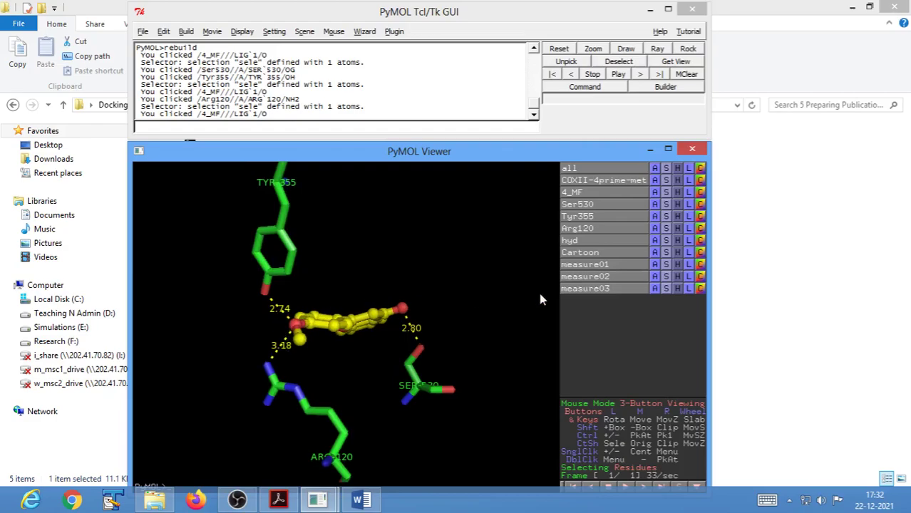
Hide the distance labels of measure01, measure02 and measure03 while keeping their dashed lines
left_click(680, 254)
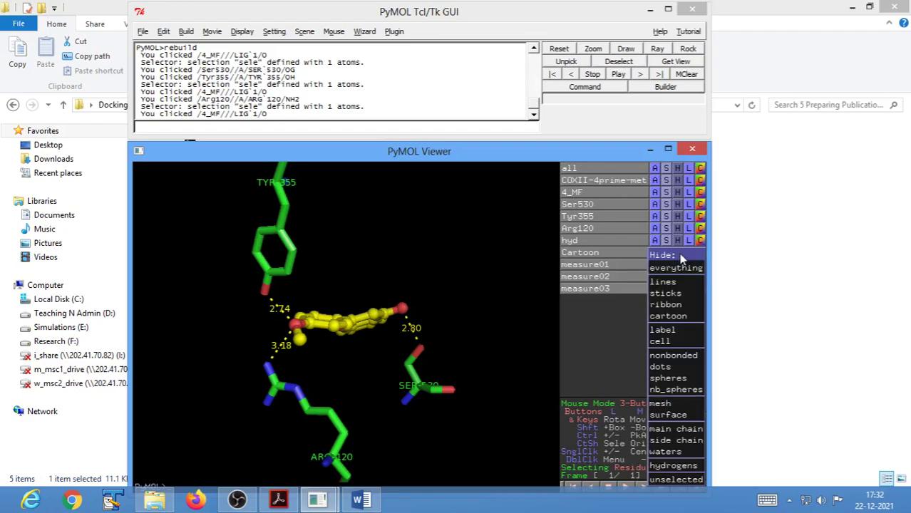
left_click(669, 332)
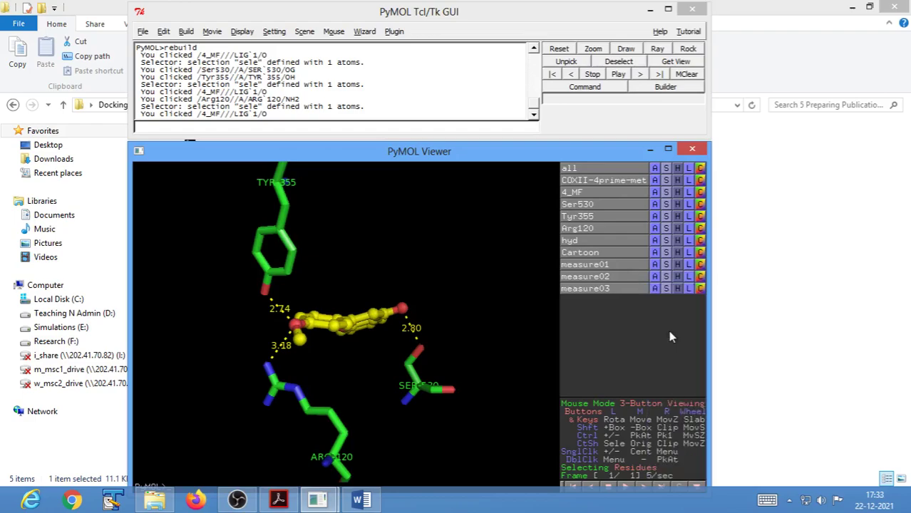
left_click(678, 266)
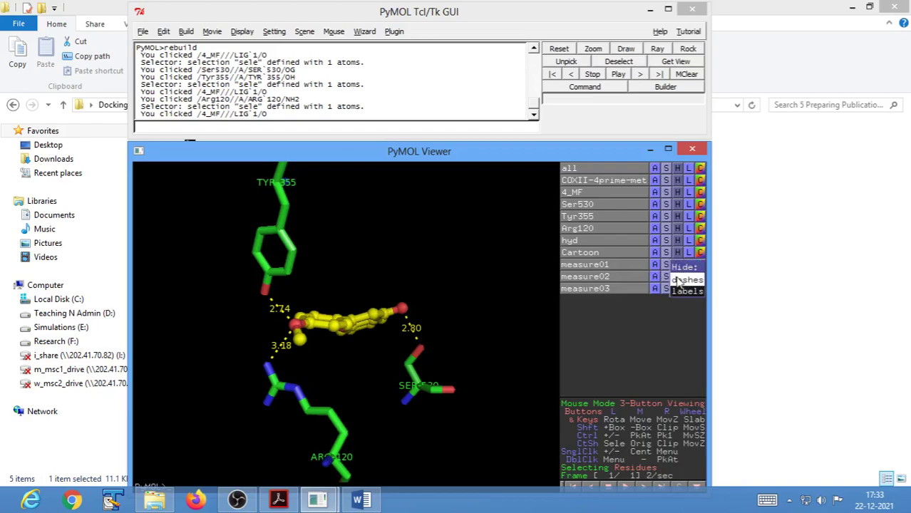
left_click(683, 302)
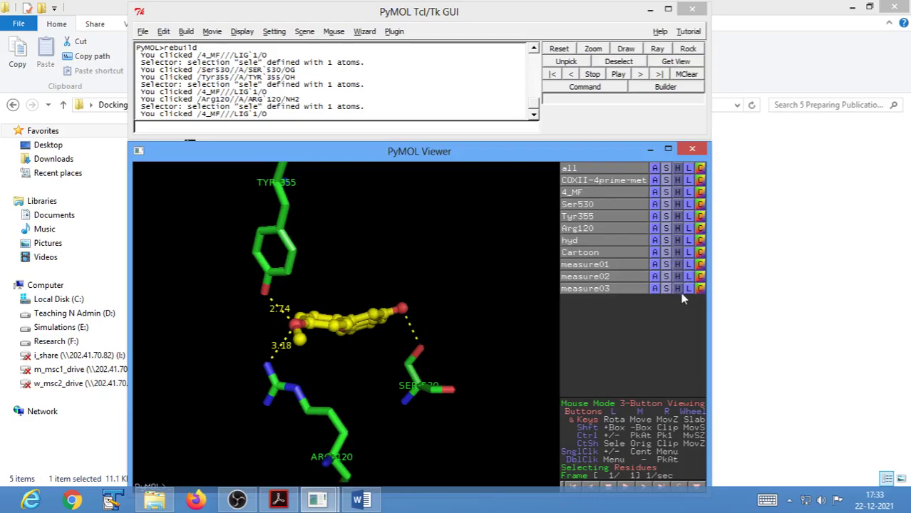
left_click(678, 278)
left_click(676, 288)
left_click(689, 312)
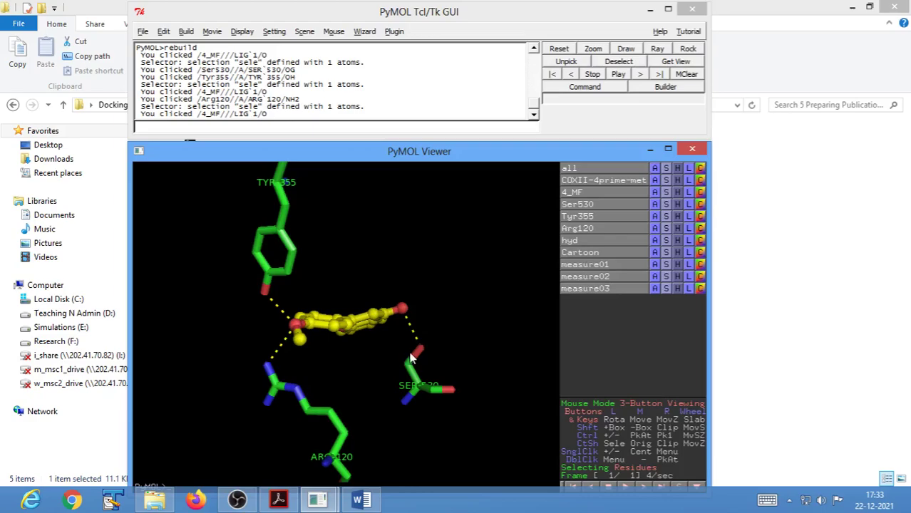
Orient the ligand and its three bonded residues, then save the PyMOL session as test
left_click_drag(371, 361, 397, 332)
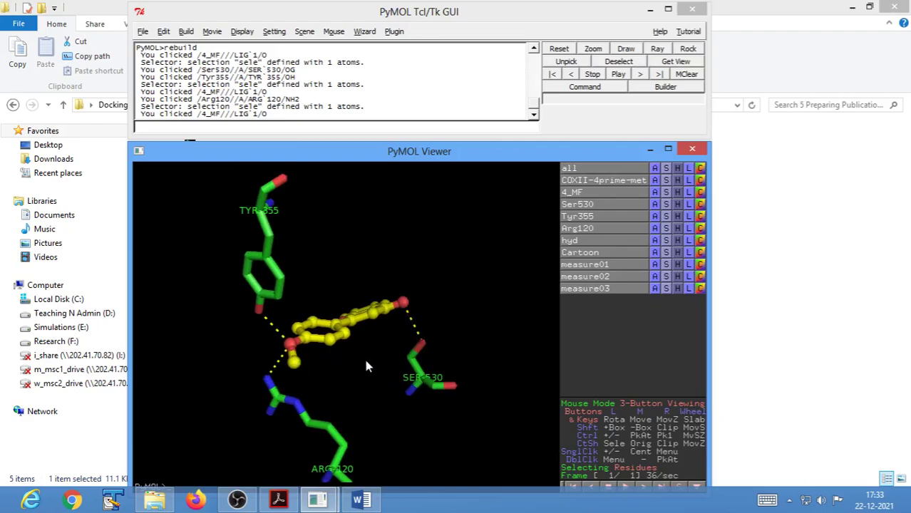
left_click_drag(365, 366, 324, 377)
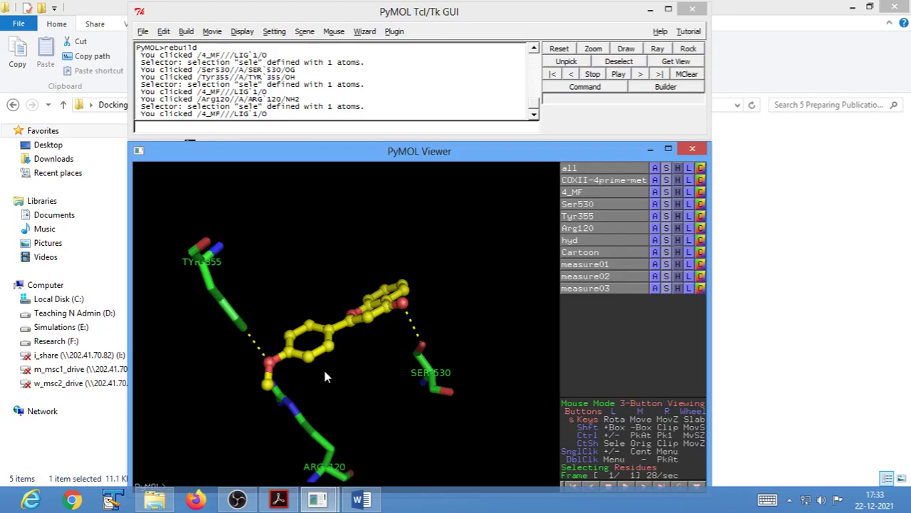
left_click_drag(367, 404, 367, 385)
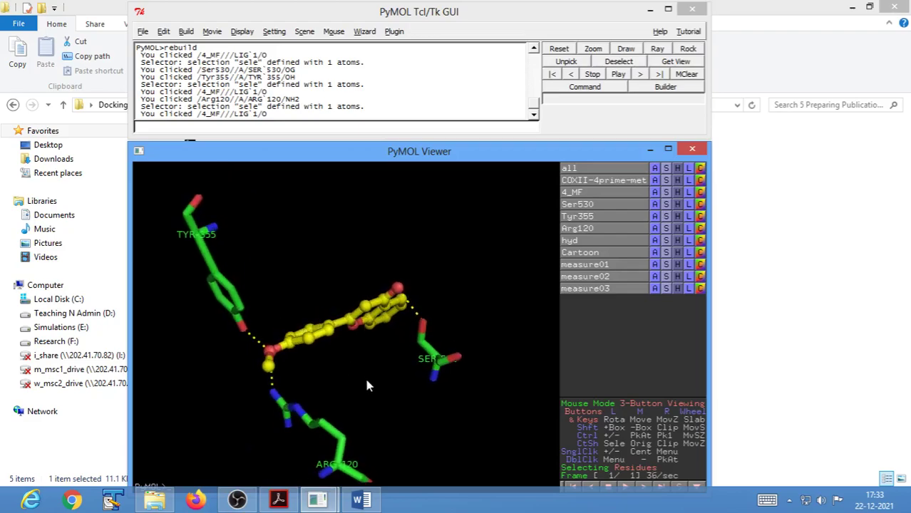
left_click(144, 33)
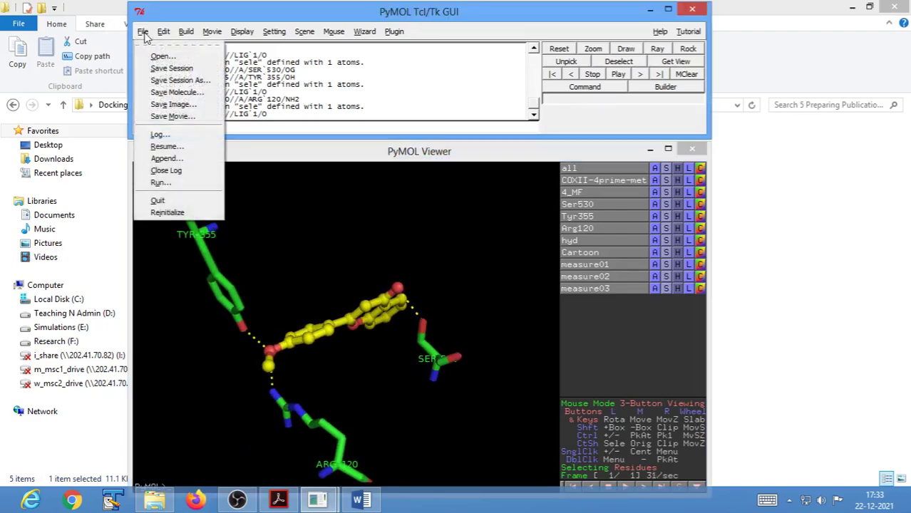
left_click(168, 69)
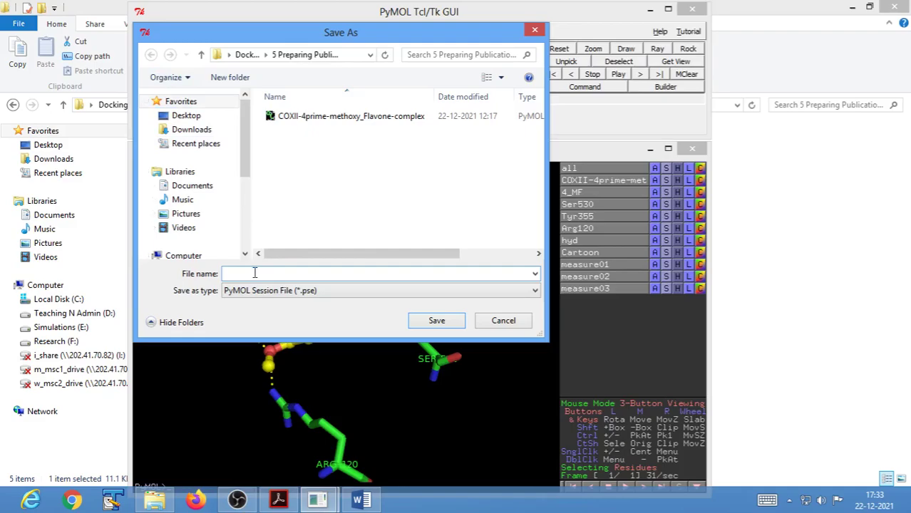
type("test")
left_click(441, 330)
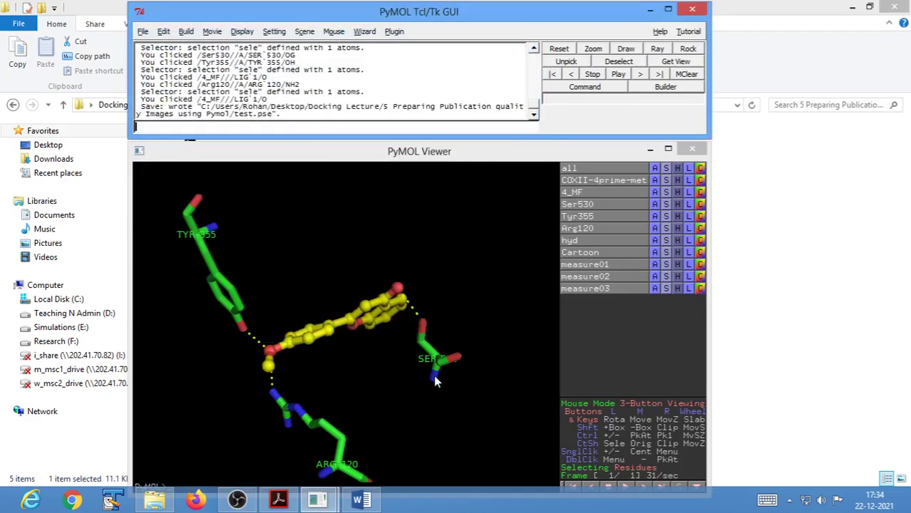
Check the project folder in File Explorer for the saved test session file, then minimize the folder window
left_click(793, 325)
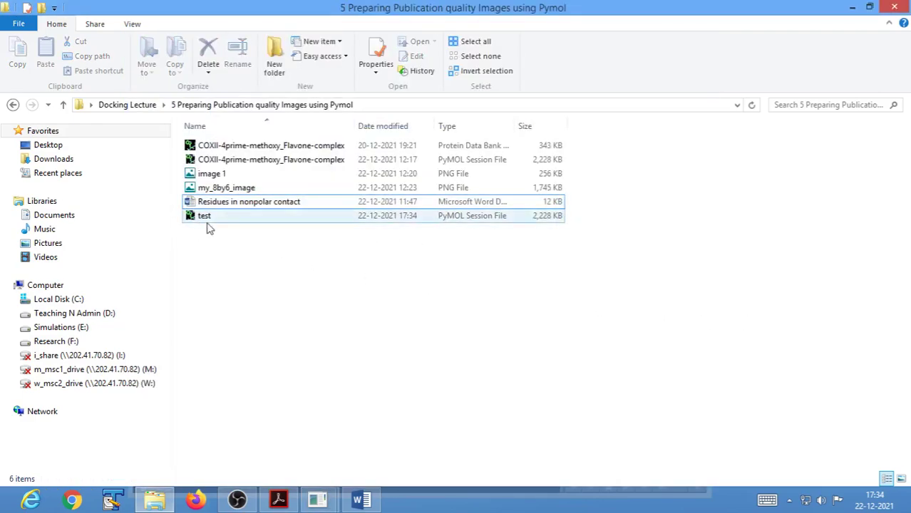
mouse_move(317, 499)
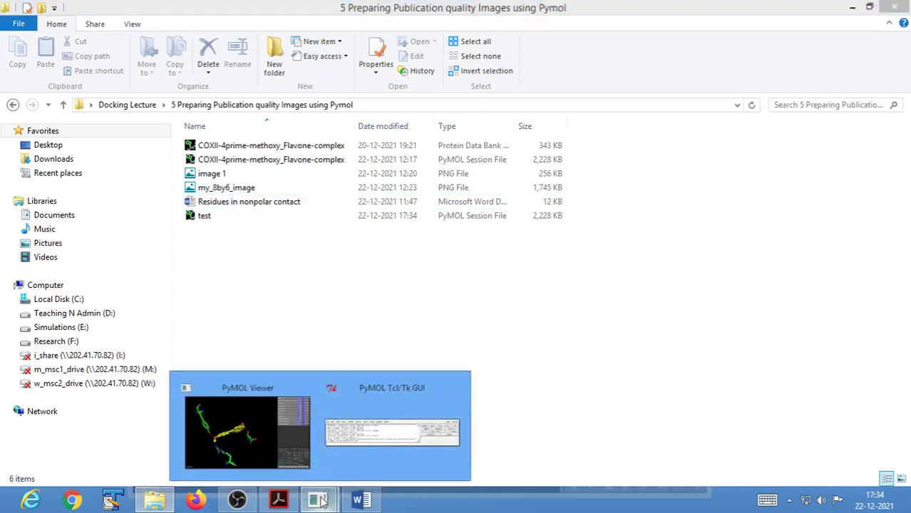
left_click(367, 437)
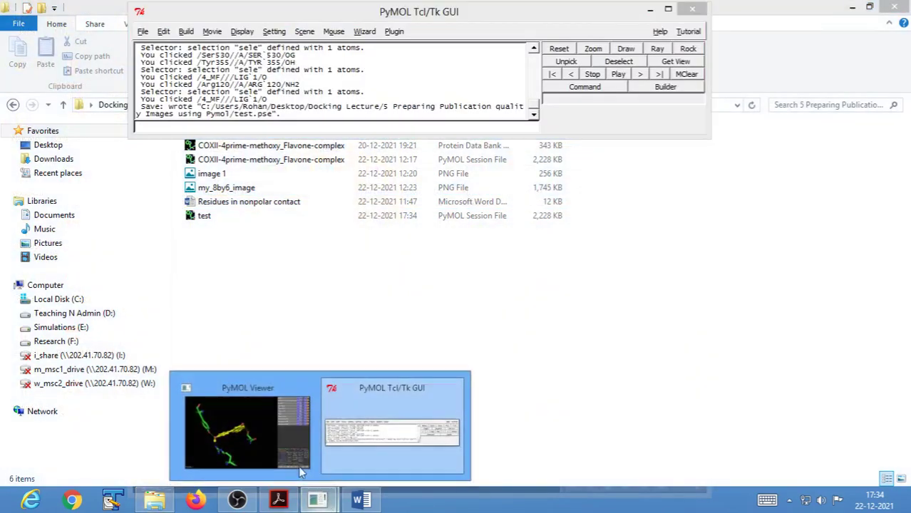
left_click(260, 443)
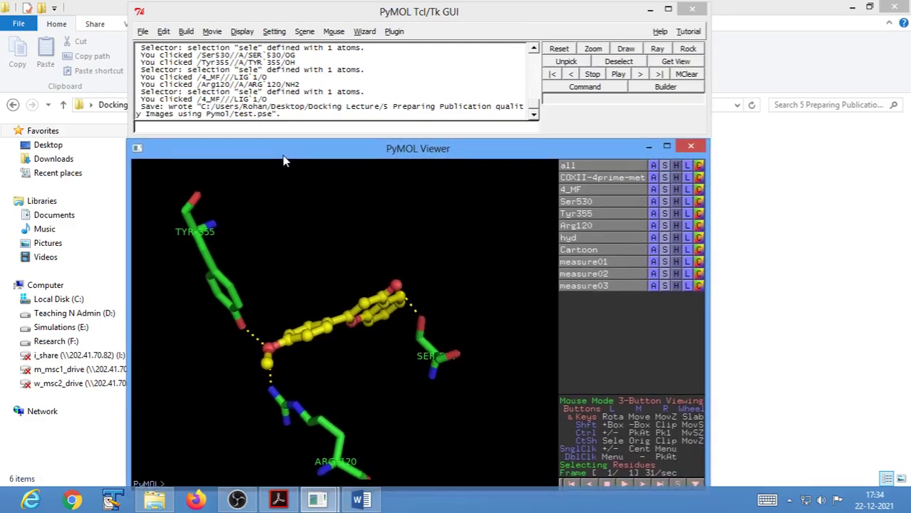
left_click_drag(283, 158, 281, 159)
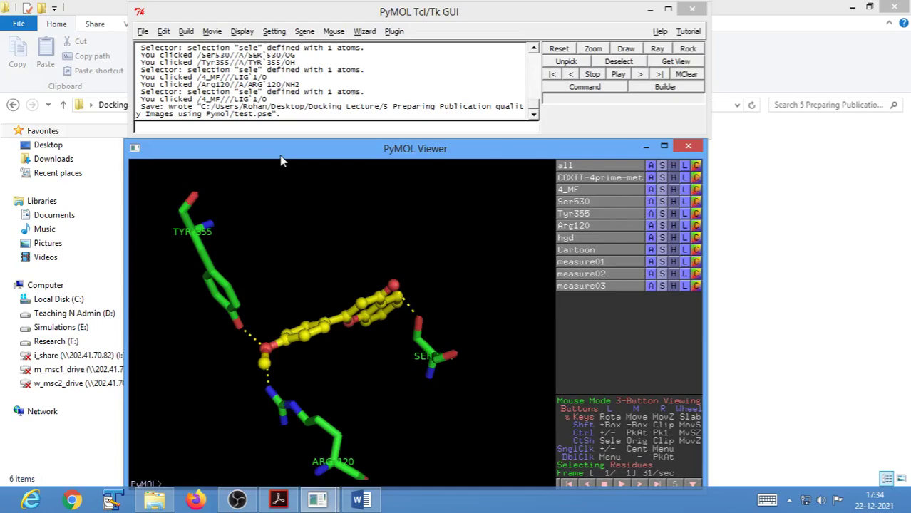
left_click(840, 312)
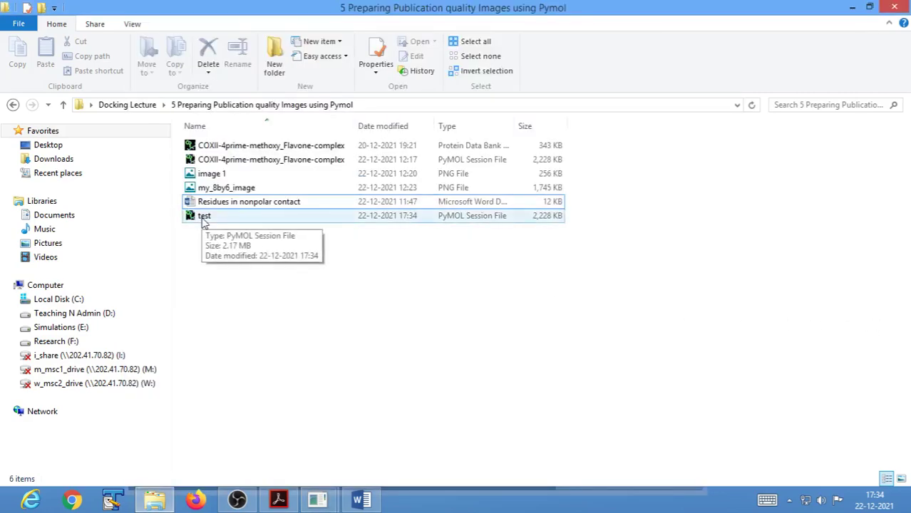
left_click(852, 7)
Review the nonpolar contact residues such as Val116 in the Acrobat diagram and the Word residue list, then return to PyMOL
left_click_drag(356, 388, 356, 356)
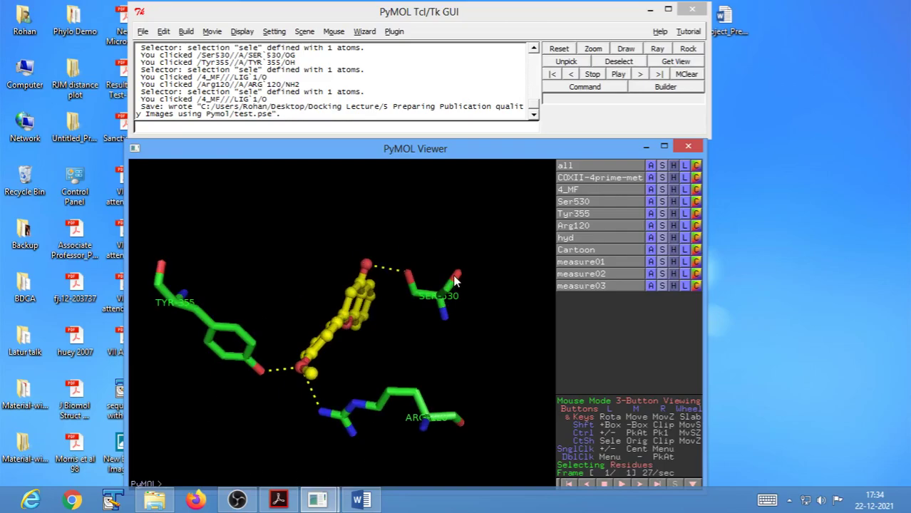
left_click_drag(443, 351, 423, 358)
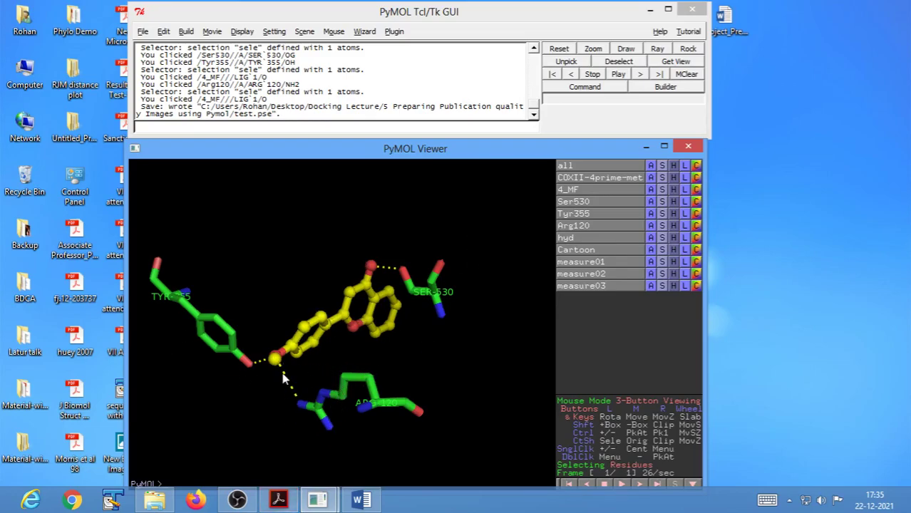
left_click(278, 499)
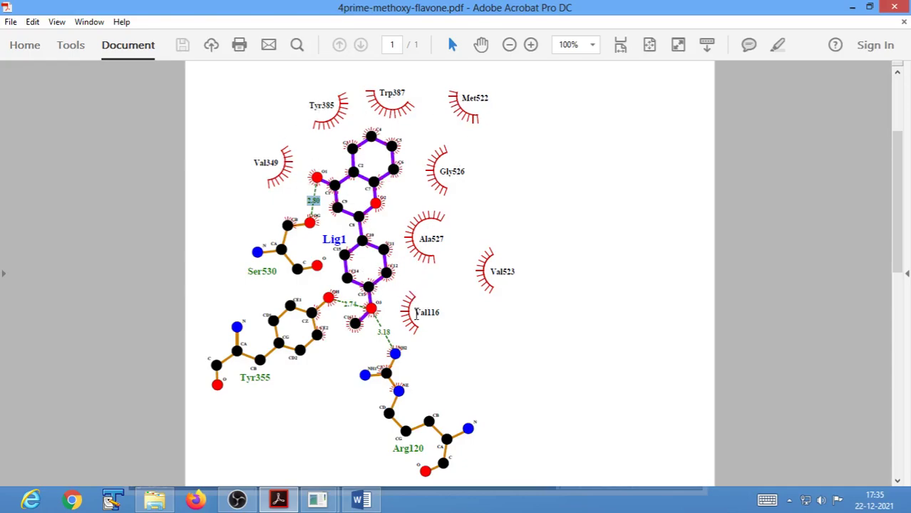
left_click_drag(415, 313, 440, 309)
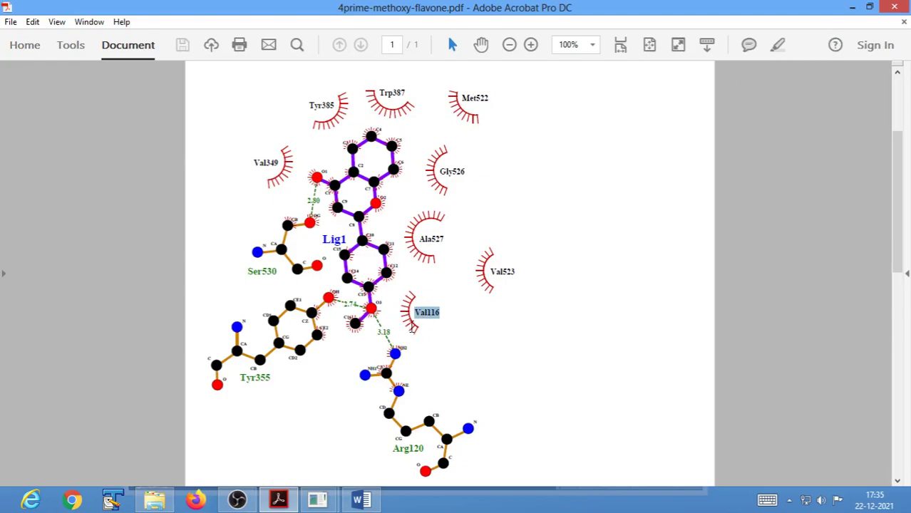
left_click(407, 325)
left_click(853, 9)
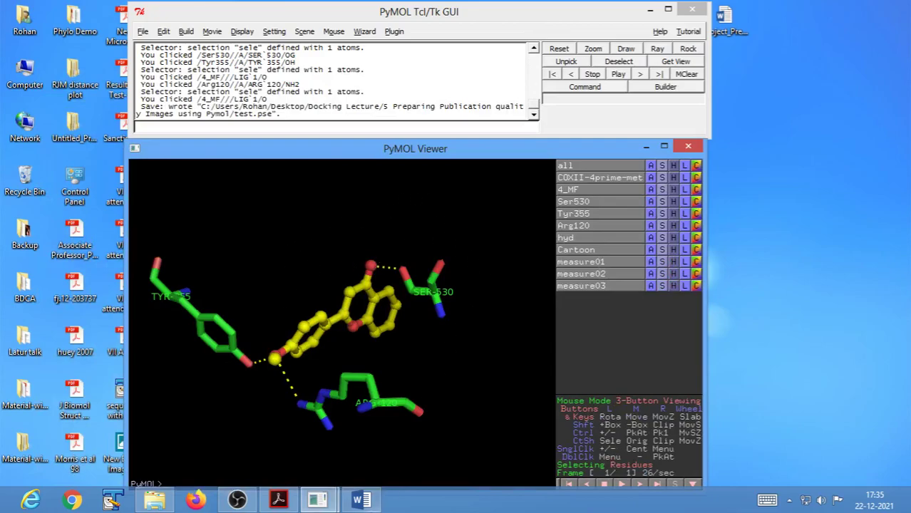
left_click(361, 500)
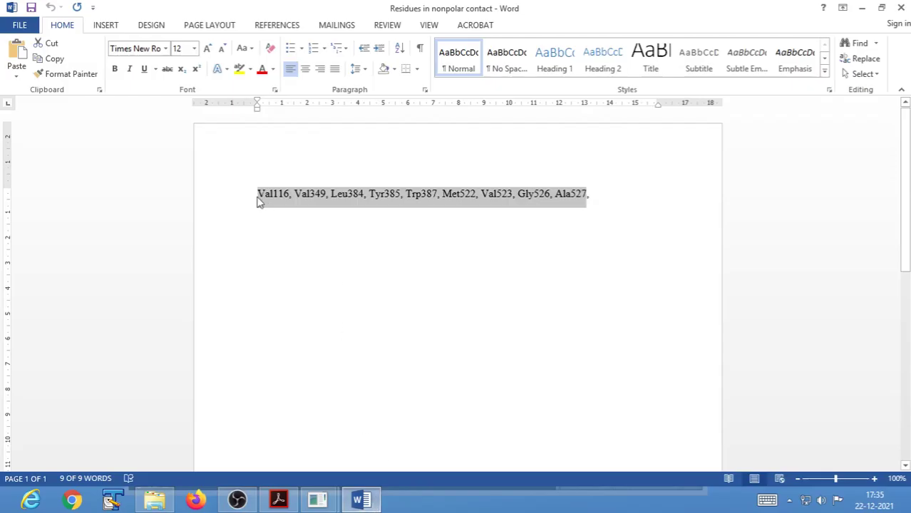
left_click(861, 12)
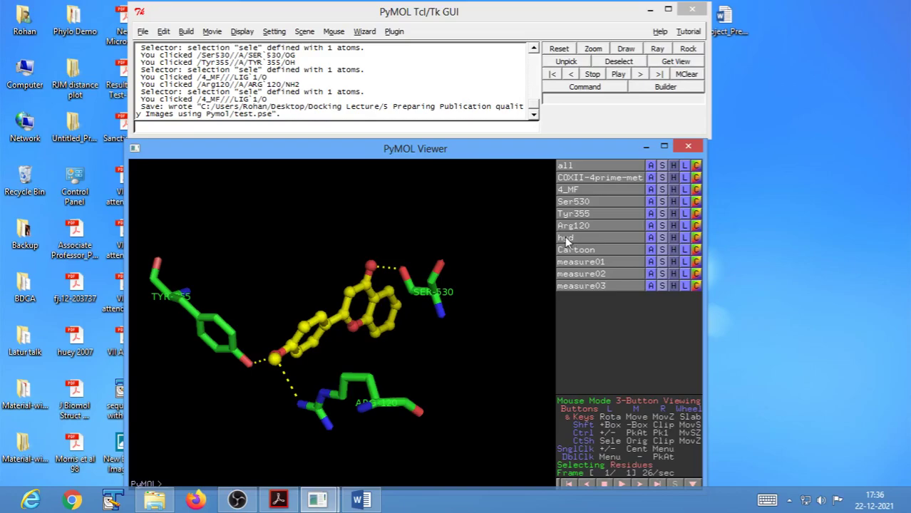
Show the hydrophobic residues in the hyd object as a surface
left_click(662, 240)
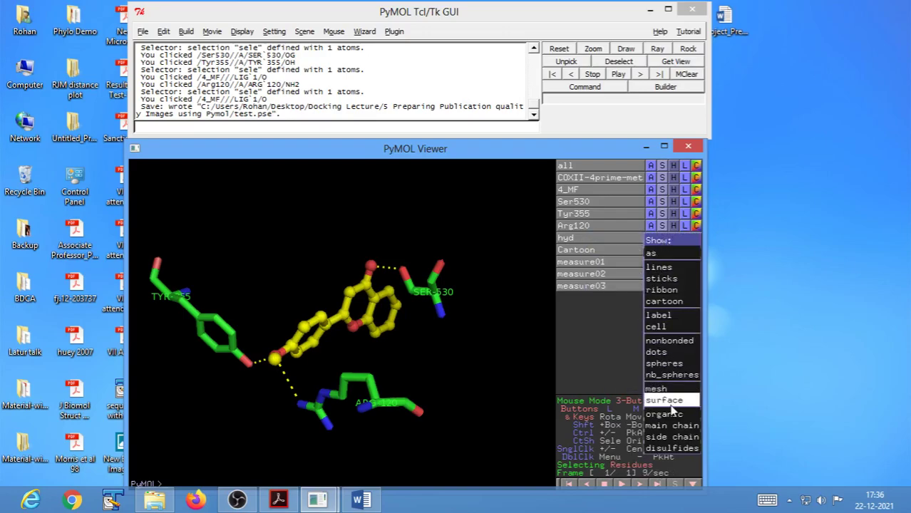
left_click(580, 373)
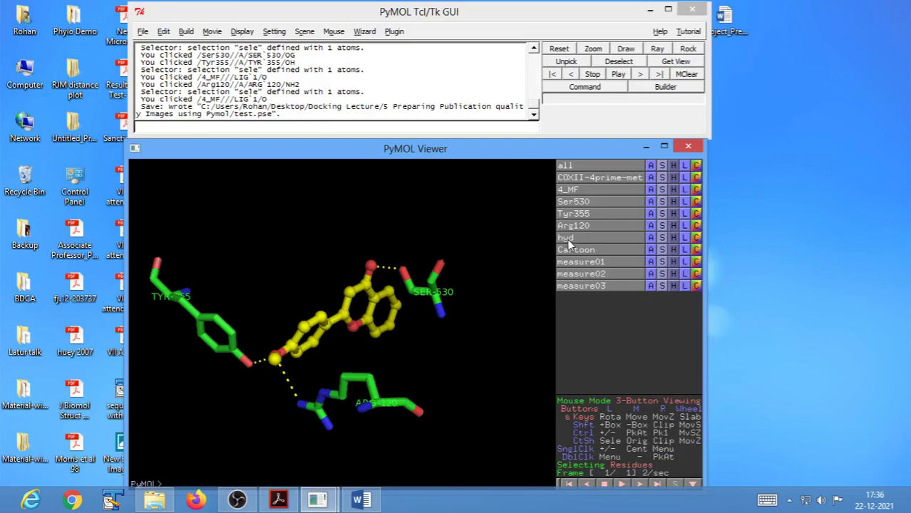
left_click(662, 238)
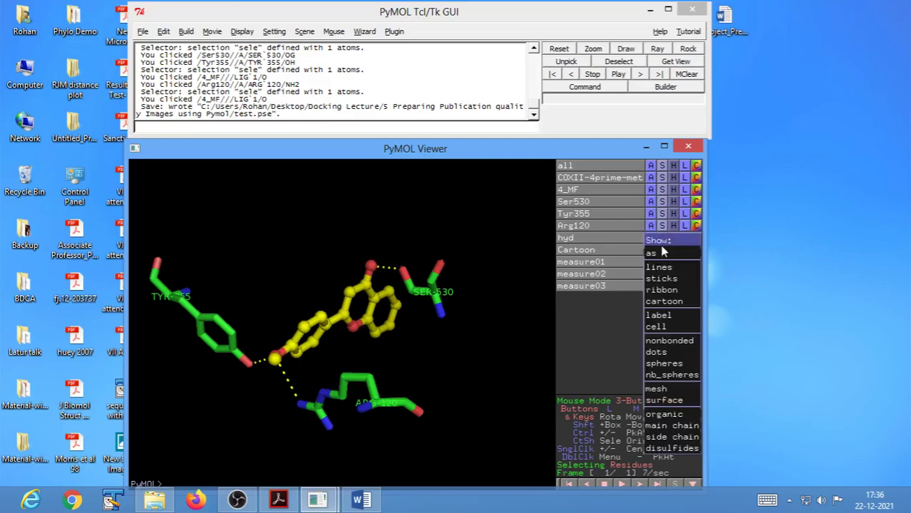
left_click(663, 399)
Examine from several angles how the hydrophobic surface surrounds the ligand and its hydrogen-bonding residues
left_click_drag(362, 372, 267, 372)
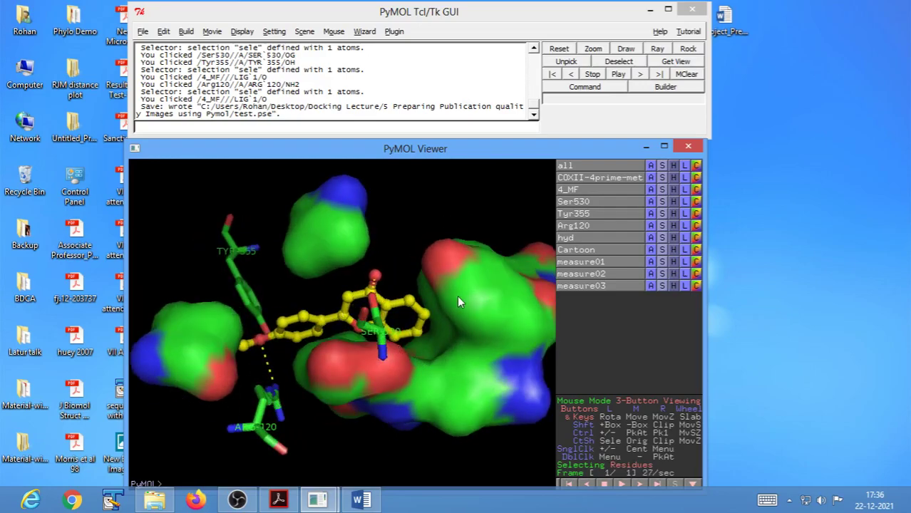
left_click_drag(337, 372, 312, 332)
left_click_drag(286, 276, 341, 296)
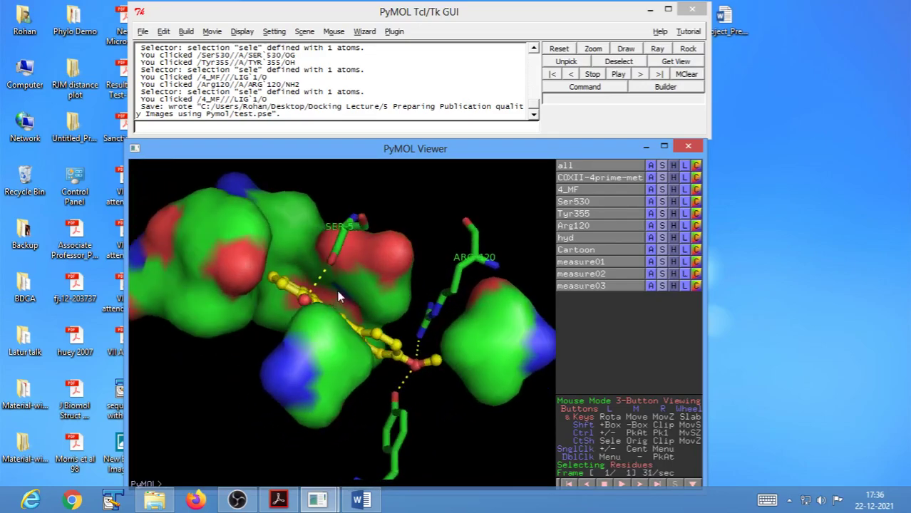
mouse_move(320, 404)
left_mouse_down()
mouse_move(308, 415)
mouse_move(284, 409)
mouse_move(330, 428)
mouse_move(287, 427)
mouse_move(272, 413)
mouse_move(280, 400)
mouse_move(305, 402)
mouse_move(310, 414)
left_mouse_up()
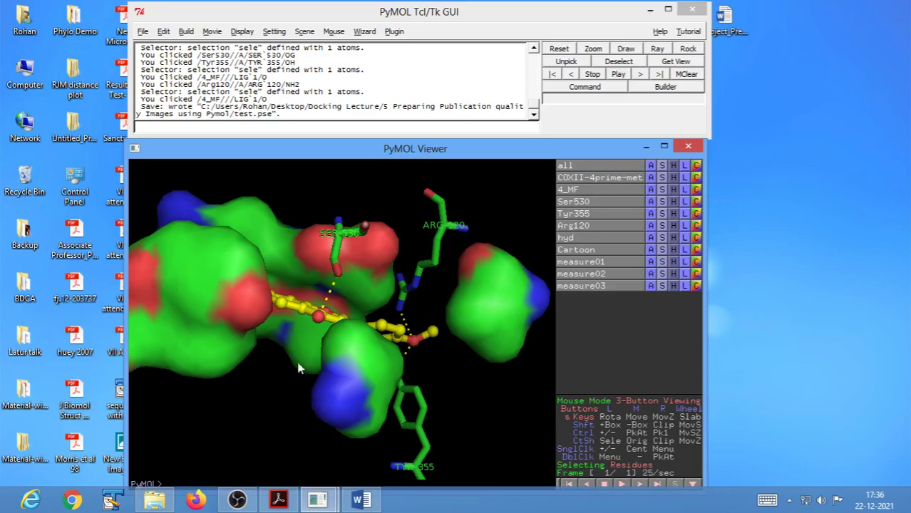
right_click_drag(496, 422, 451, 370)
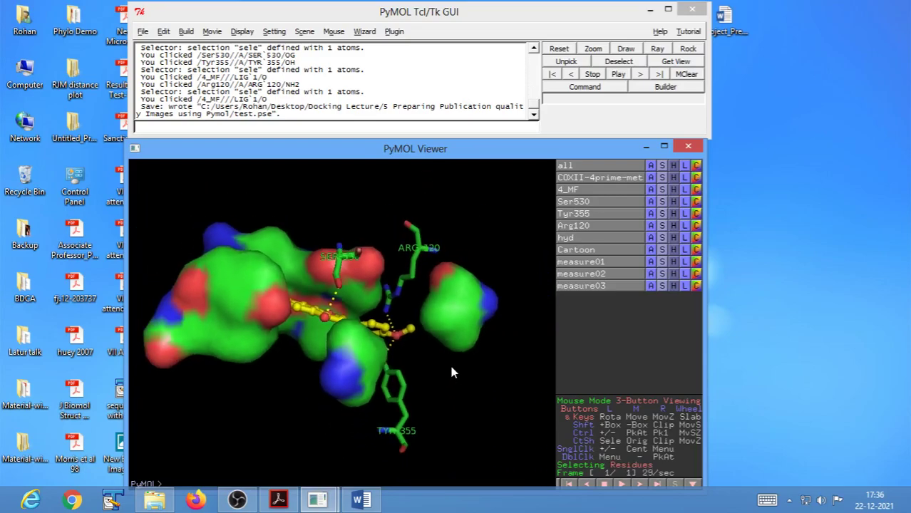
left_click_drag(466, 409, 437, 384)
left_click_drag(305, 358, 303, 403)
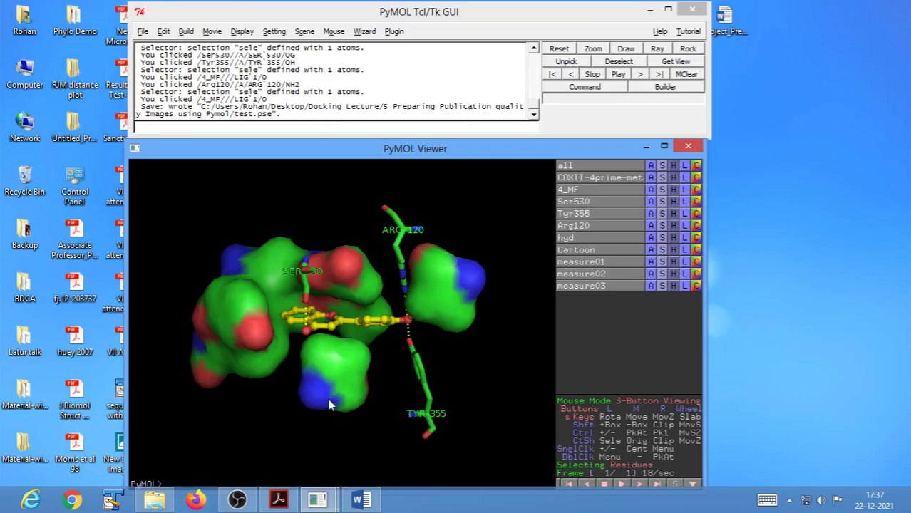
left_click_drag(331, 408, 308, 374)
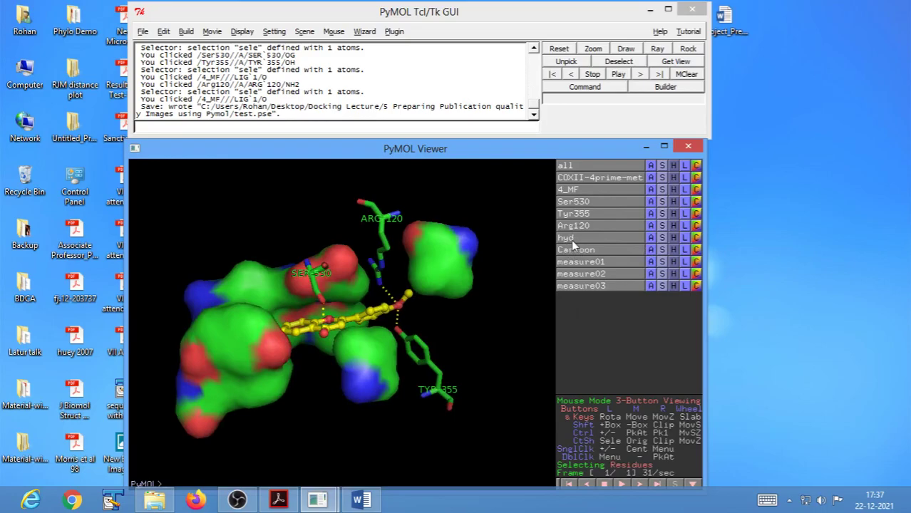
Try coloring the hyd surface greencyan, then palecyan
left_click(695, 239)
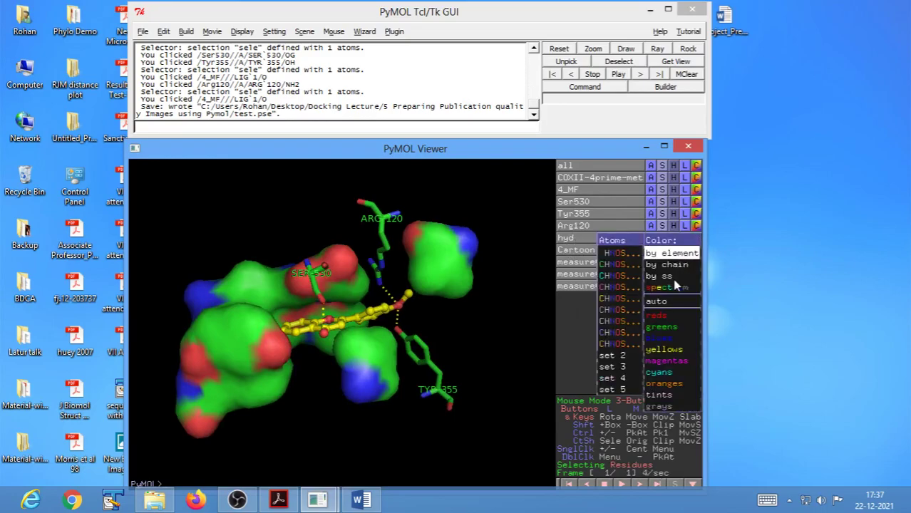
mouse_move(661, 413)
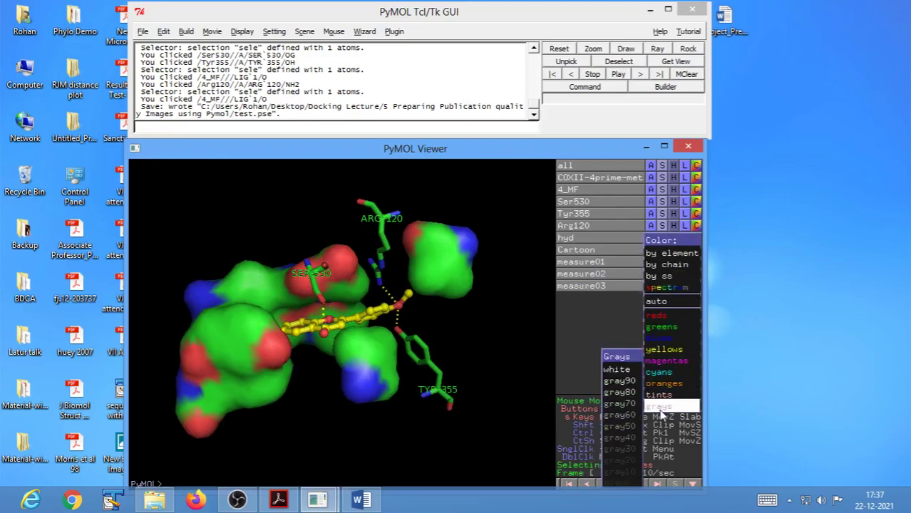
mouse_move(663, 376)
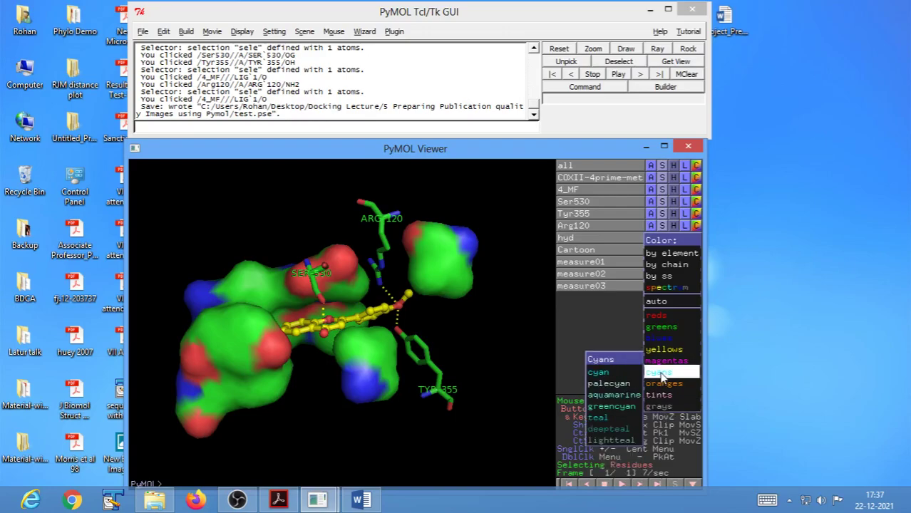
left_click(609, 408)
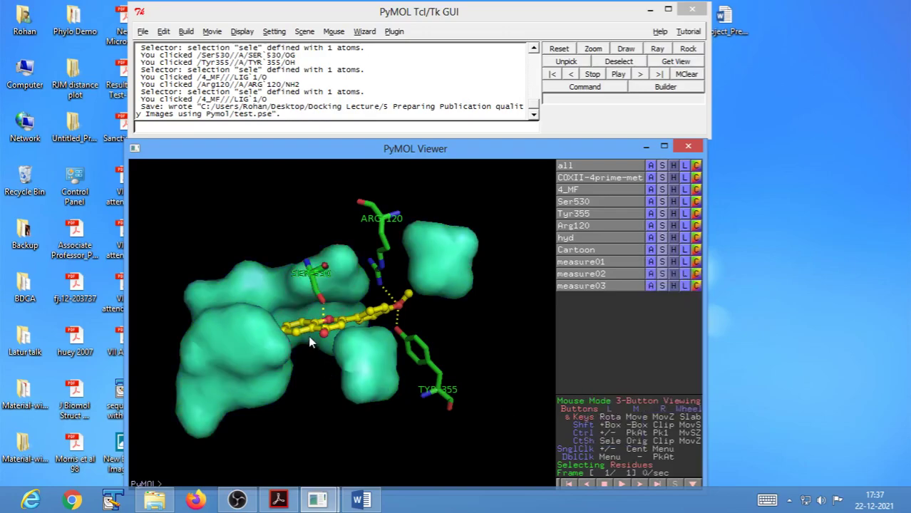
mouse_move(310, 342)
left_mouse_down()
mouse_move(300, 370)
mouse_move(328, 396)
mouse_move(319, 355)
mouse_move(294, 334)
left_mouse_up()
left_click(695, 238)
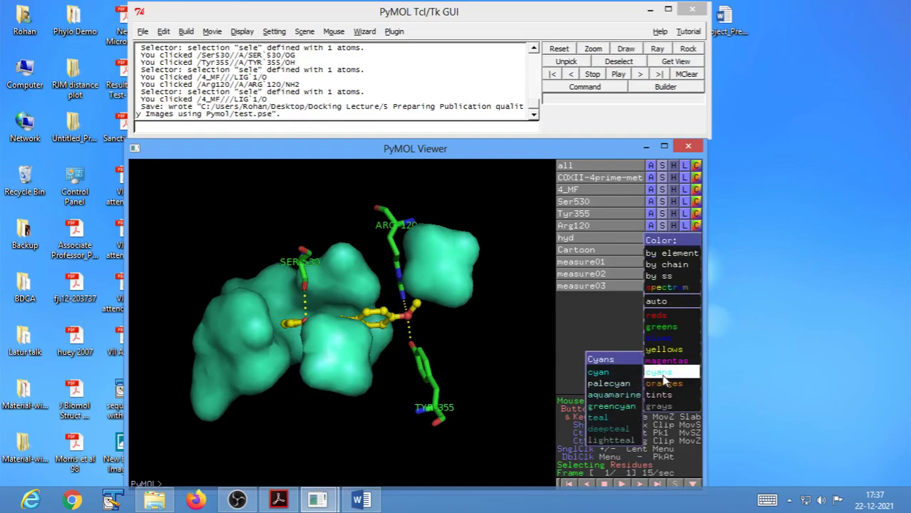
left_click(618, 385)
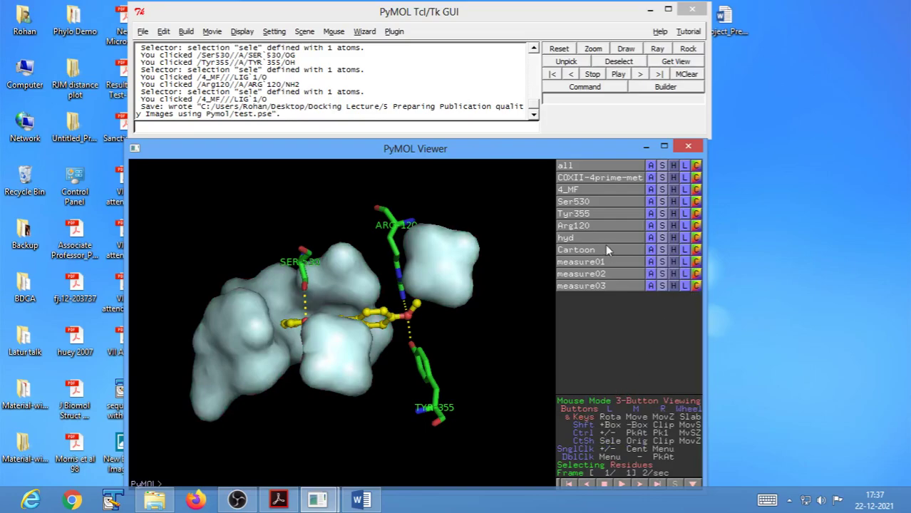
Color the hyd surface aquamarine and check it against the ligand from other angles
left_click(695, 240)
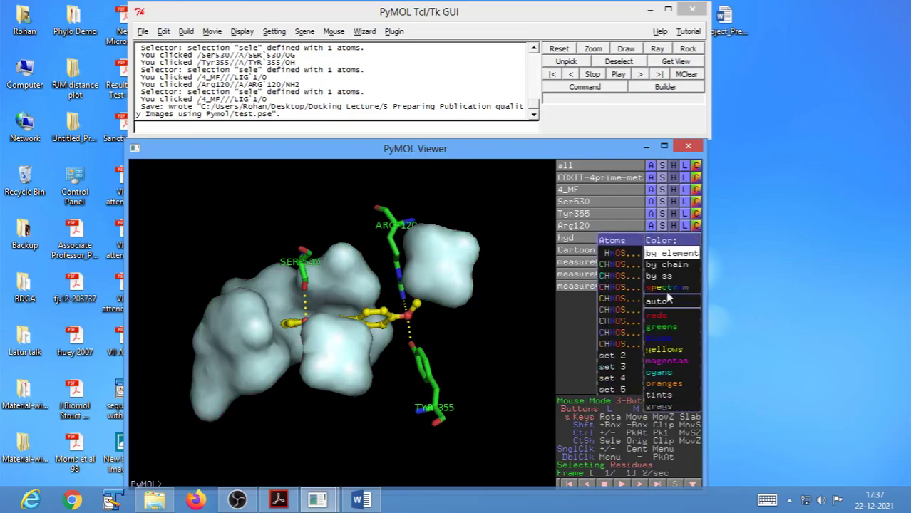
mouse_move(657, 376)
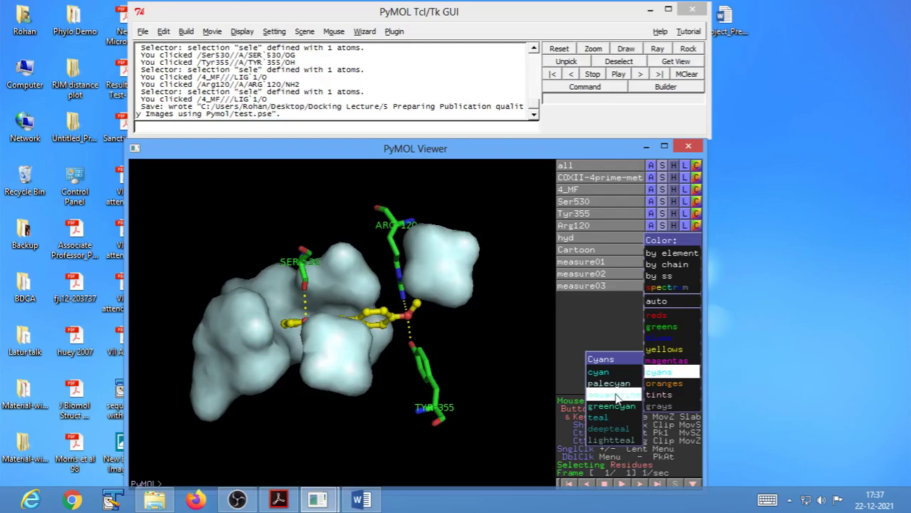
left_click(617, 396)
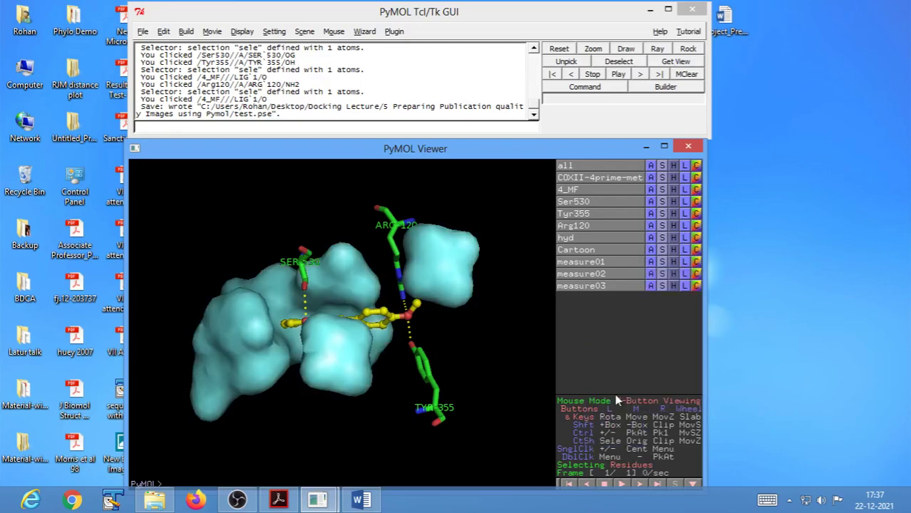
left_click_drag(333, 316, 344, 357)
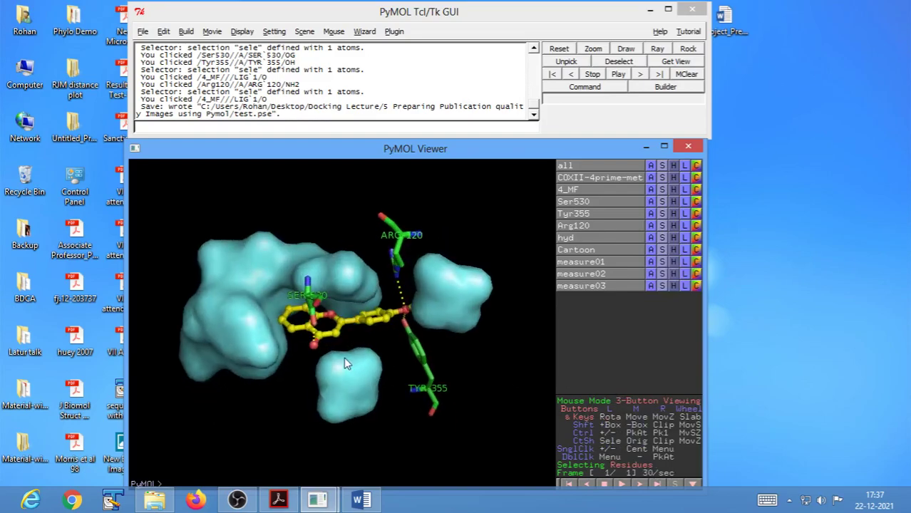
left_click_drag(433, 337, 413, 329)
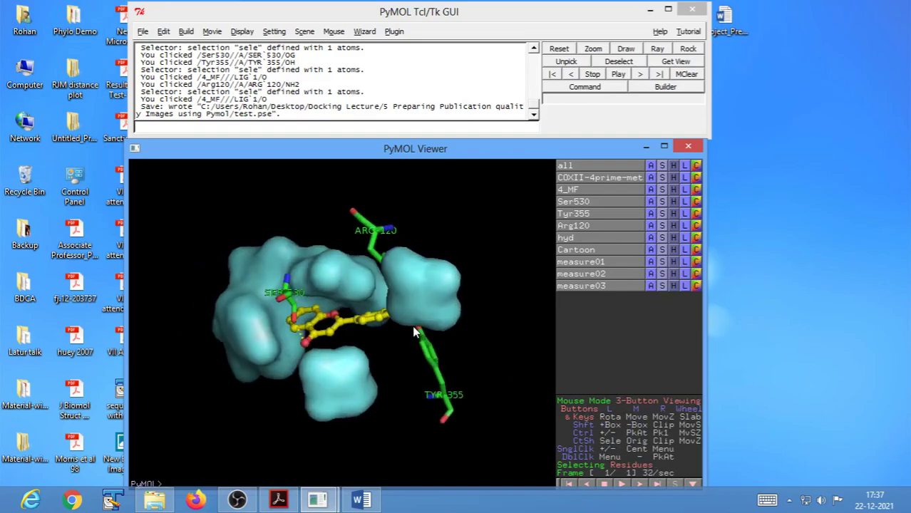
left_click(697, 237)
mouse_move(667, 375)
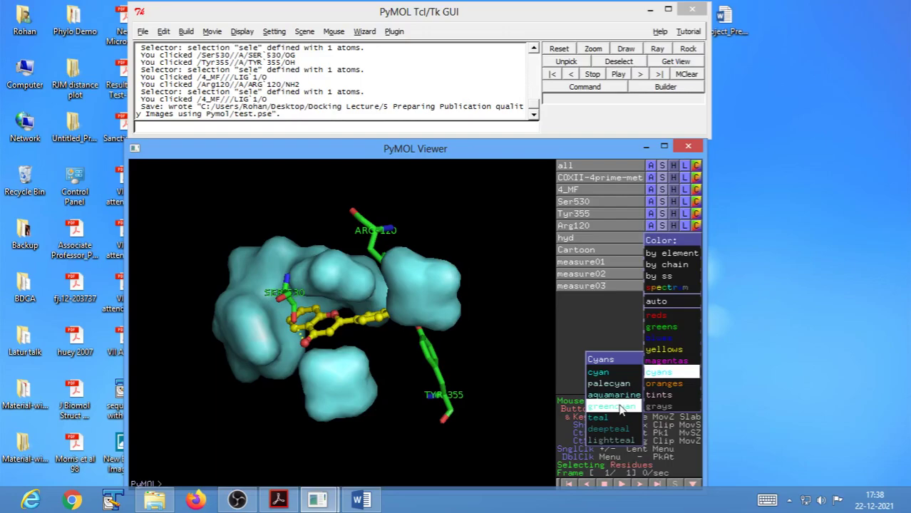
left_click(600, 312)
Orient the complex so the ligand lies open beneath the surface, and set solvent_radius to 1.0 with a command
left_click_drag(380, 332, 405, 283)
left_click_drag(428, 439, 440, 333)
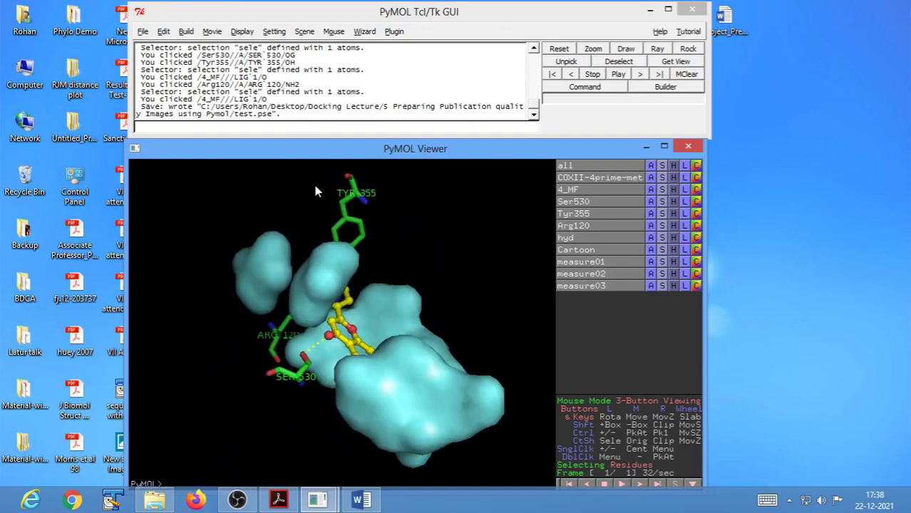
left_click_drag(313, 182, 400, 361)
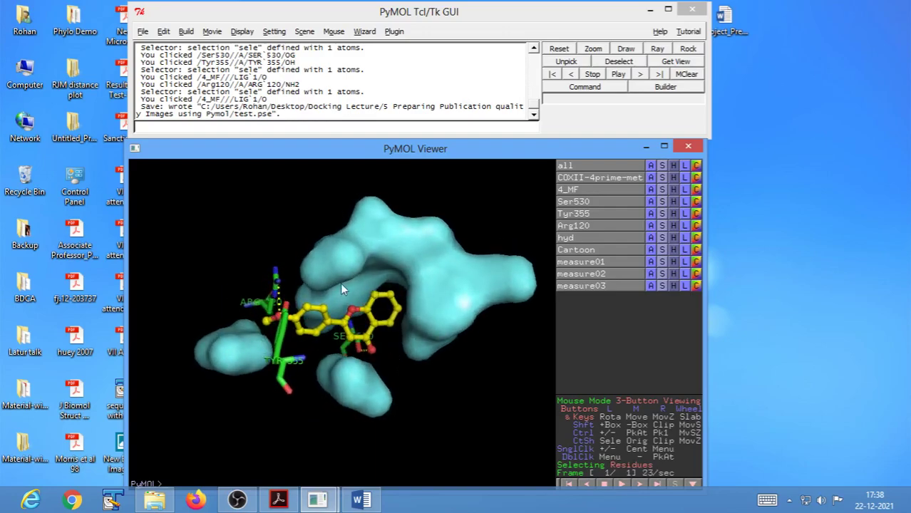
mouse_move(342, 283)
left_mouse_down()
mouse_move(326, 270)
mouse_move(328, 285)
mouse_move(342, 289)
mouse_move(342, 271)
mouse_move(359, 292)
mouse_move(350, 266)
mouse_move(337, 275)
left_mouse_up()
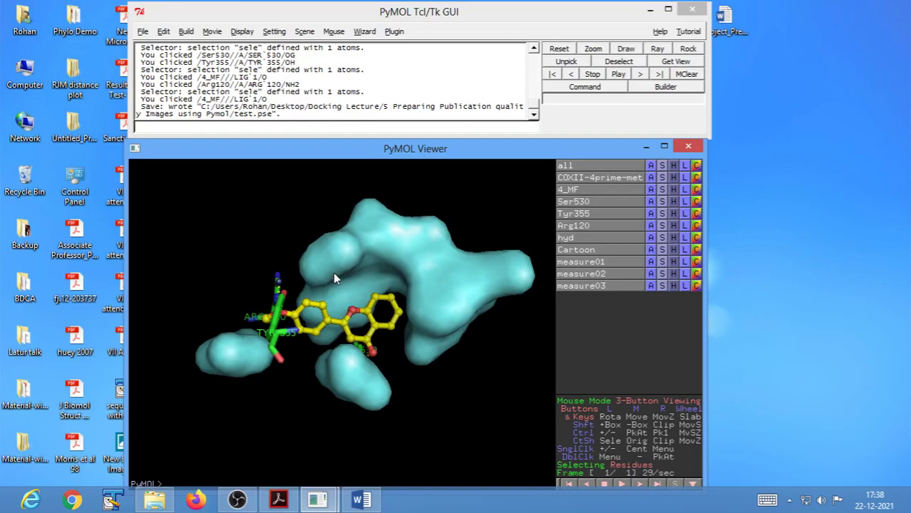
left_click(280, 126)
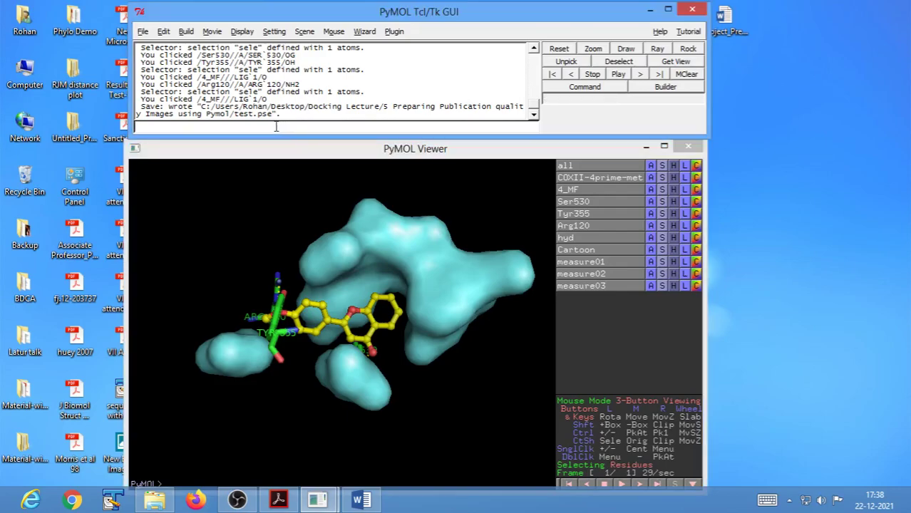
type("set solvent_radiu")
type("s, 1.0")
key("Return")
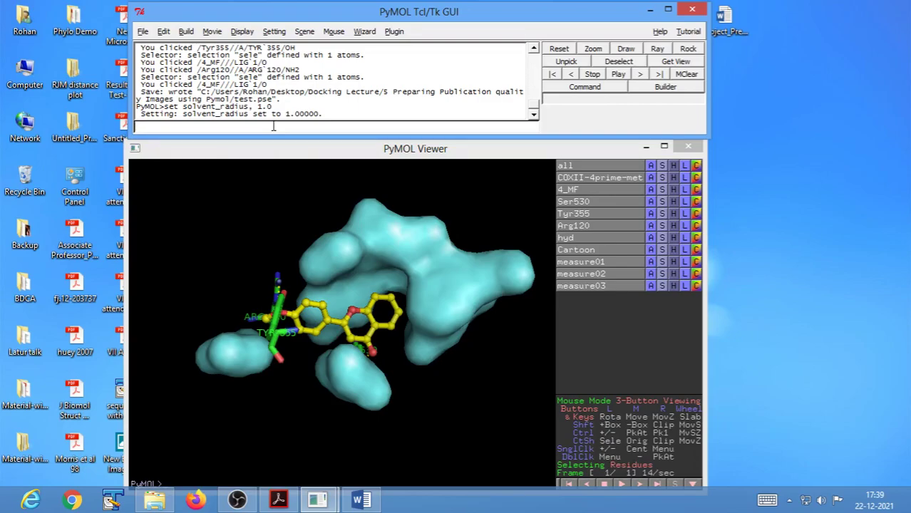
Set surface_quality to 2 with a command and inspect the refined hydrophobic surface around the ligand
type("set surface_quality,2")
key("Return")
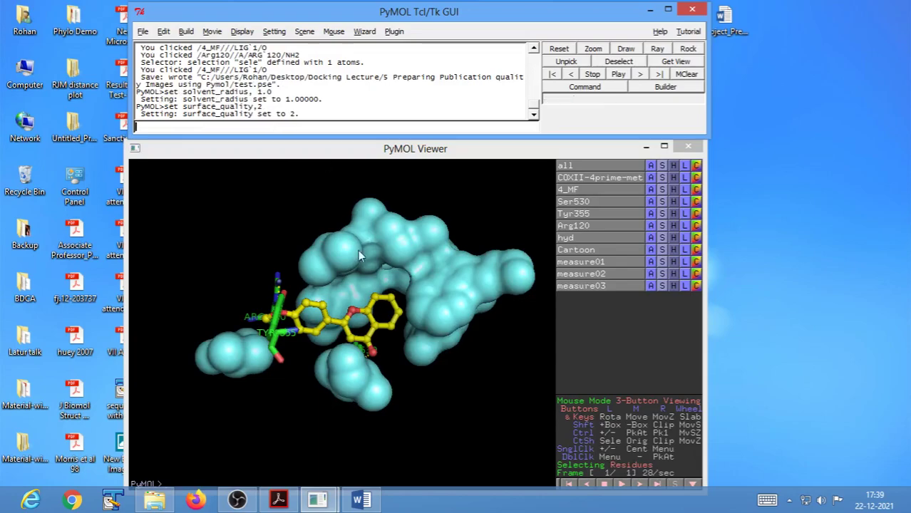
mouse_move(394, 360)
left_mouse_down()
mouse_move(383, 338)
mouse_move(404, 362)
mouse_move(429, 366)
mouse_move(405, 350)
mouse_move(373, 351)
mouse_move(361, 359)
mouse_move(390, 379)
mouse_move(382, 387)
mouse_move(359, 370)
mouse_move(372, 367)
mouse_move(359, 364)
mouse_move(360, 350)
mouse_move(378, 348)
mouse_move(356, 365)
mouse_move(342, 337)
mouse_move(382, 316)
mouse_move(374, 356)
mouse_move(349, 368)
mouse_move(415, 378)
mouse_move(401, 370)
left_mouse_up()
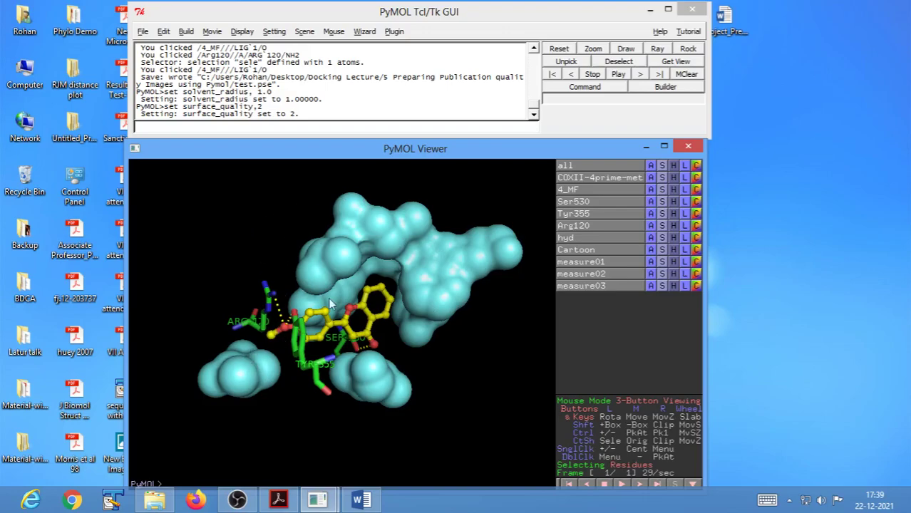
left_click_drag(479, 416, 451, 393)
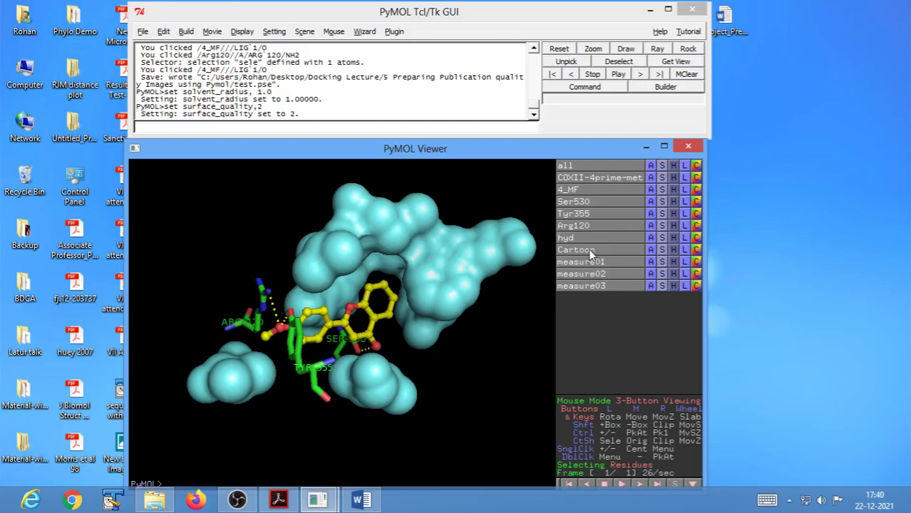
Show the Cartoon object in cartoon representation around the ligand and the hydrophobic surface
left_click(662, 250)
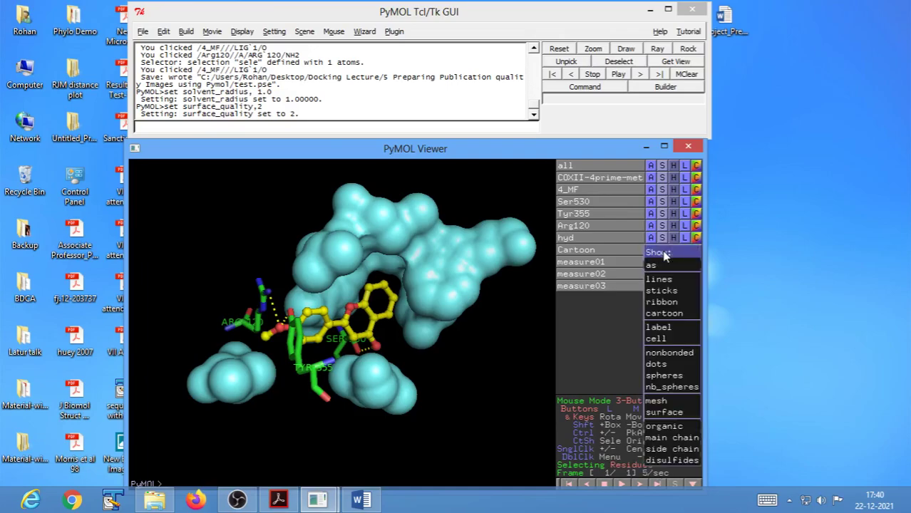
left_click(662, 314)
mouse_move(420, 380)
left_mouse_down()
mouse_move(407, 401)
mouse_move(421, 427)
mouse_move(421, 370)
mouse_move(466, 373)
mouse_move(464, 266)
mouse_move(417, 332)
mouse_move(445, 363)
mouse_move(427, 375)
mouse_move(419, 364)
left_mouse_up()
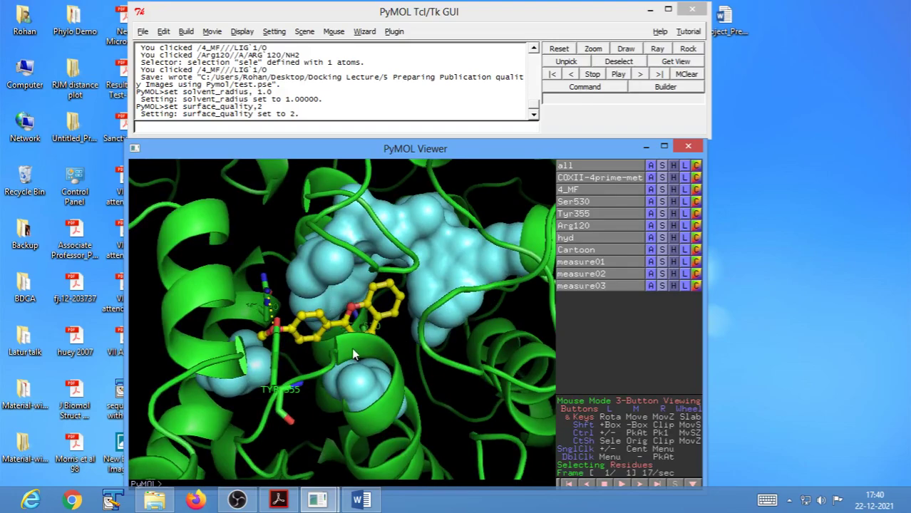
left_click_drag(332, 406, 336, 400)
Check the residue arrangement in the 4prime-methoxy-flavone.pdf diagram in Acrobat, then return to PyMOL and compare it with the rotated complex
left_click(278, 500)
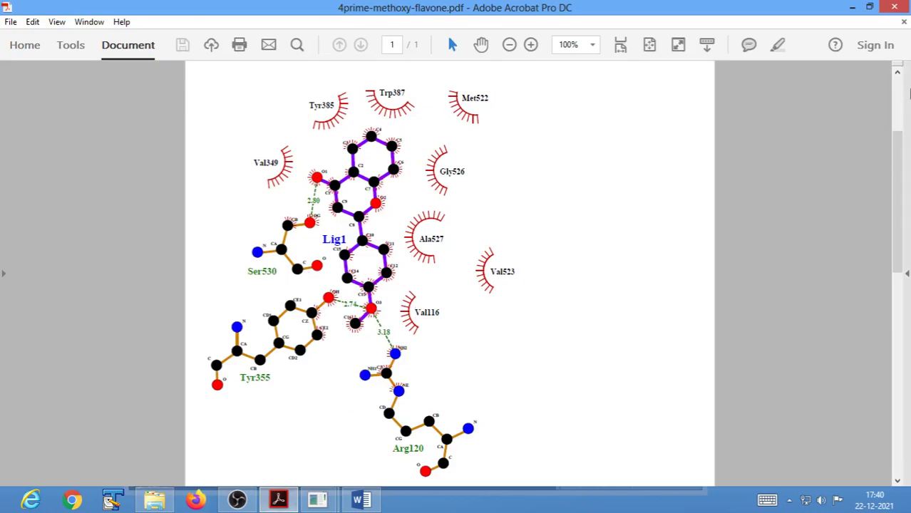
left_click(851, 8)
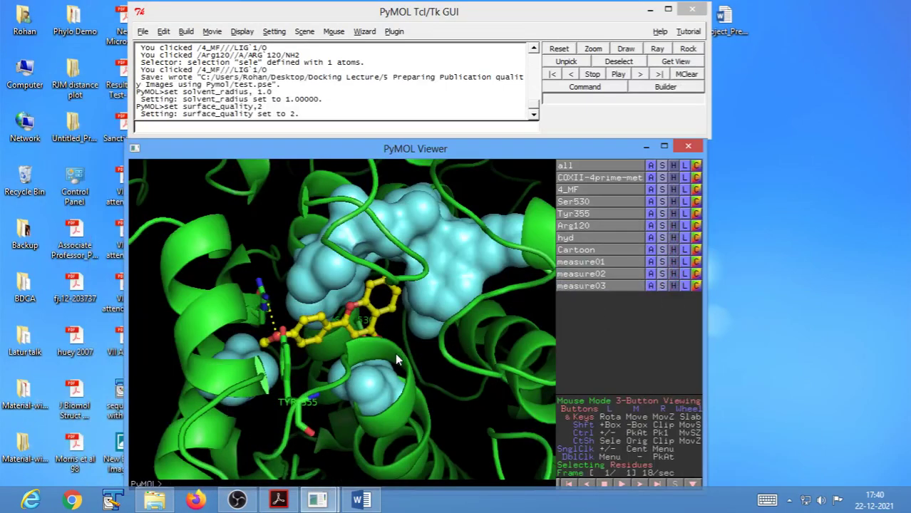
left_click_drag(406, 390, 407, 403)
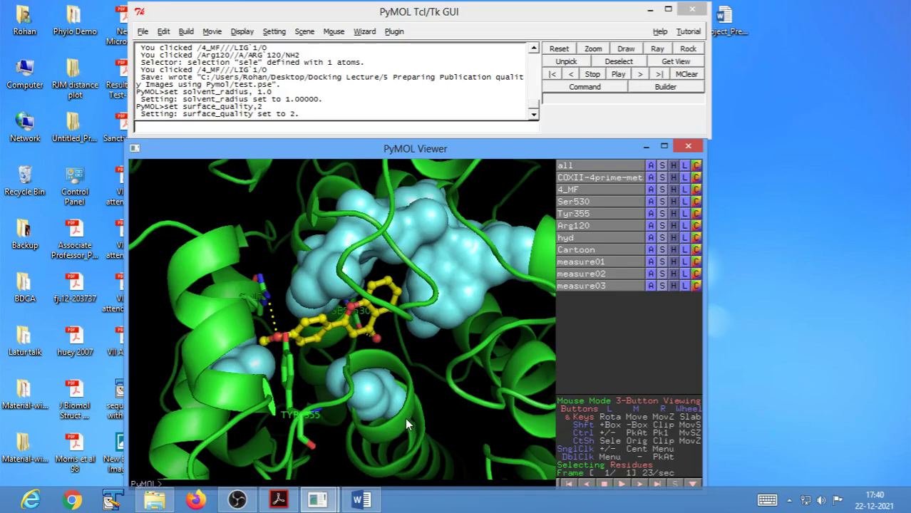
left_click_drag(302, 366, 266, 369)
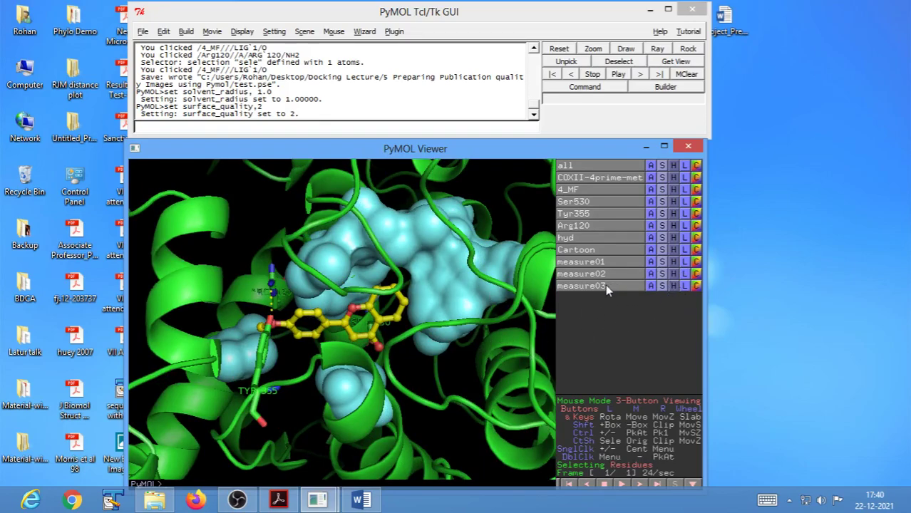
Recolor the Cartoon object with a near-white shade from the grays
left_click(696, 249)
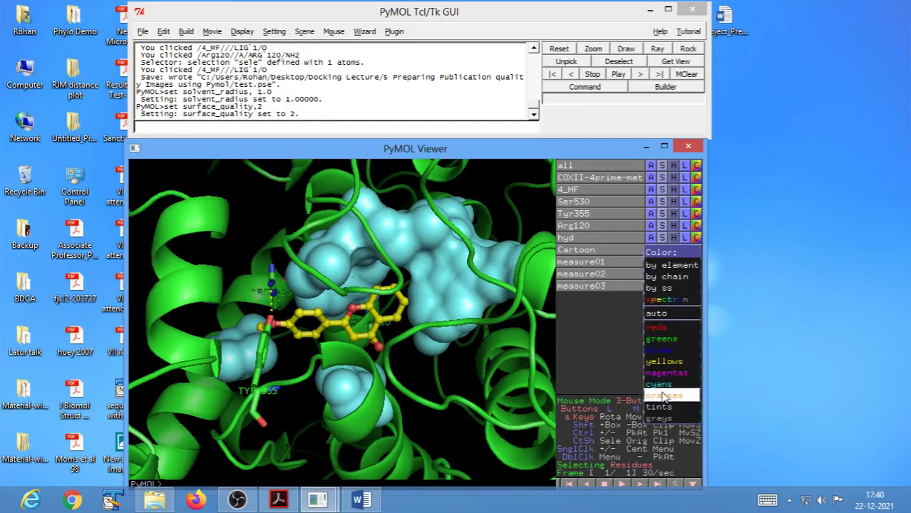
mouse_move(671, 426)
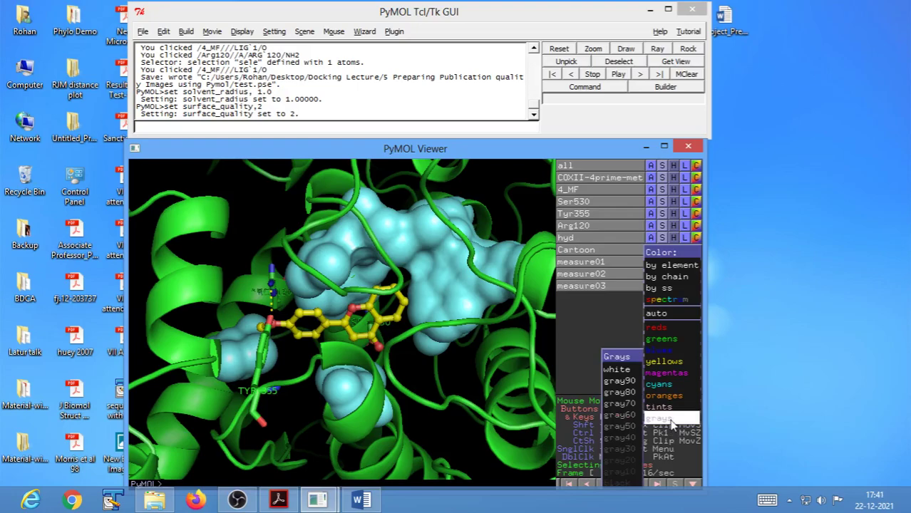
left_click(615, 378)
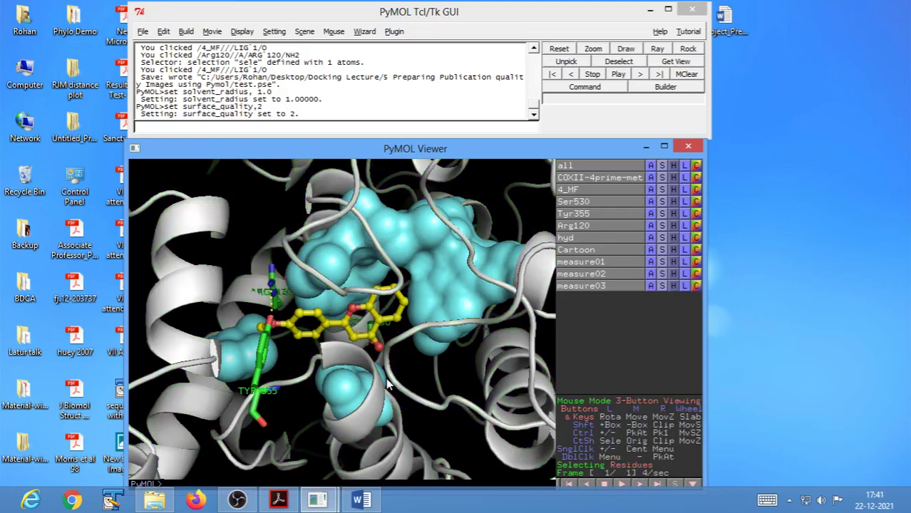
left_click_drag(374, 375, 390, 392)
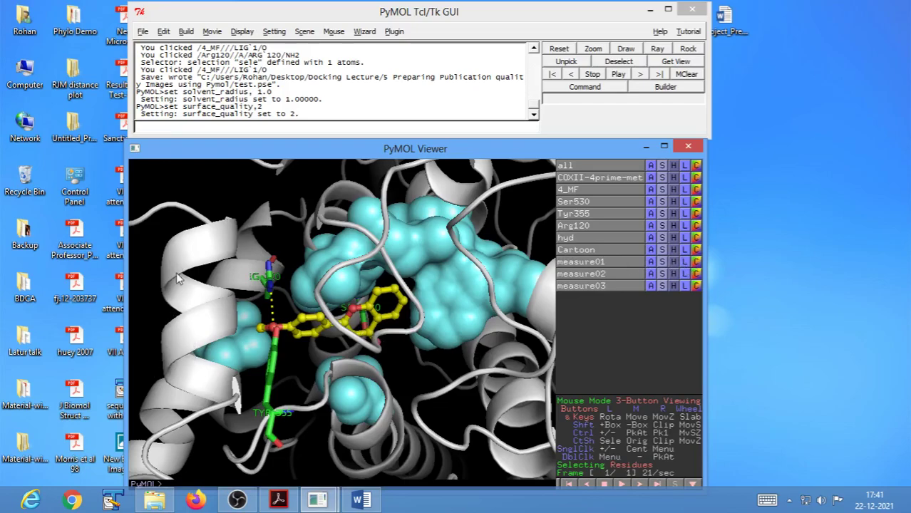
Set the cartoon transparency to 40%
left_click(271, 33)
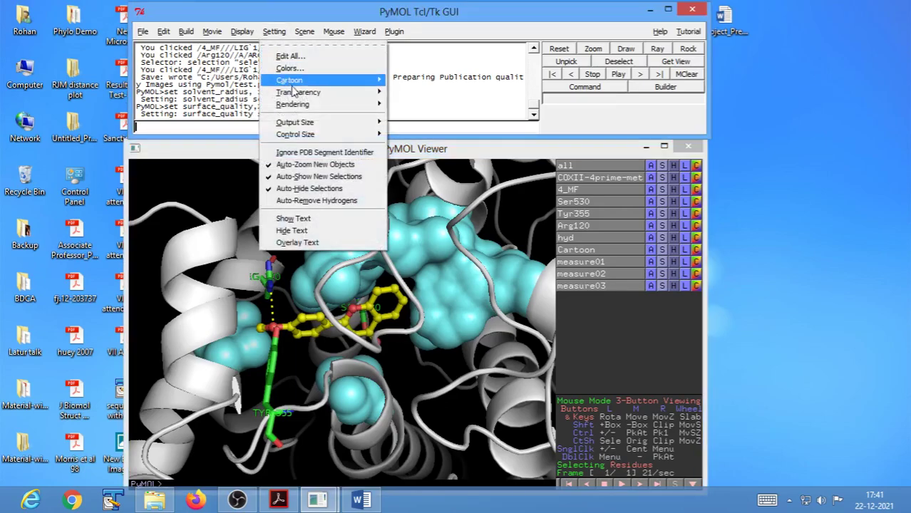
mouse_move(295, 96)
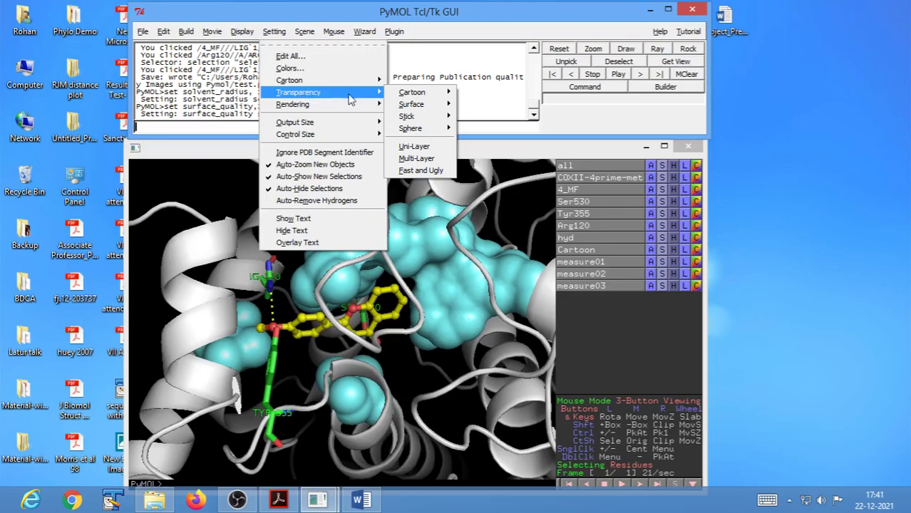
mouse_move(410, 96)
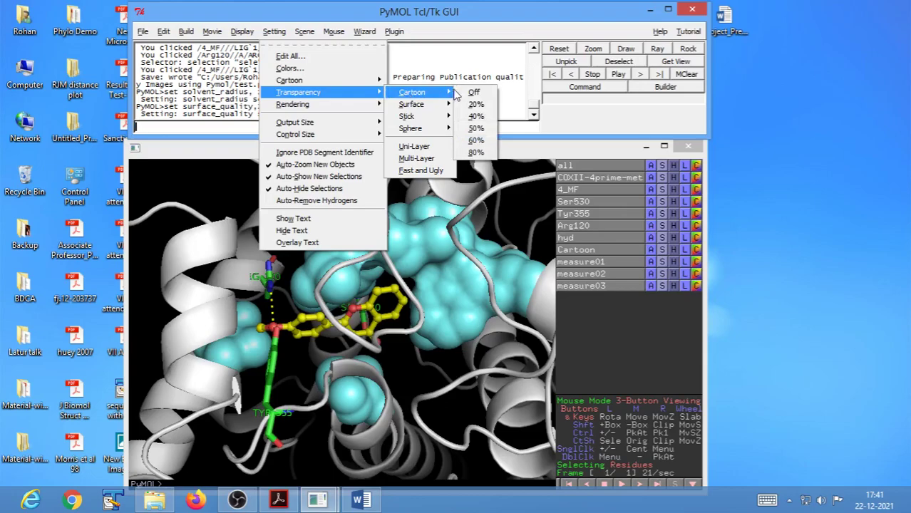
left_click(478, 117)
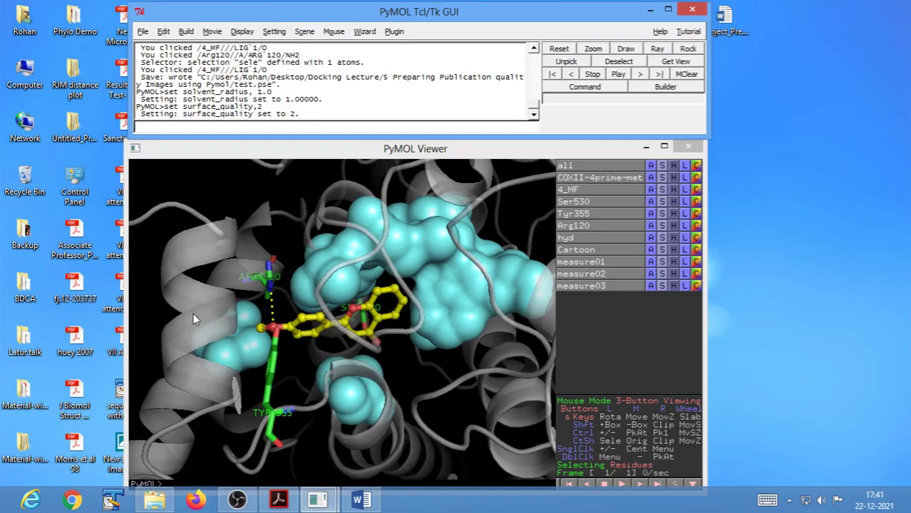
Enable the Fancy Helices cartoon setting for the protein and inspect the ribbons from other angles
left_click(274, 32)
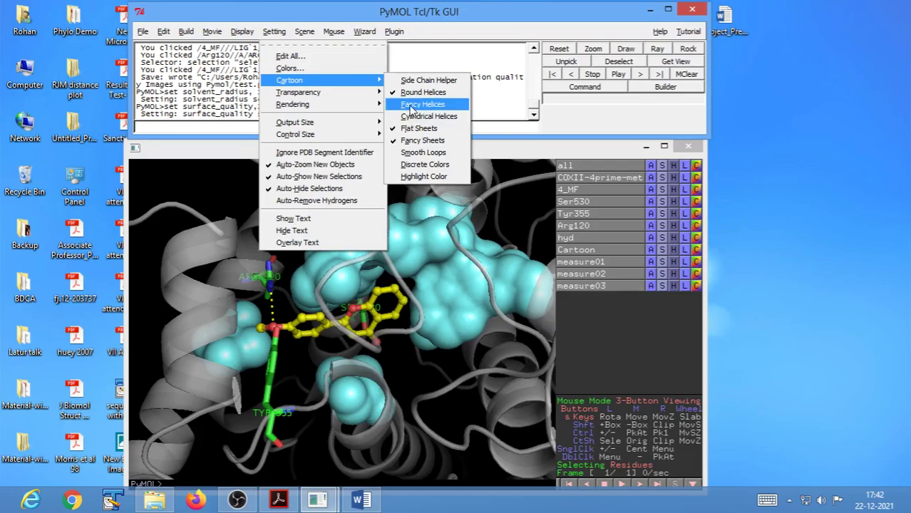
left_click(411, 104)
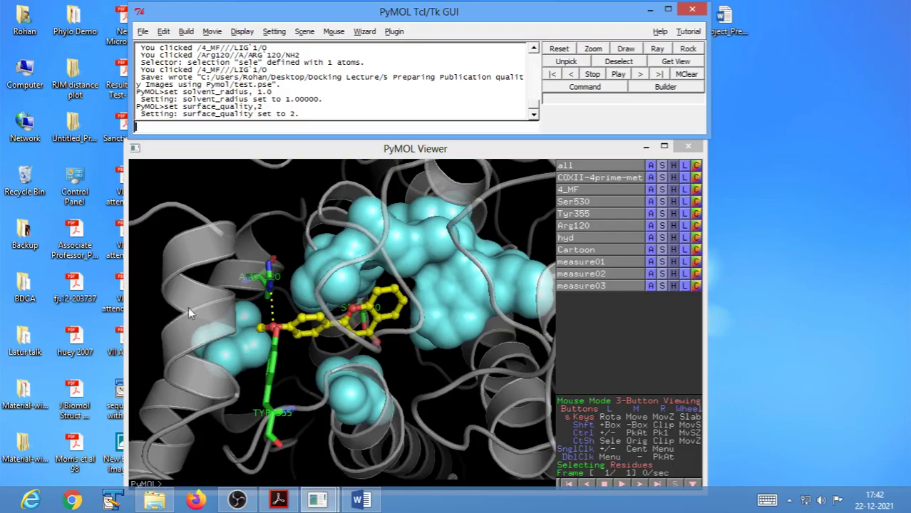
left_click_drag(261, 390, 224, 333)
left_click_drag(515, 274, 399, 250)
left_click_drag(347, 289, 308, 300)
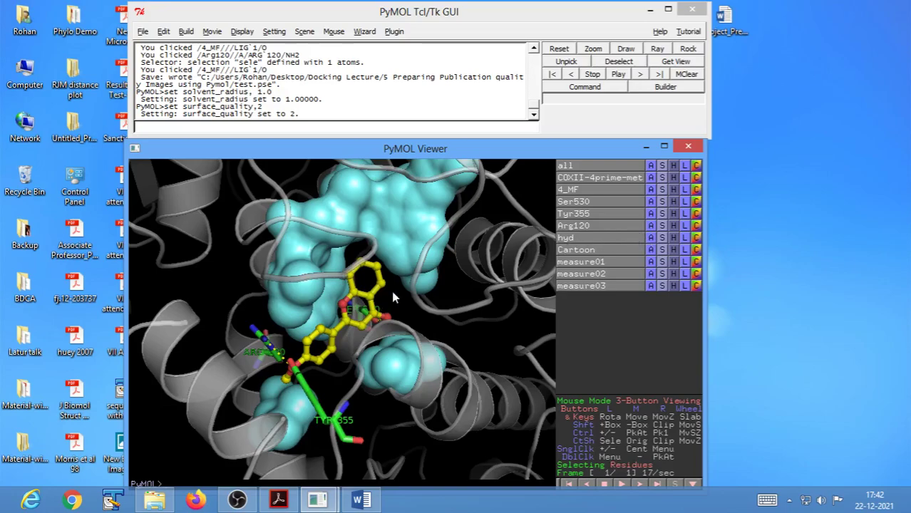
Zoom to the 4_MF ligand and reorient the complex so Tyr355, Arg120 and Ser530 show clearly around it
left_click(650, 190)
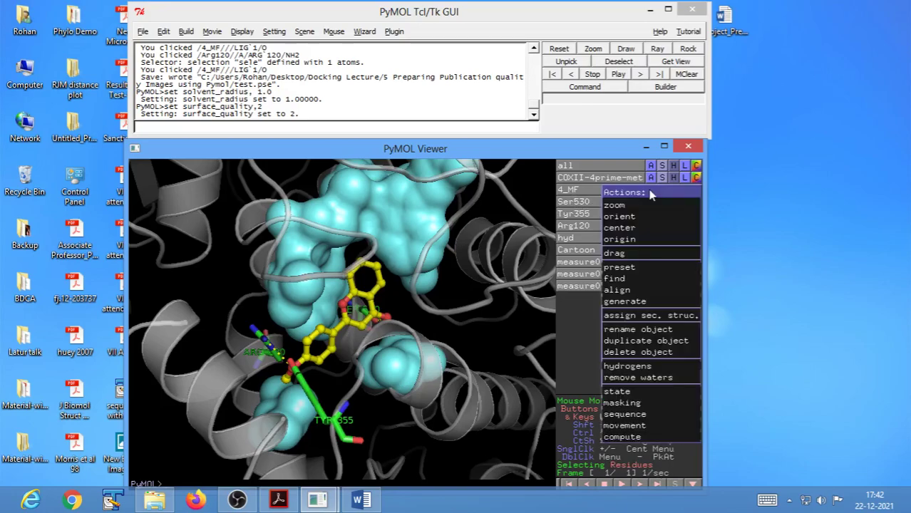
left_click(614, 205)
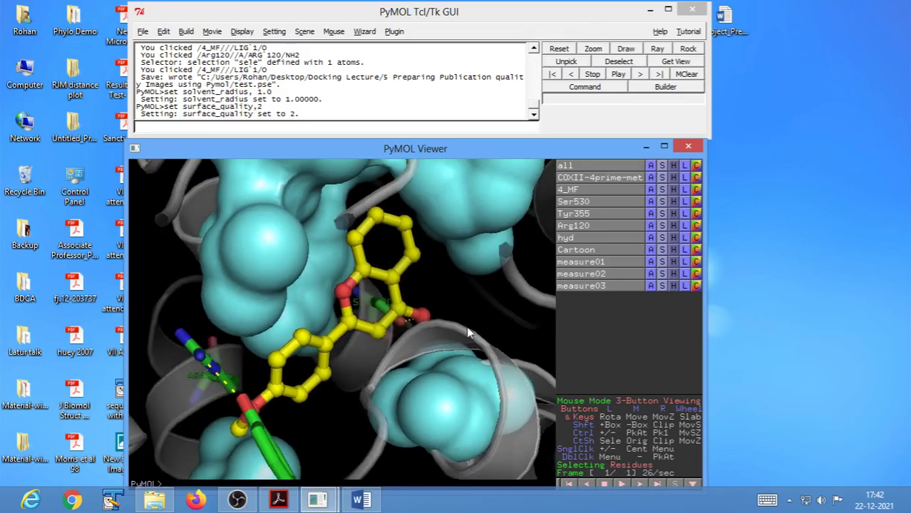
left_click_drag(466, 326, 309, 284)
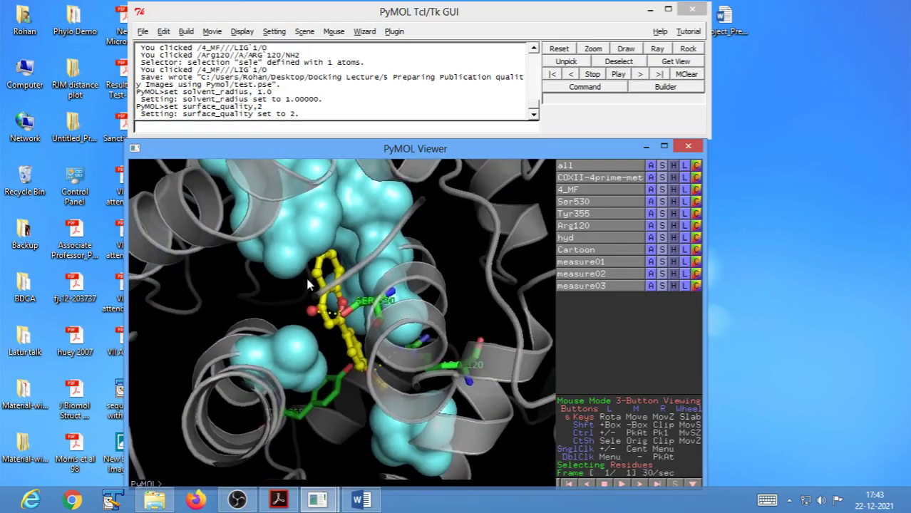
left_click_drag(476, 304, 438, 282)
left_click_drag(464, 295, 260, 328)
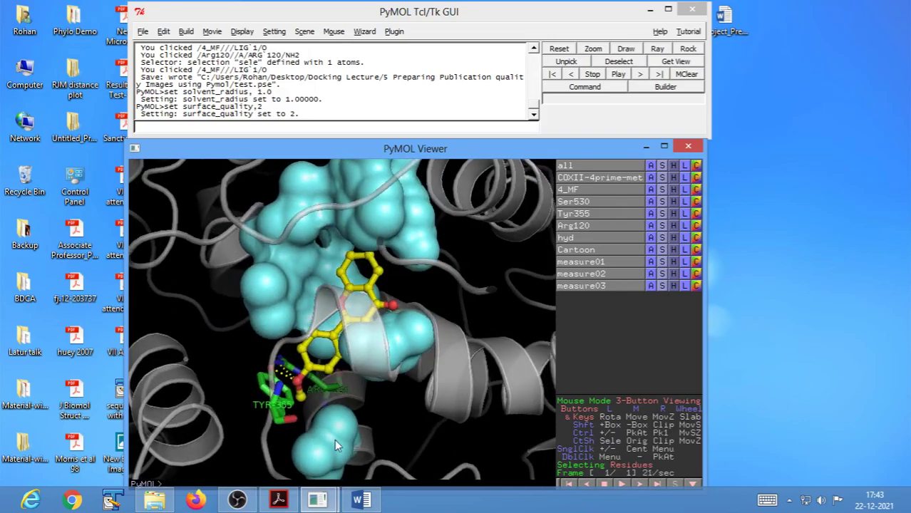
left_click_drag(334, 439, 334, 373)
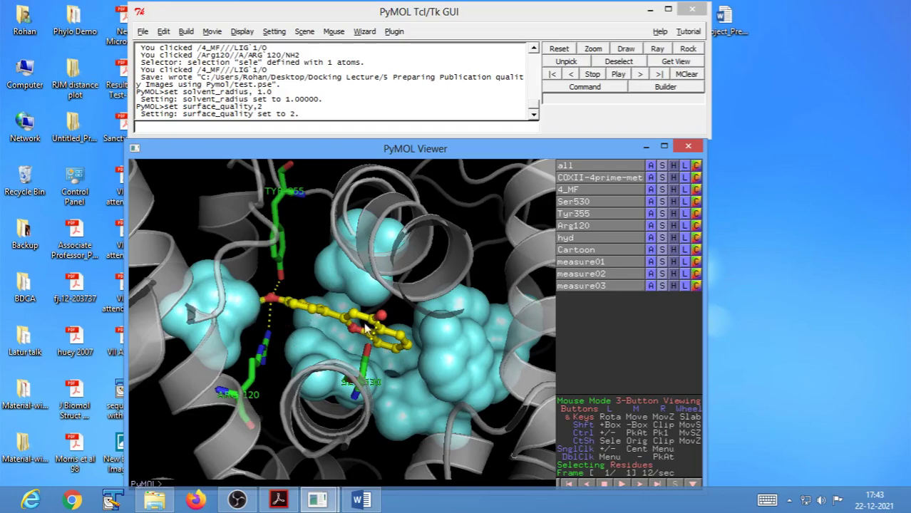
scroll(383, 354, "down", 1)
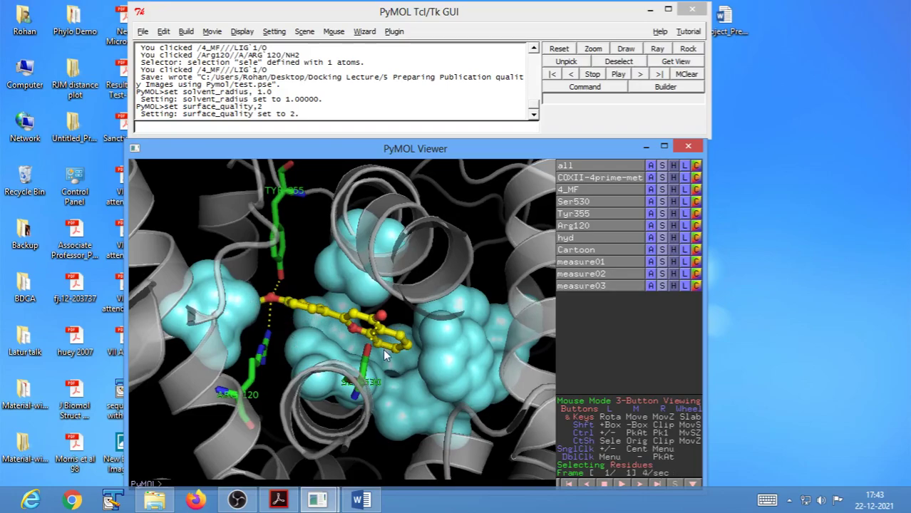
scroll(383, 349, "down", 3)
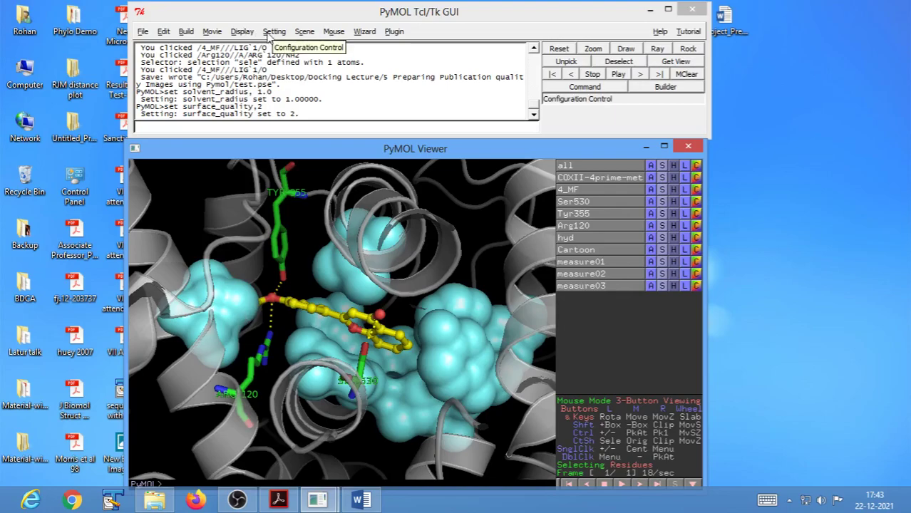
Set the transparency of the hydrophobic surface to 40%
left_click(273, 33)
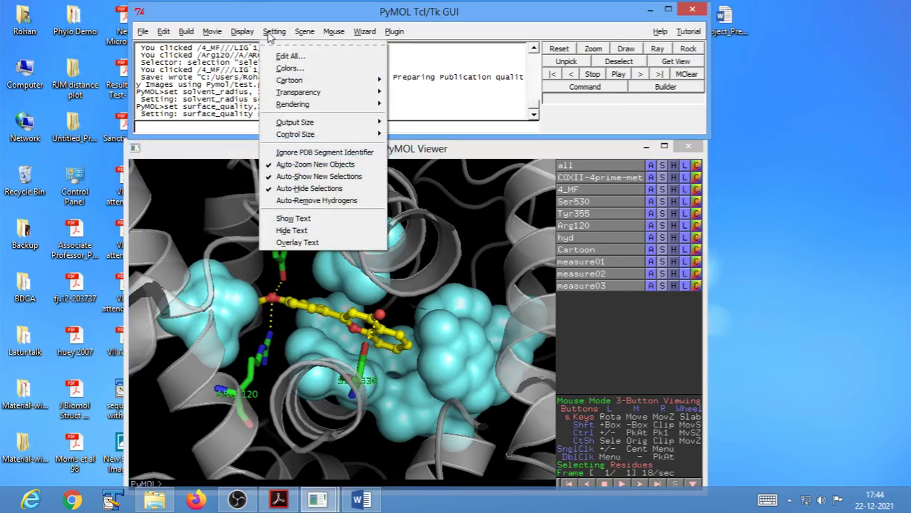
mouse_move(306, 96)
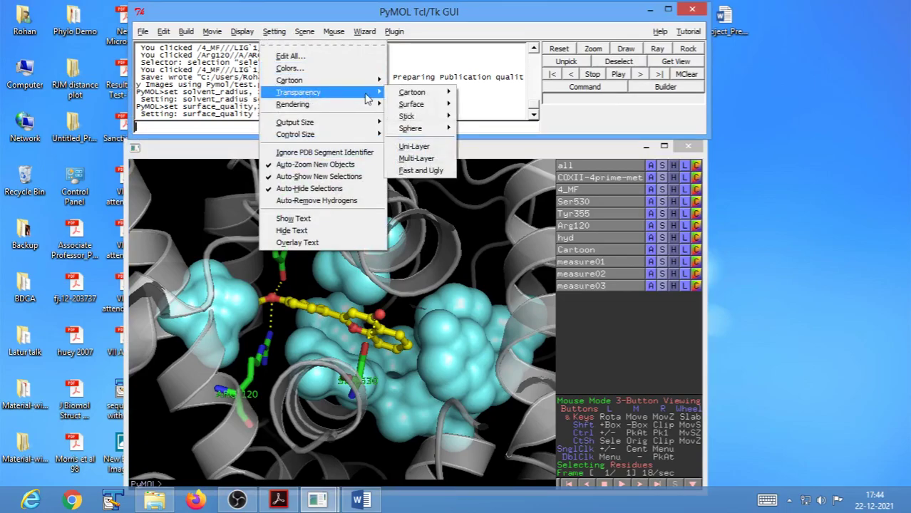
mouse_move(408, 107)
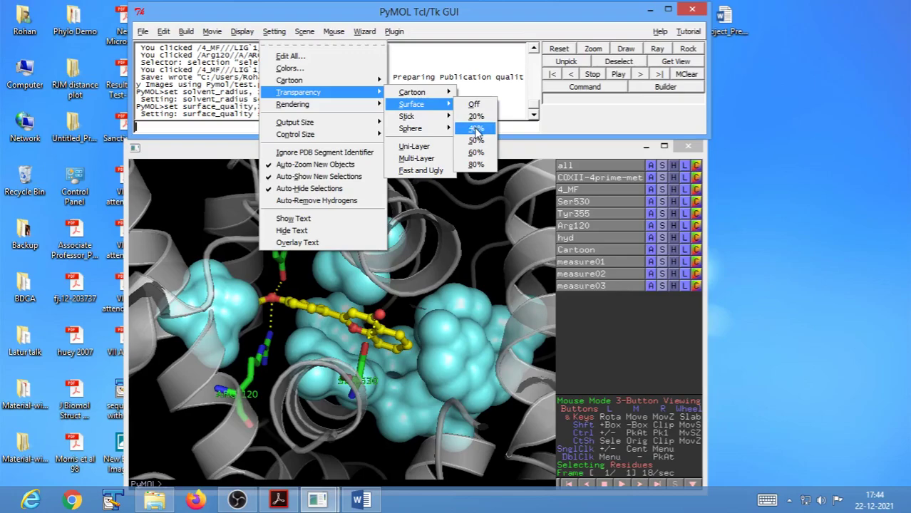
left_click(475, 129)
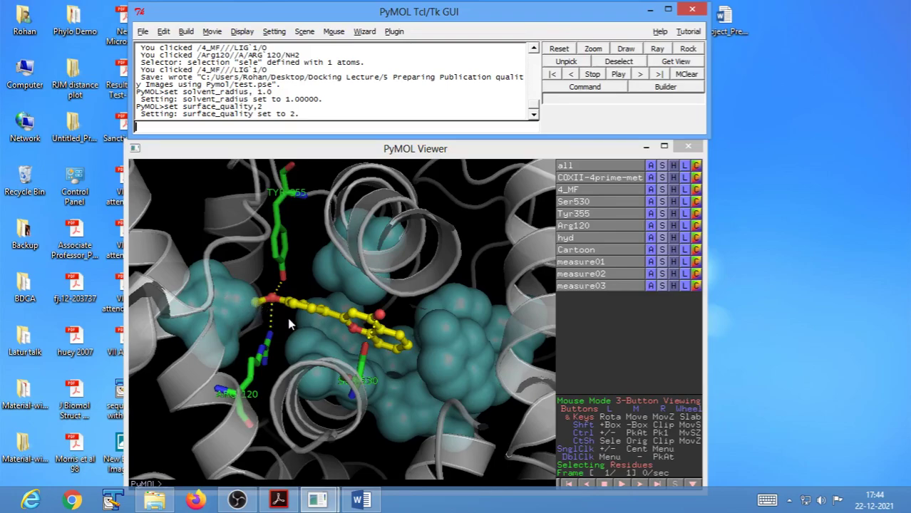
Recenter the complex in the view and save the session to test.pse
middle_click_drag(401, 376, 426, 374)
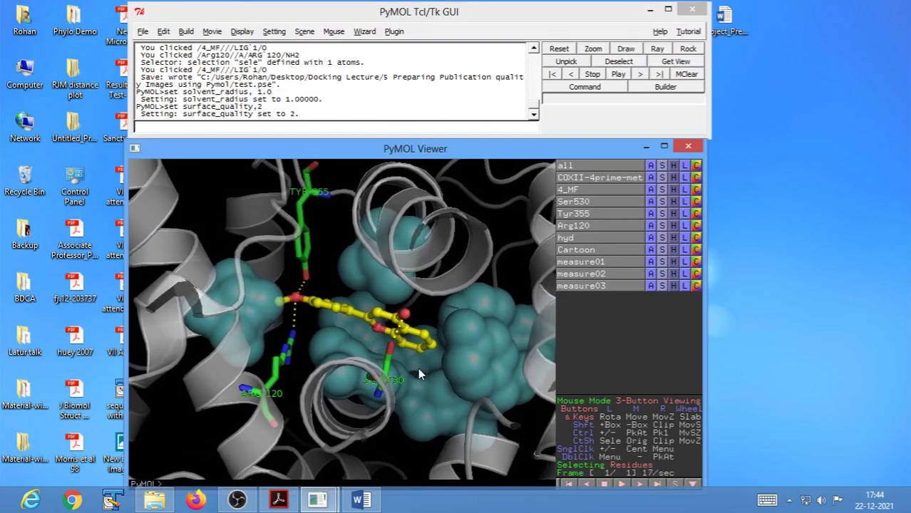
left_click(143, 31)
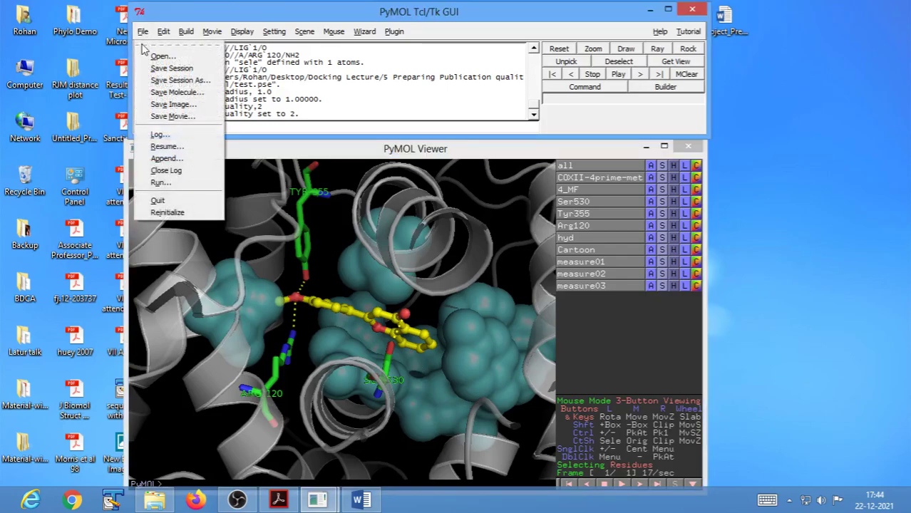
left_click(169, 67)
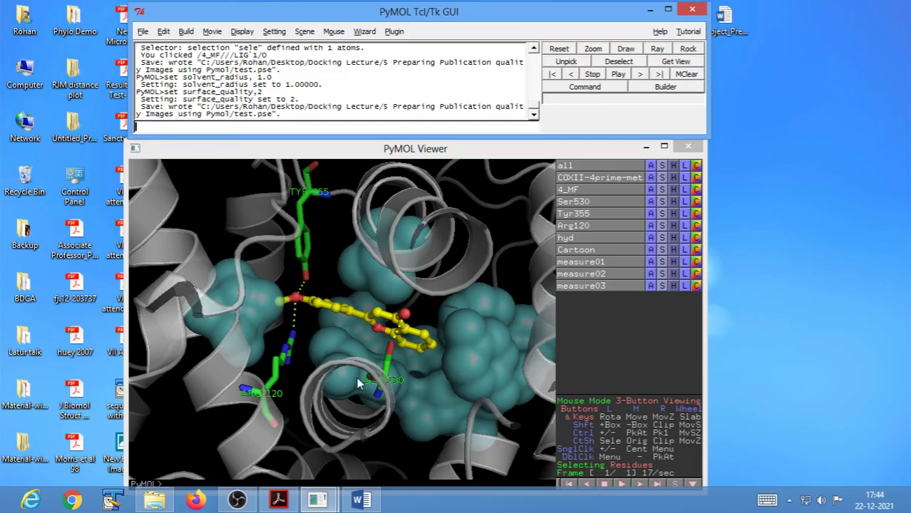
Change the viewer's background color to white
left_click_drag(403, 410, 405, 412)
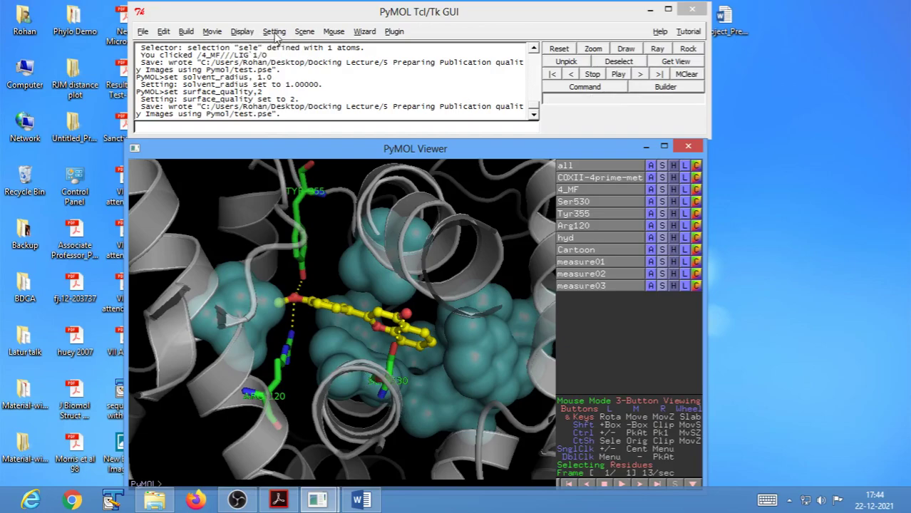
left_click(243, 32)
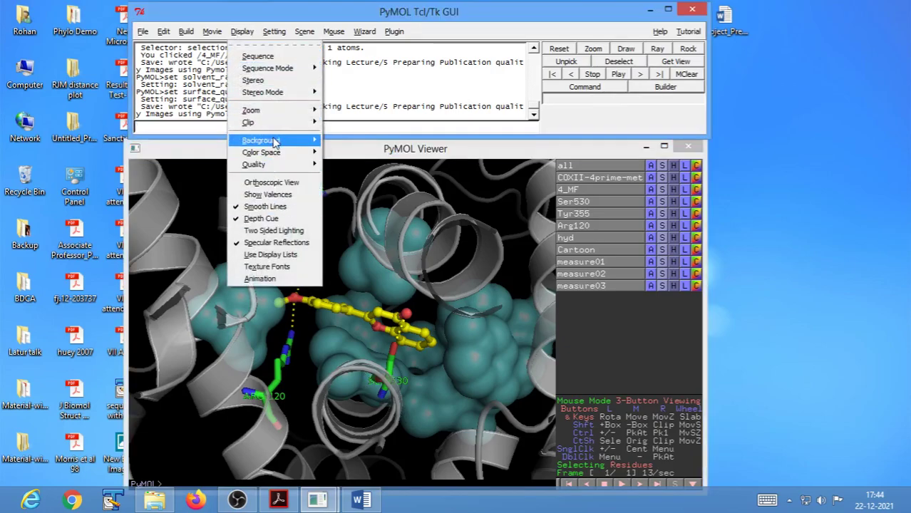
mouse_move(274, 140)
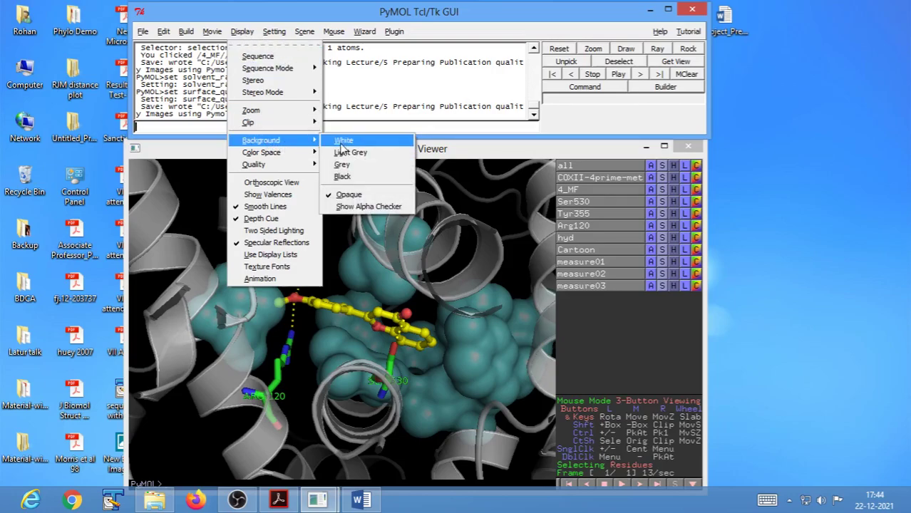
left_click(343, 142)
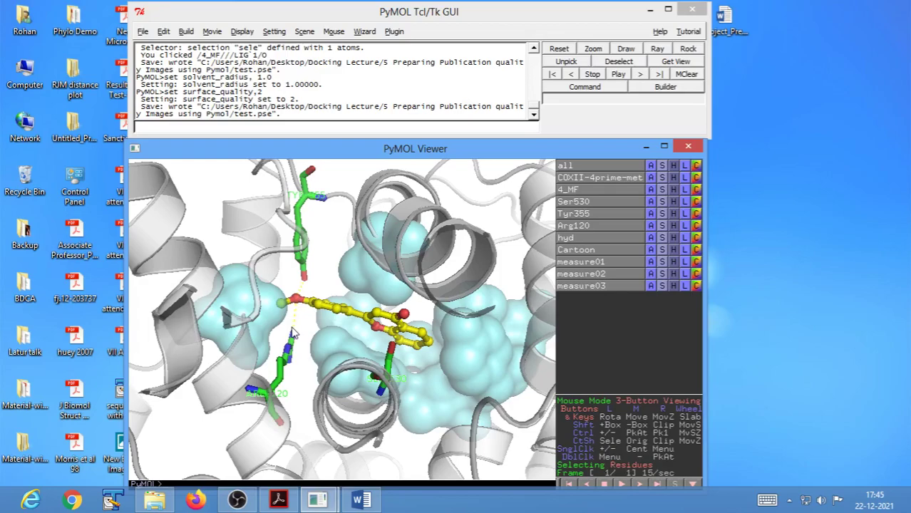
Recolor the hydrogen-bond distance objects measure01, measure02 and measure03 with hotpink from the magentas
left_click(695, 261)
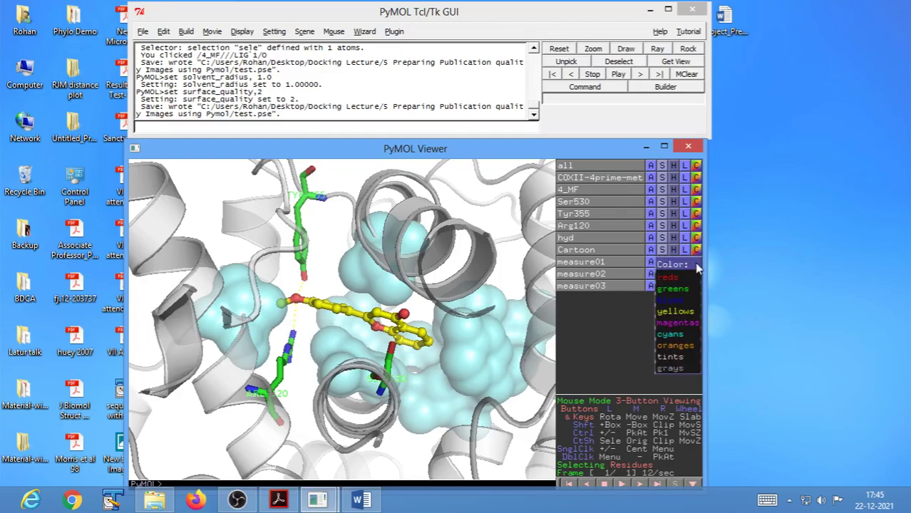
mouse_move(677, 325)
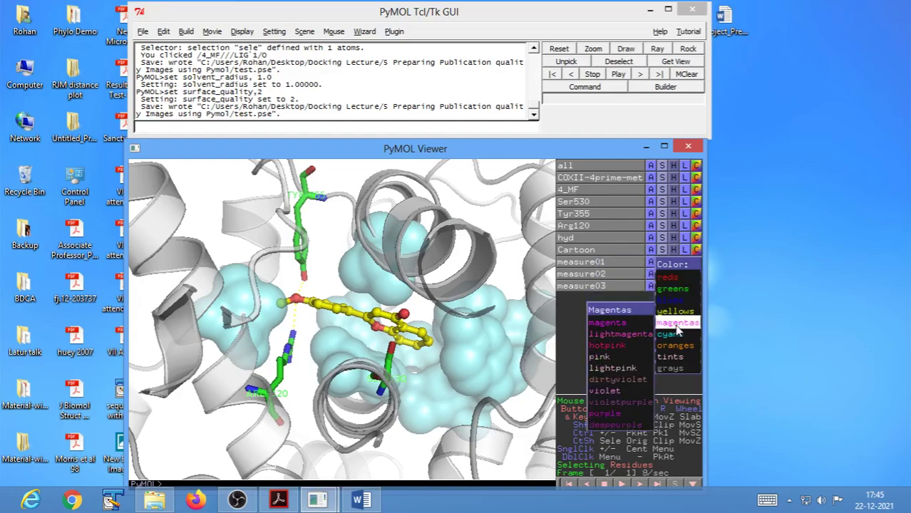
left_click(617, 347)
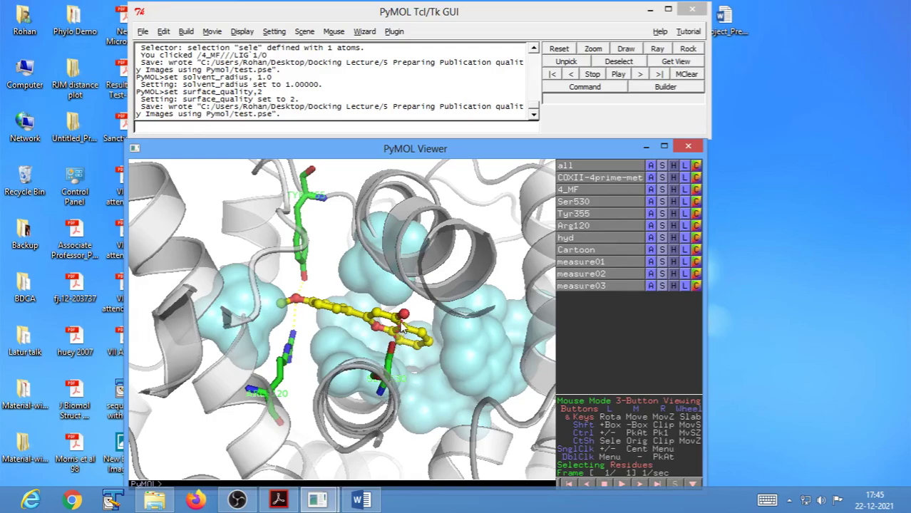
left_click(696, 277)
mouse_move(677, 334)
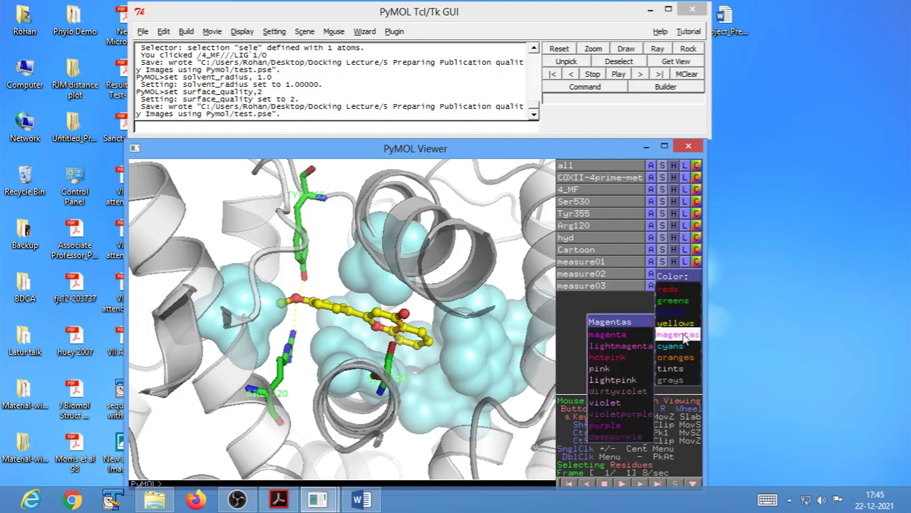
left_click(619, 359)
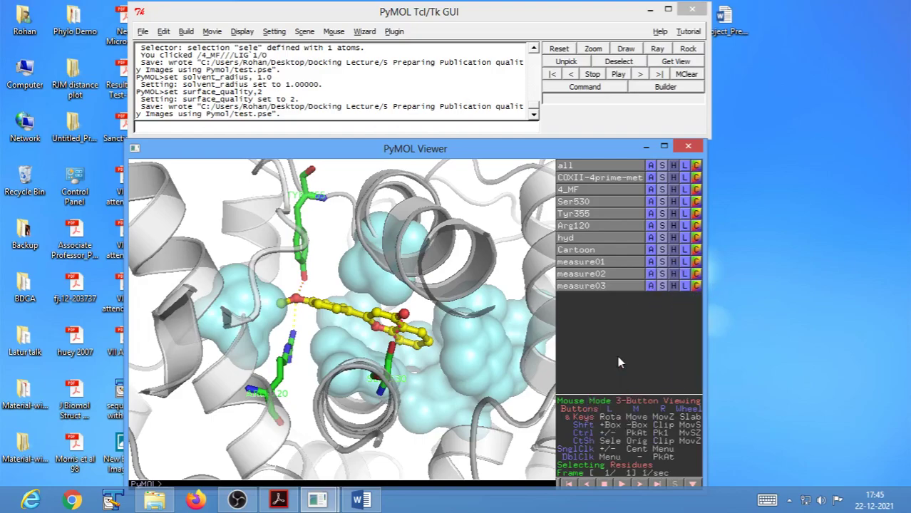
left_click(696, 286)
mouse_move(678, 347)
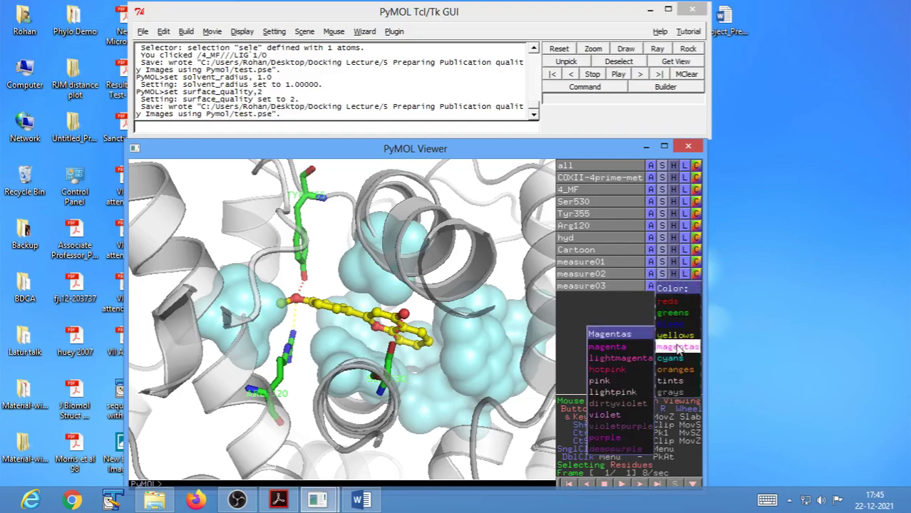
left_click(613, 370)
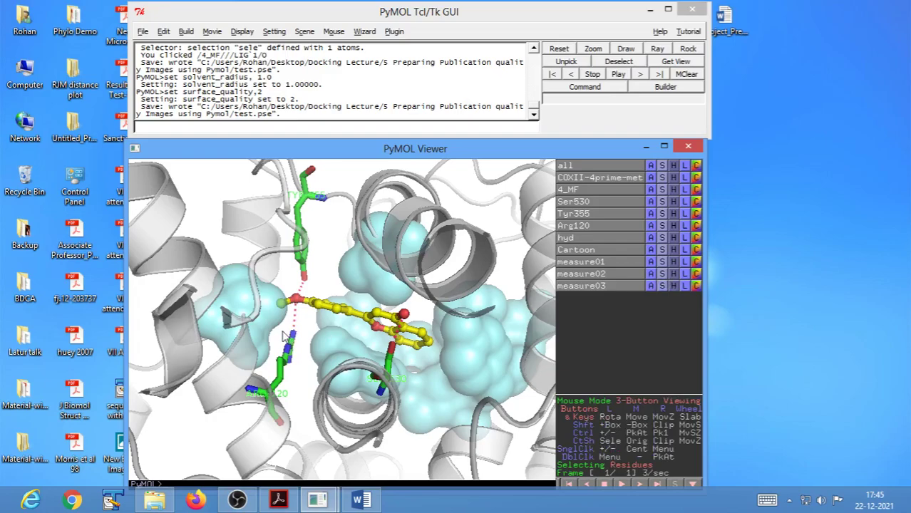
Check the hydrogen bonds against the 4prime-methoxy-flavone.pdf diagram in Acrobat, then return to PyMOL
left_click_drag(315, 332, 318, 341)
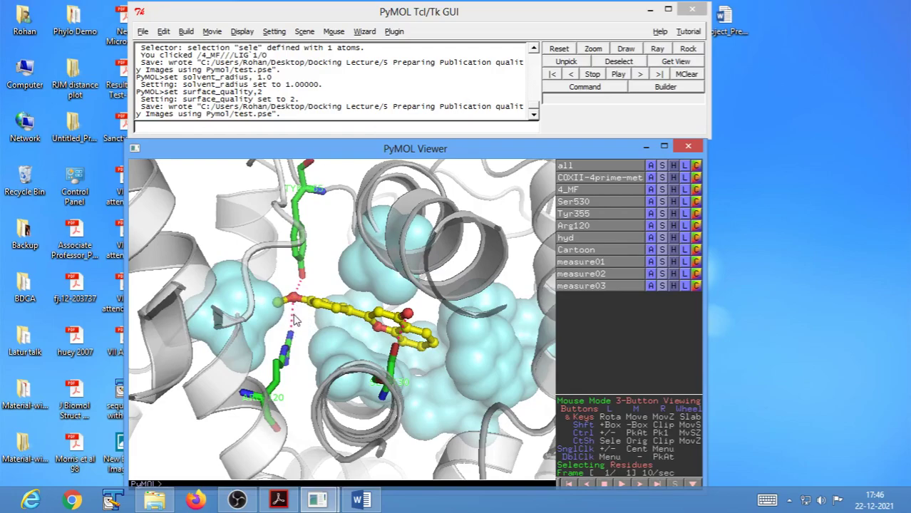
left_click(278, 500)
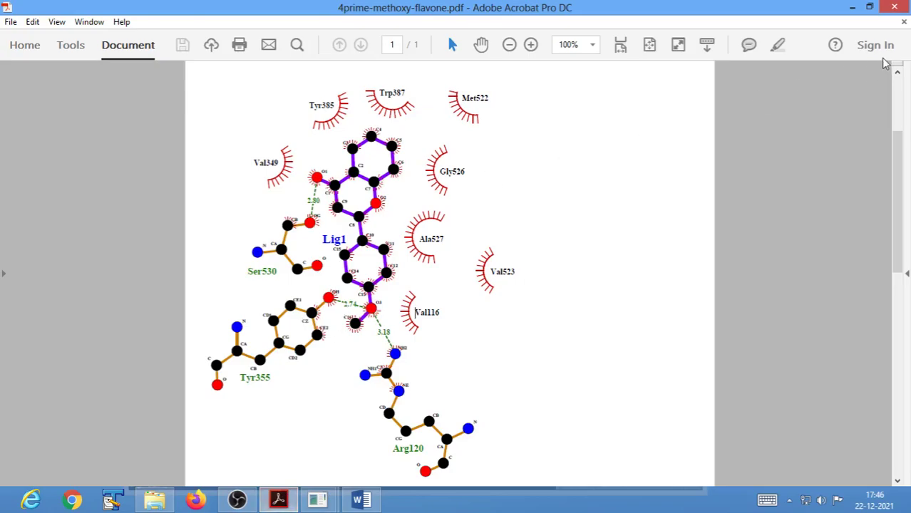
left_click(852, 7)
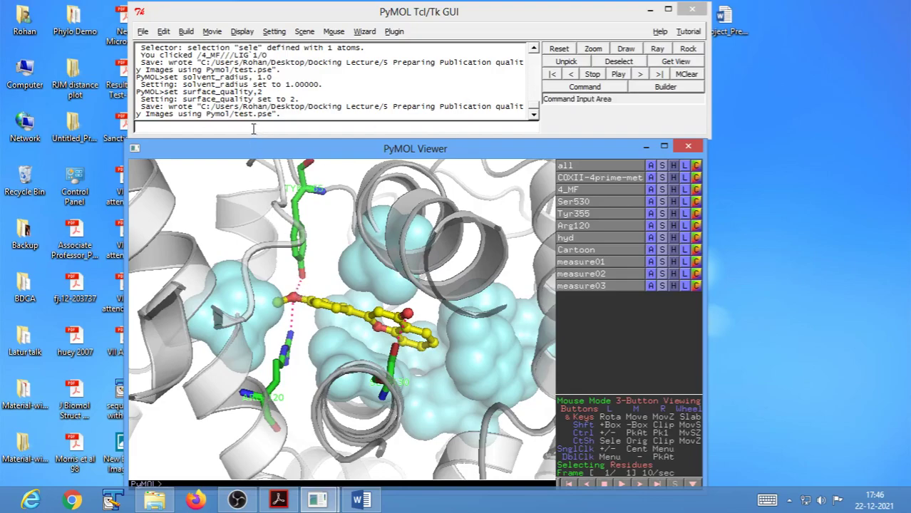
Run the command "set dash_gap, 0.01" to close the gaps in the hydrogen-bond dashes
left_click(253, 127)
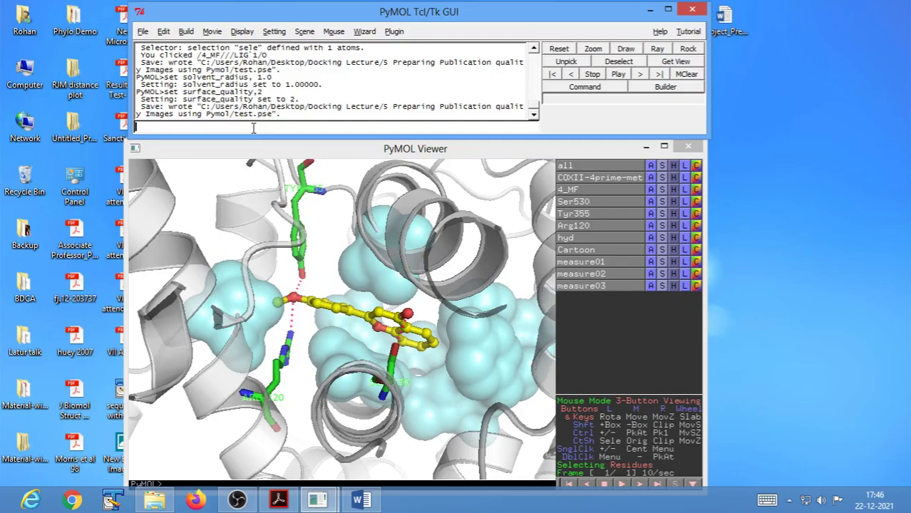
type("set dash_gap, 0")
type(".01")
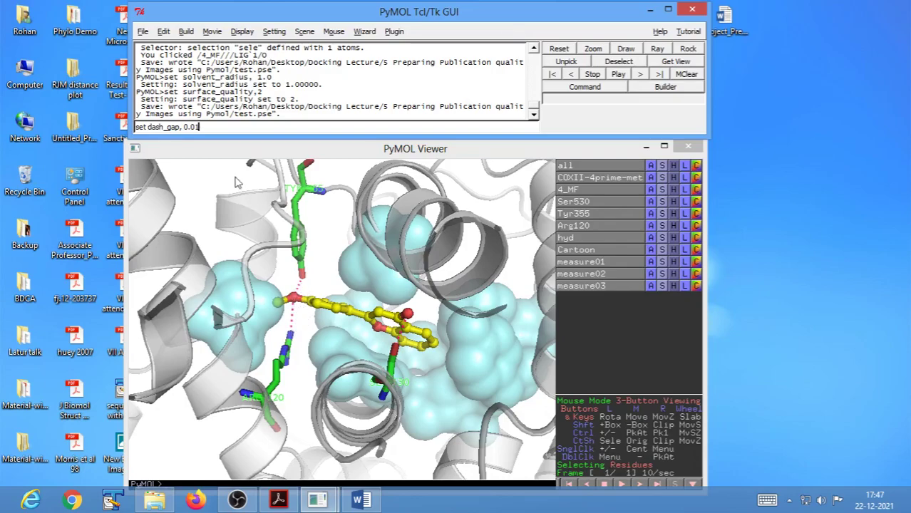
left_click(217, 127)
key("Return")
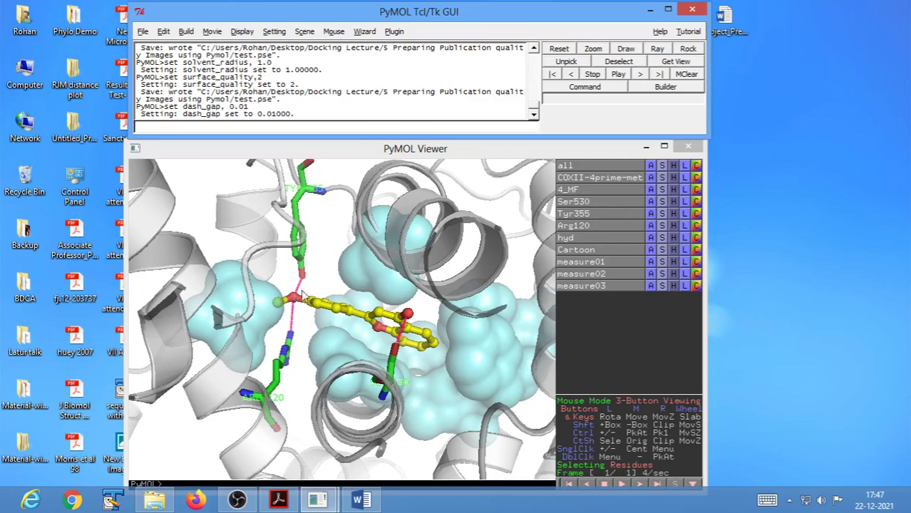
mouse_move(299, 329)
left_mouse_down()
mouse_move(308, 316)
mouse_move(304, 328)
left_mouse_up()
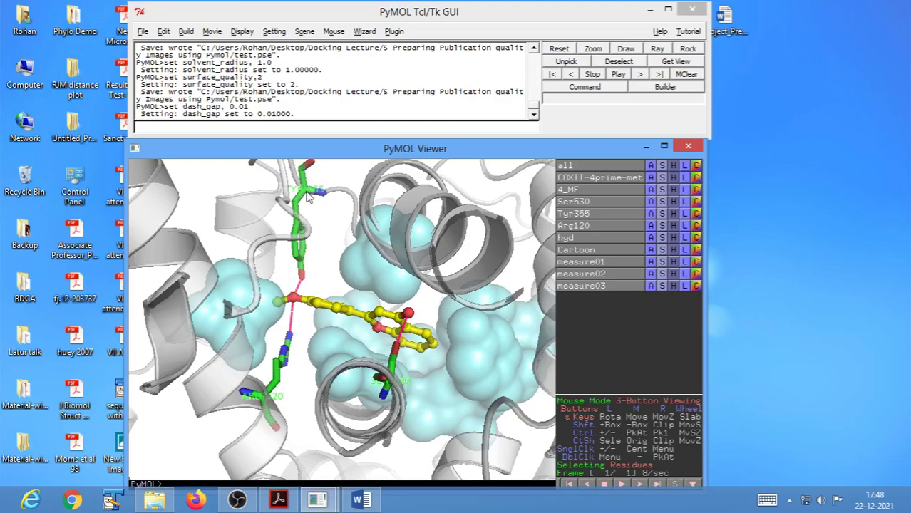
Hide the main chain atoms of the Ser530, Tyr355 and Arg120 residue objects
left_click(673, 203)
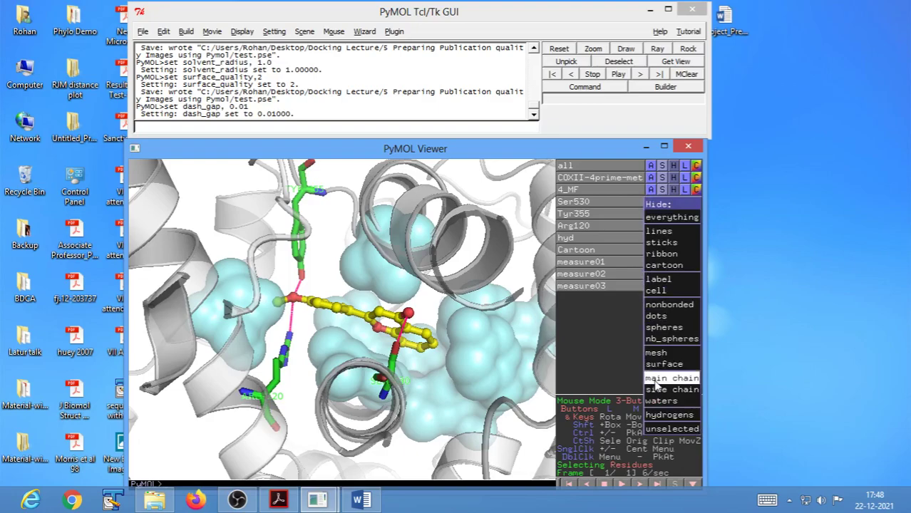
left_click(618, 358)
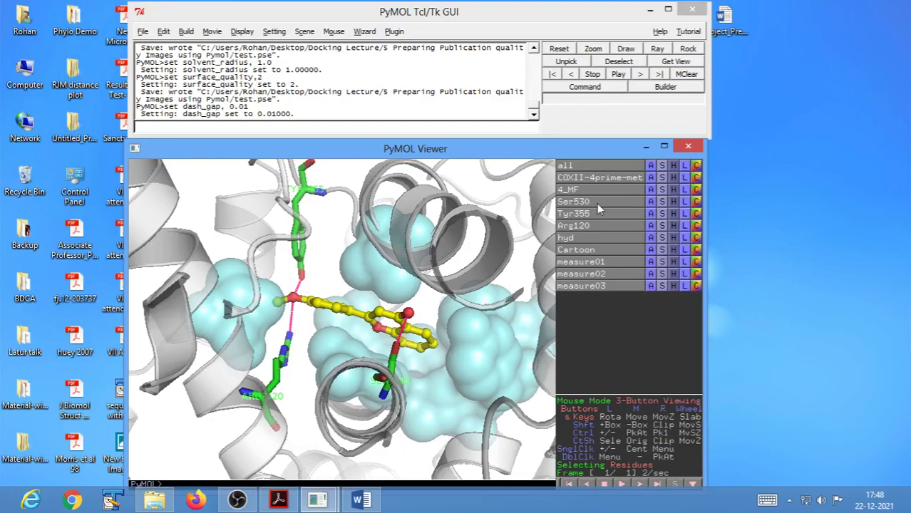
left_click(674, 203)
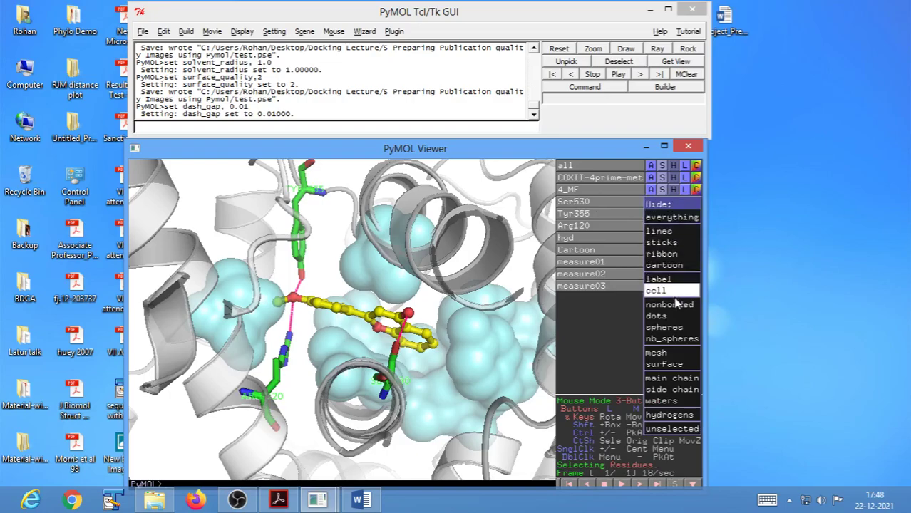
left_click(674, 379)
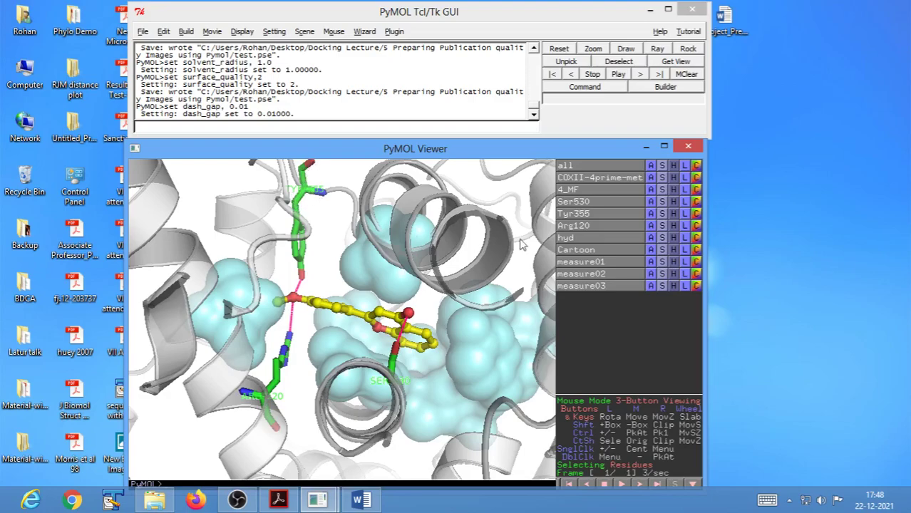
left_click(674, 214)
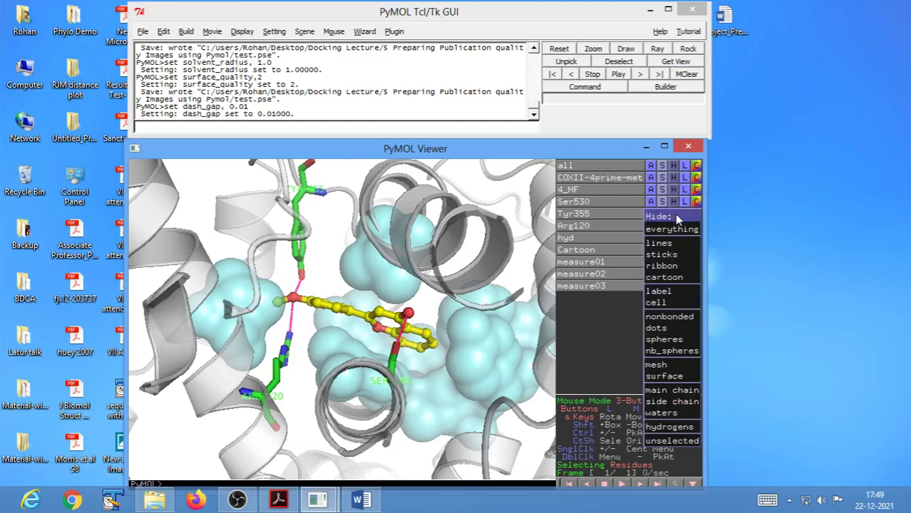
left_click(660, 392)
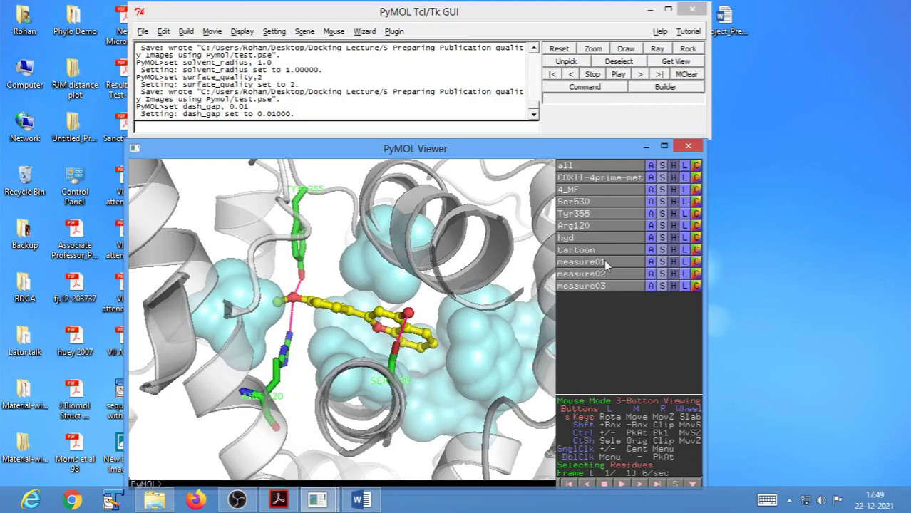
left_click(673, 225)
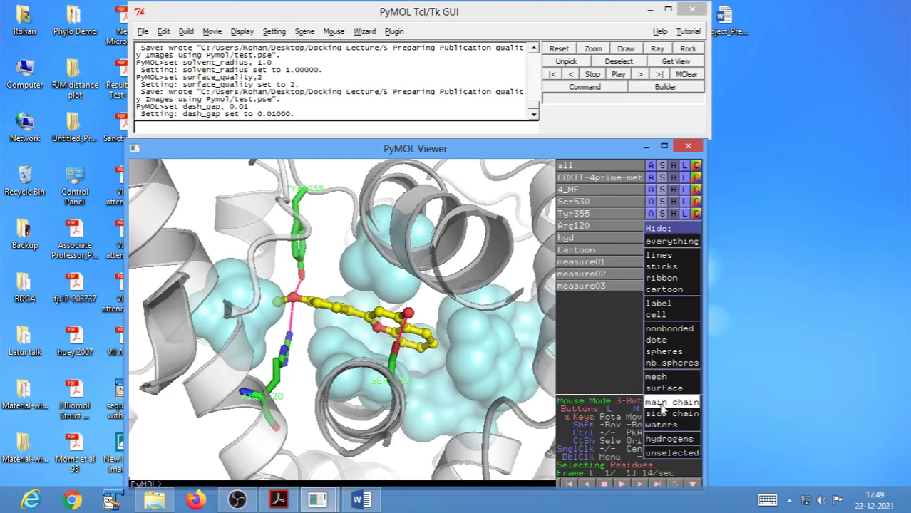
left_click(661, 403)
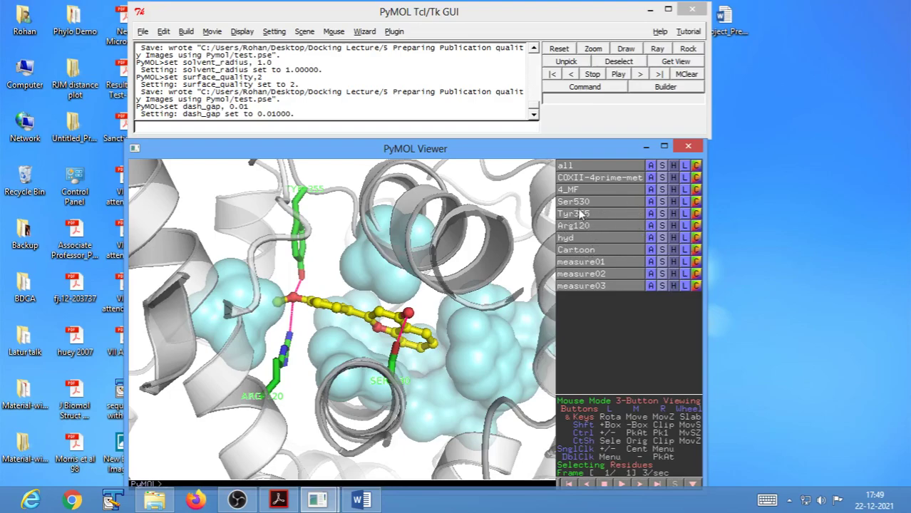
Color Ser530, Tyr355 and Arg120 by element using the CHNOS scheme with whitish-grey carbons
left_click(696, 202)
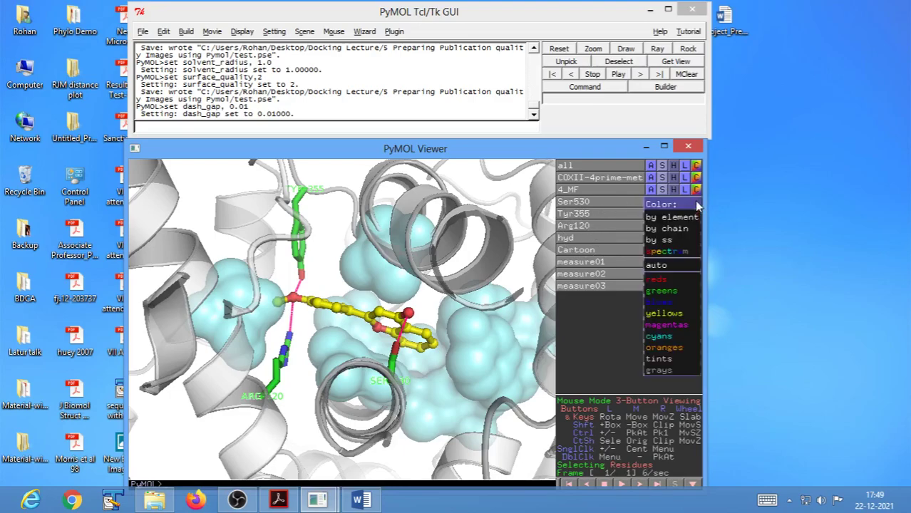
mouse_move(690, 218)
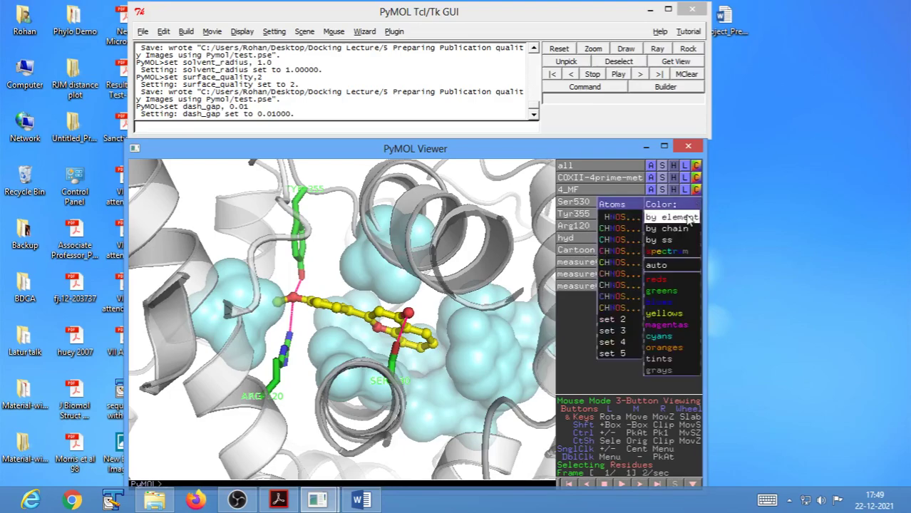
left_click(614, 288)
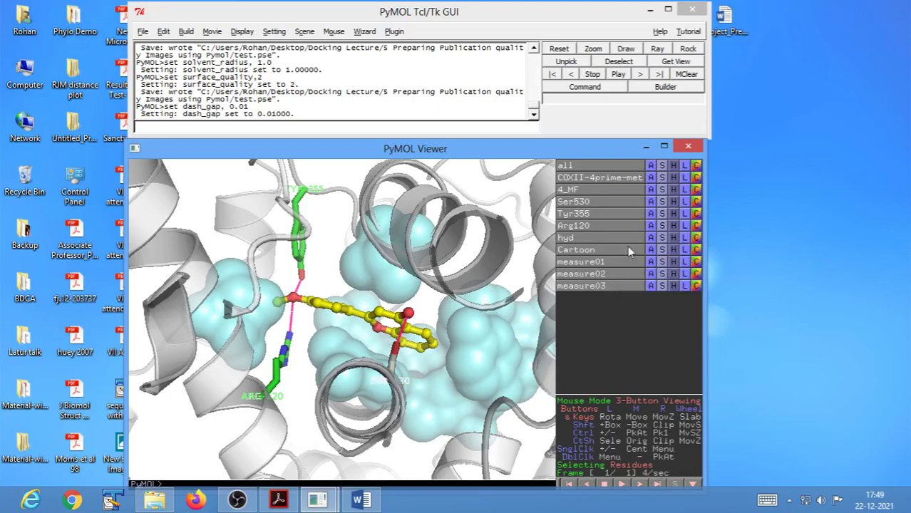
left_click(695, 214)
mouse_move(670, 246)
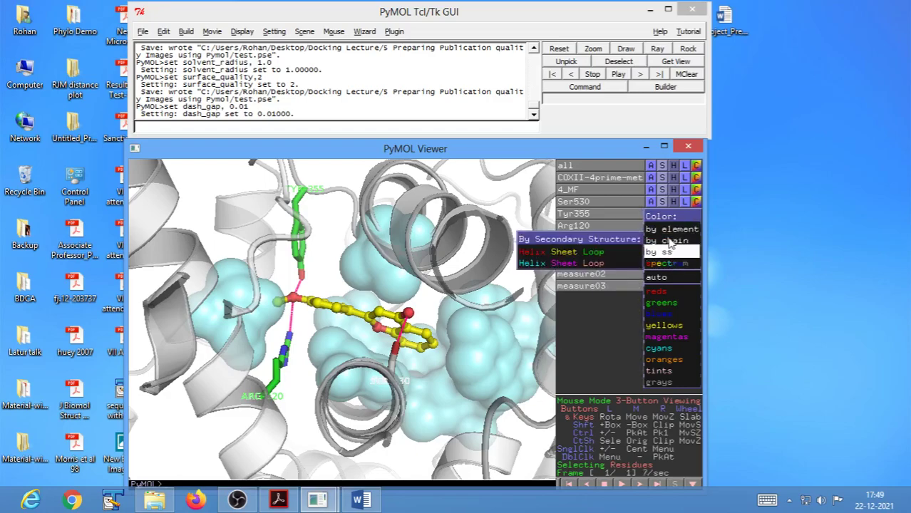
mouse_move(670, 229)
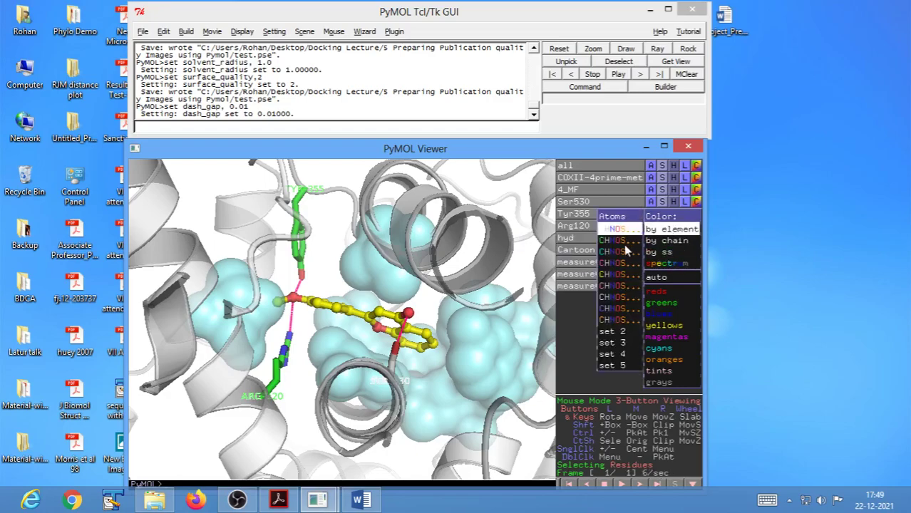
left_click(613, 299)
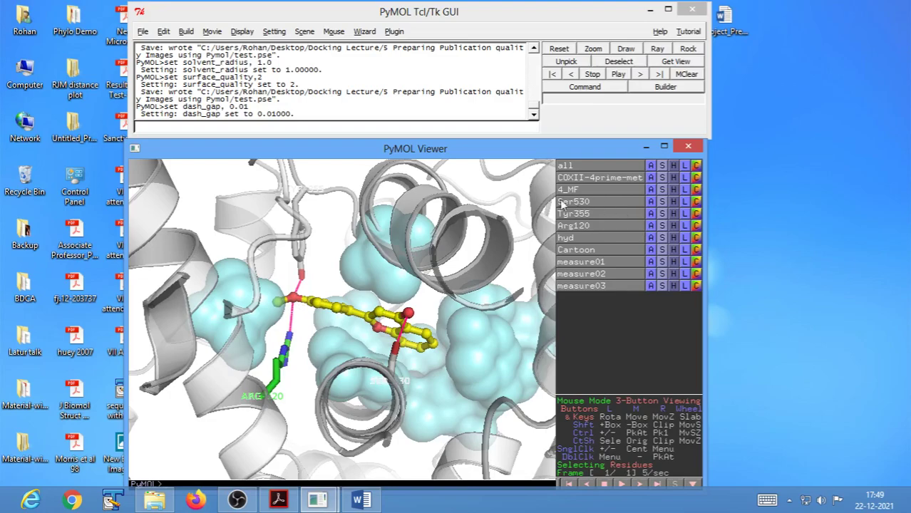
left_click(696, 227)
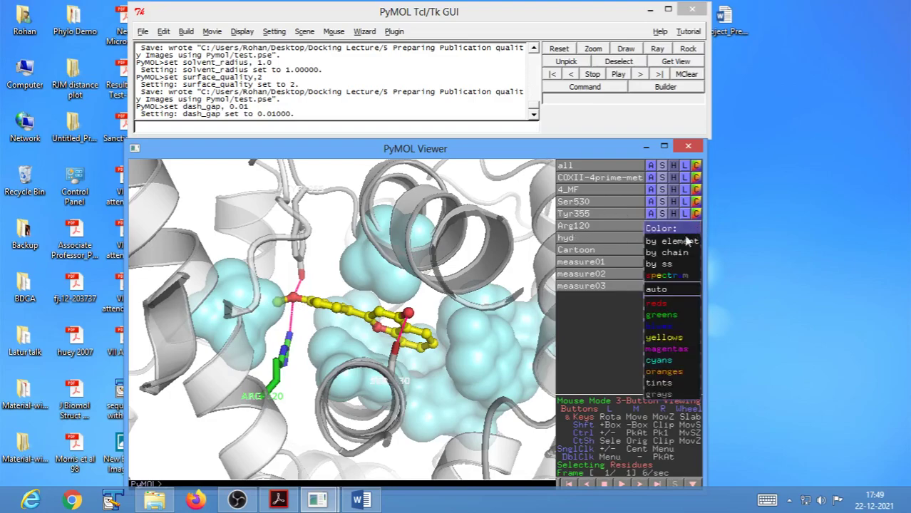
mouse_move(670, 241)
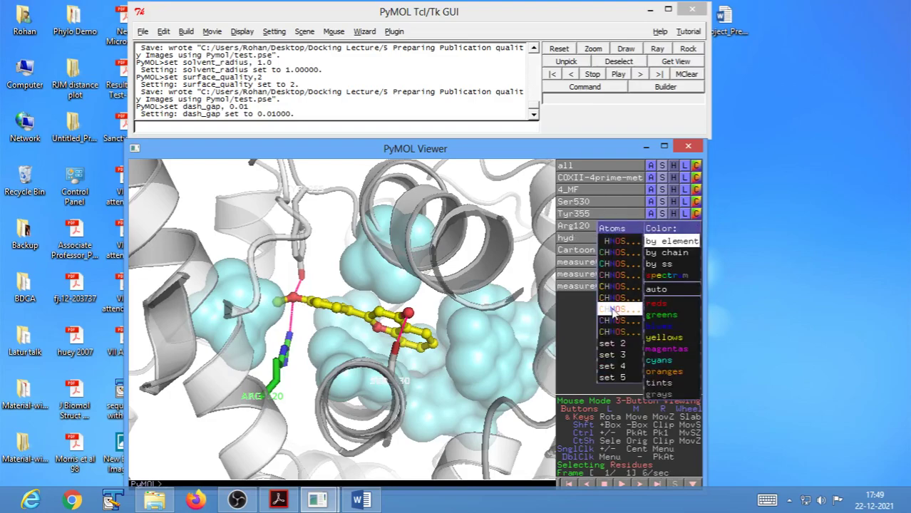
left_click(612, 310)
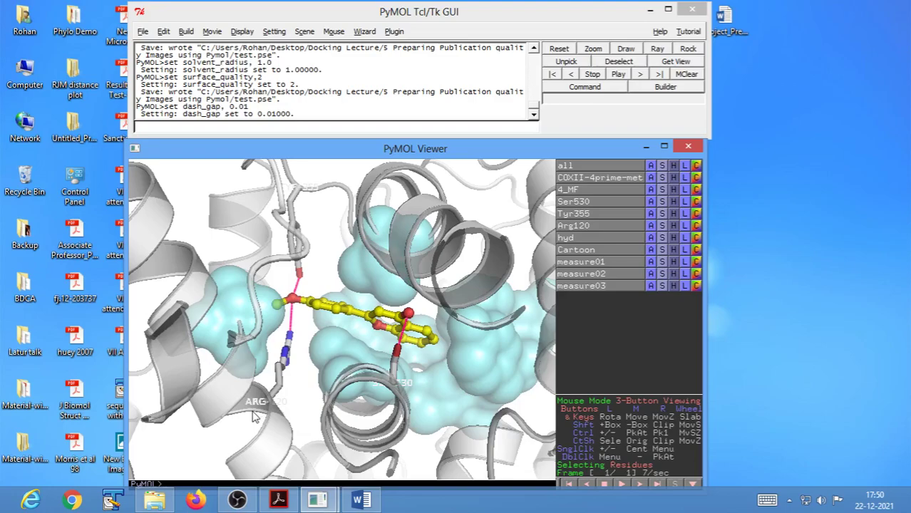
Run "set label_font_id, 7" and "set label_color, black" to restyle the residue labels
left_click(203, 127)
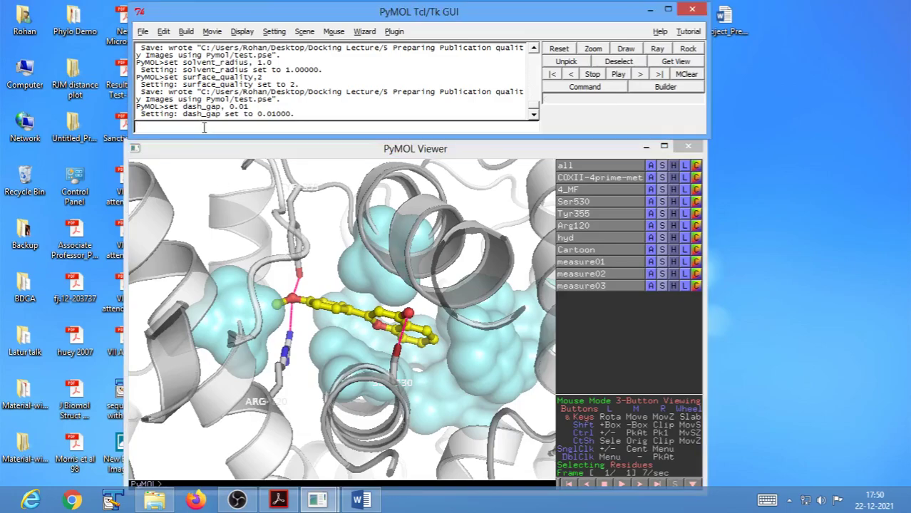
type("set label_ font_id, 7")
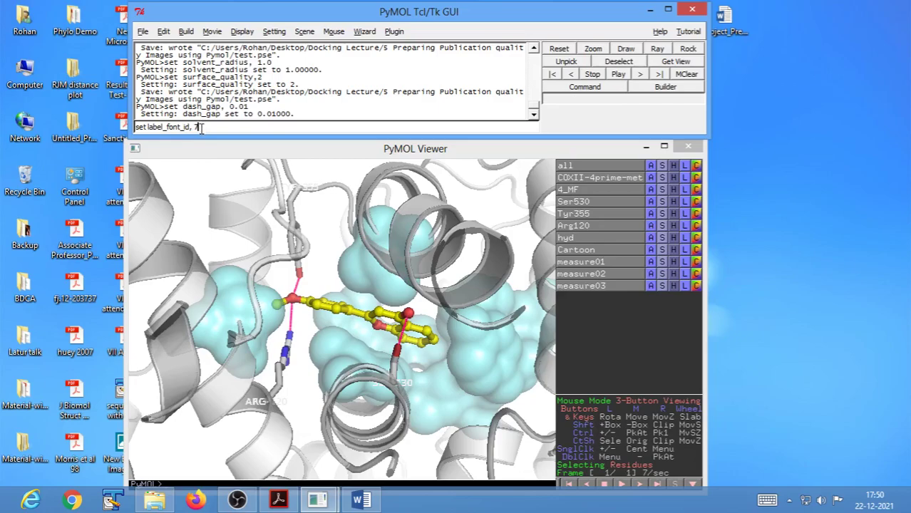
key("Return")
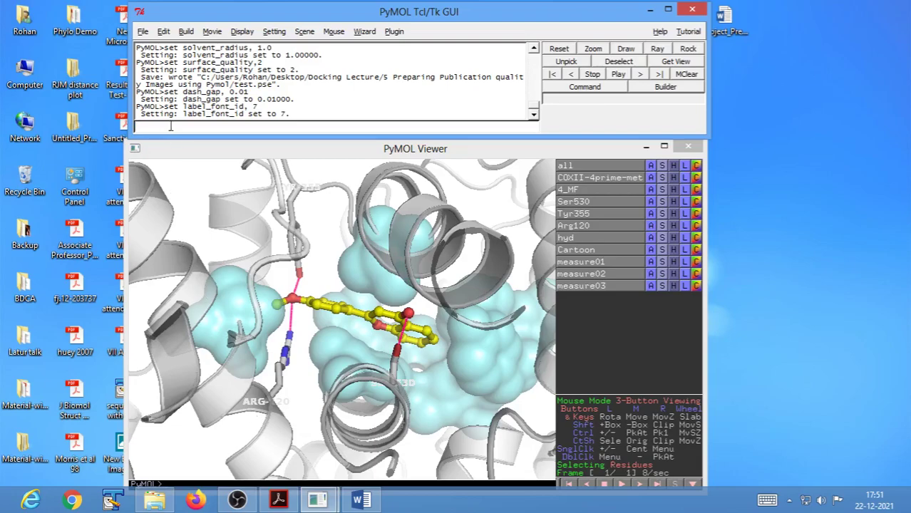
type("set label_color, black")
key("Return")
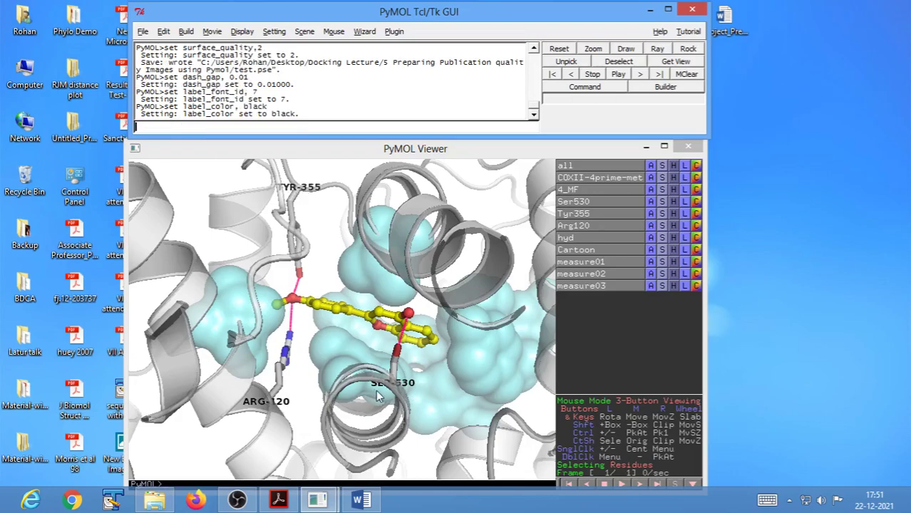
Enlarge the residue labels with the command "set label_size, 20"
left_click(399, 401)
left_click_drag(399, 401, 405, 396)
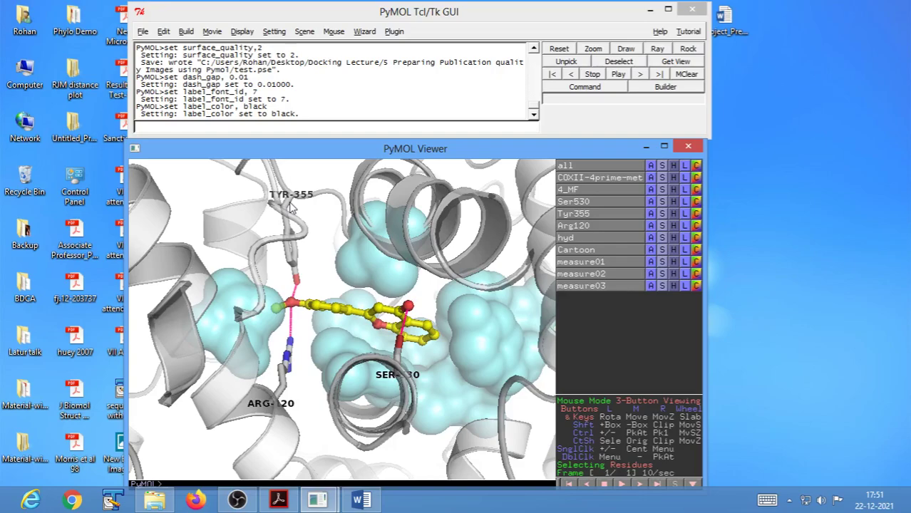
left_click(183, 121)
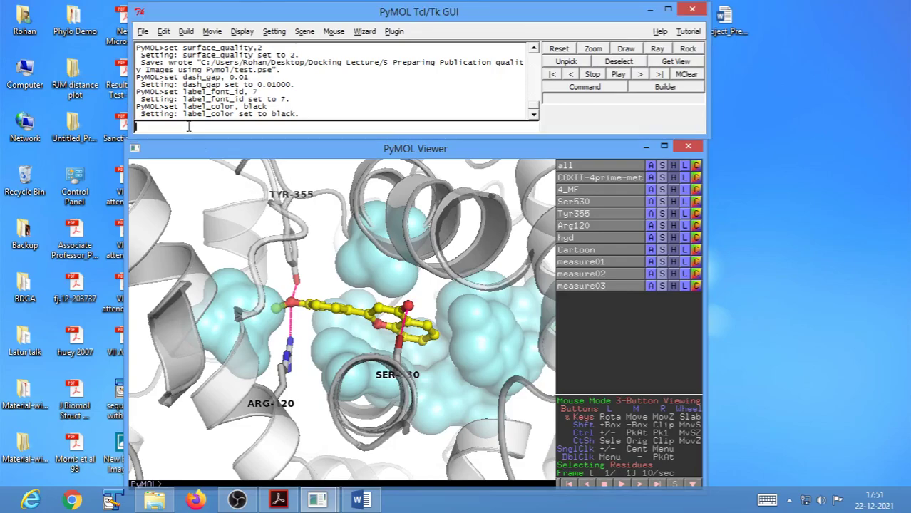
type("set")
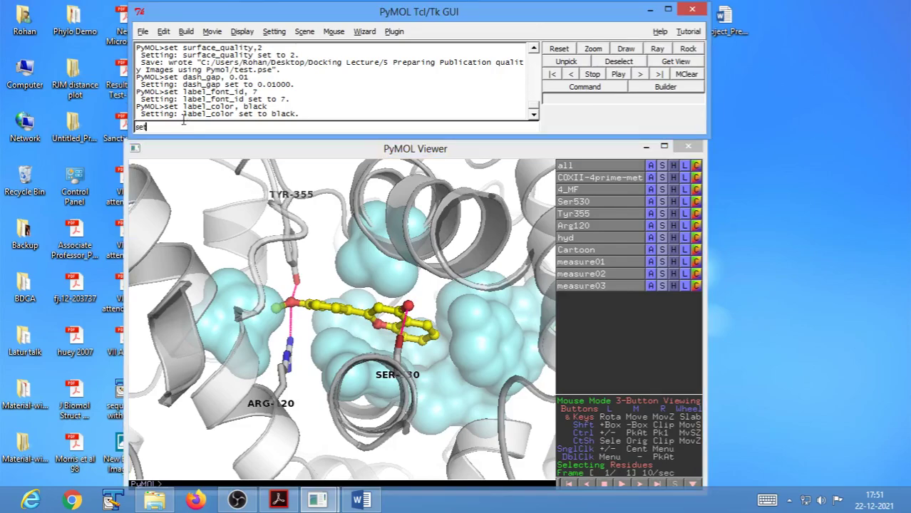
type(" label_size, 20")
key("Return")
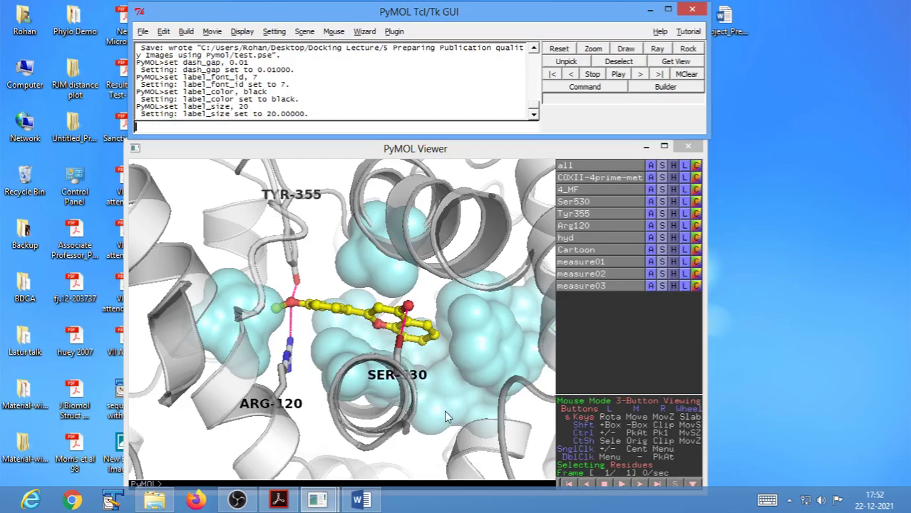
Rotate the complex slightly to separate the labelled residues and save the session
left_click_drag(437, 415, 443, 449)
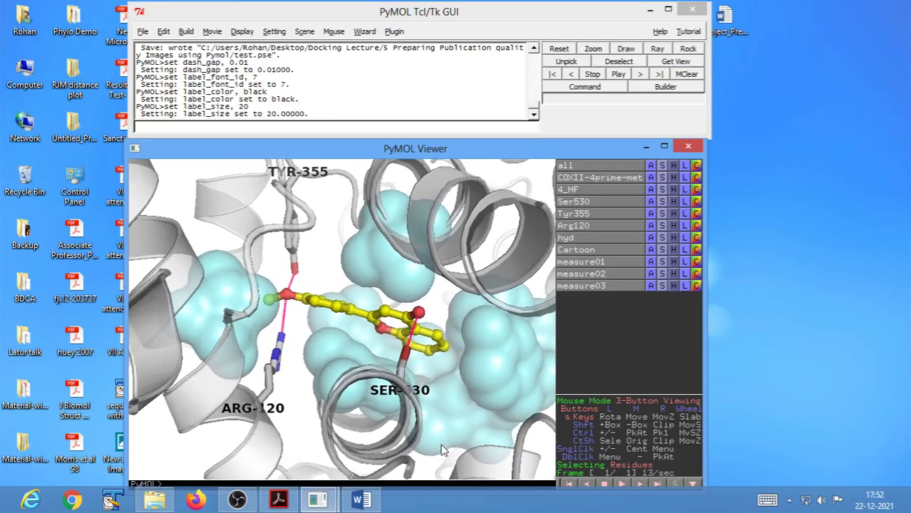
left_click(142, 31)
left_click(154, 68)
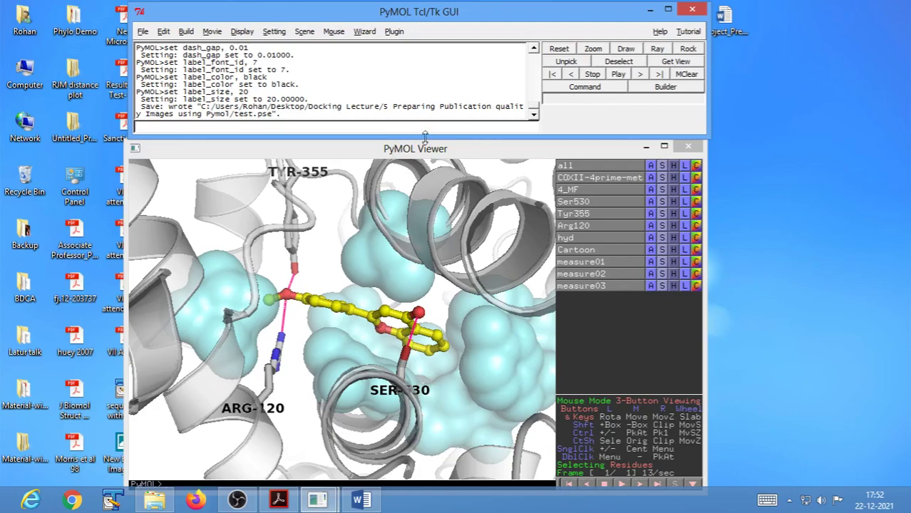
Move the viewer window slightly clear of the command window and ray-trace the scene with the "ray" command
mouse_move(237, 156)
left_mouse_down()
mouse_move(237, 170)
mouse_move(242, 160)
left_mouse_up()
left_click(208, 124)
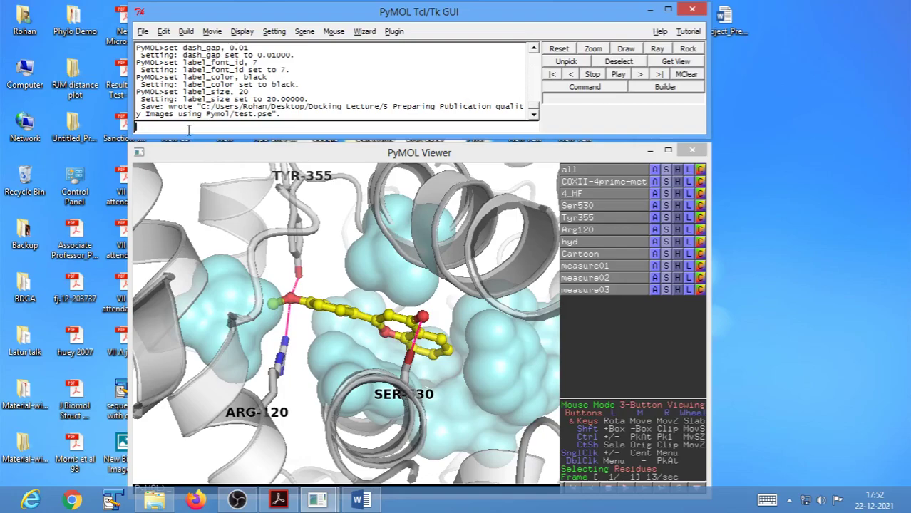
type("ray")
key("BackSpace")
key("BackSpace")
key("BackSpace")
type("ray")
key("Return")
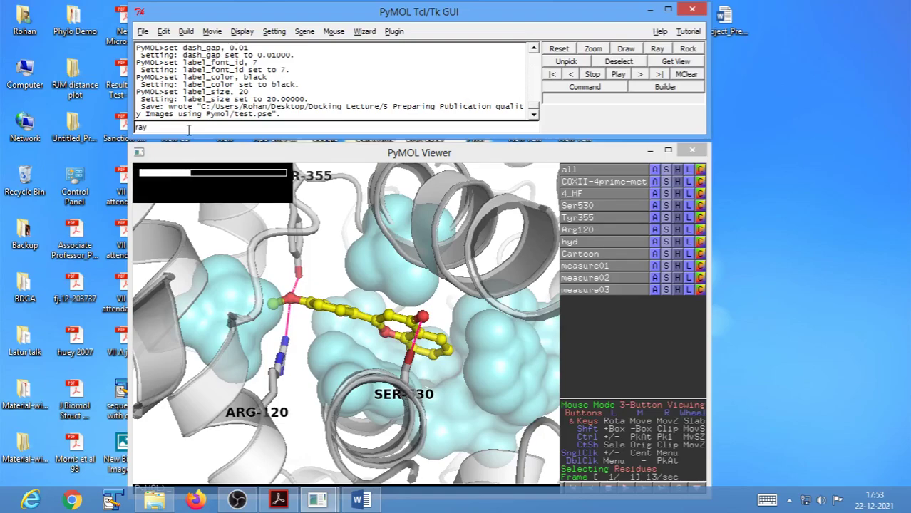
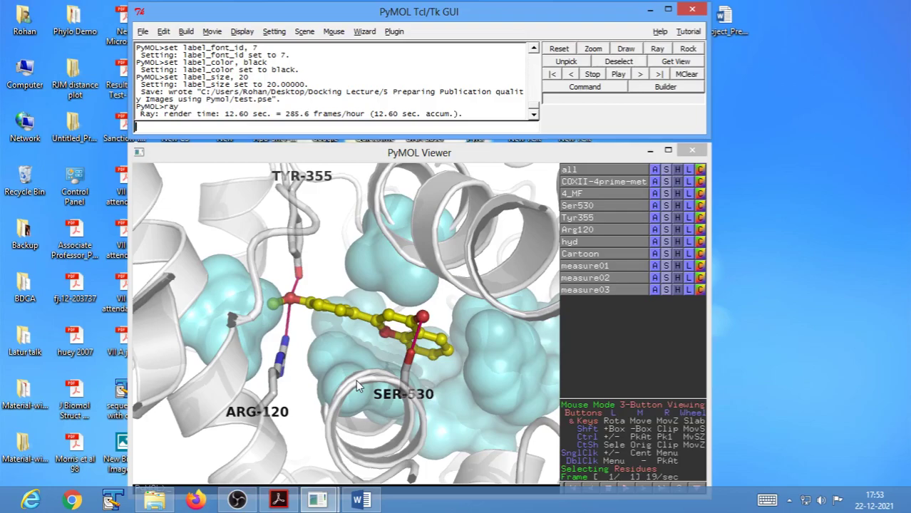
Save the ray-traced image as a PNG file named test in the current folder
left_click(142, 32)
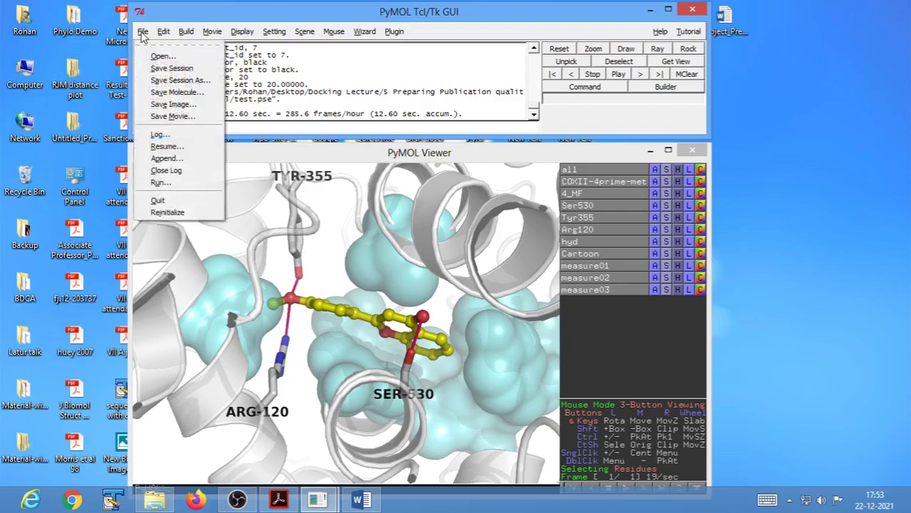
left_click(173, 104)
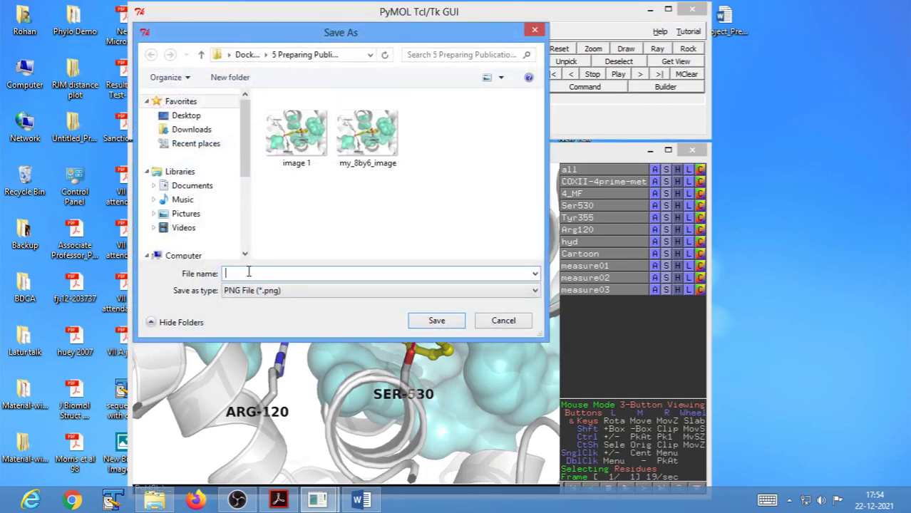
type("test")
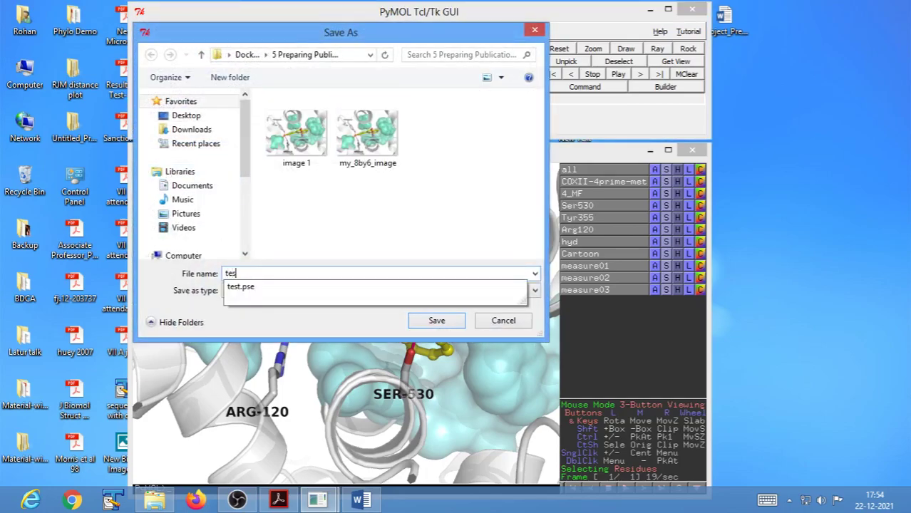
left_click(318, 247)
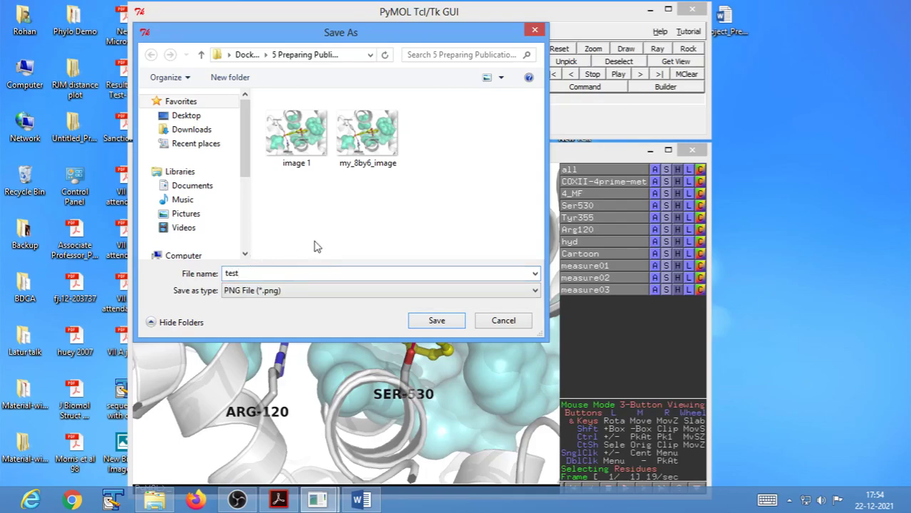
left_click(434, 321)
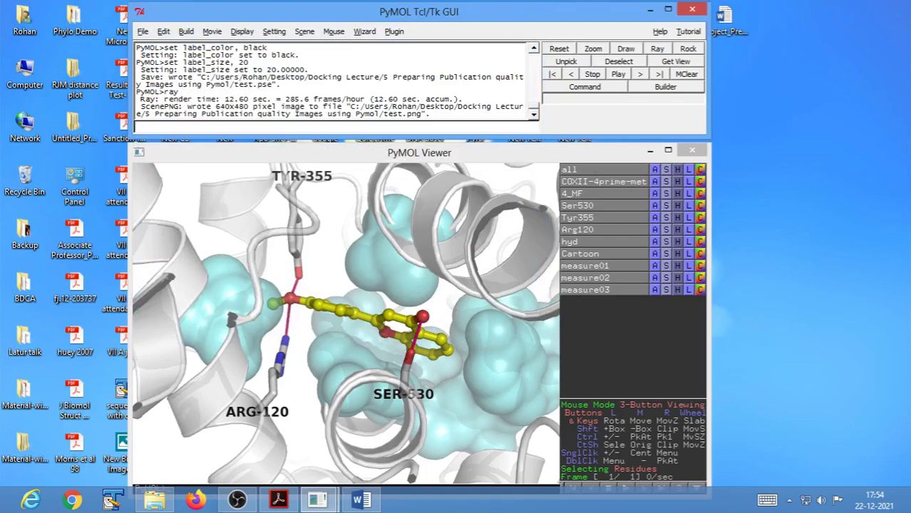
Switch to the File Explorer folder, preview the saved test PNG, and check its sharpness at higher magnification
left_click(155, 500)
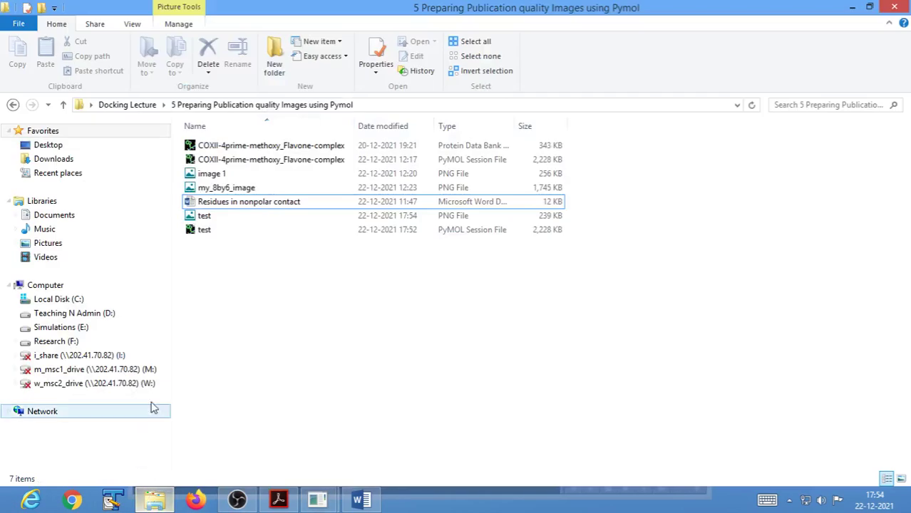
right_click(205, 218)
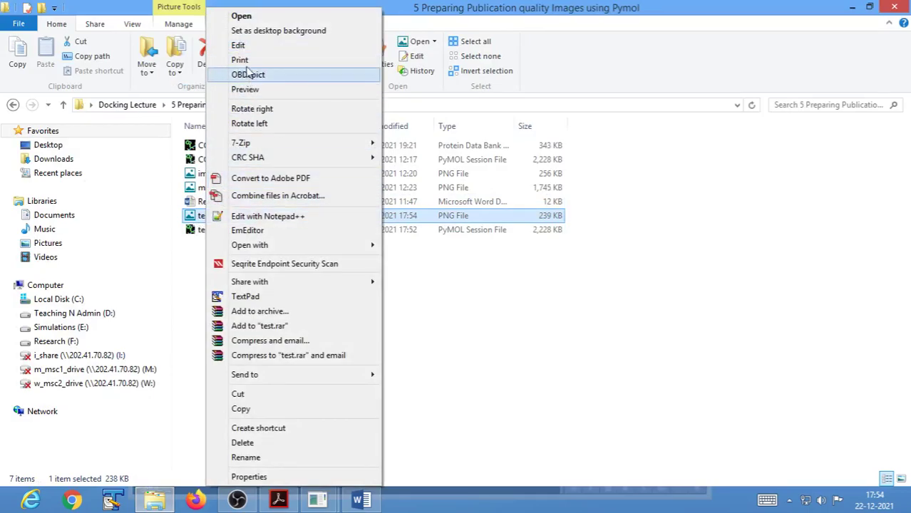
left_click(244, 89)
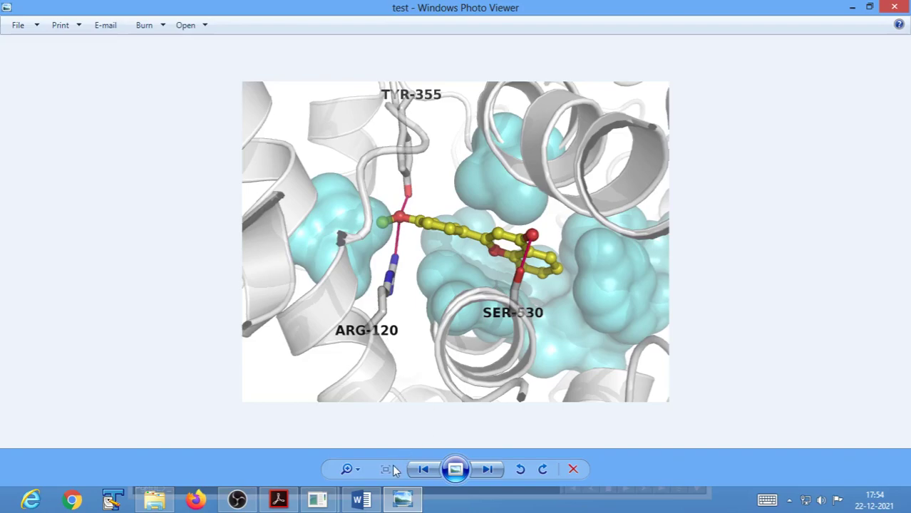
left_click(356, 472)
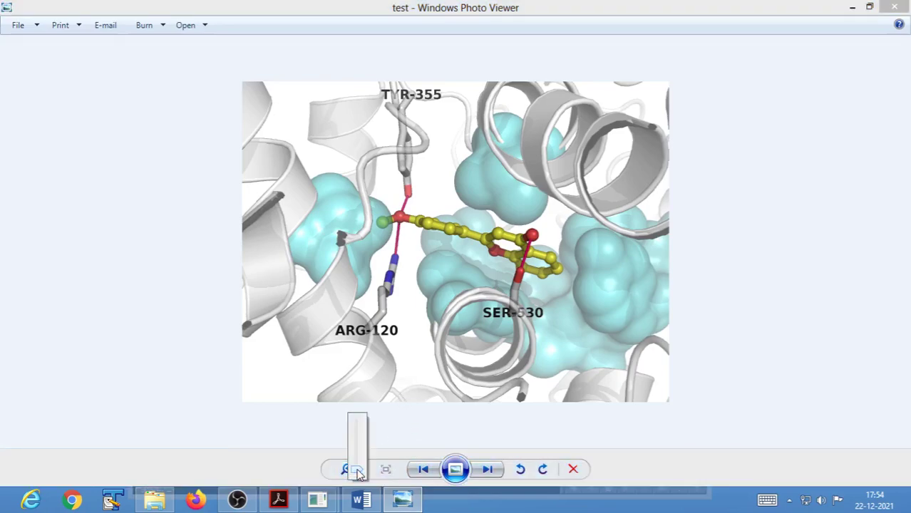
left_click_drag(358, 474, 358, 457)
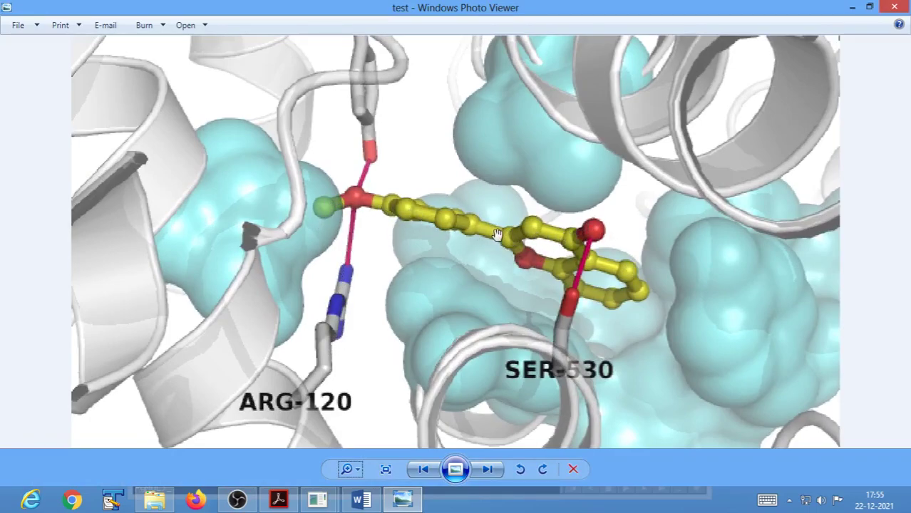
left_click(359, 472)
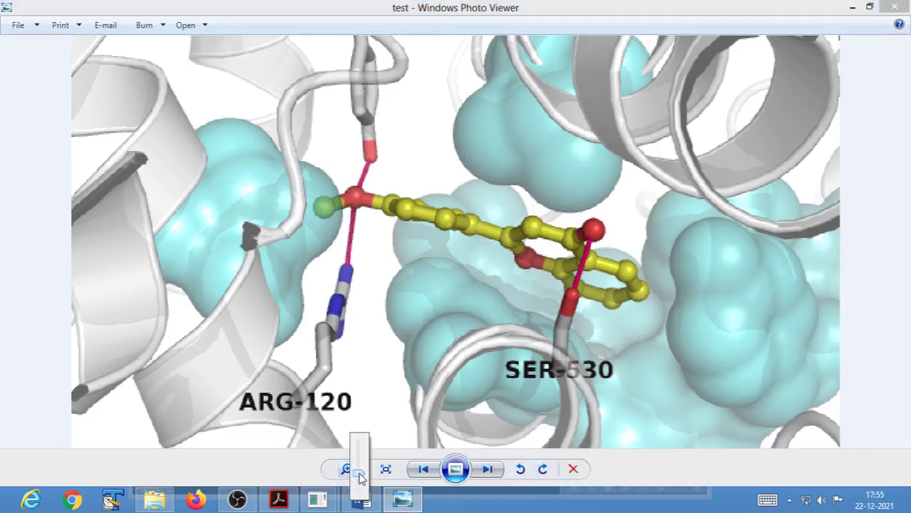
left_click_drag(358, 476, 361, 485)
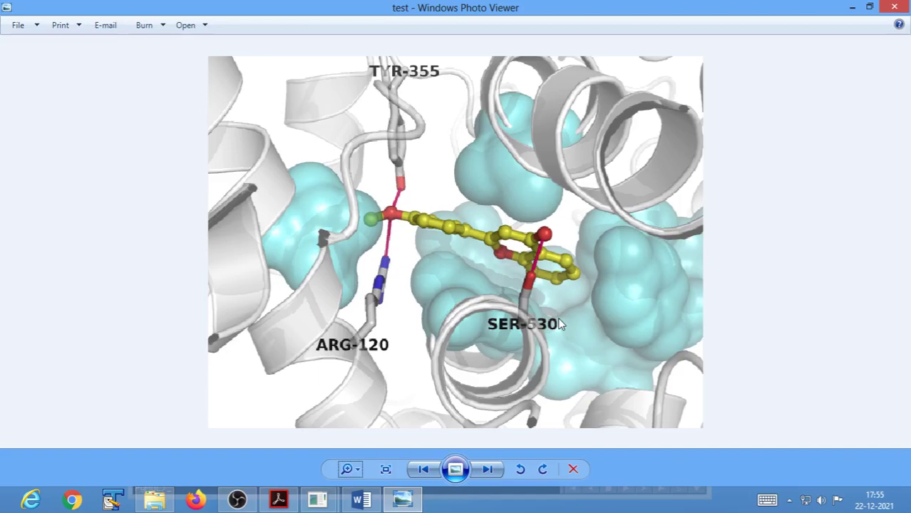
left_click(901, 12)
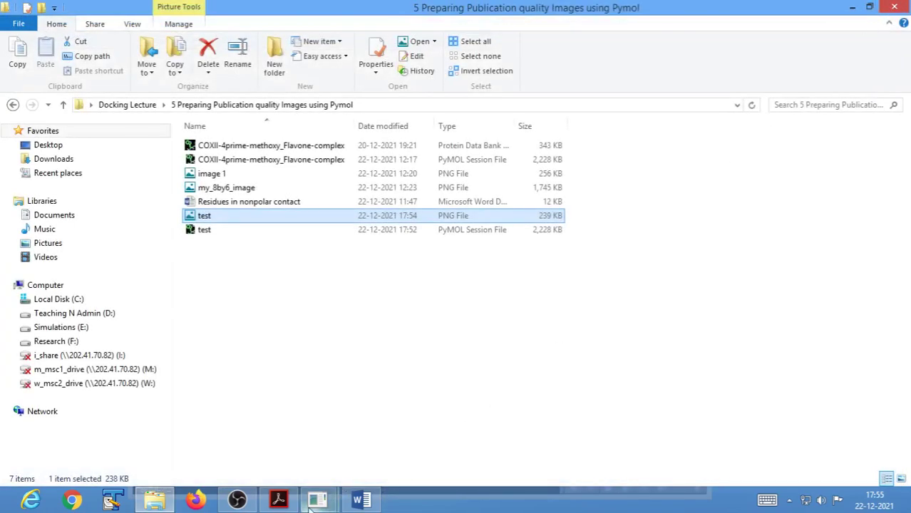
Return to PyMOL and ray-trace the scene at 2400 x 1800 pixels with the command "ray 2400,1800"
mouse_move(324, 504)
left_click(374, 445)
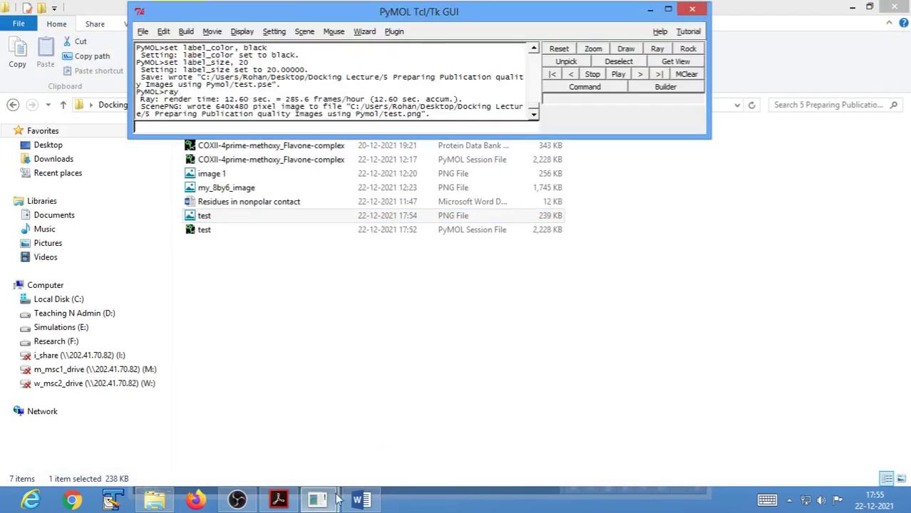
left_click(260, 454)
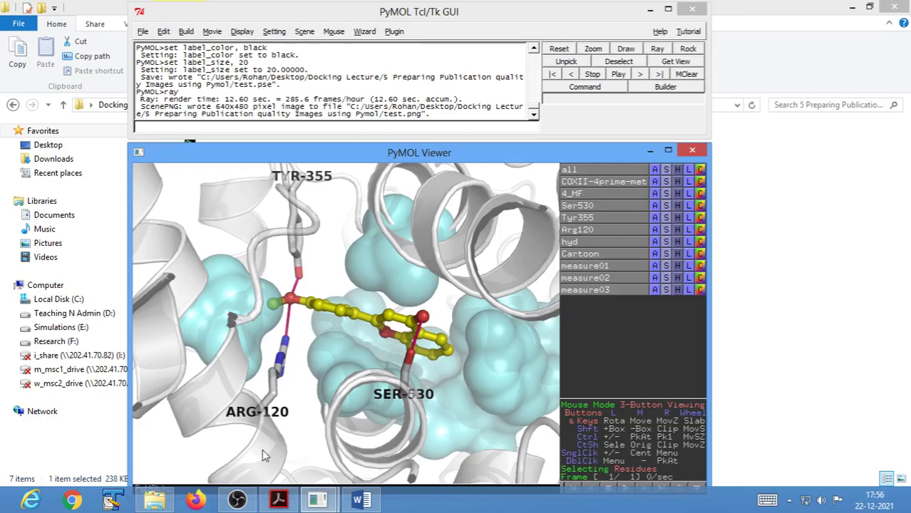
left_click(171, 126)
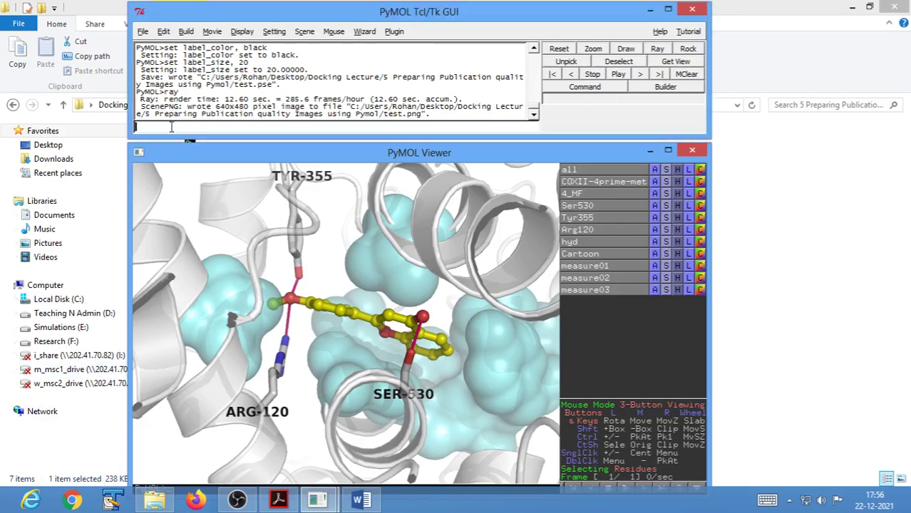
type("ray")
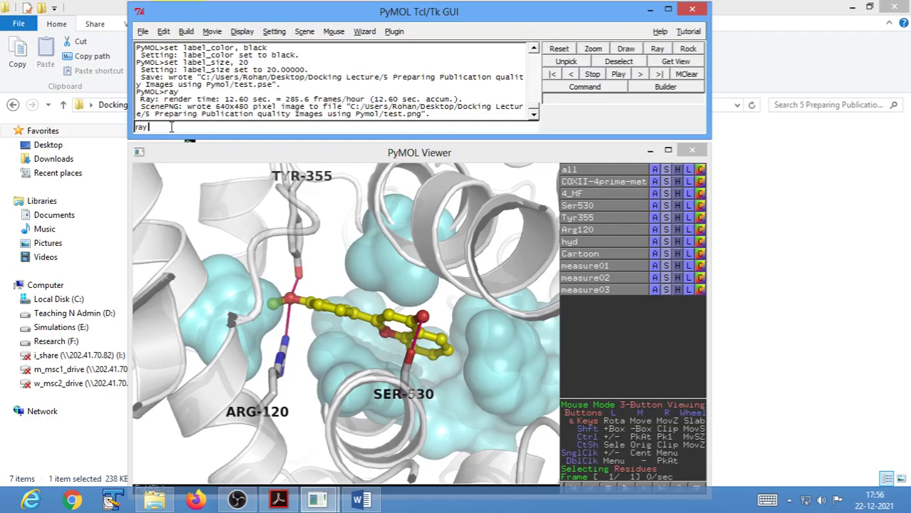
type("2400")
type(",1800")
key("Return")
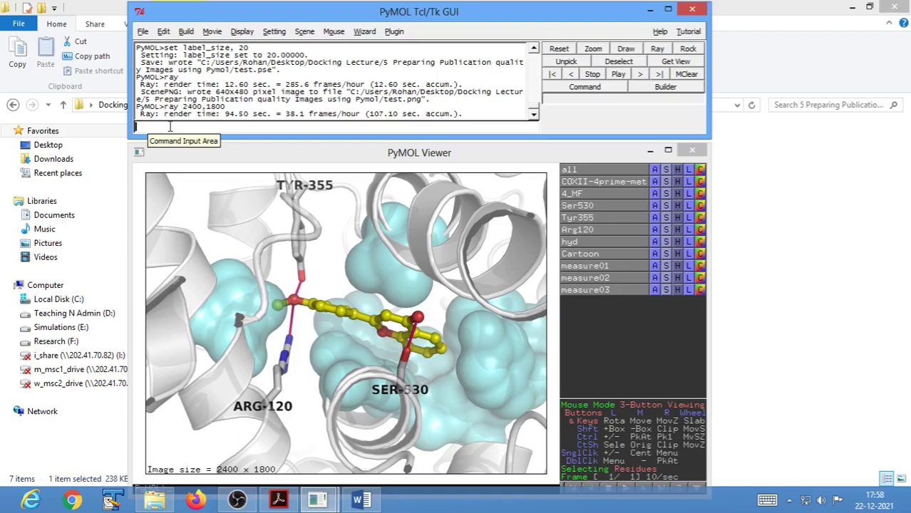
Export the ray-traced image at 600 dpi with the command "png test8by6.png, dpi=600"
type("png")
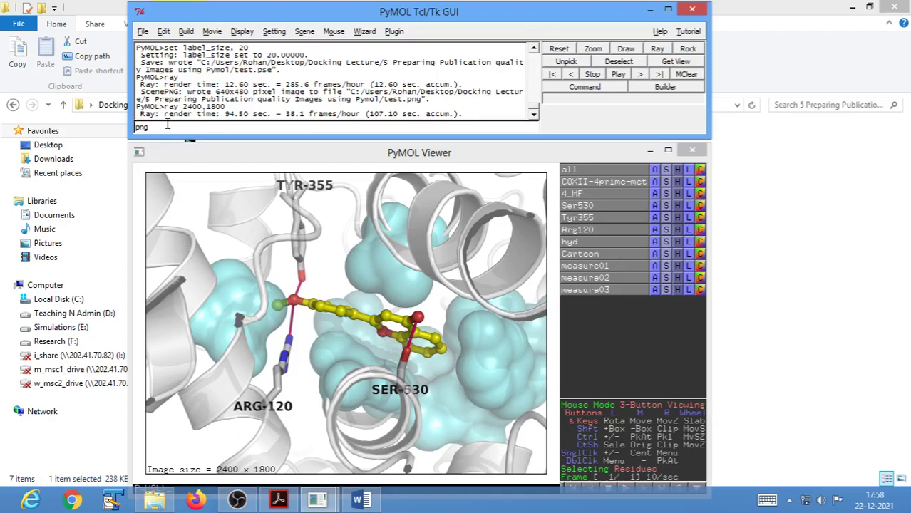
type(" test")
type("8b")
type("y")
type("e")
type(".p")
type("ng")
type(", ")
type("dpi =")
type("600")
key("Return")
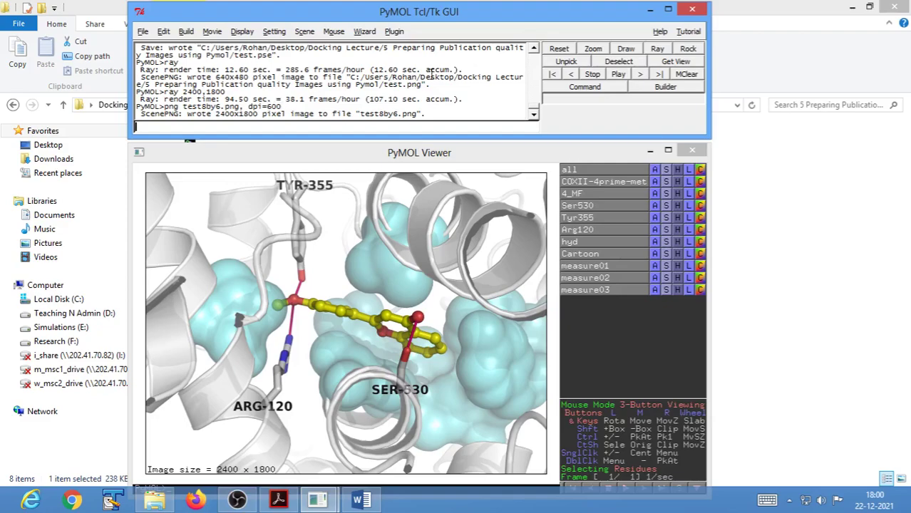
Minimize both PyMOL windows, then preview the test PNG from the folder and magnify it slightly
left_click(649, 10)
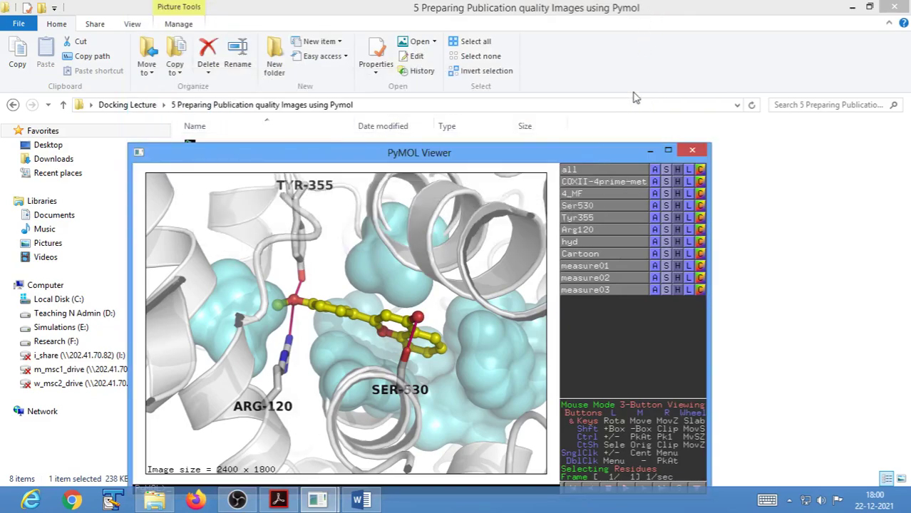
left_click(650, 151)
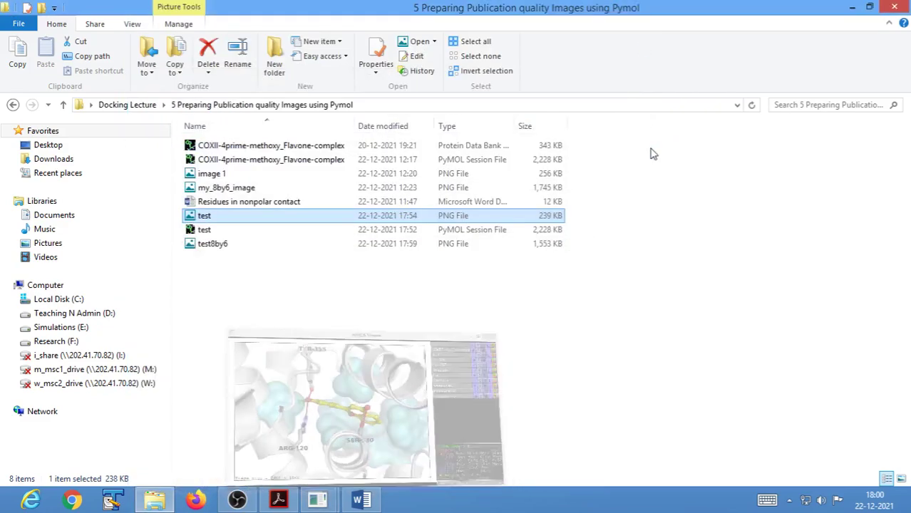
right_click(202, 222)
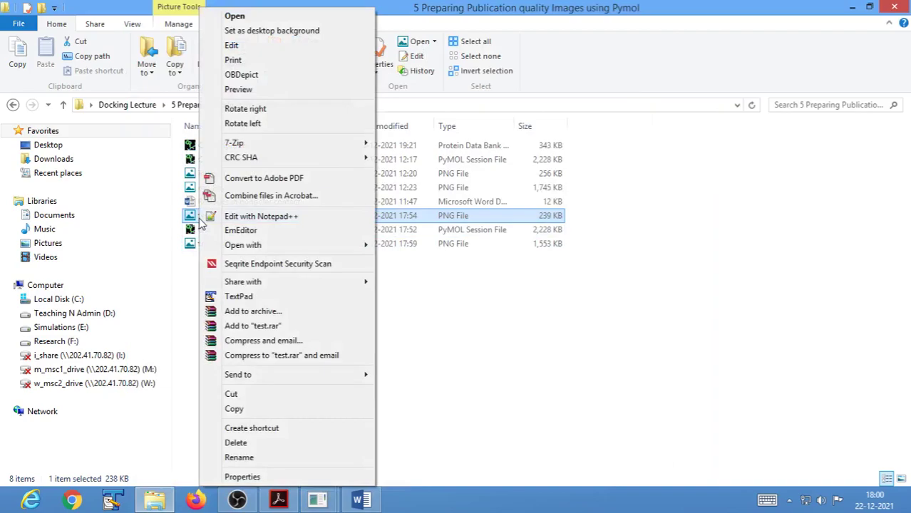
left_click(239, 89)
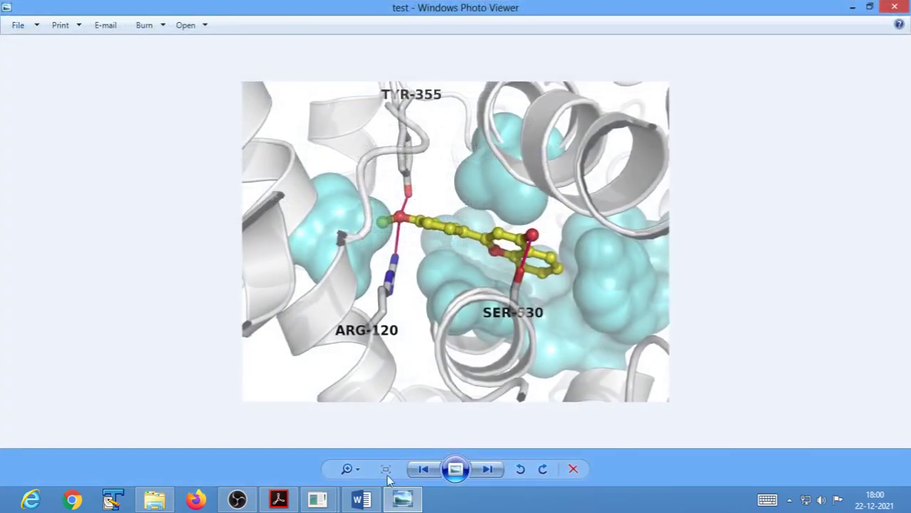
left_click(357, 472)
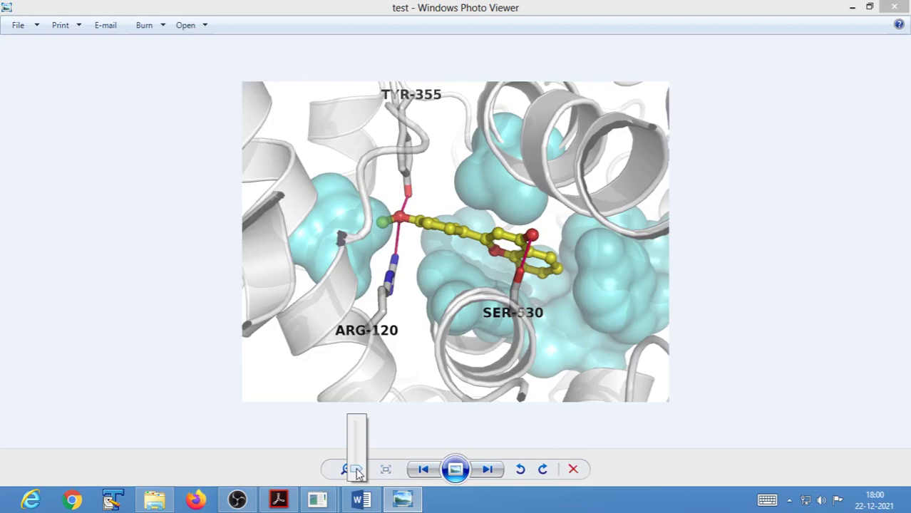
left_click_drag(357, 472, 358, 465)
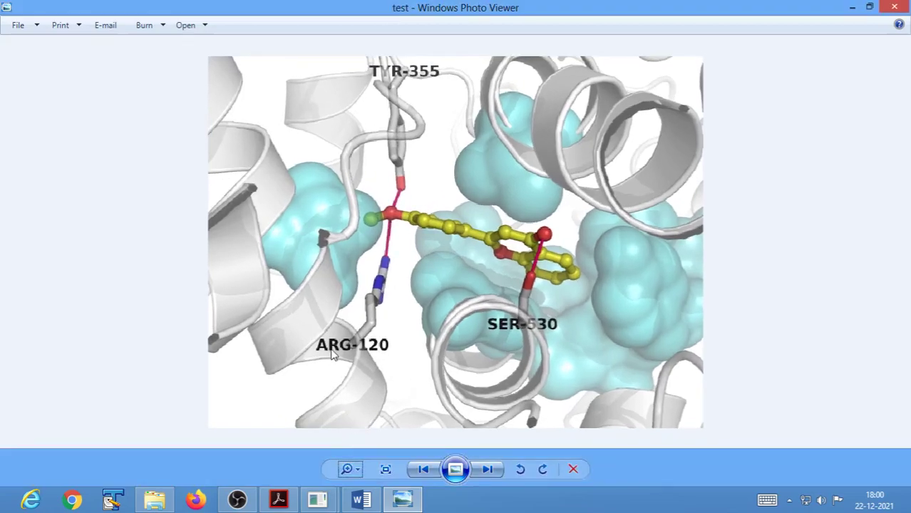
left_click(358, 475)
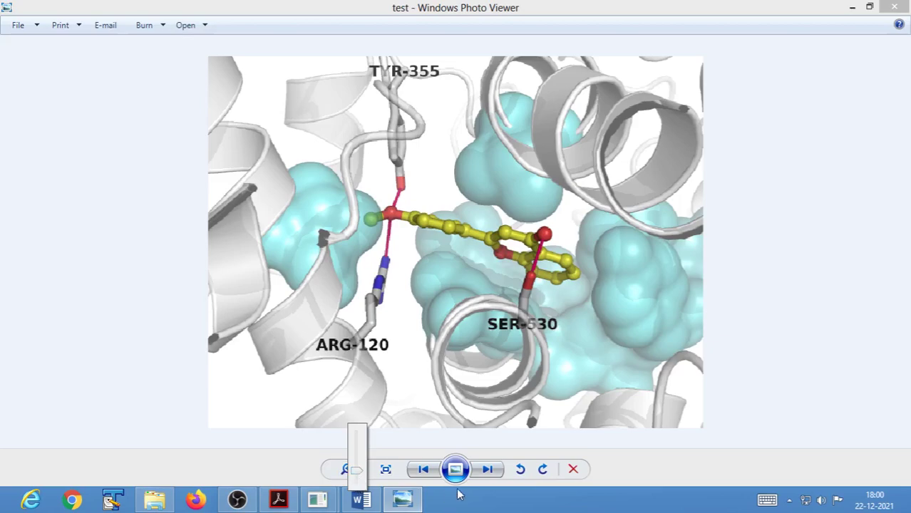
Go to the test8by6 image and magnify the ligand region to examine its high-resolution detail
left_click(496, 472)
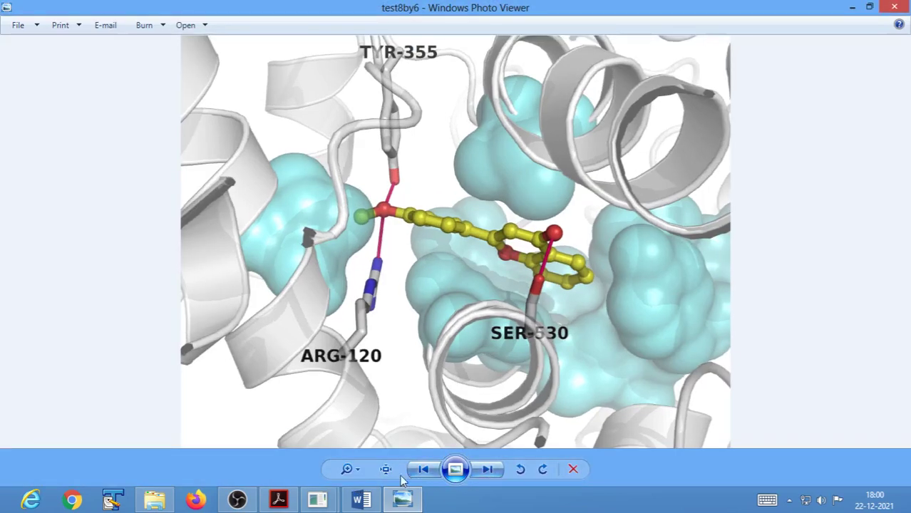
left_click(356, 471)
scroll(358, 476, "up", 3)
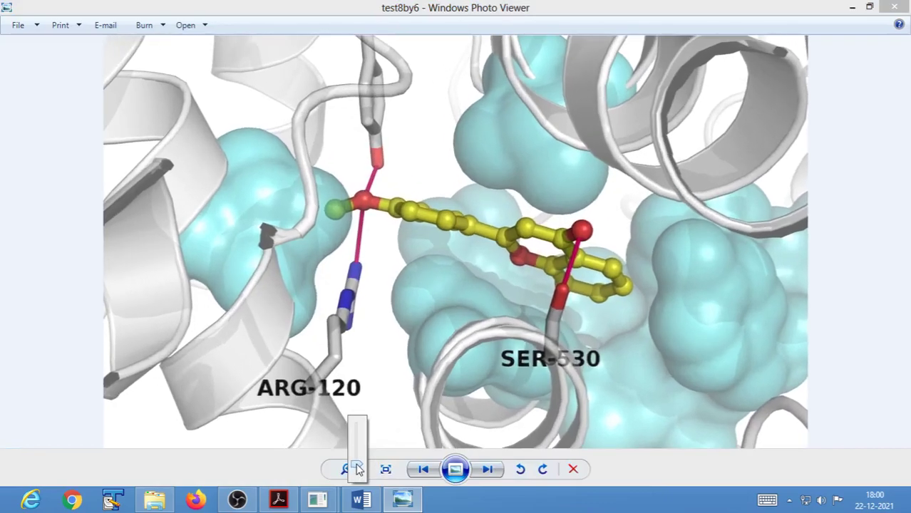
scroll(354, 460, "up", 2)
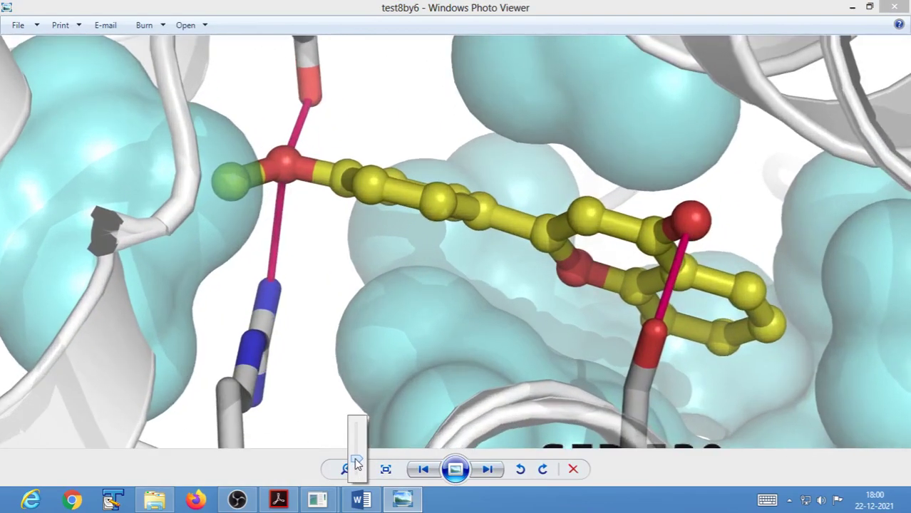
left_click(355, 461)
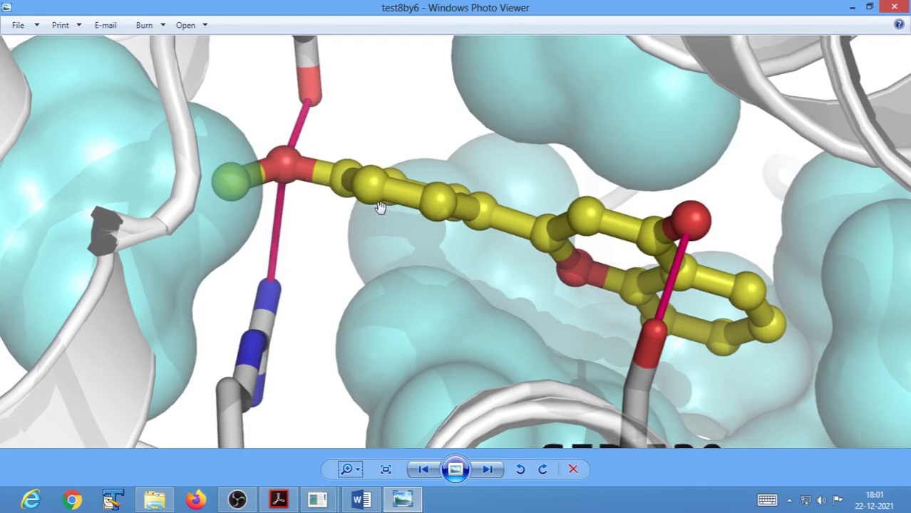
Go back to the test image, magnify it for a sharpness comparison, and close the image viewer
left_click(423, 469)
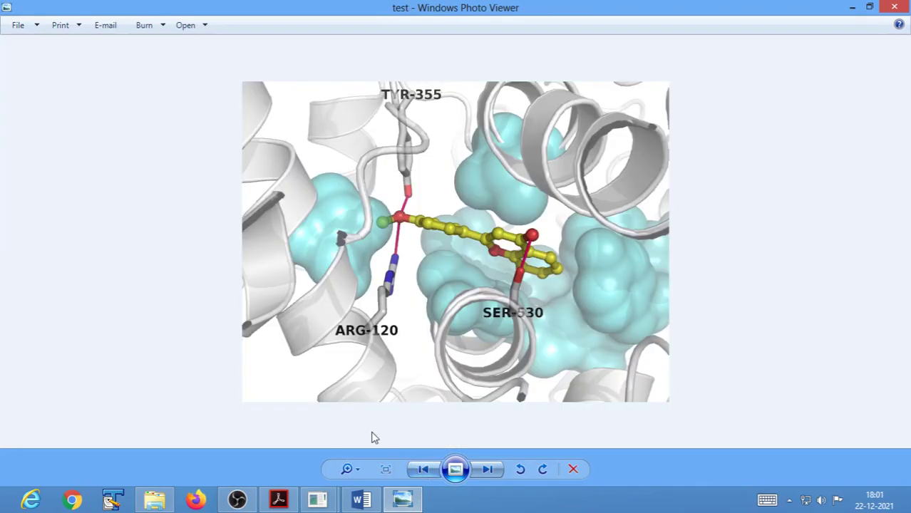
left_click(347, 469)
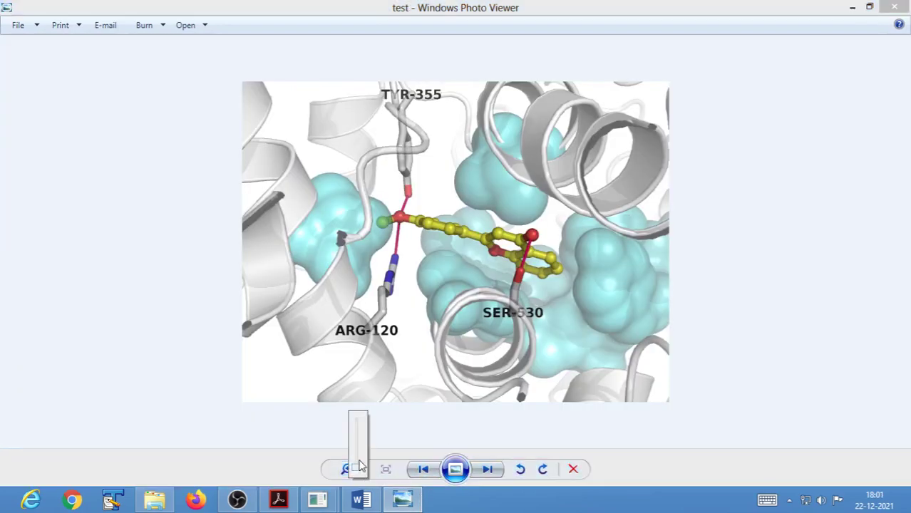
left_click_drag(358, 472, 360, 456)
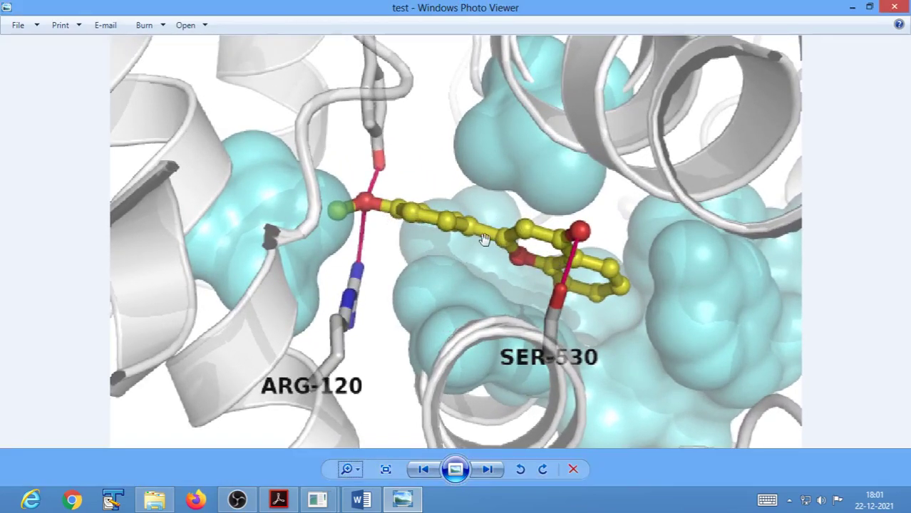
left_click(895, 8)
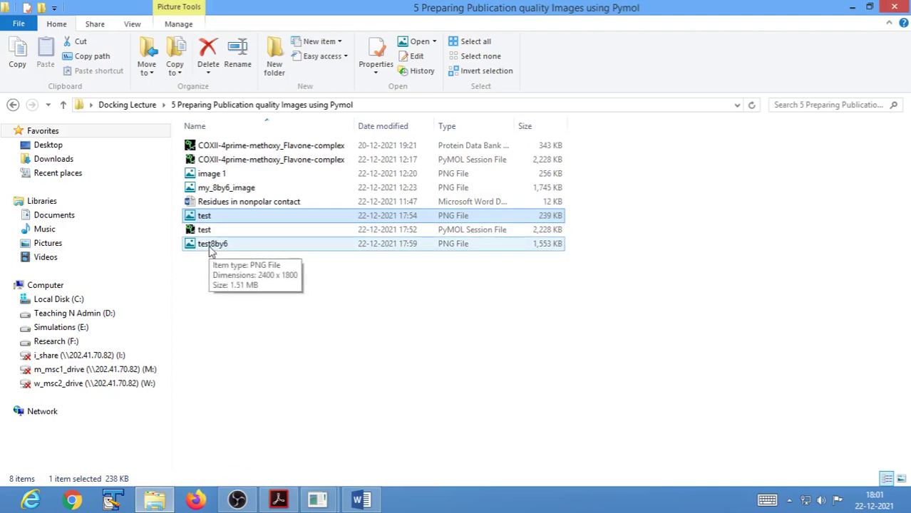
Preview the test PNG again and alternate between it and test8by6 to compare the two images
right_click(203, 218)
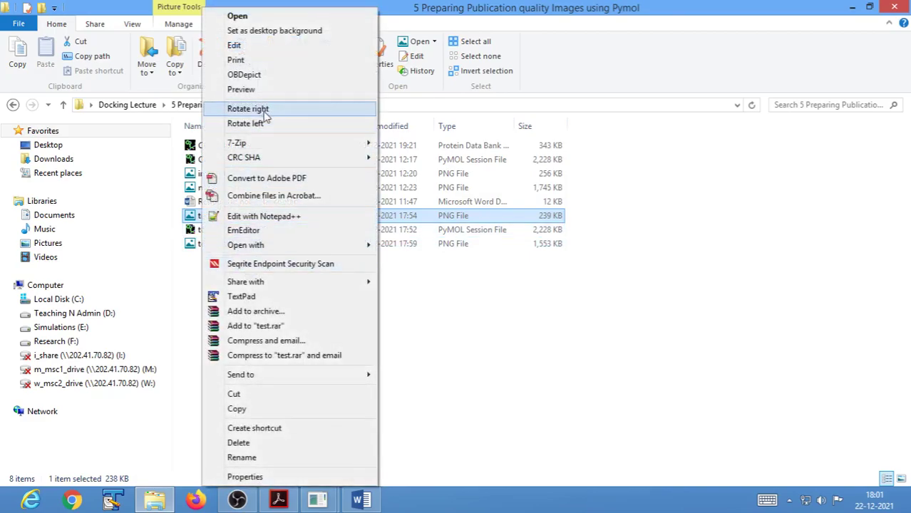
left_click(253, 91)
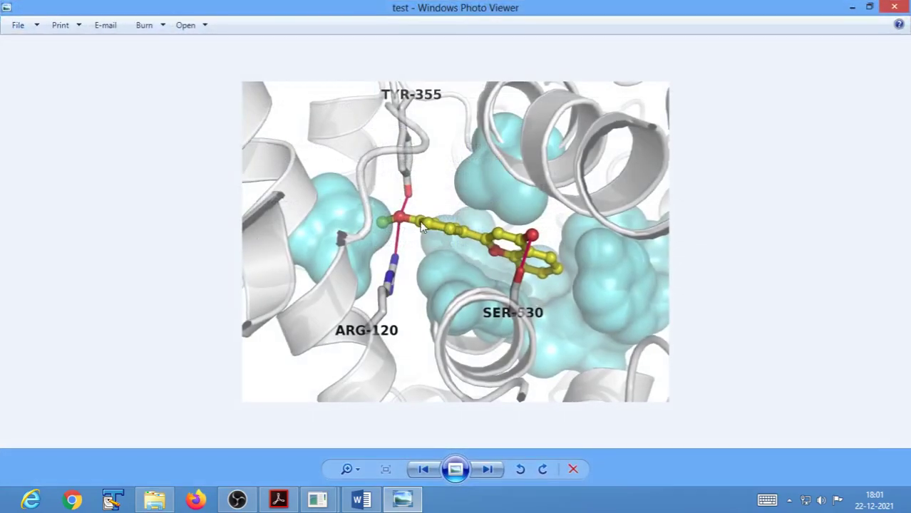
left_click(489, 470)
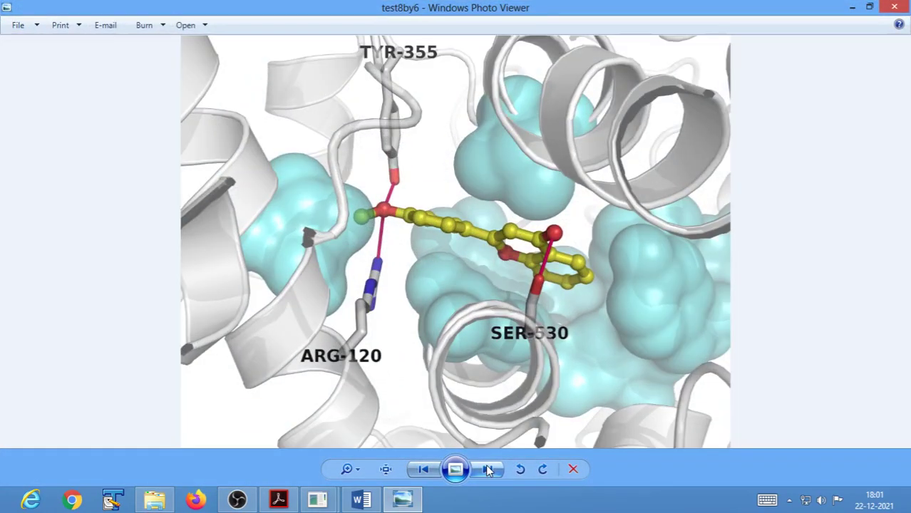
left_click(419, 469)
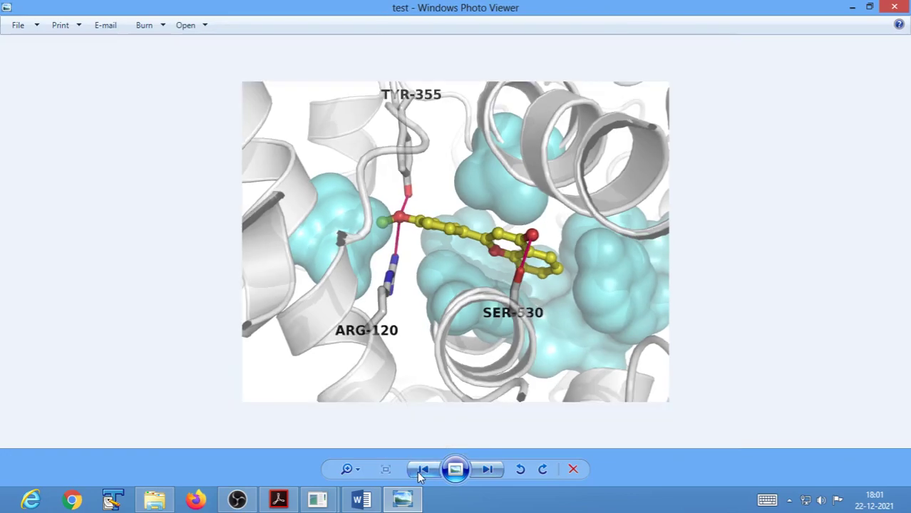
left_click(487, 470)
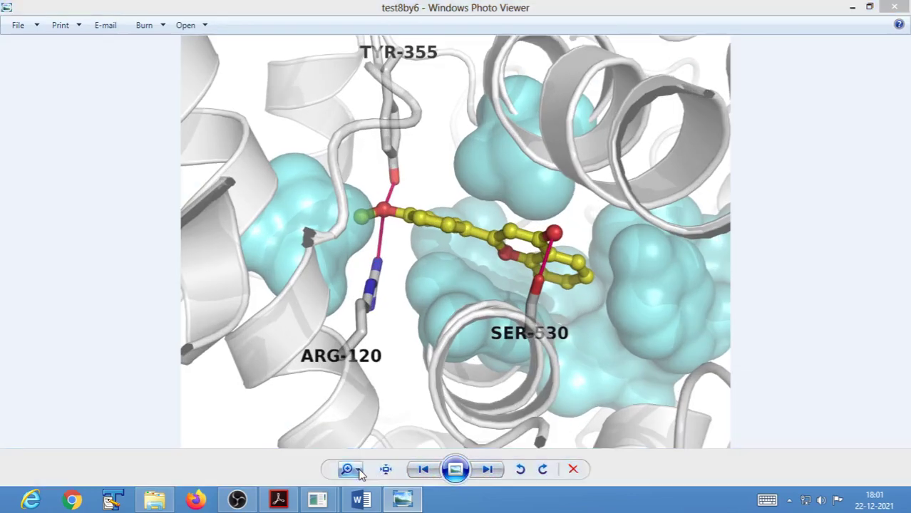
Magnify the test8by6 image to examine the ligand's fine detail, and close the image viewer
left_click(360, 476)
left_click_drag(359, 474, 360, 462)
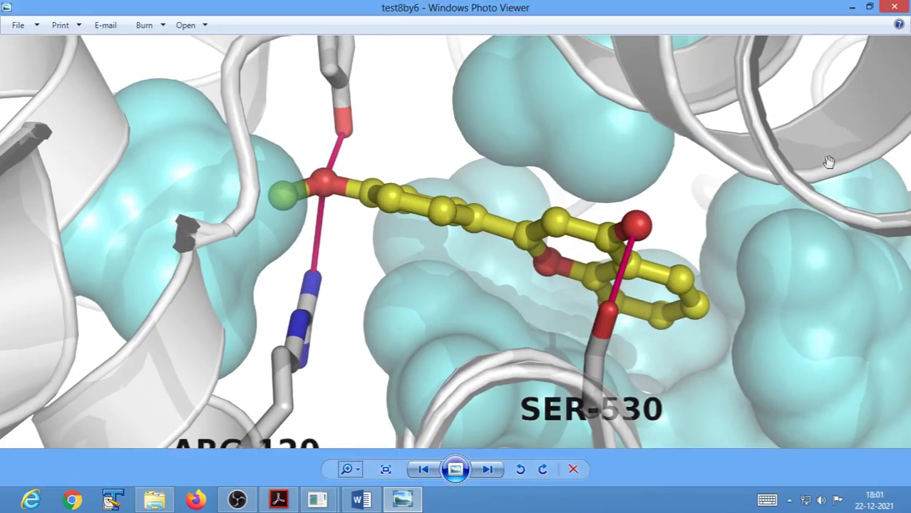
mouse_move(900, 10)
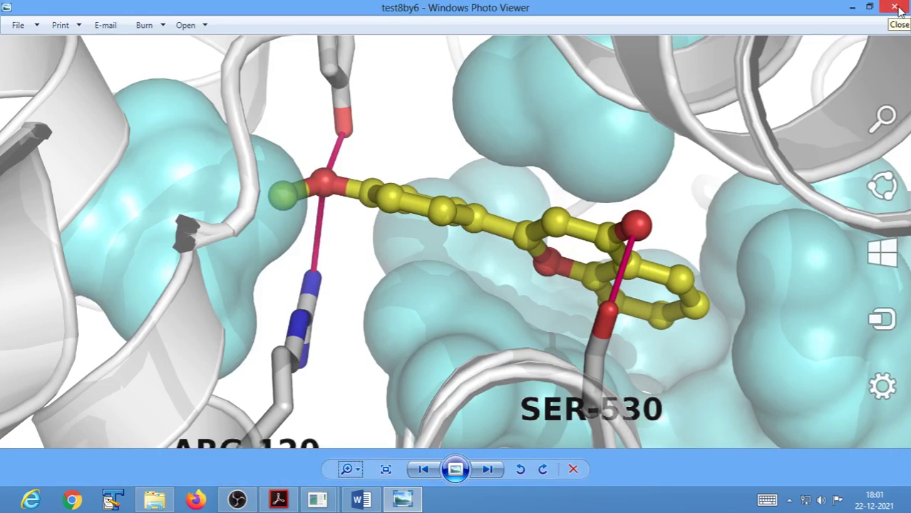
left_click(900, 10)
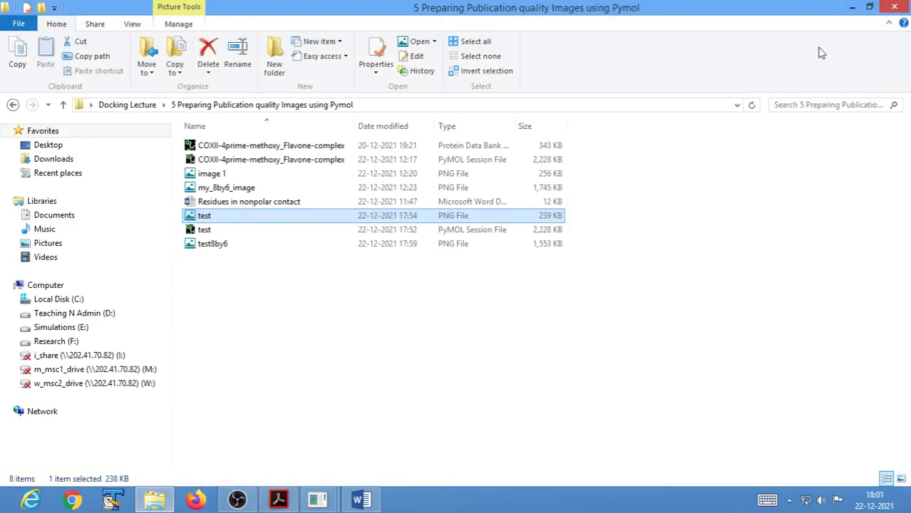
Minimize the image folder, restore both PyMOL windows, and exit PyMOL
left_click(853, 9)
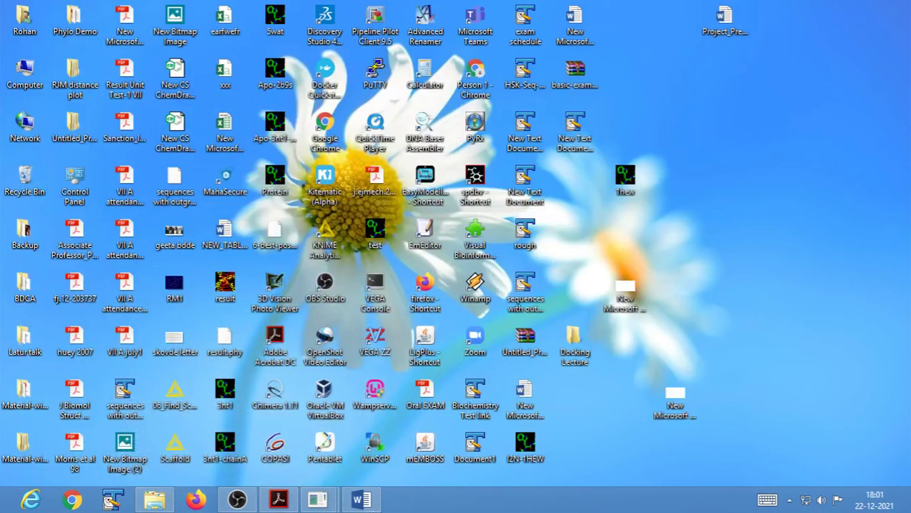
mouse_move(324, 505)
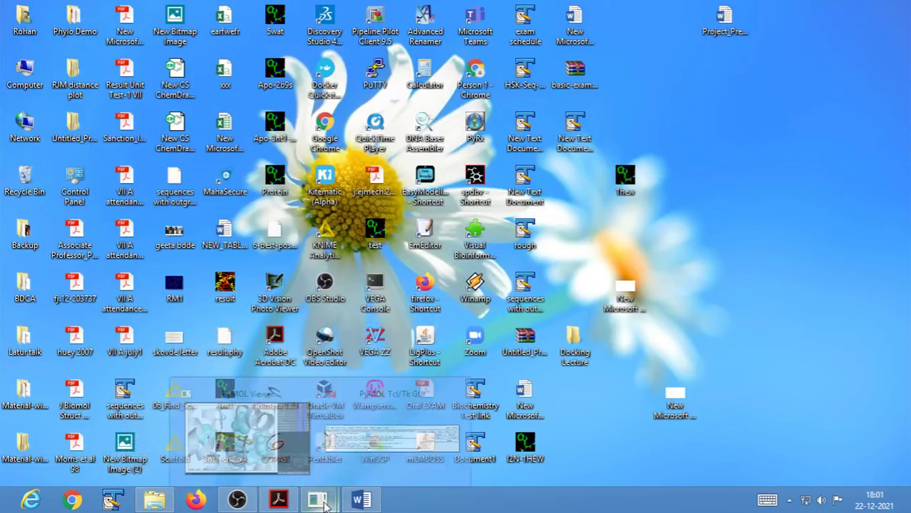
left_click(383, 445)
mouse_move(319, 498)
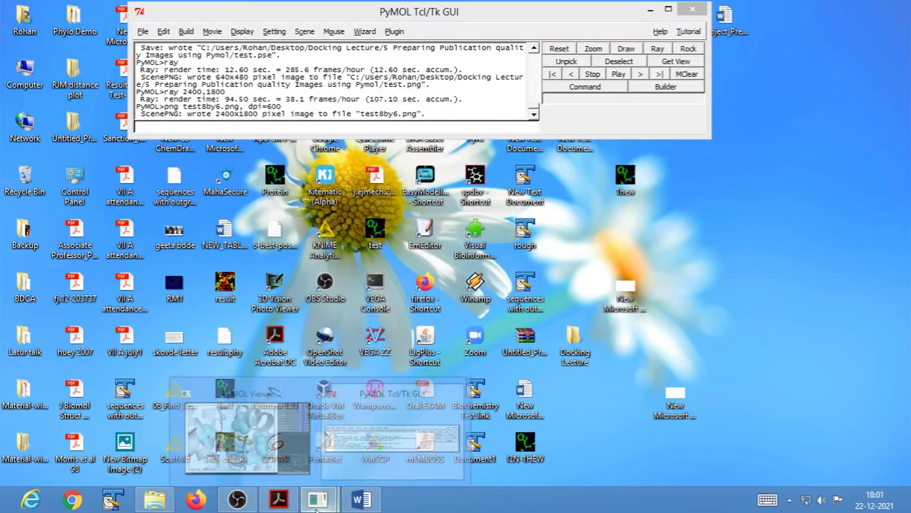
left_click(262, 468)
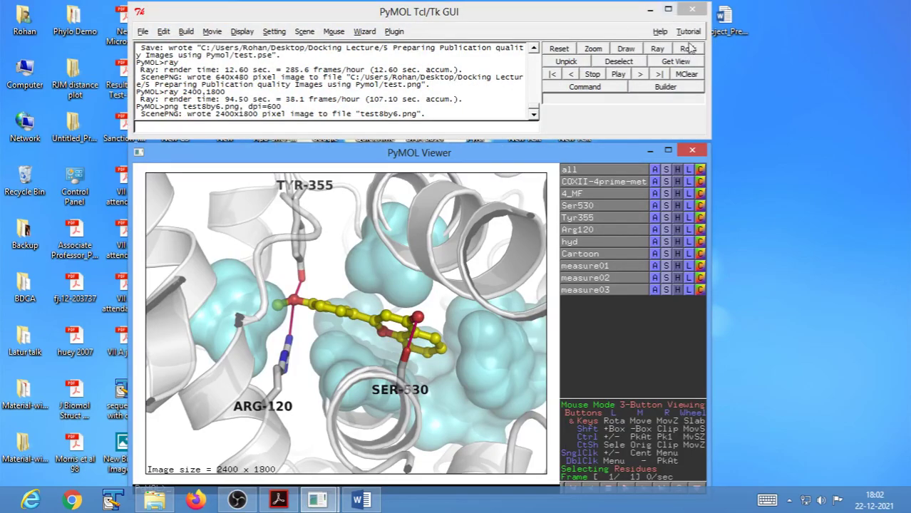
left_click(691, 11)
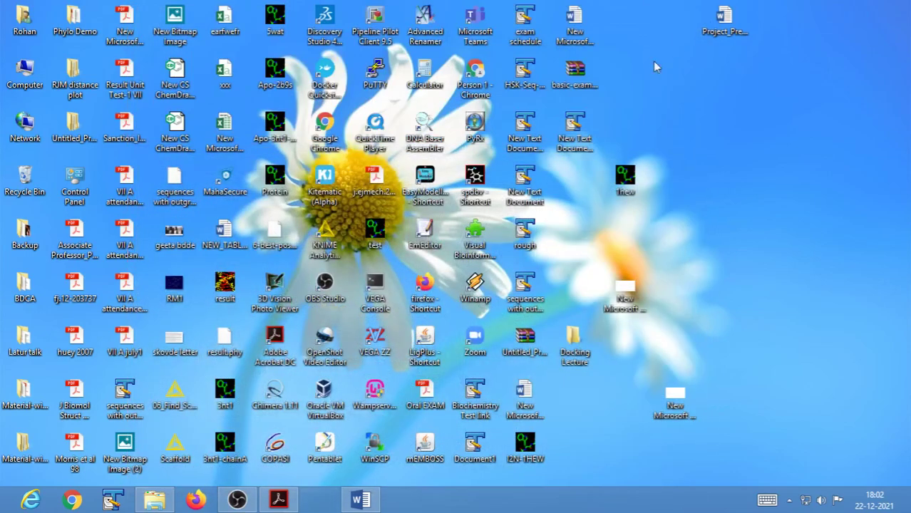
left_click(237, 499)
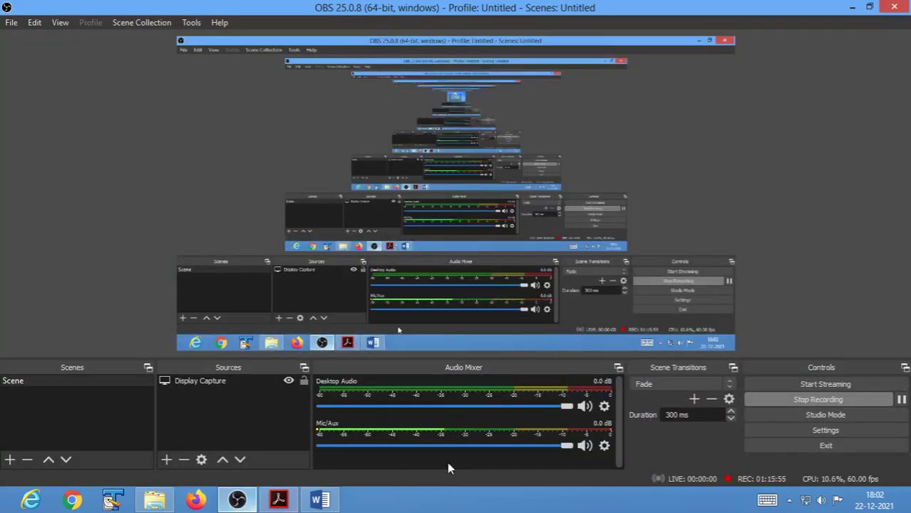